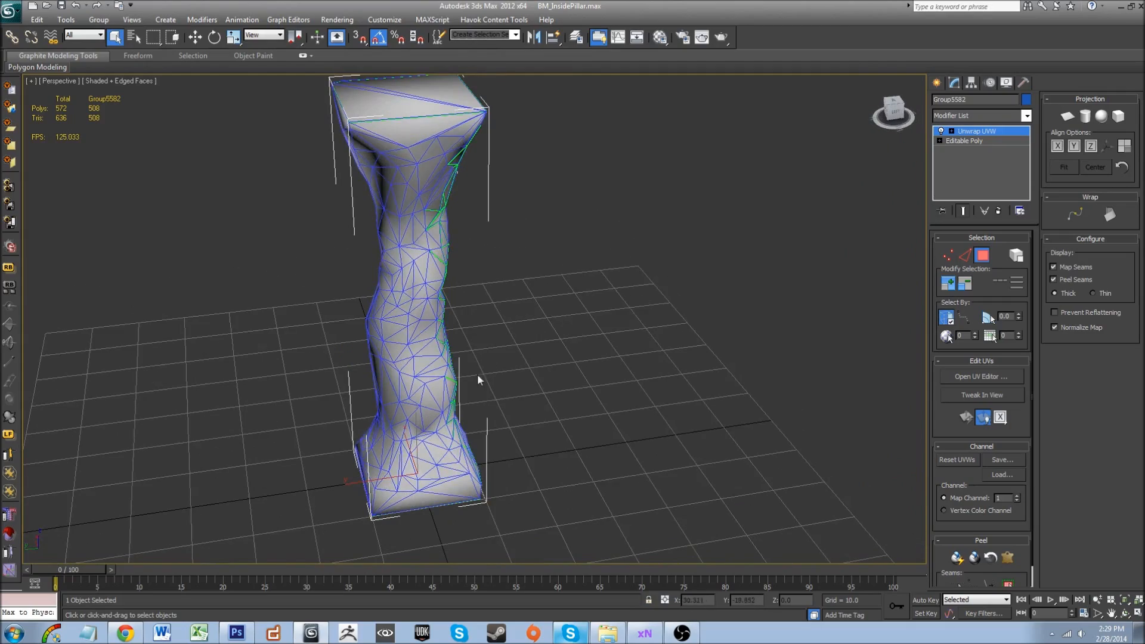
- Examine the unwrapped pillar mesh and its UV seams from several sides, including the top and base
middle_click_drag(513, 410, 554, 477, "alt")
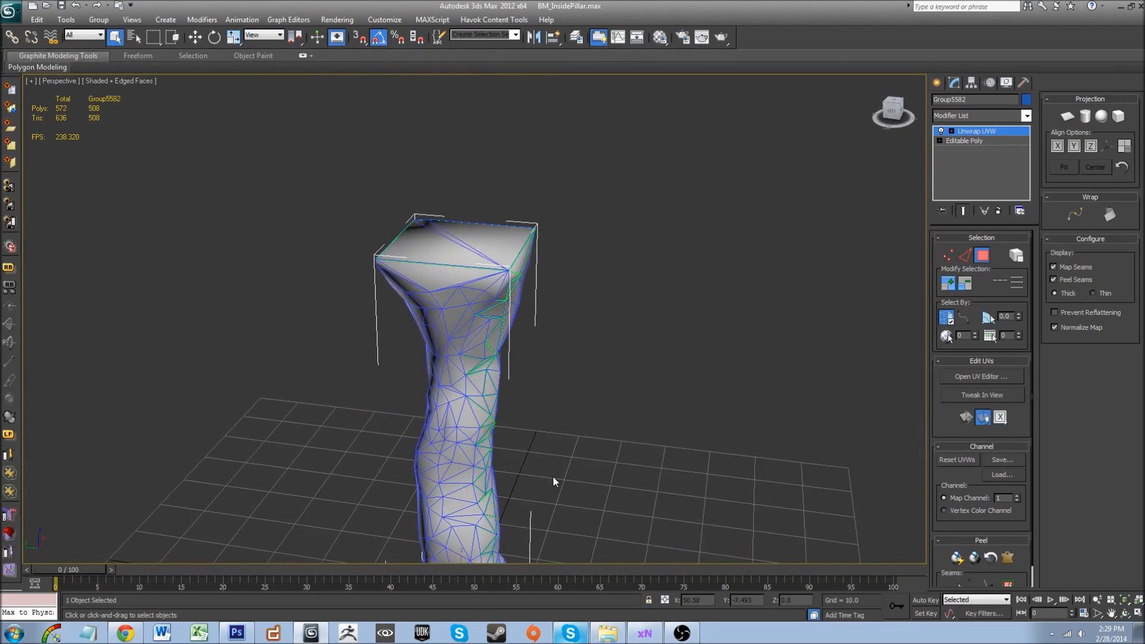
middle_click_drag(554, 485, 507, 419, "alt")
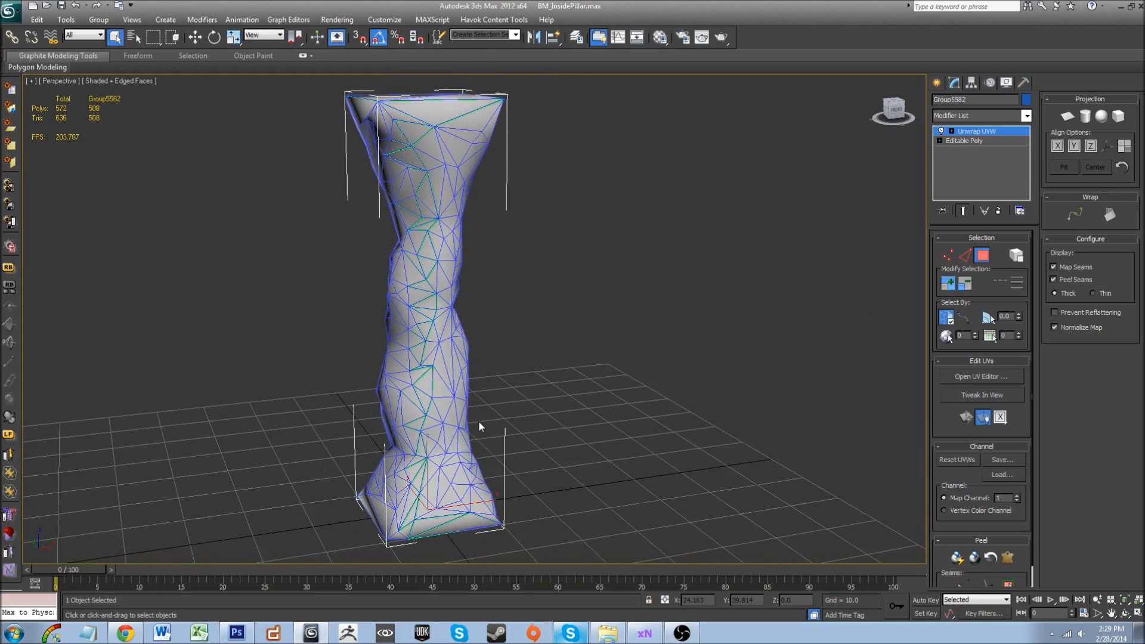
middle_click_drag(458, 469, 526, 403, "alt")
scroll(526, 404, "down", 5)
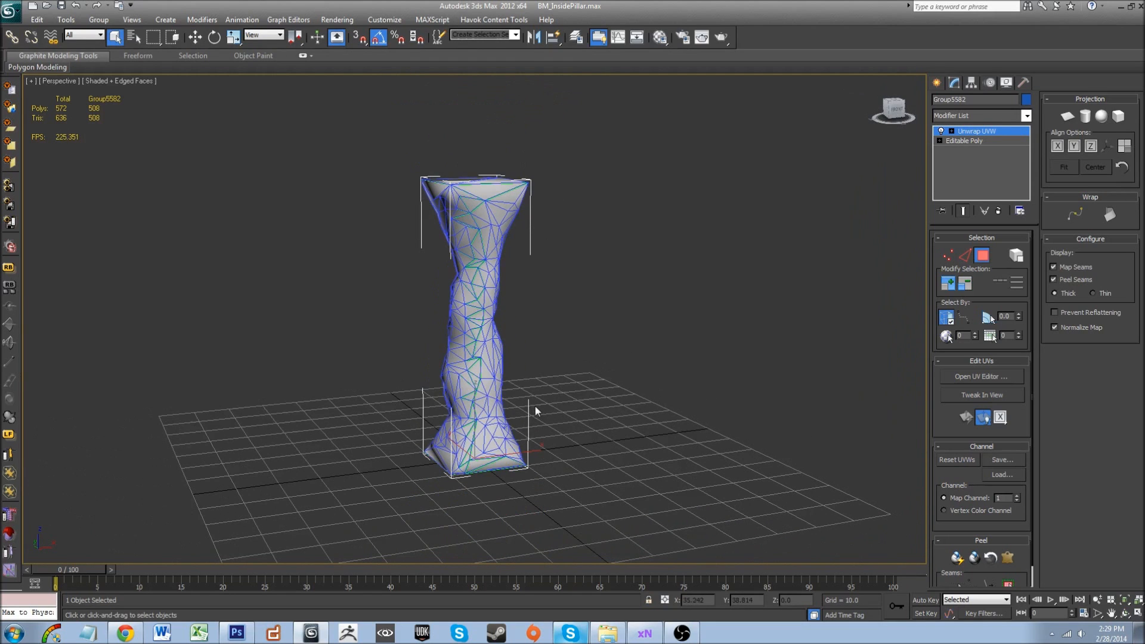
middle_click_drag(486, 332, 495, 405, "alt")
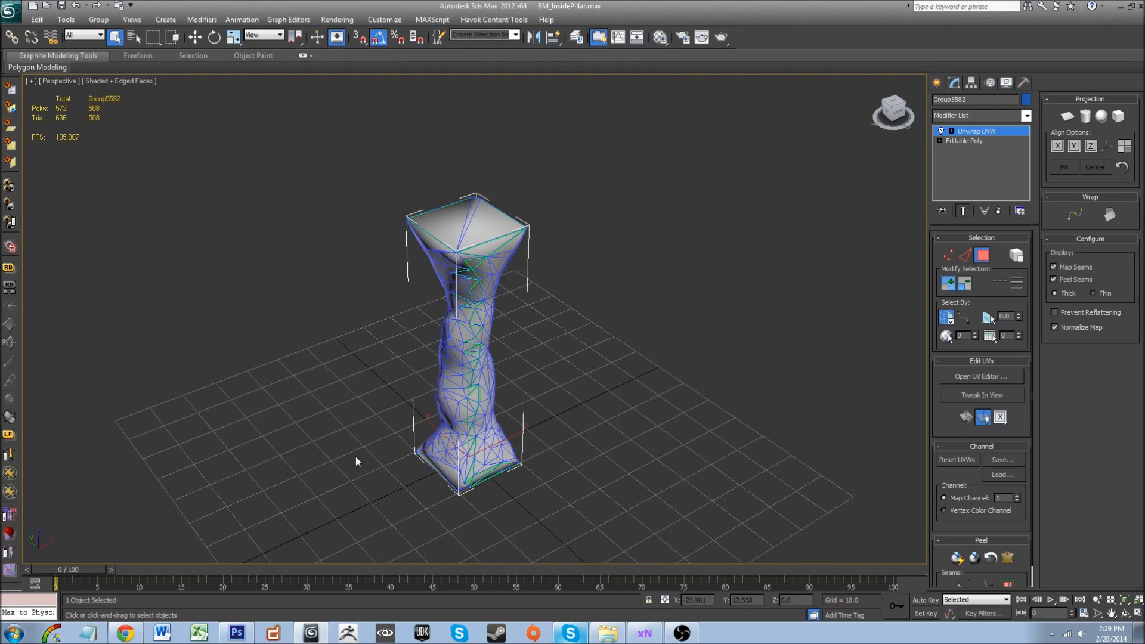
middle_click_drag(357, 457, 516, 356, "alt")
scroll(396, 404, "up", 5)
scroll(373, 492, "down", 5)
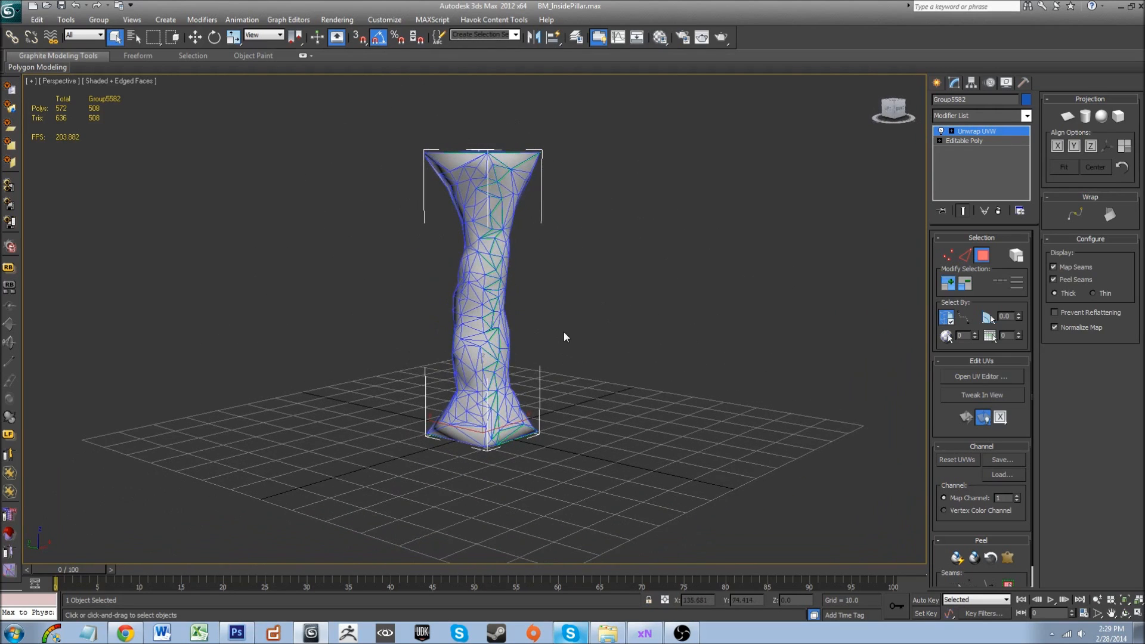
middle_click_drag(602, 365, 569, 368, "alt")
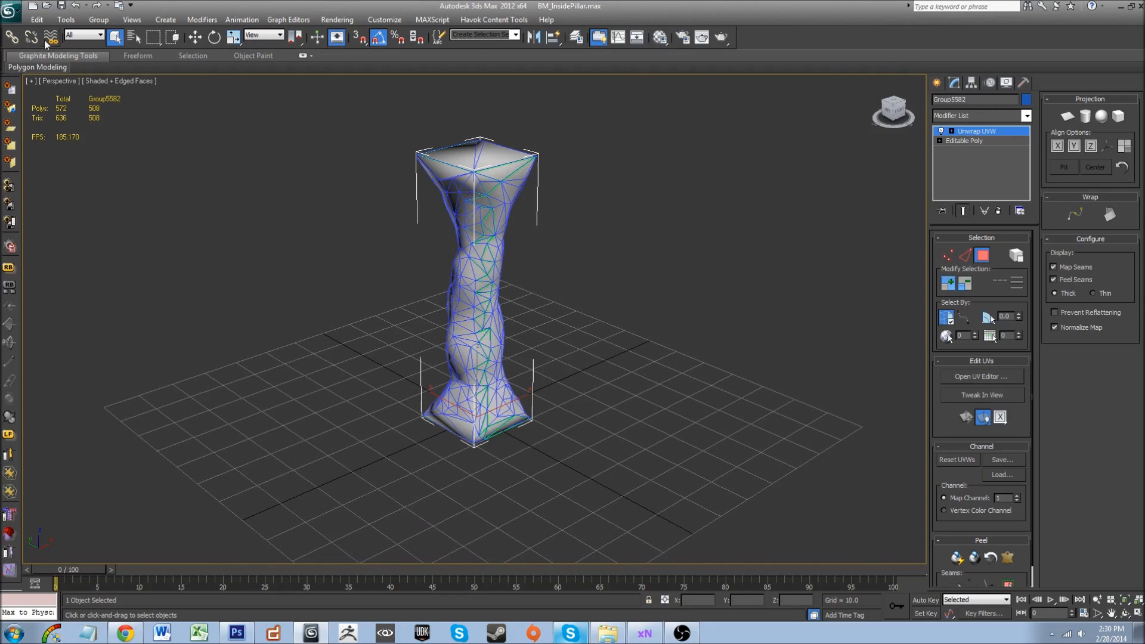
- Start exporting the pillar with xNormal SBM Exporter (*.SBM) as the file type
left_click(19, 11)
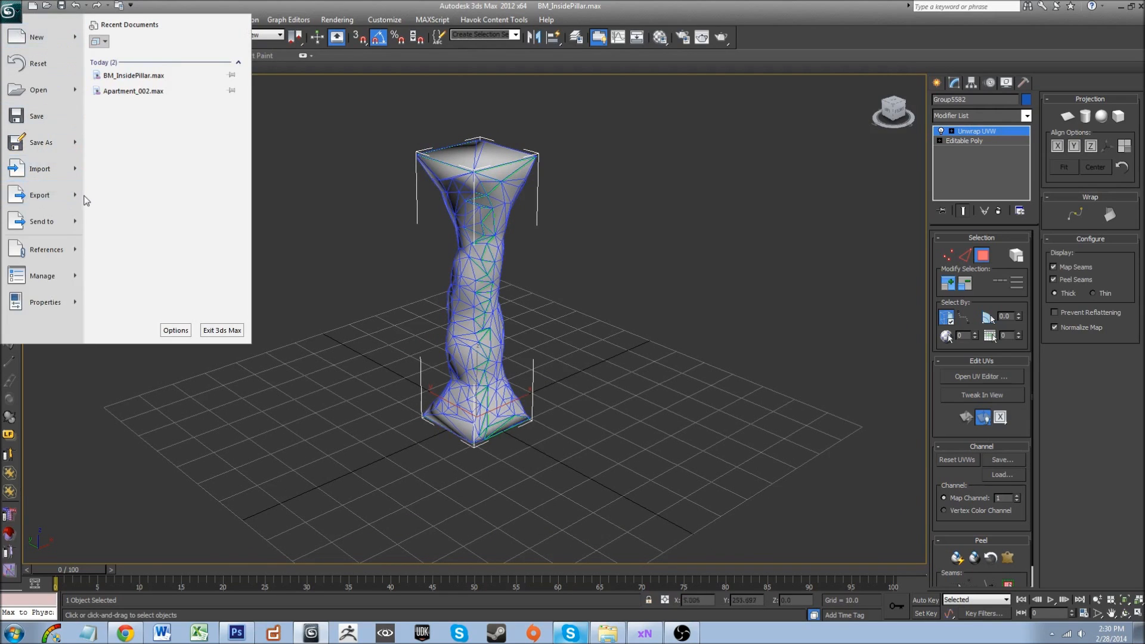
mouse_move(79, 206)
left_click(120, 105)
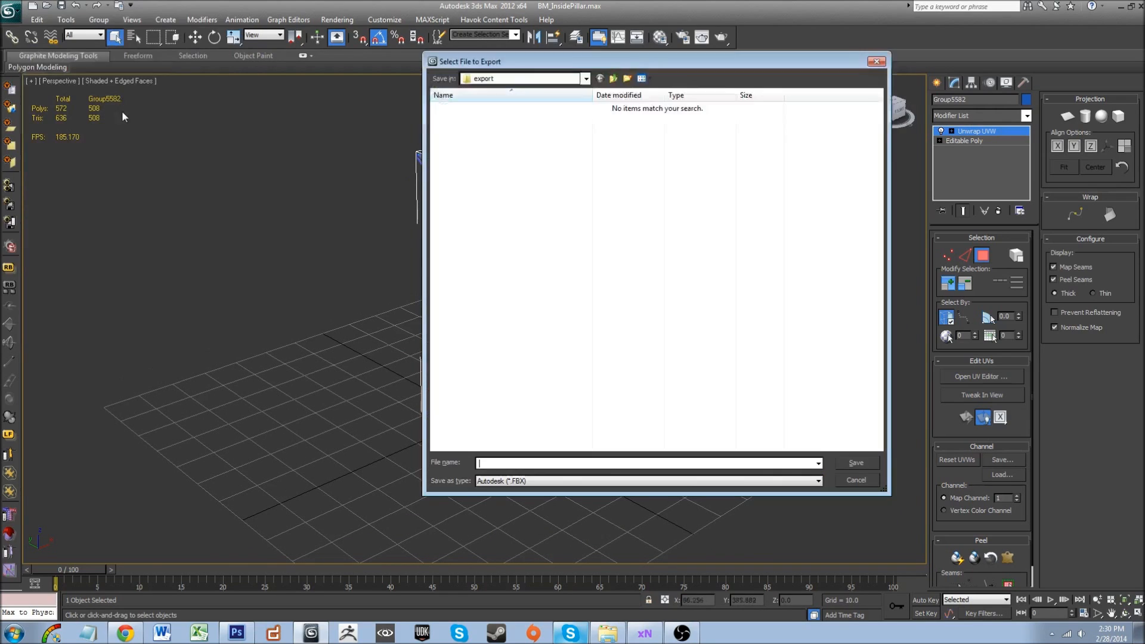
left_click(512, 482)
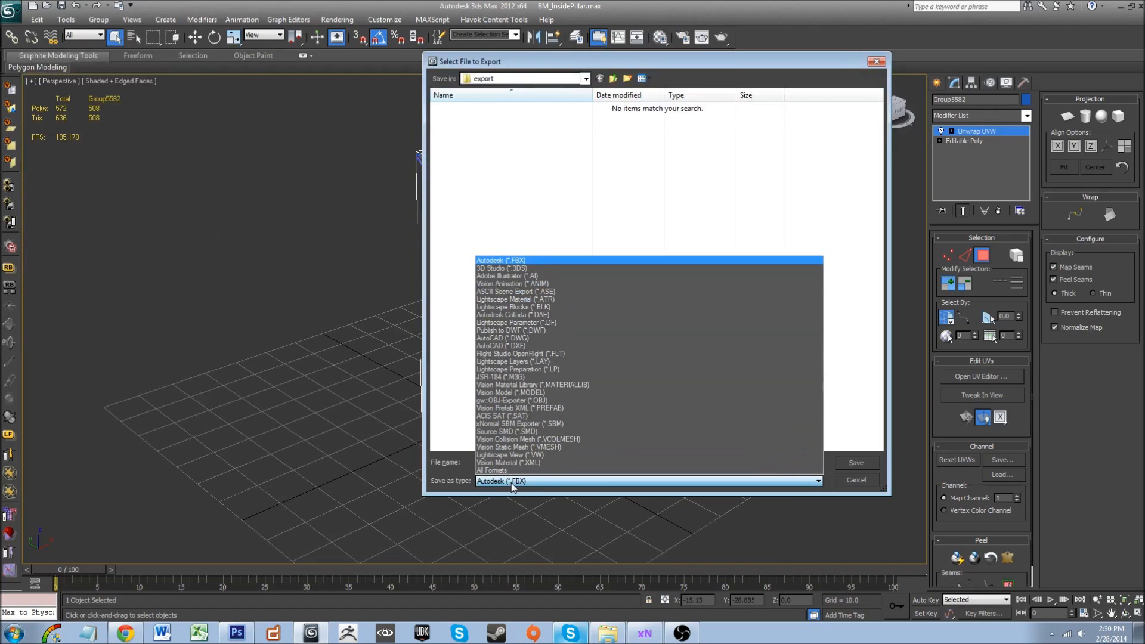
left_click(540, 424)
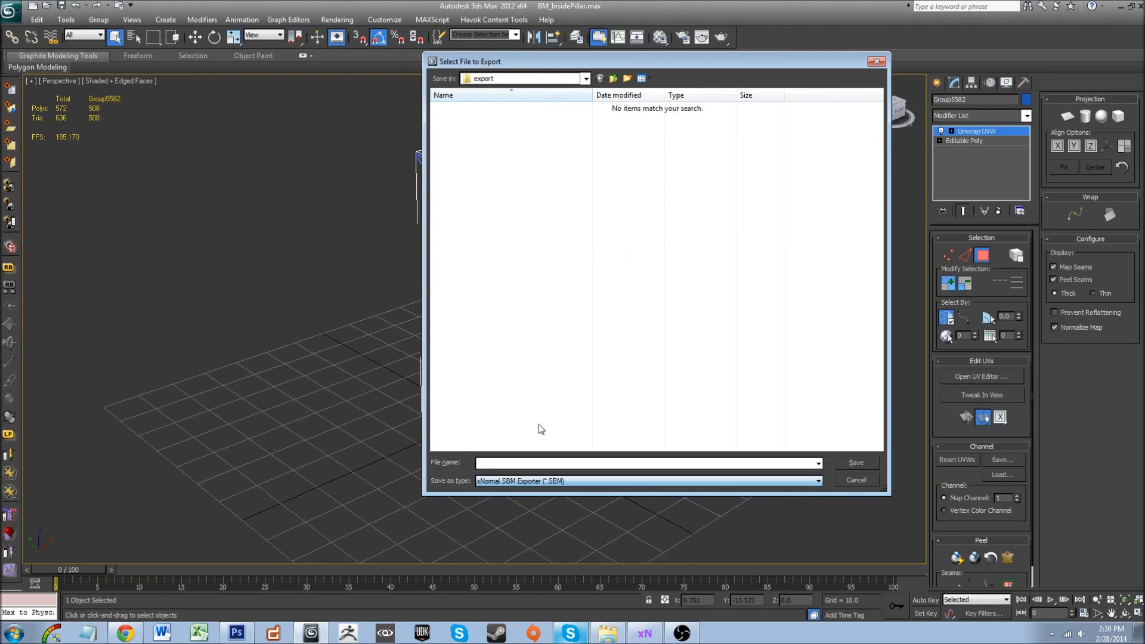
- Browse to the 3dsMaxExports folder in Back-Up > Tutorials > MyTutorials > DestructionSeries > FractureBased as the export location
left_click(614, 78)
left_click(579, 79)
scroll(555, 133, "up", 2)
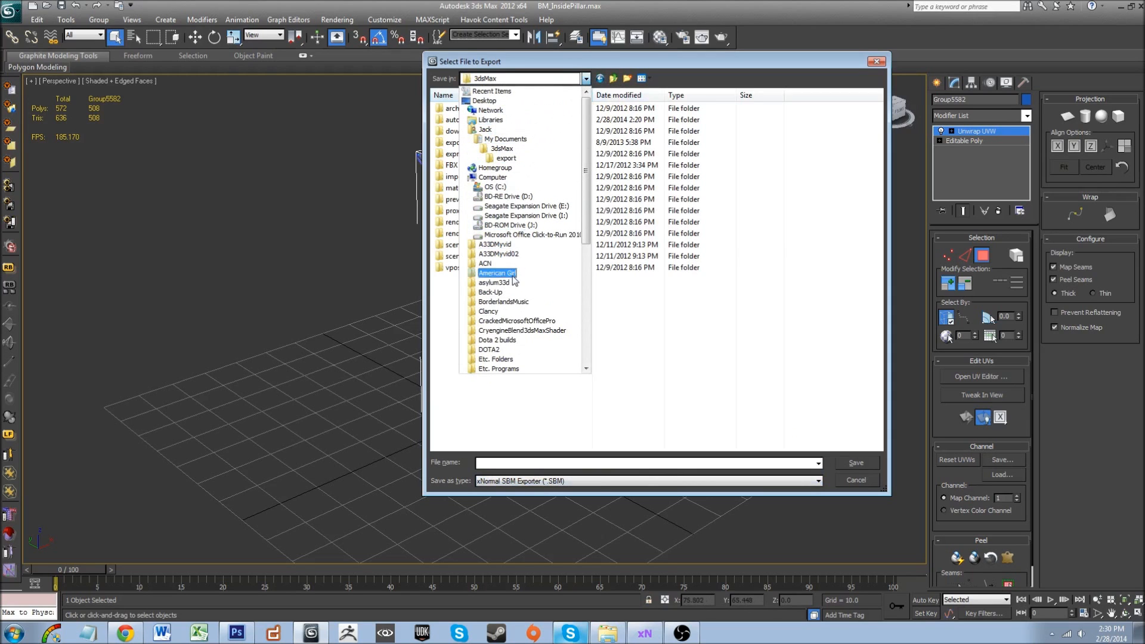
left_click(504, 292)
scroll(538, 386, "down", 2)
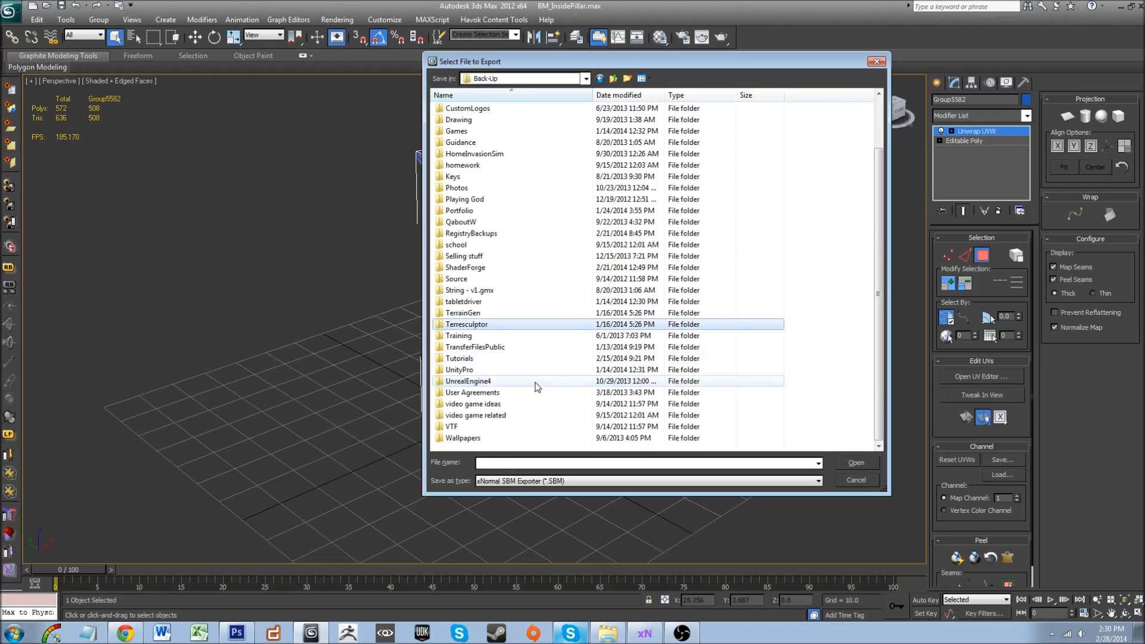
left_click(510, 360)
double_click(510, 361)
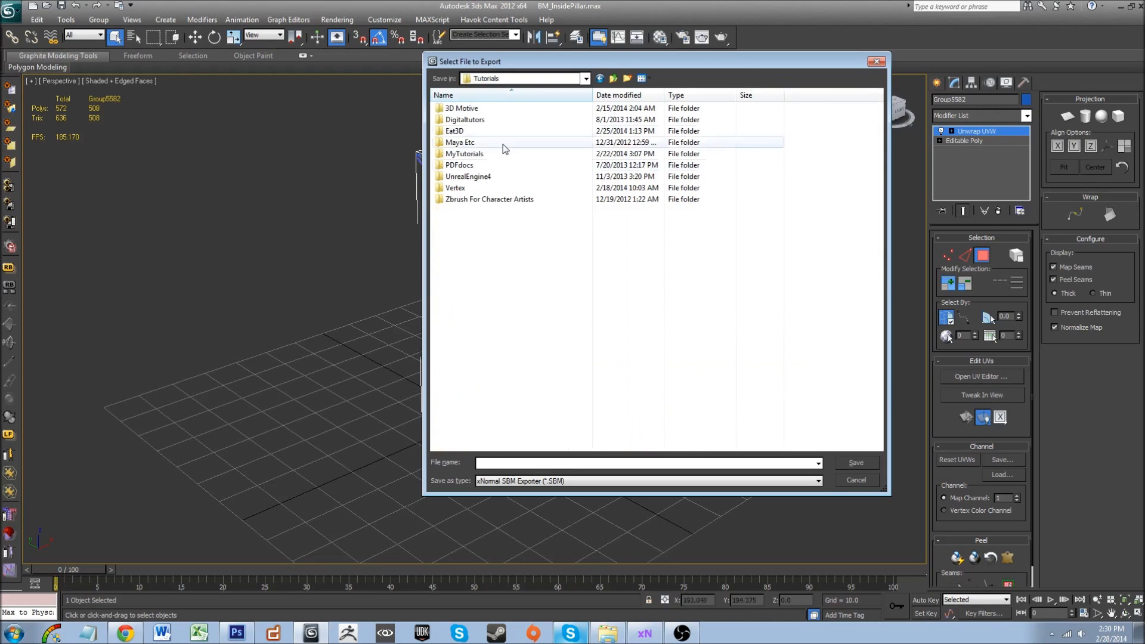
double_click(496, 155)
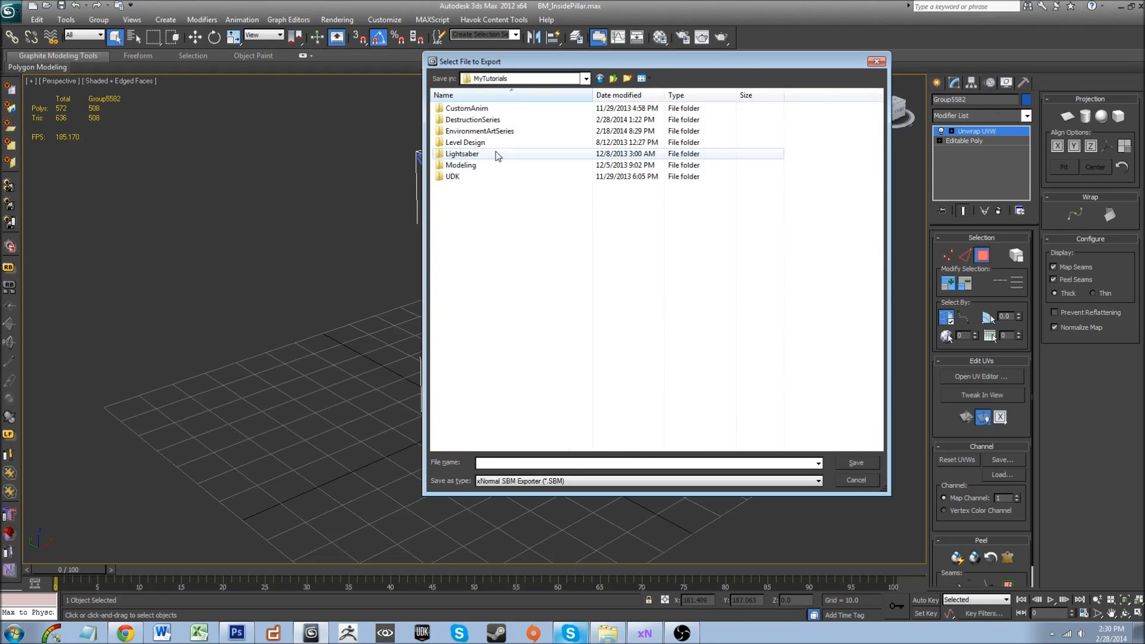
double_click(503, 132)
double_click(497, 121)
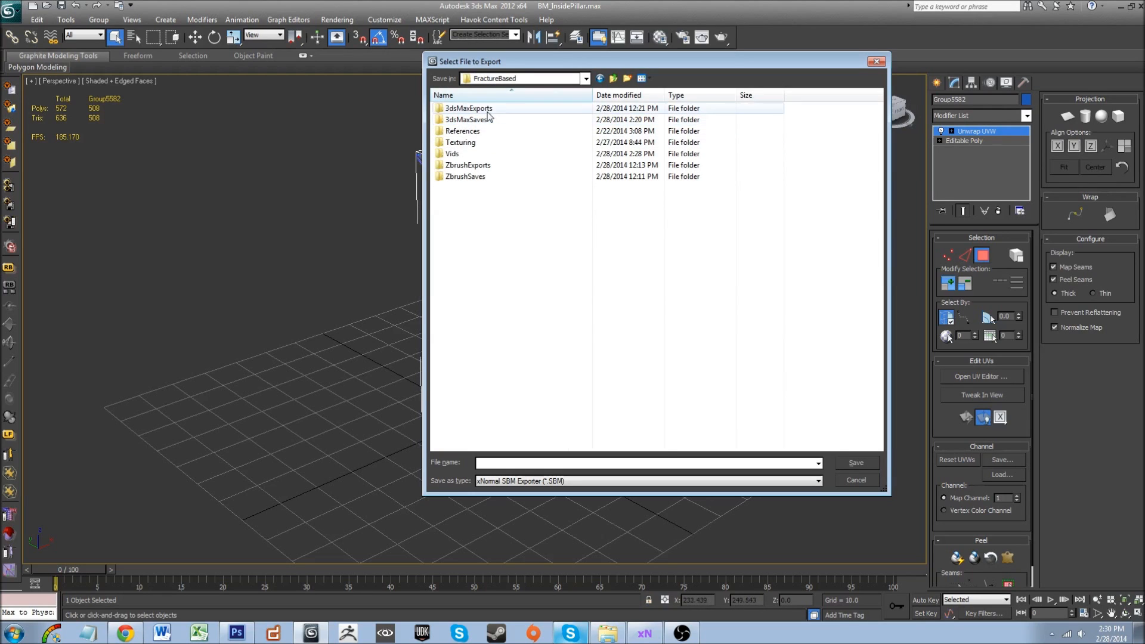
double_click(487, 110)
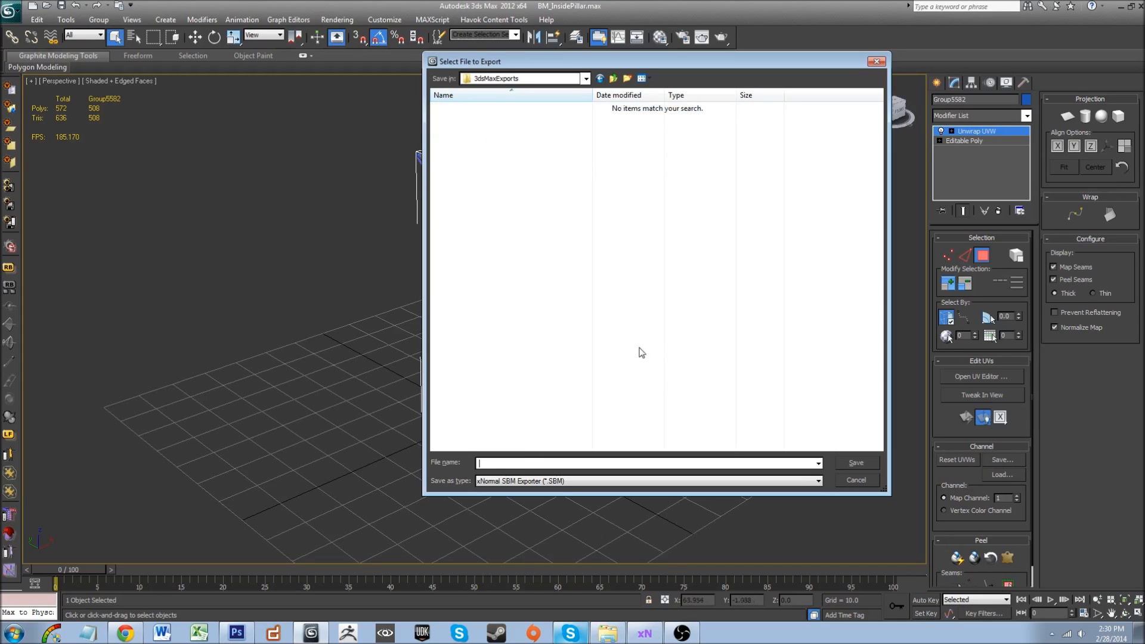
- Take the file name from the existing LP_InsidePillar.obj and save the export in xNormal SBM Exporter (*.SBM) format
left_click(558, 482)
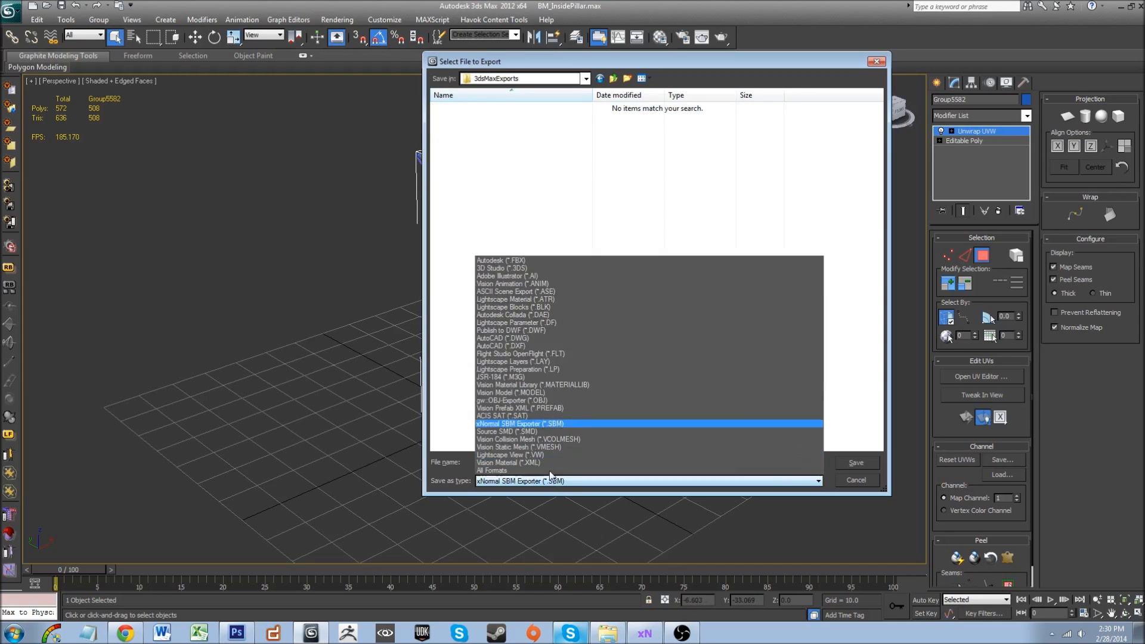
left_click(600, 398)
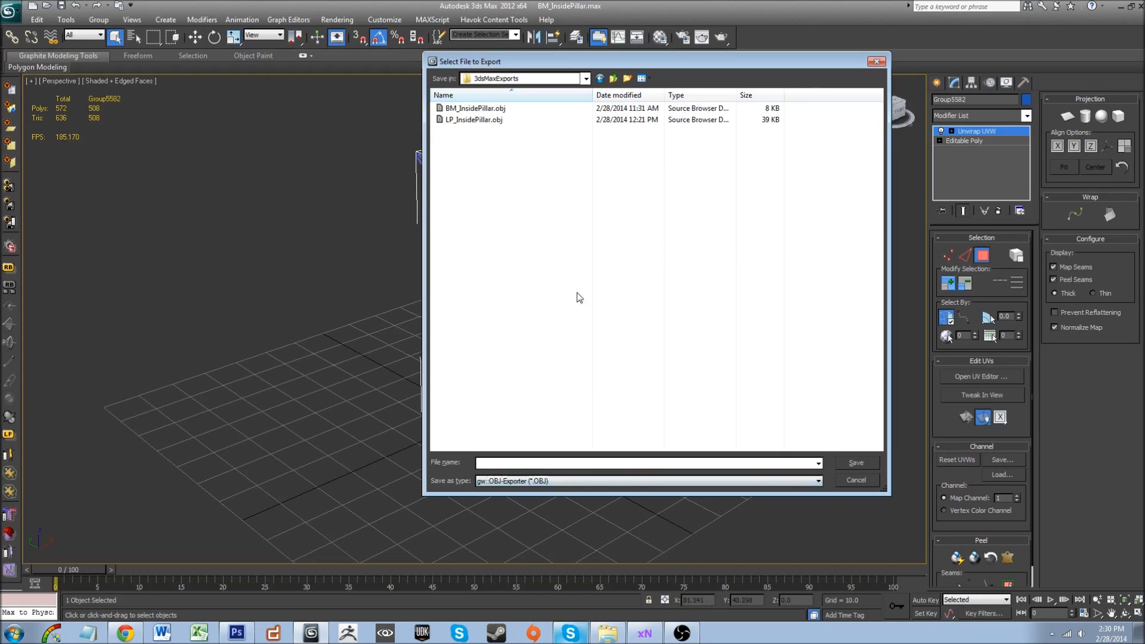
left_click(507, 119)
left_click(524, 480)
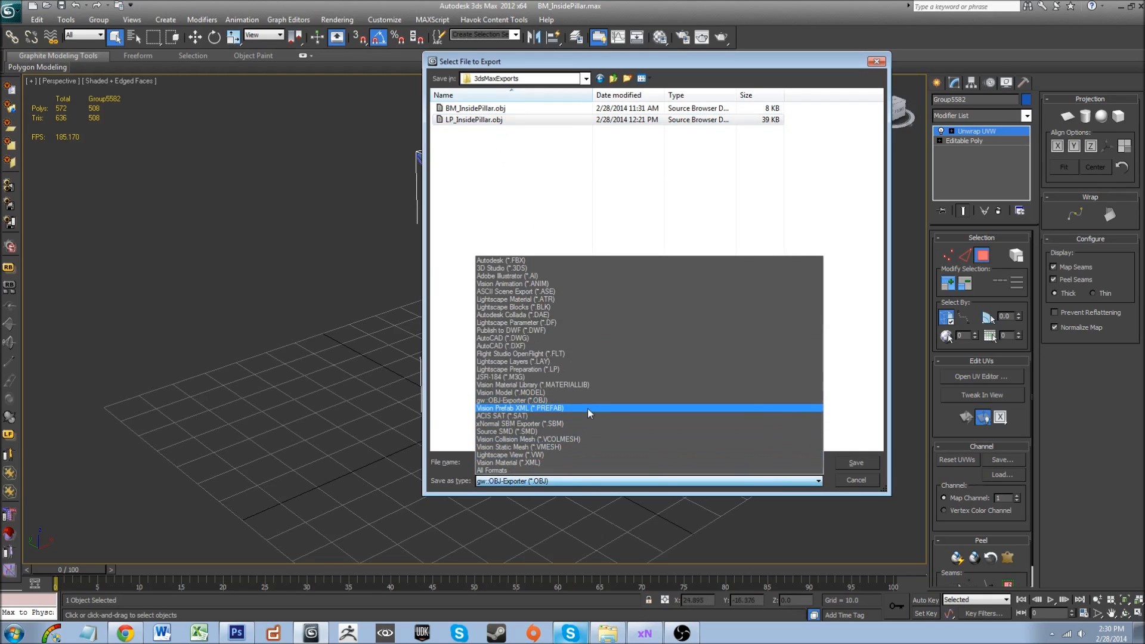
left_click(585, 425)
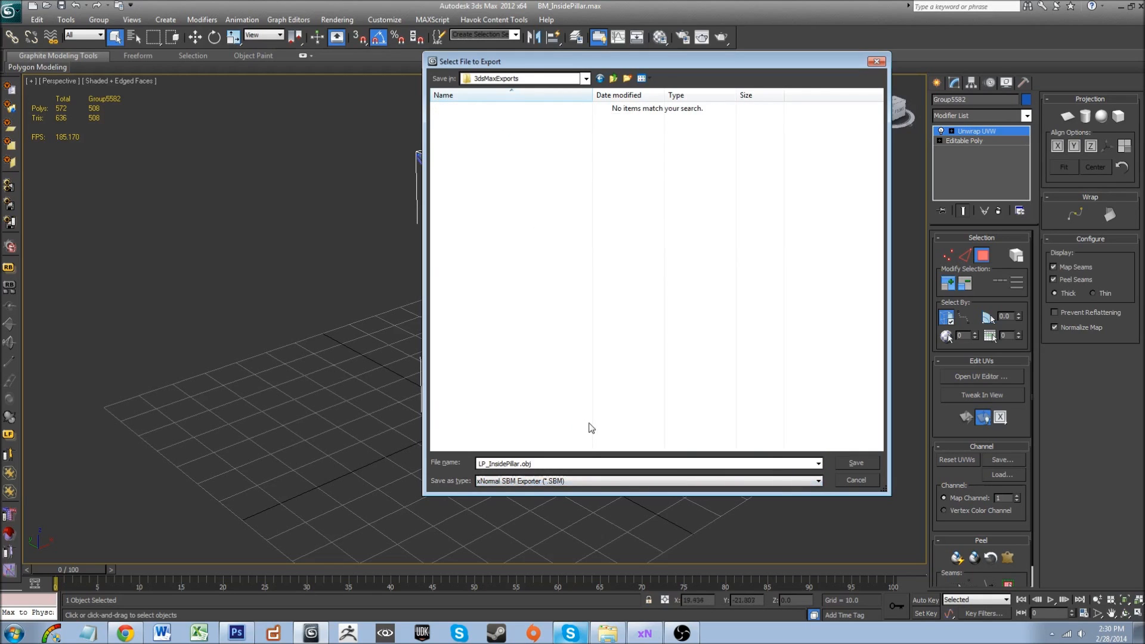
left_click(872, 469)
- Switch to a front view and add a Projection modifier to the pillar above Unwrap UVW
left_click(896, 117)
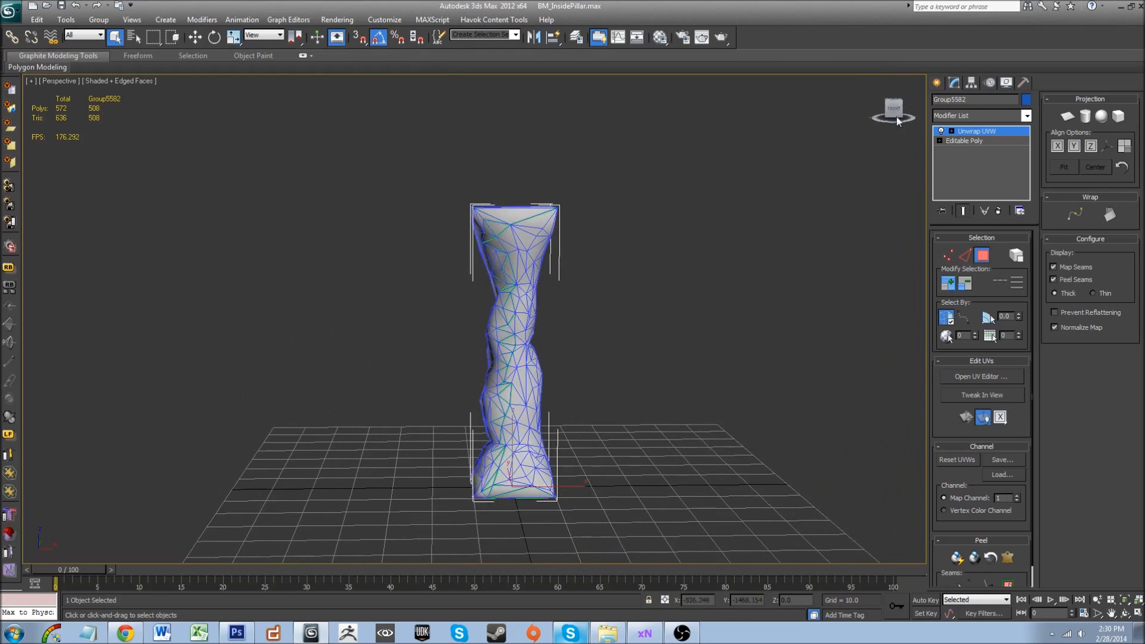
left_click(976, 117)
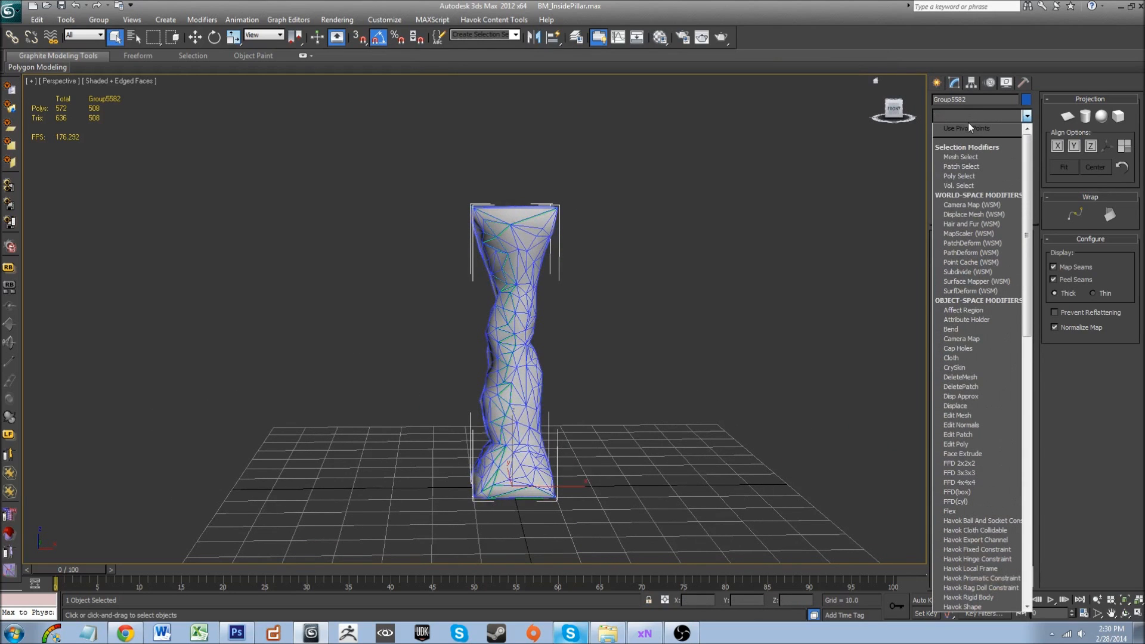
scroll(967, 123, "down", 2)
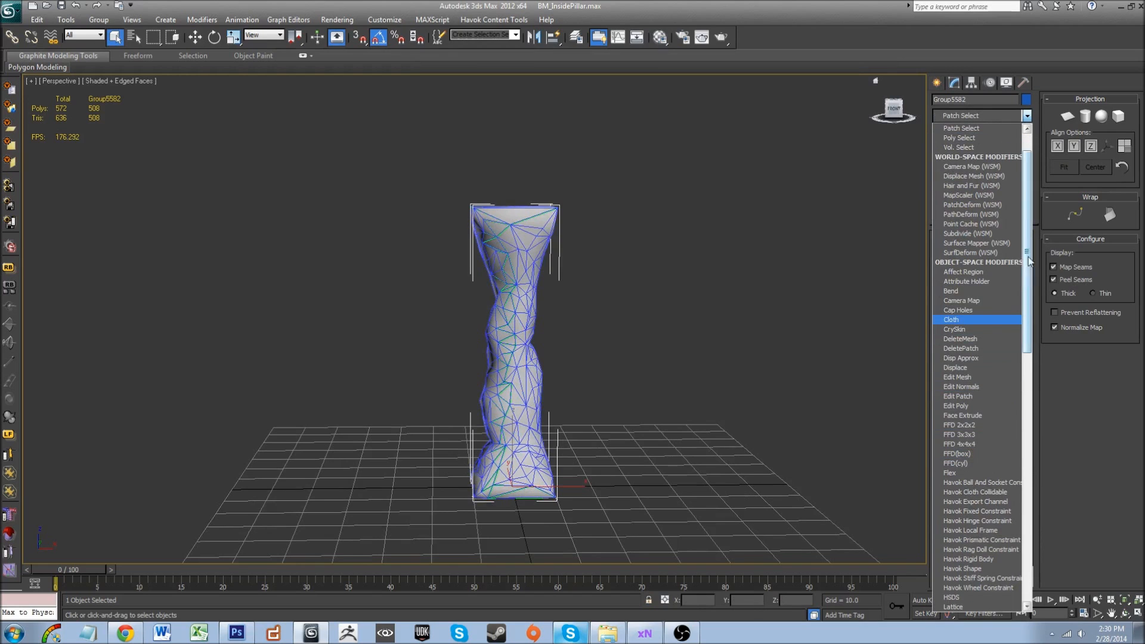
scroll(1000, 463, "down", 20)
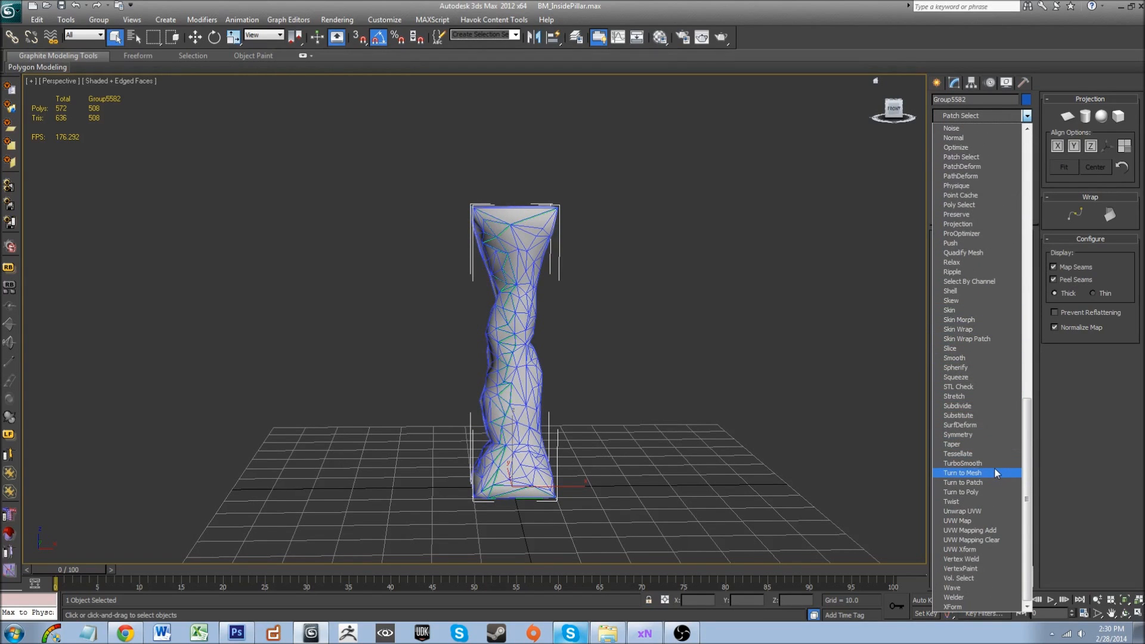
scroll(1000, 427, "up", 3)
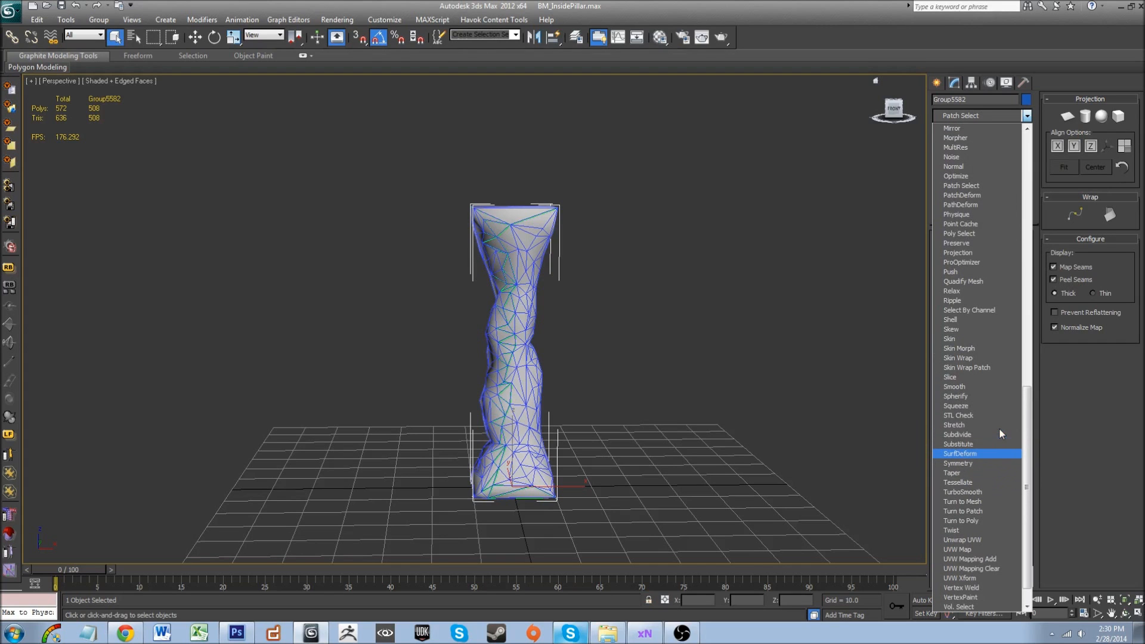
left_click(992, 254)
- Try pushing the Projection cage outward by 0.3 around the middle of the pillar
middle_click_drag(667, 382, 636, 358)
scroll(602, 392, "up", 5)
middle_click_drag(602, 392, 612, 443)
middle_click_drag(661, 349, 638, 399, "alt")
scroll(624, 331, "up", 5)
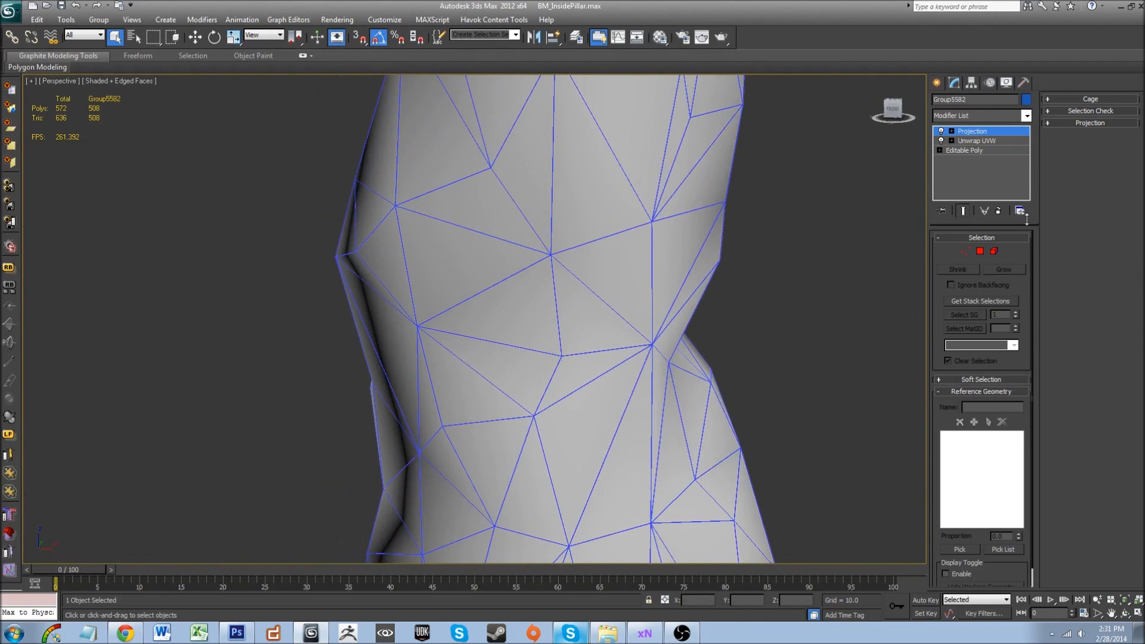
left_click(1062, 99)
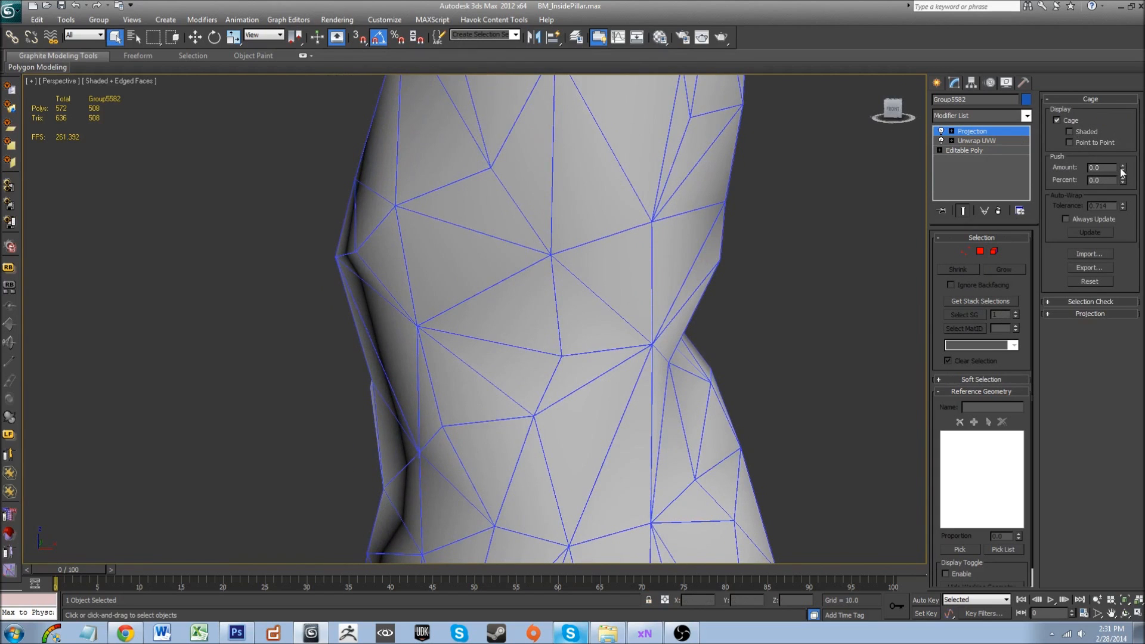
left_click_drag(1124, 173, 1122, 149)
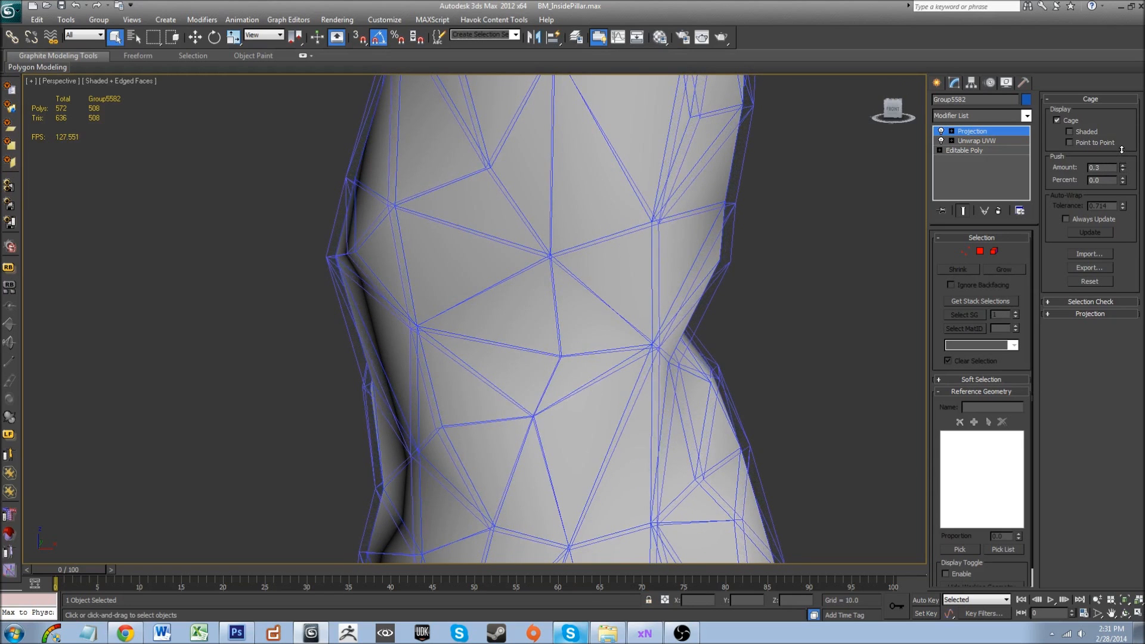
middle_click_drag(814, 249, 591, 332, "alt")
scroll(591, 337, "down", 6)
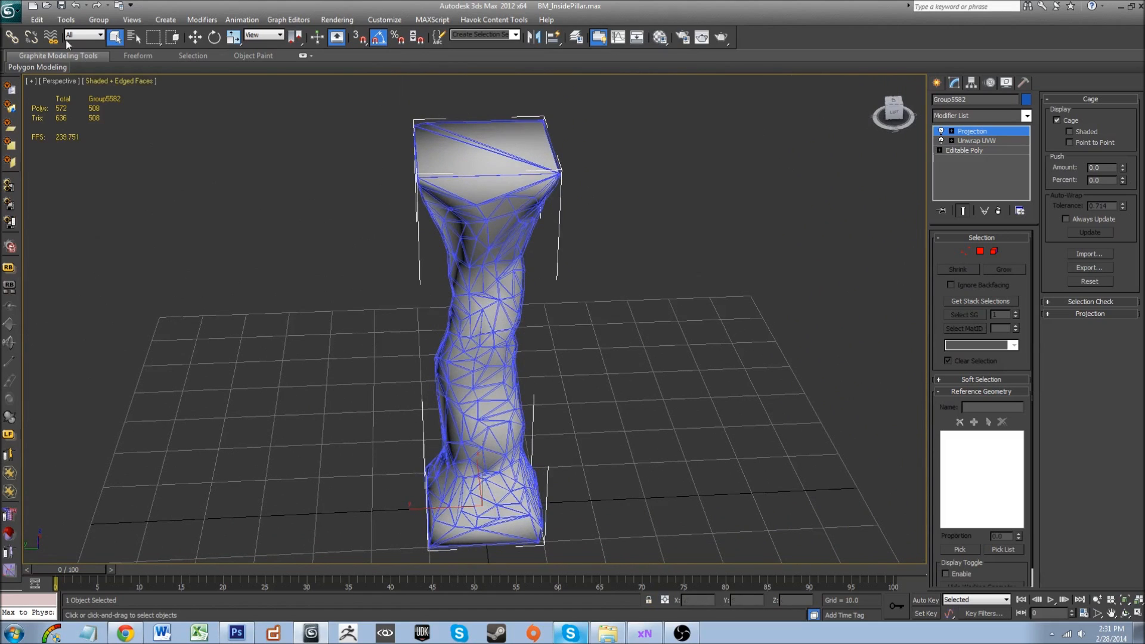
- Start exporting the pillar and browse to Back-Up > Tutorials > MyTutorials > DestructionSeries > FractureBased > 3dsMaxExports as the save location
left_click(12, 11)
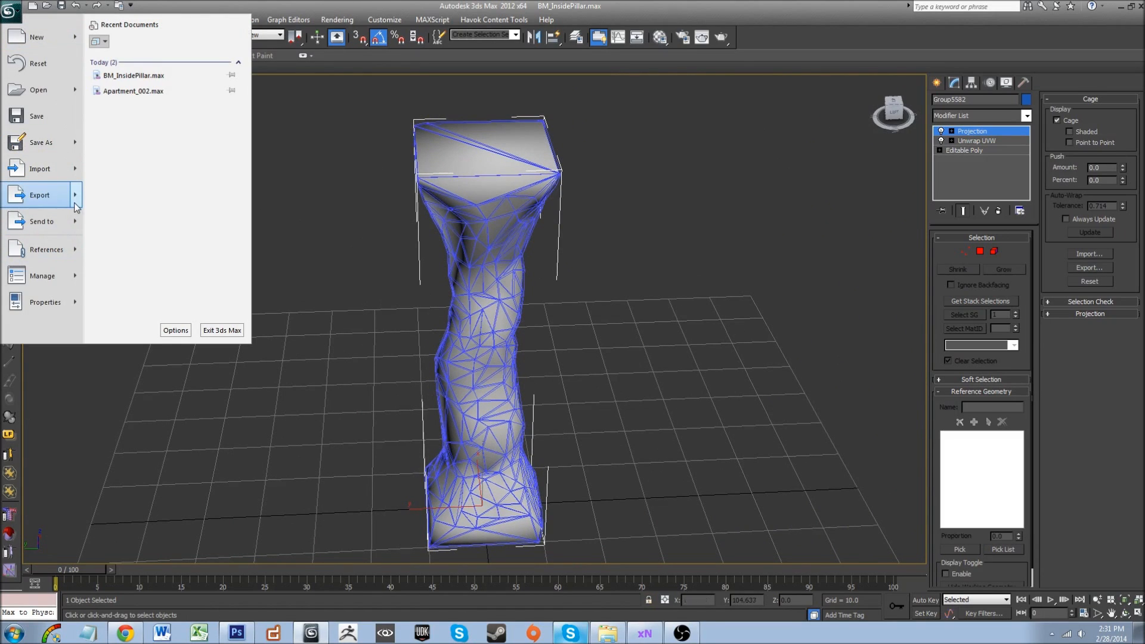
left_click(74, 202)
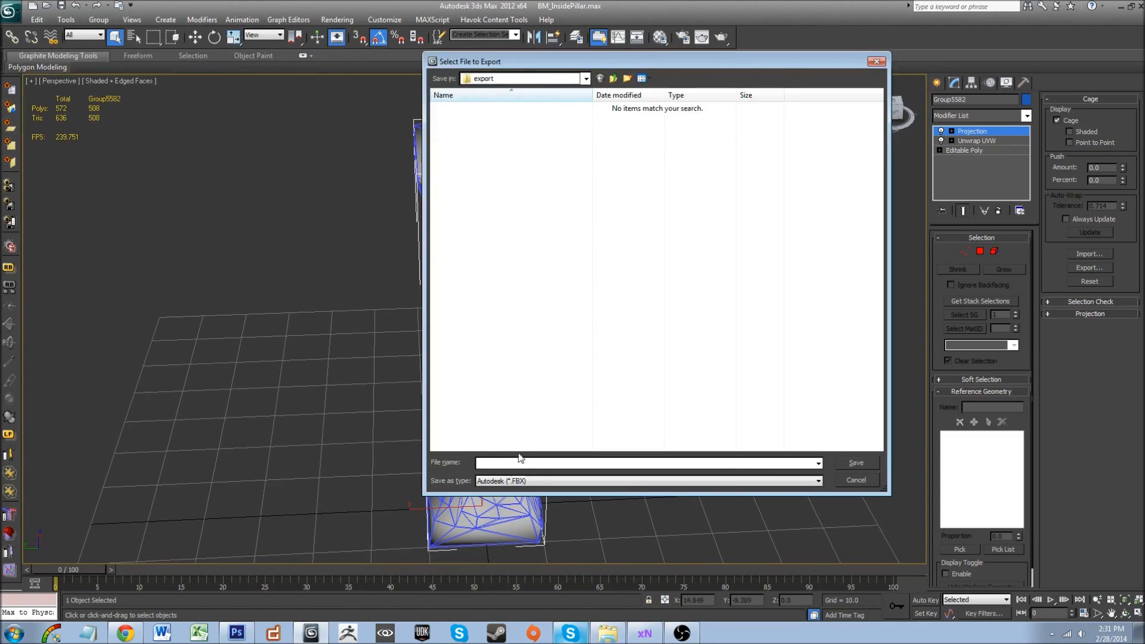
left_click(549, 84)
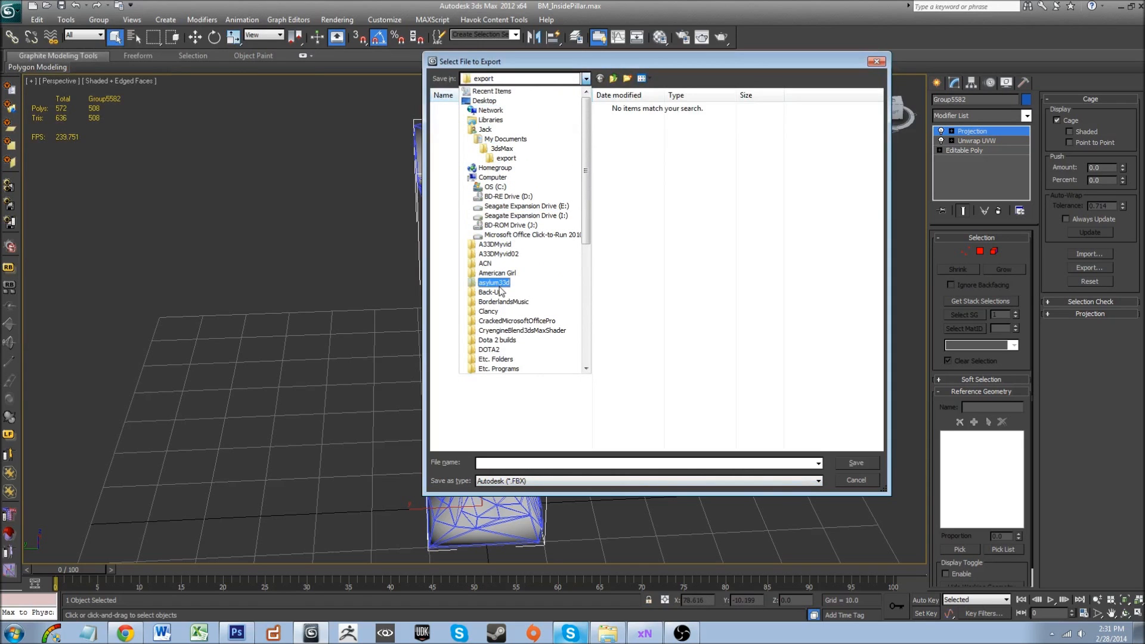
left_click(491, 292)
scroll(525, 356, "down", 2)
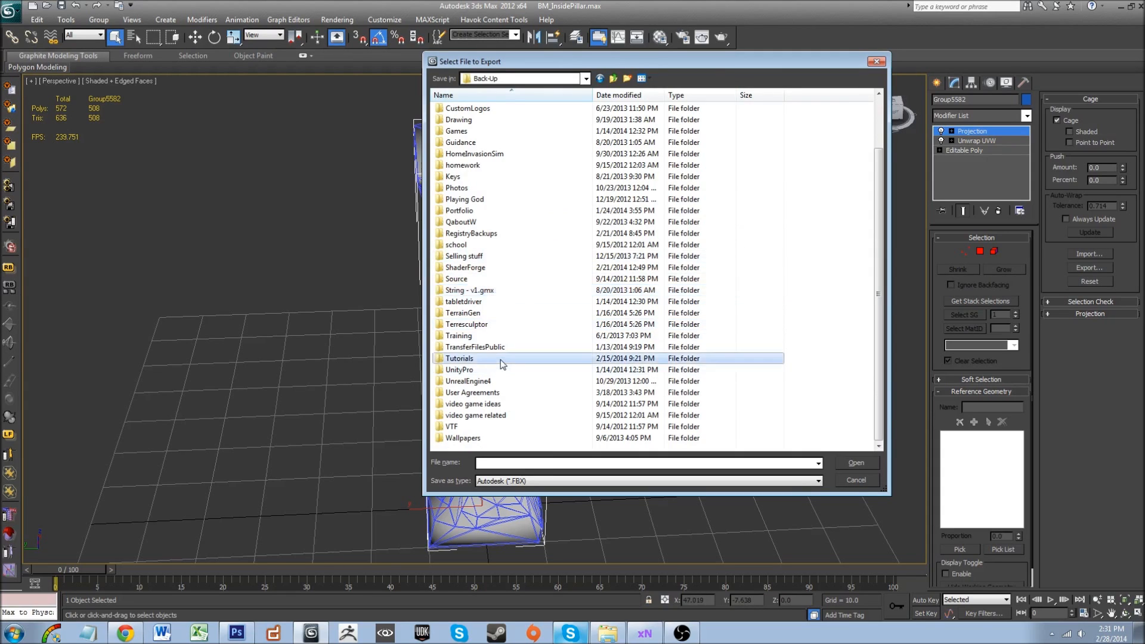
double_click(499, 358)
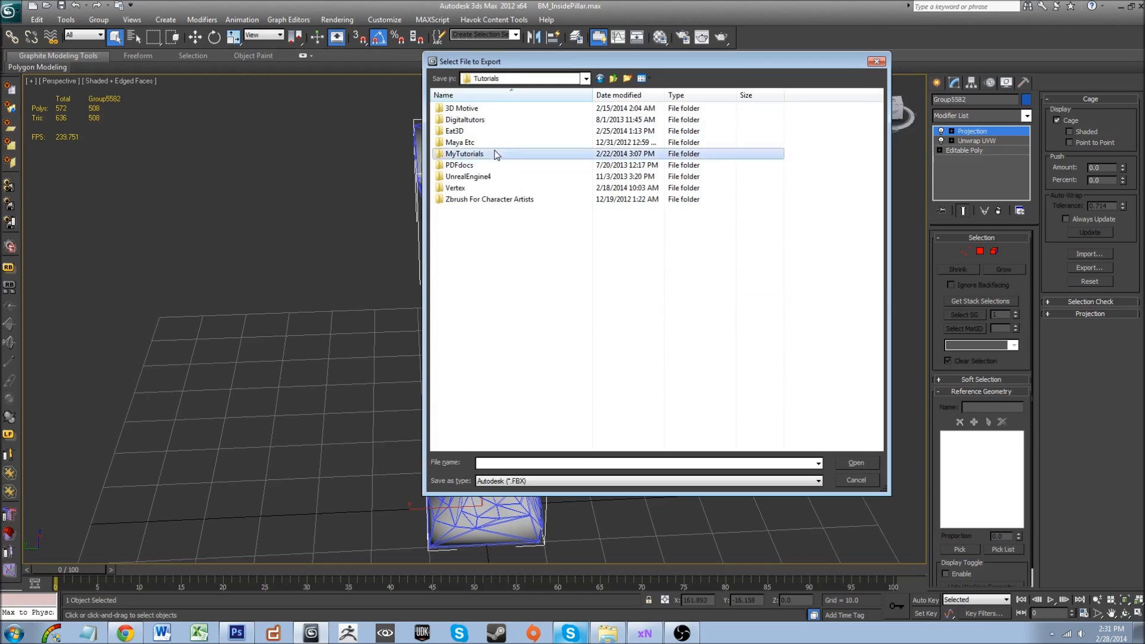
double_click(495, 154)
double_click(494, 120)
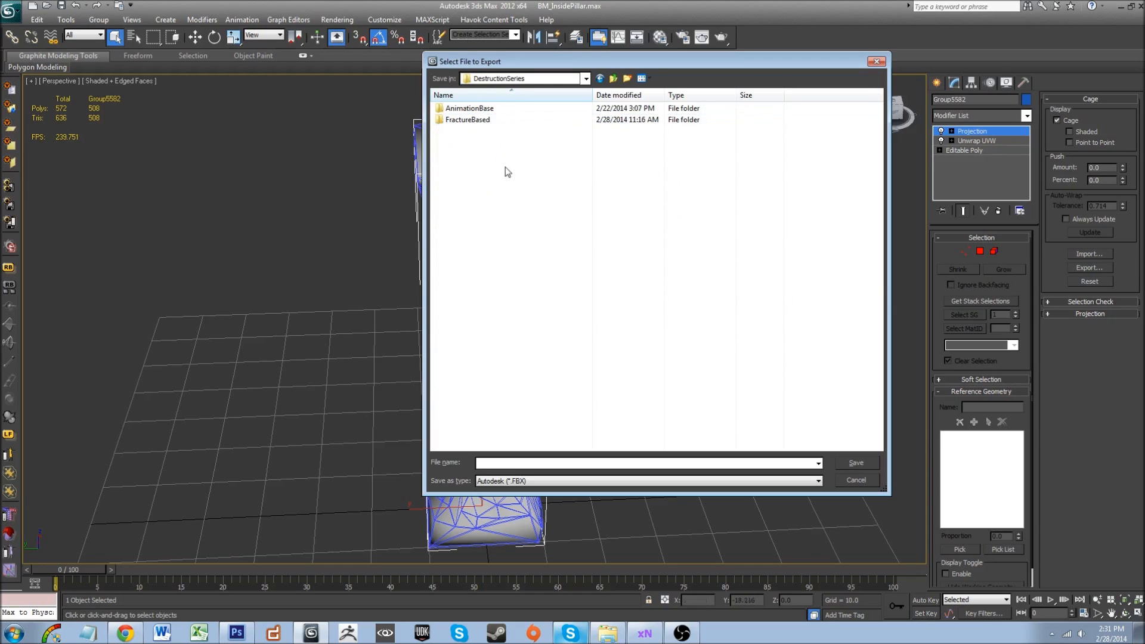
left_click(498, 121)
double_click(498, 121)
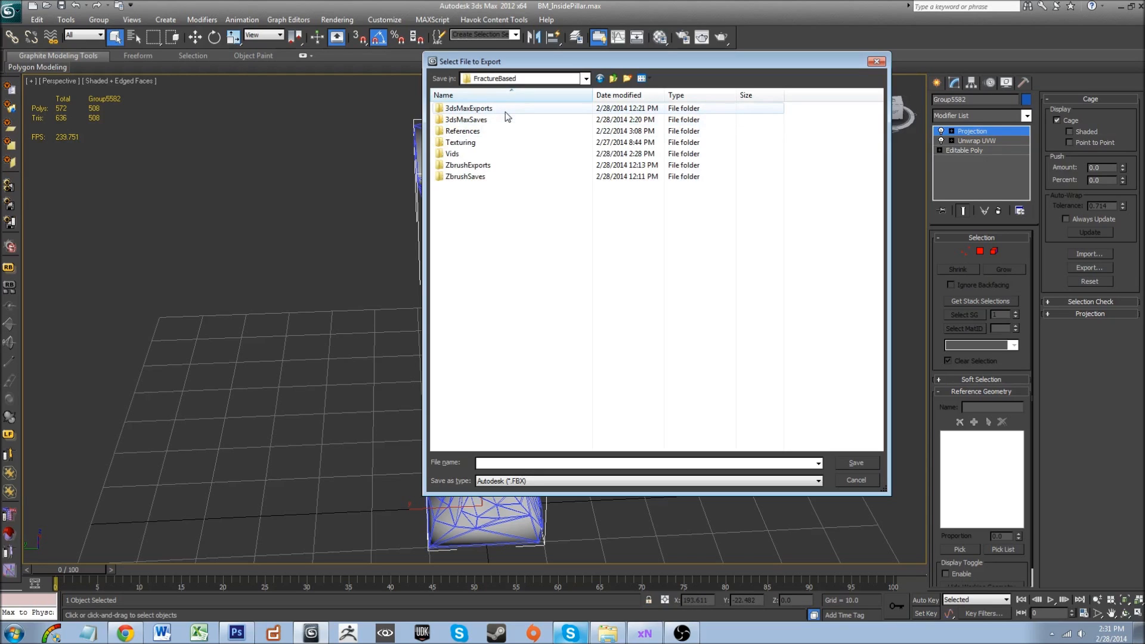
double_click(507, 117)
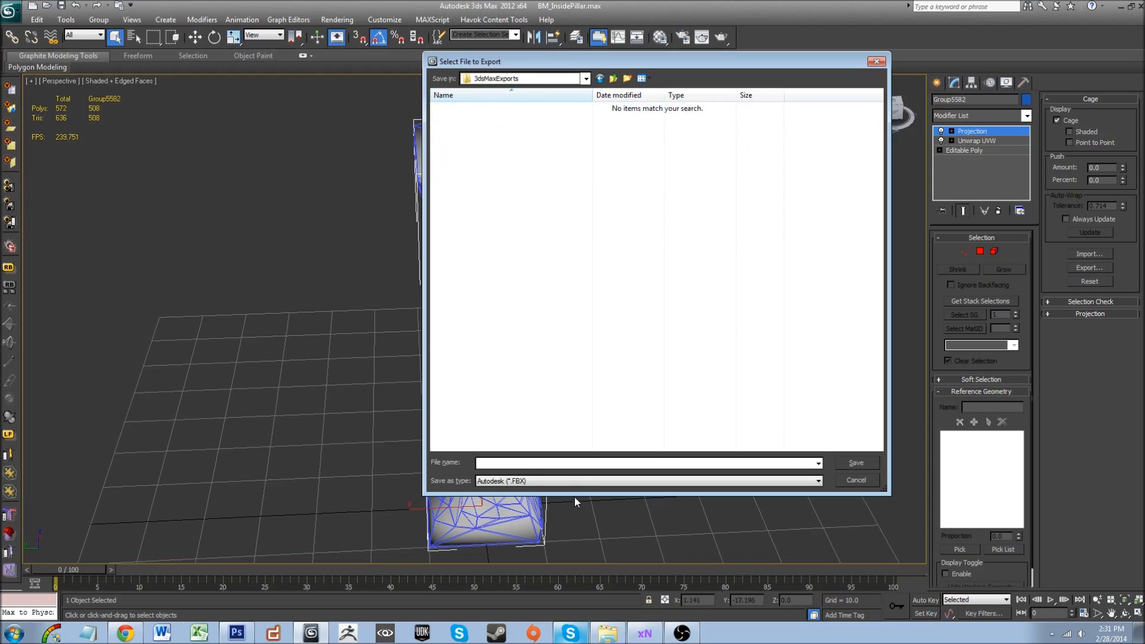
left_click(567, 480)
left_click(599, 422)
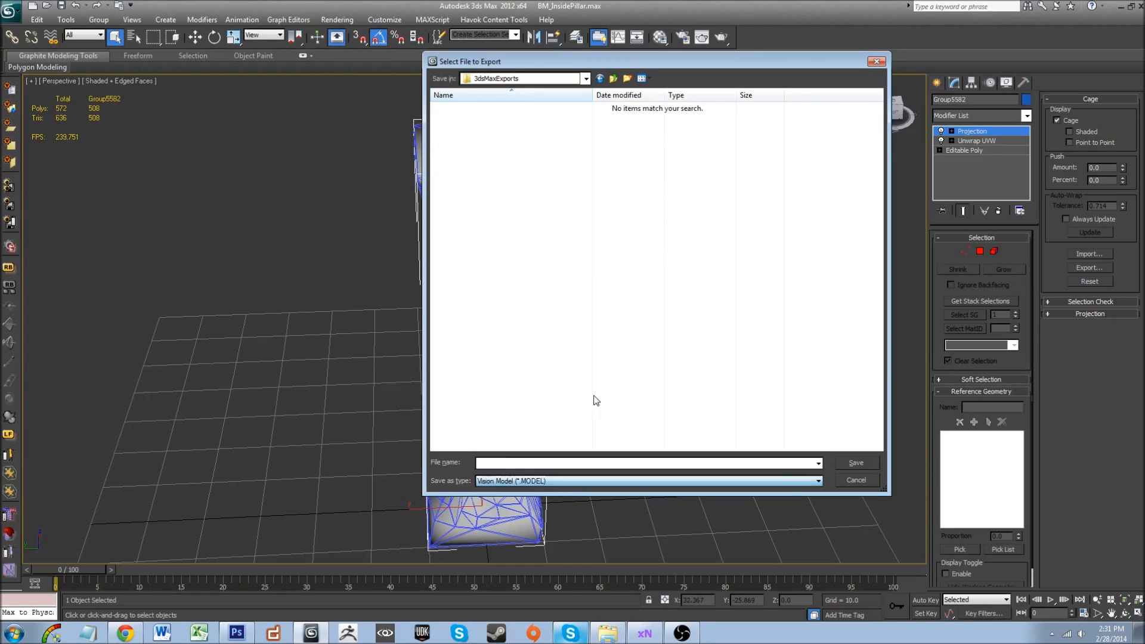
left_click(524, 480)
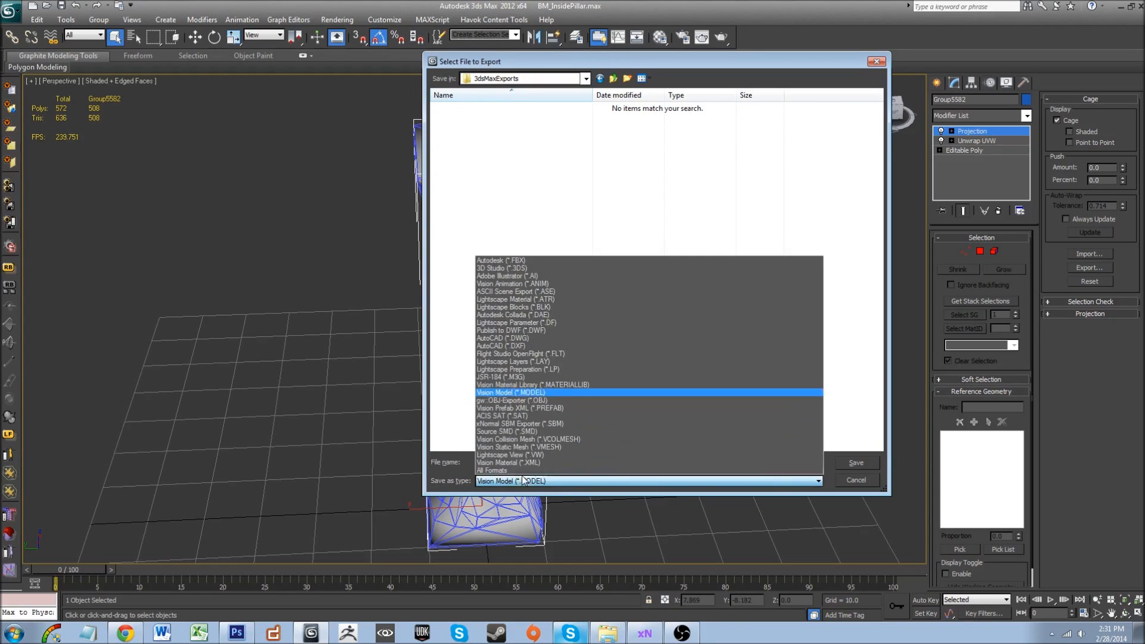
left_click(562, 399)
left_click(503, 120)
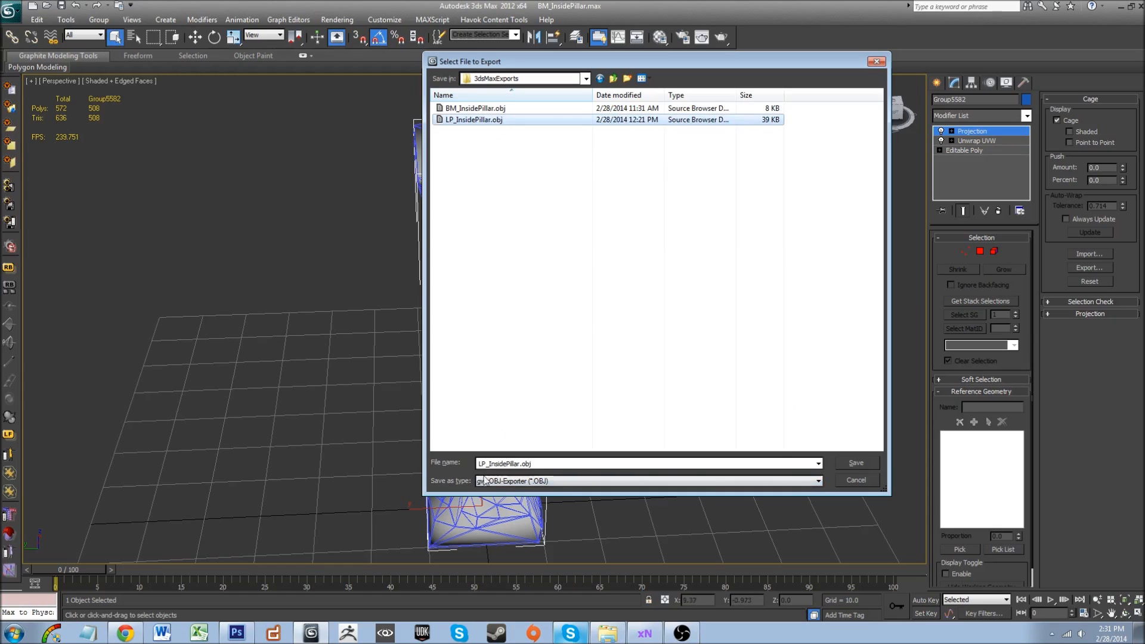
left_click(506, 480)
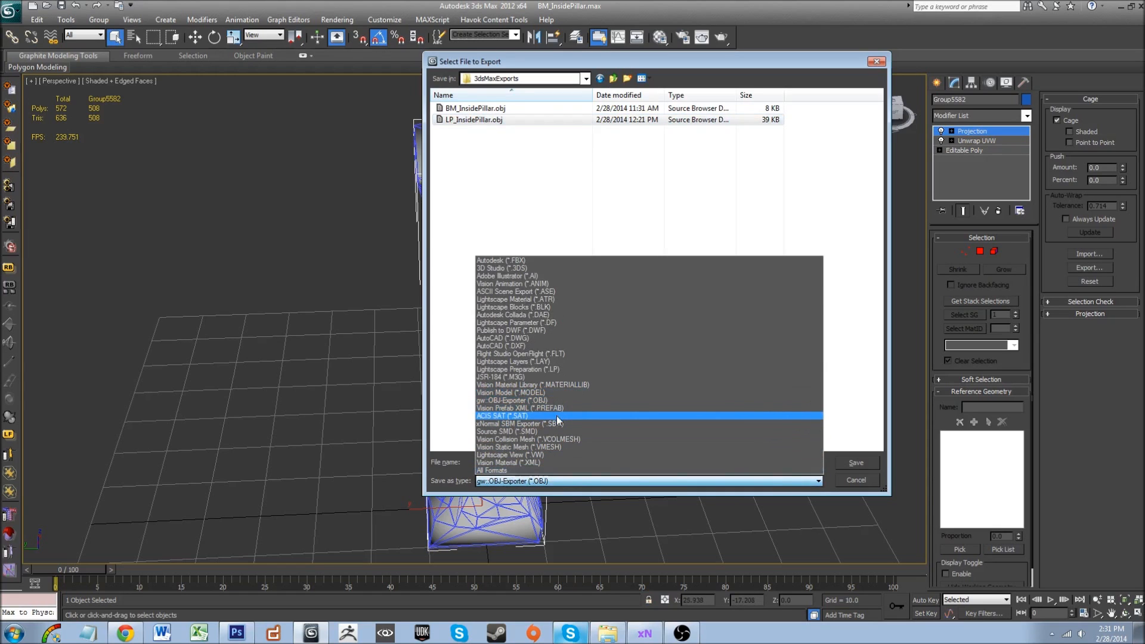
left_click(557, 424)
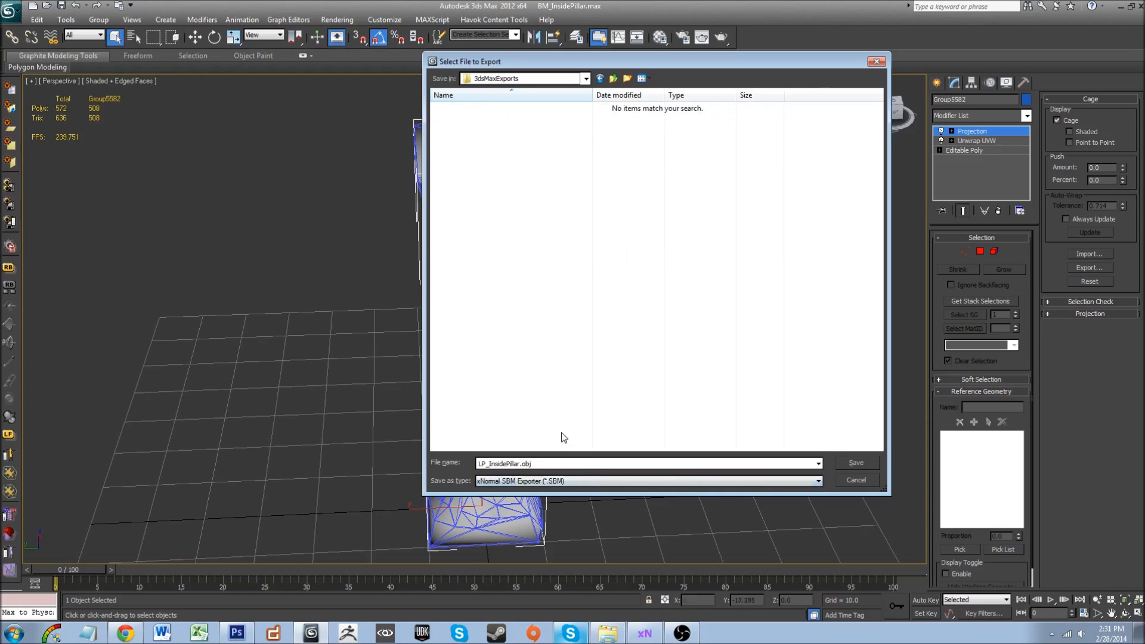
left_click(856, 463)
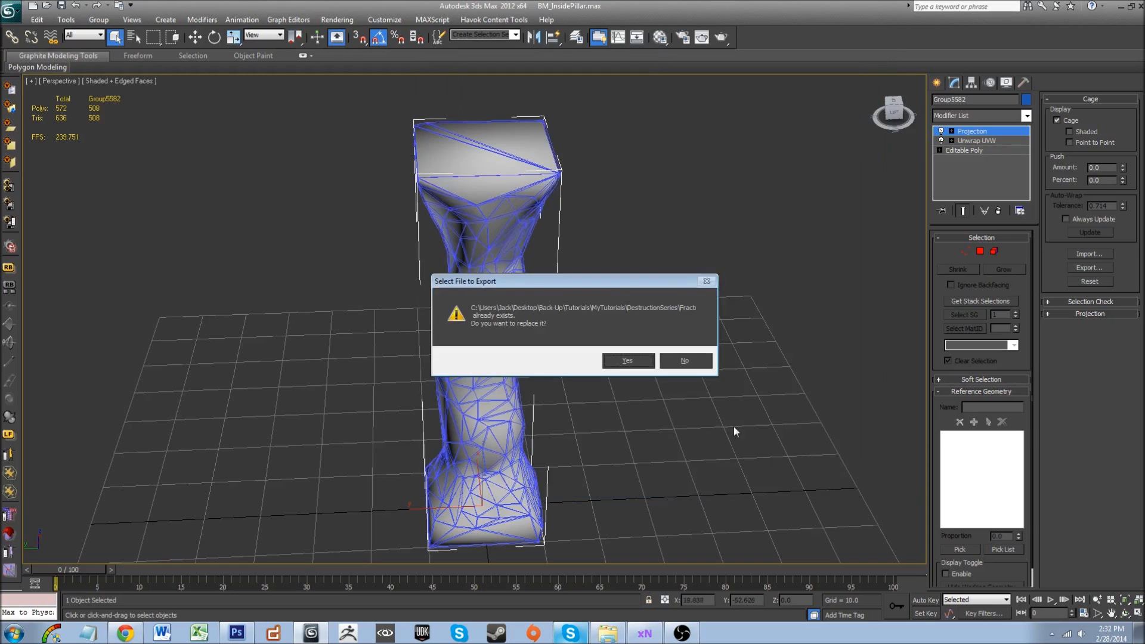
left_click(627, 361)
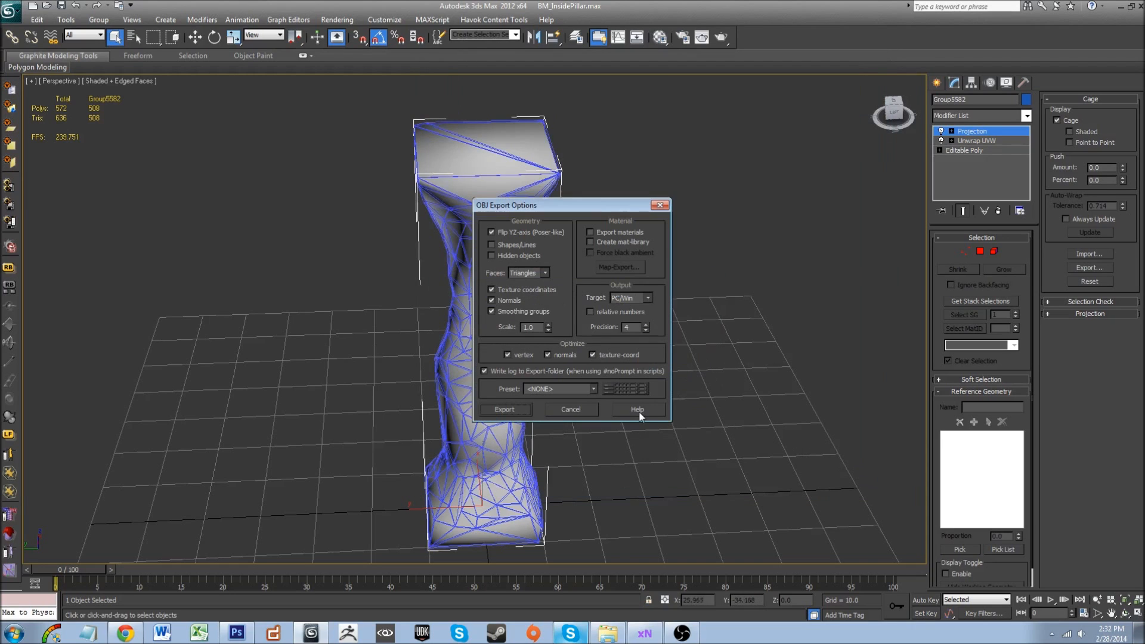
left_click(584, 409)
- Restart the export, take the file name from the existing LP_InsidePillar.obj, and set the format to xNormal SBM Exporter (*.SBM)
middle_click_drag(495, 298, 538, 343)
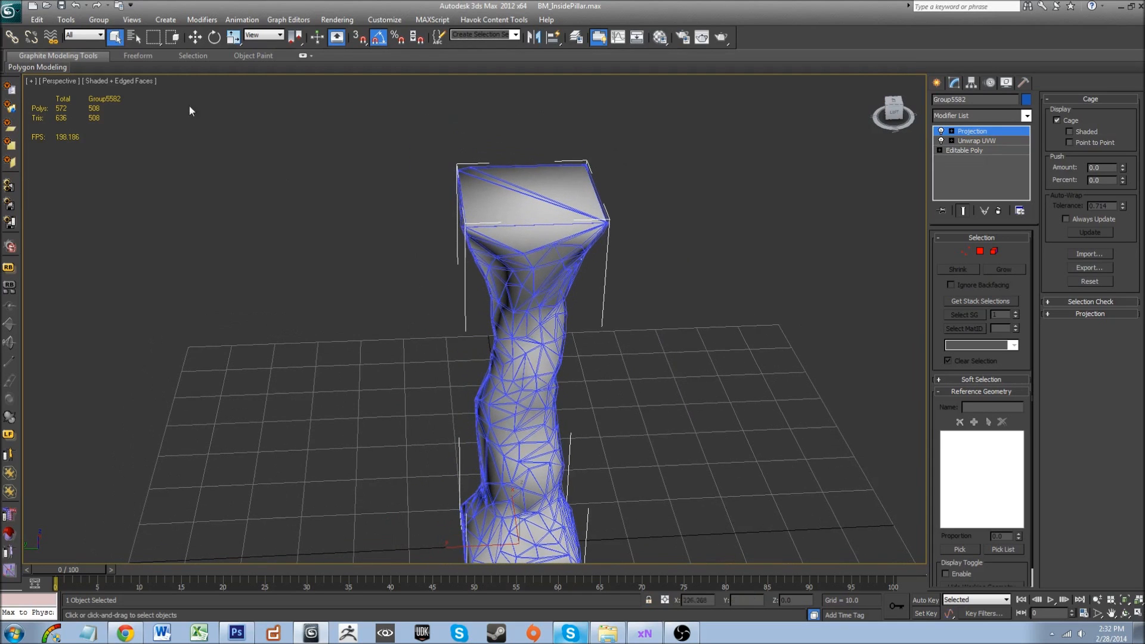
left_click(21, 6)
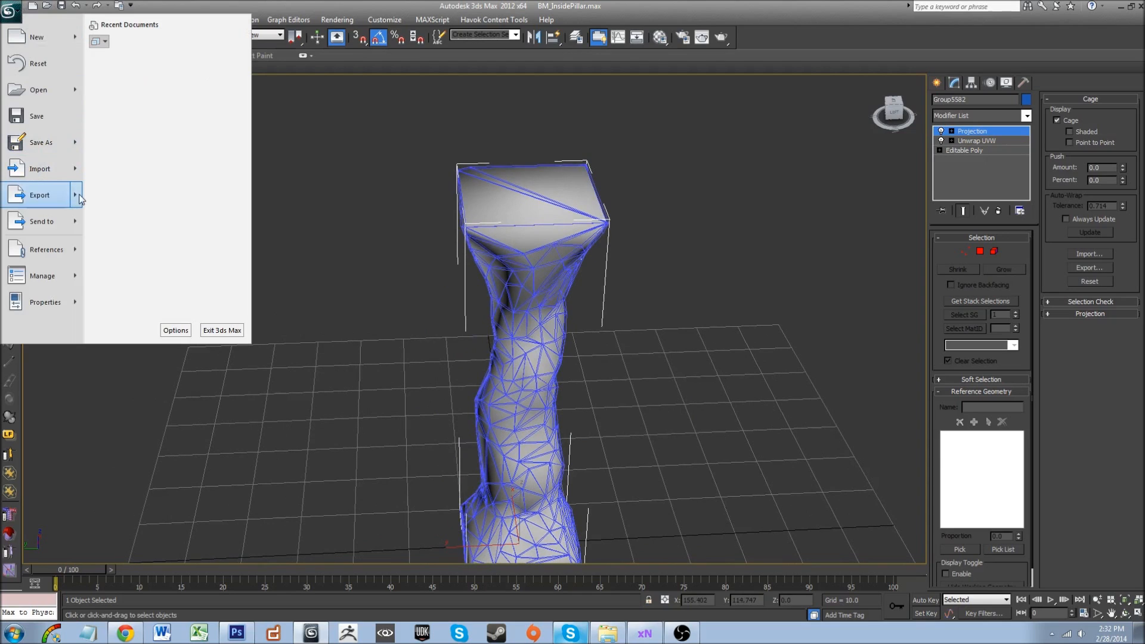
left_click(148, 99)
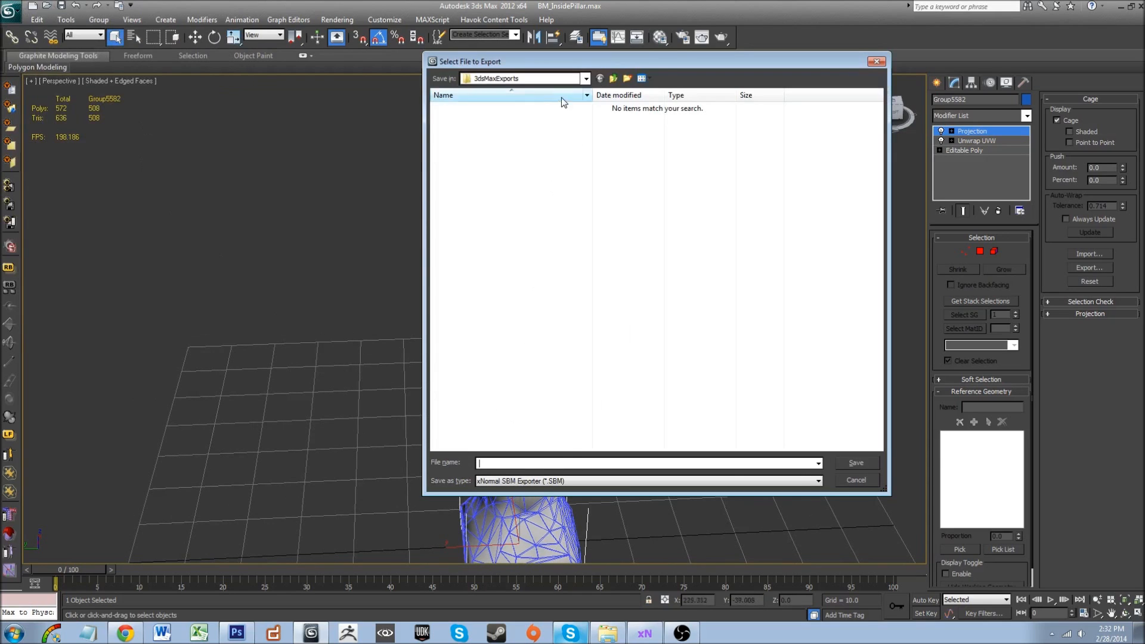
left_click(528, 484)
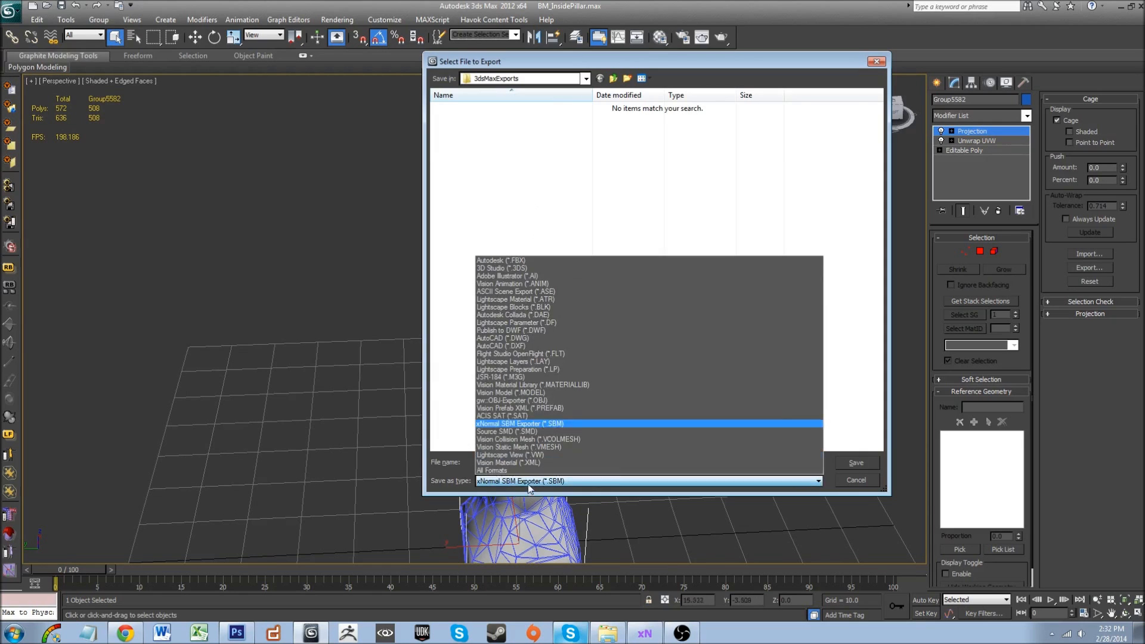
left_click(561, 399)
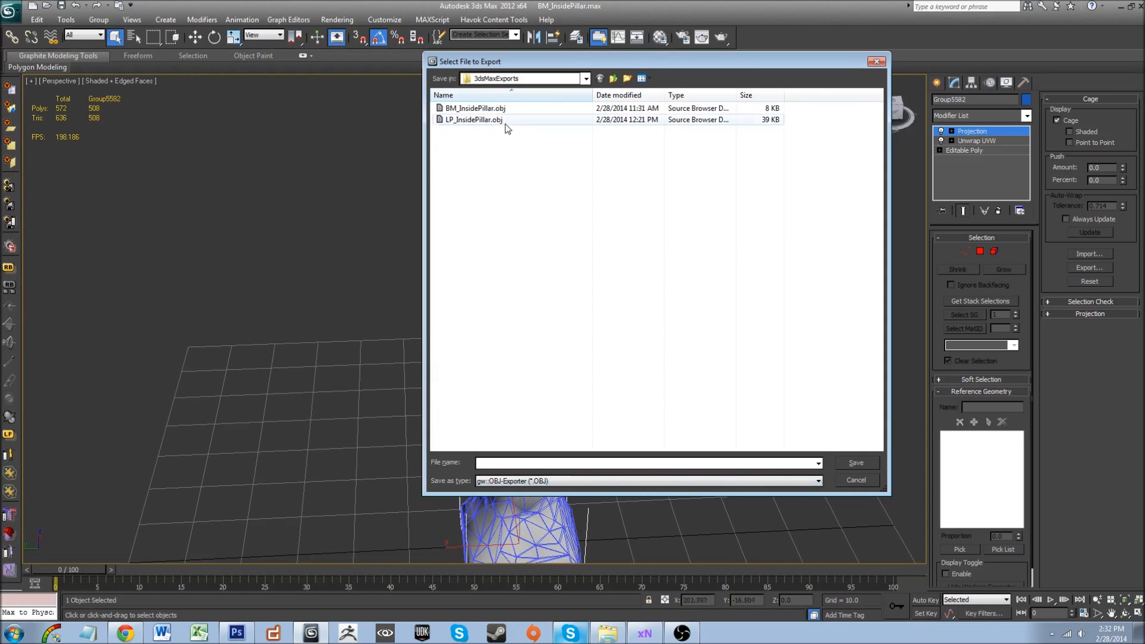
left_click(474, 119)
left_click(537, 481)
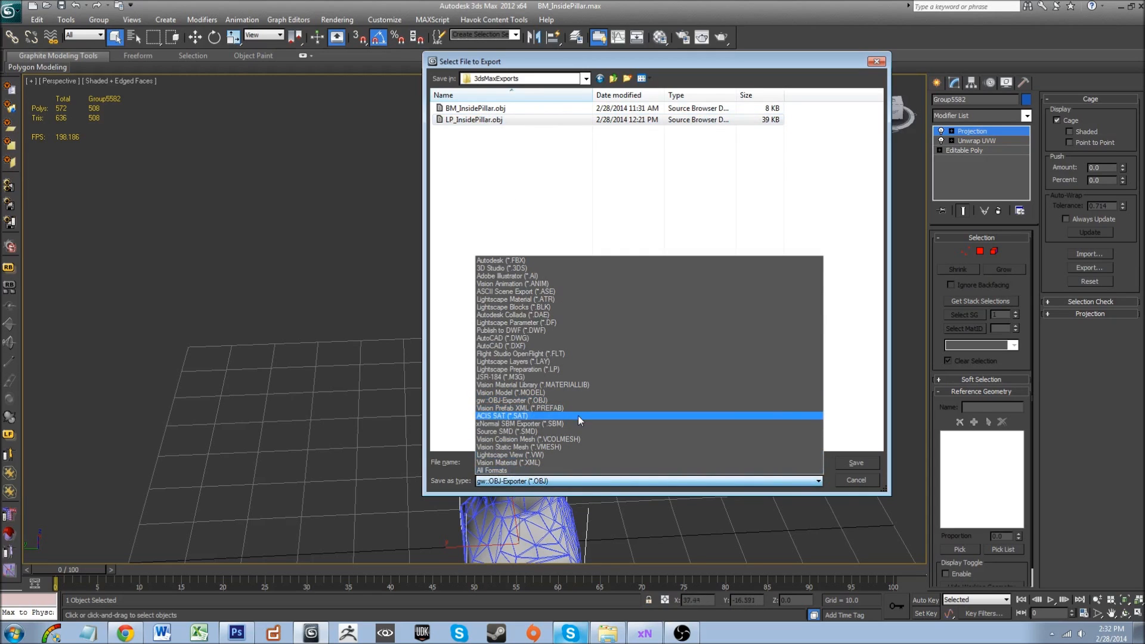
left_click(579, 424)
- Remove the .obj extension from the export's file name, leaving LP_InsidePillar, and save it
double_click(563, 464)
left_click(564, 464)
key("BackSpace")
key("BackSpace")
key("BackSpace")
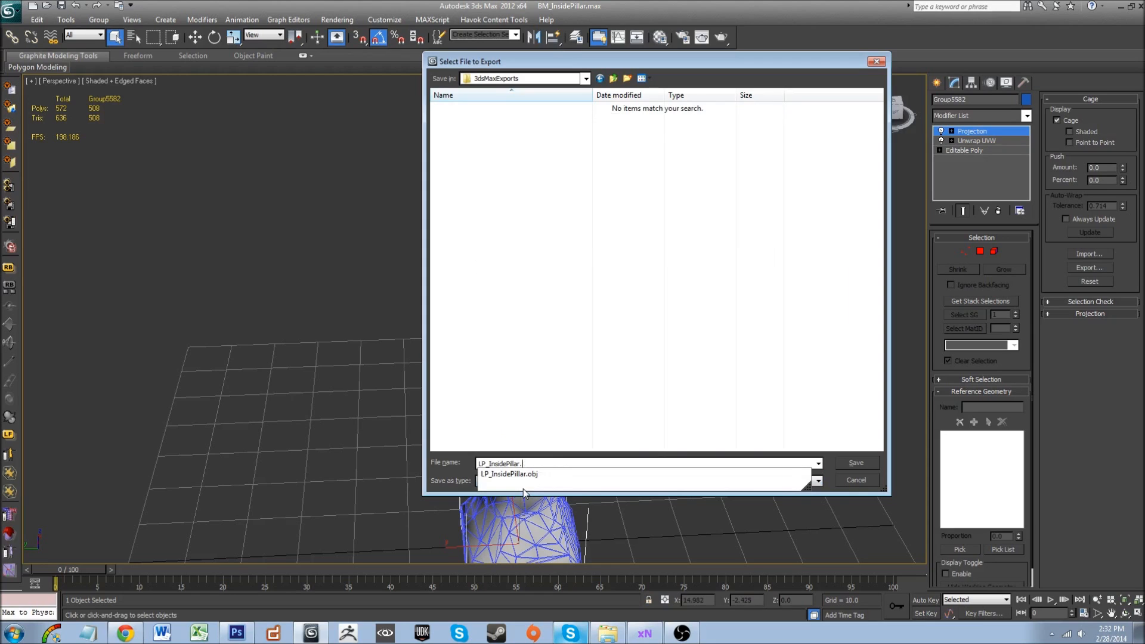
key("BackSpace")
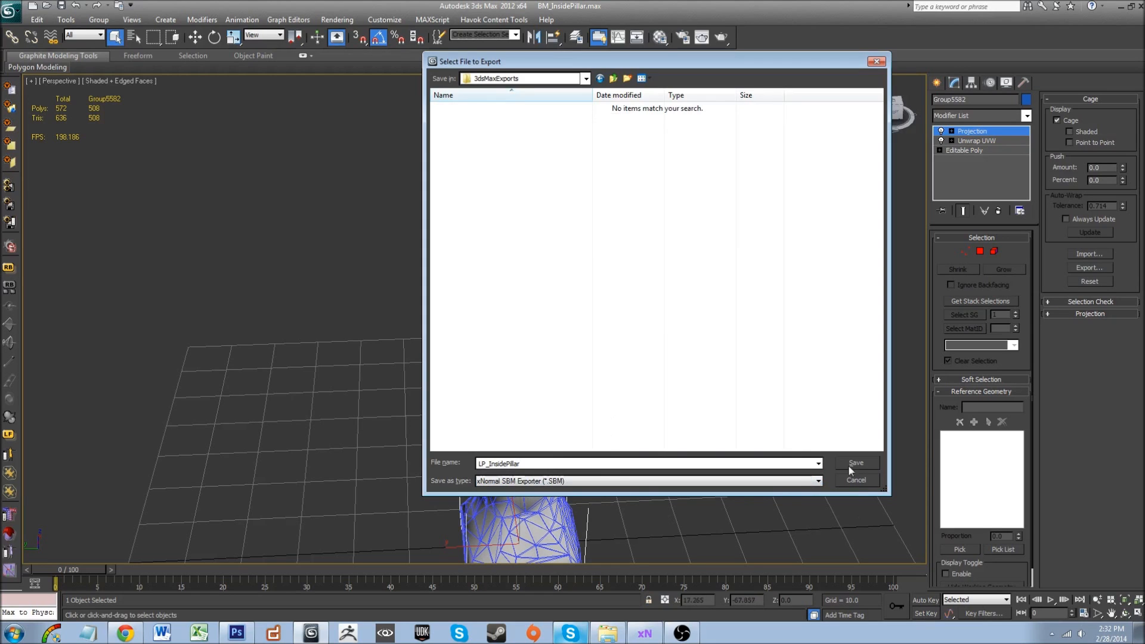
left_click(856, 464)
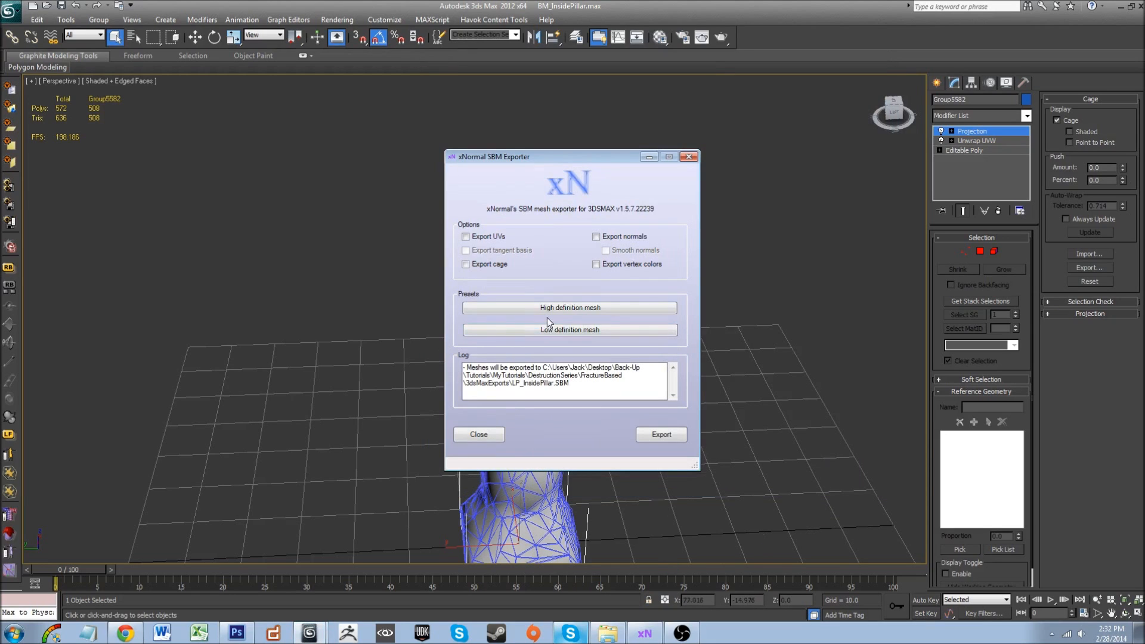
- Apply the Low definition mesh preset in the xNormal SBM Exporter, export the pillar, and close the exporter
left_click(566, 334)
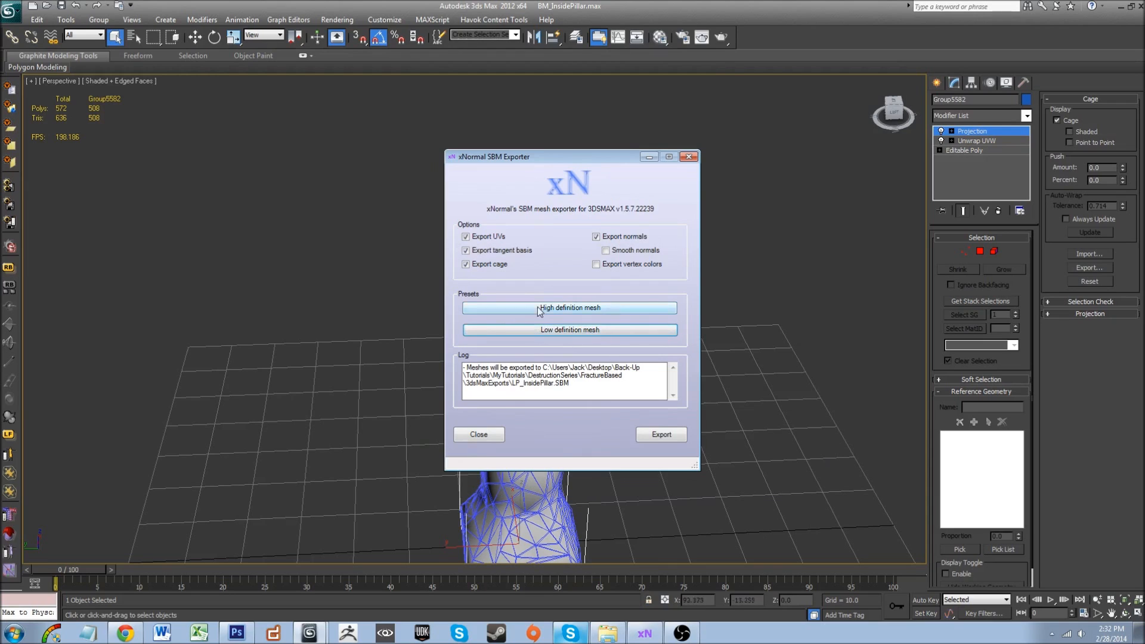
left_click_drag(532, 156, 442, 144)
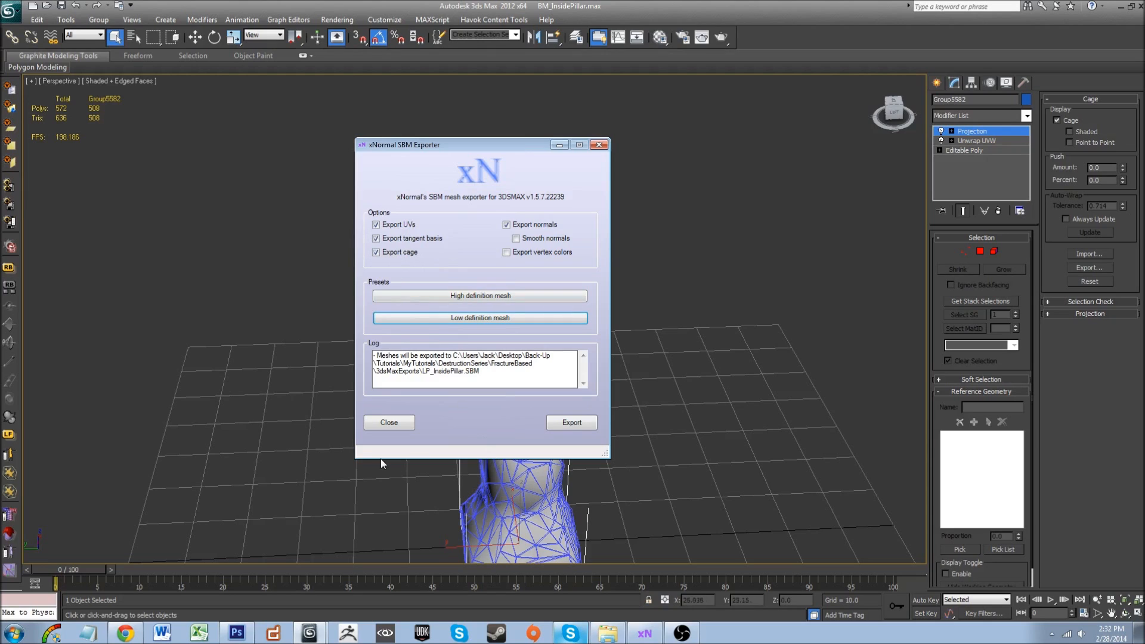
left_click(558, 425)
left_click(598, 145)
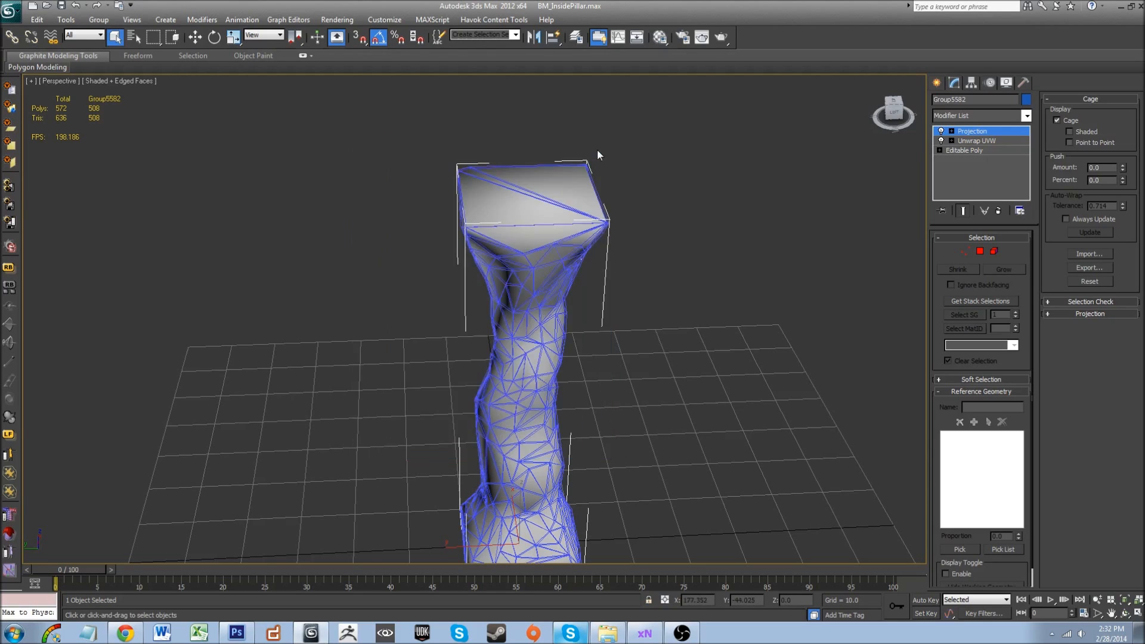
- Delete the Projection modifier from the pillar's modifier stack
key("z")
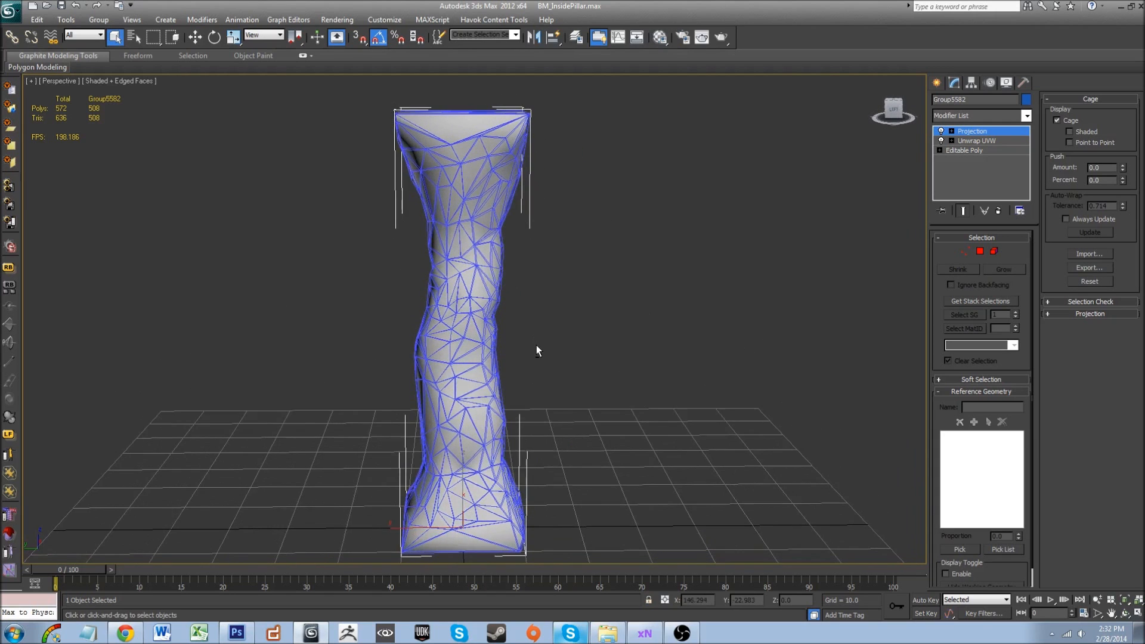
middle_click_drag(536, 351, 539, 396)
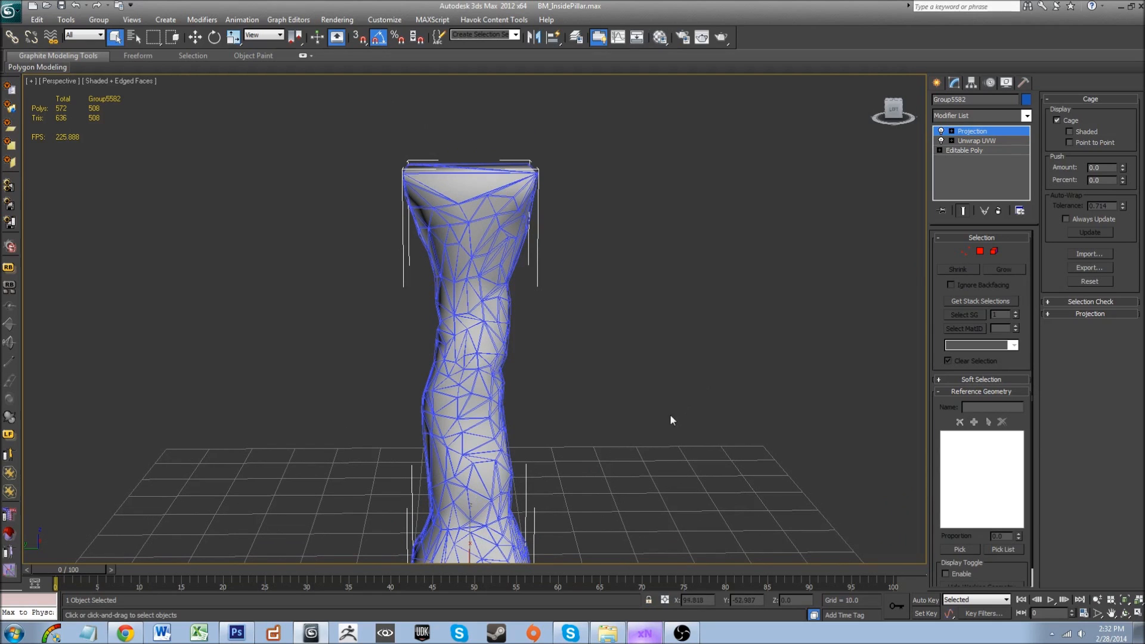
right_click(990, 133)
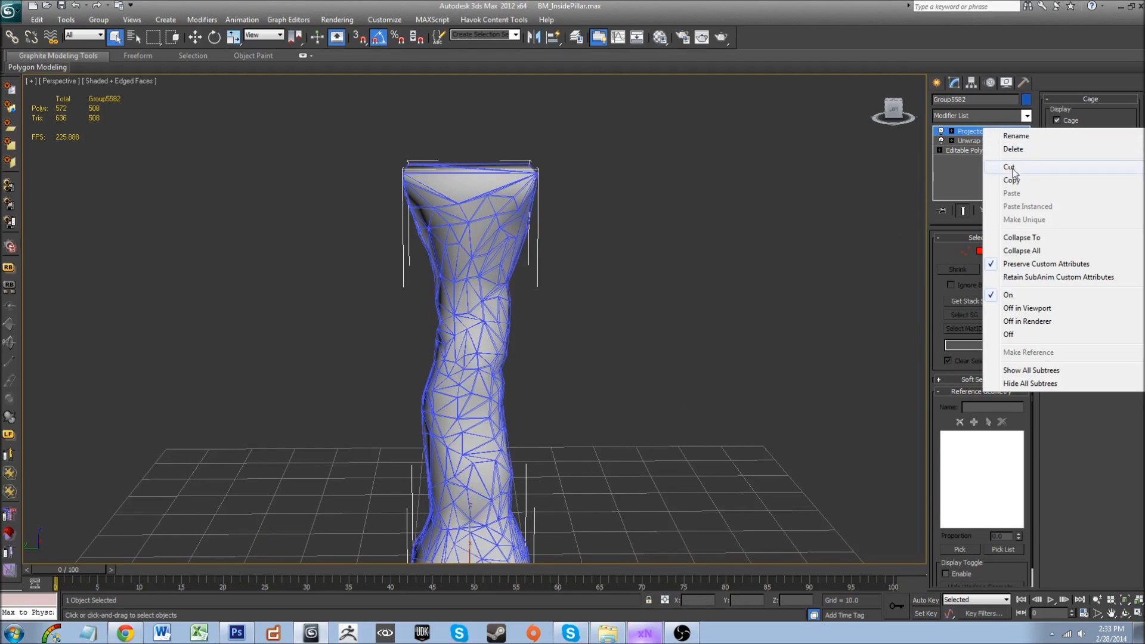
left_click(1018, 150)
middle_click_drag(542, 328, 581, 275, "alt")
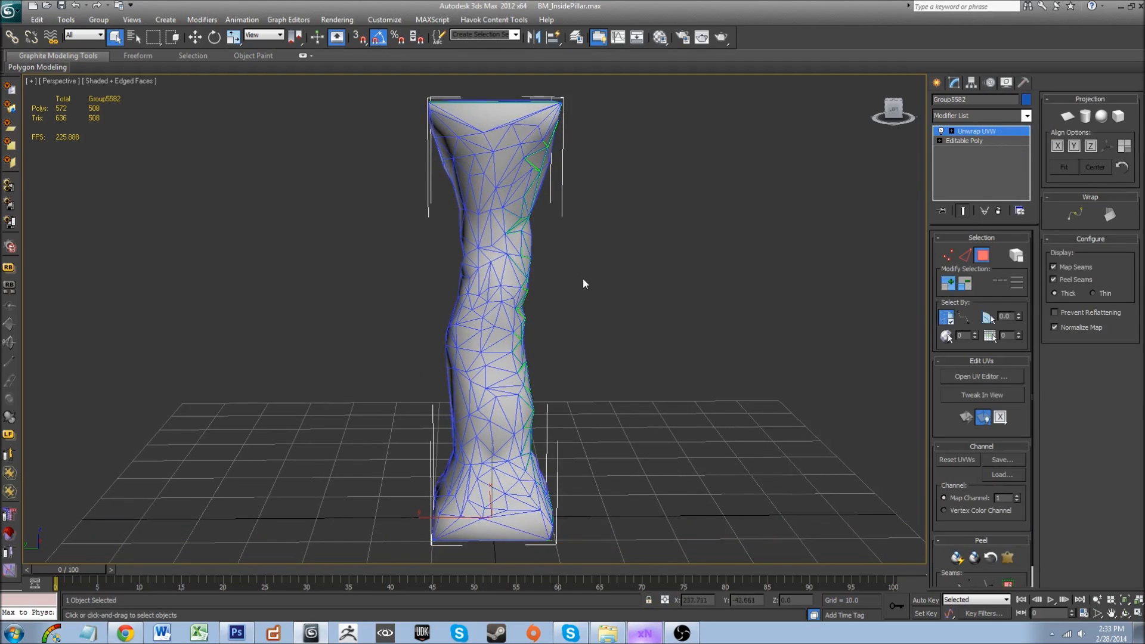
- Switch to xNormal and add HP_InsidePillar001.OBJ from FractureBased's ZbrushExports folder as the high definition mesh
left_click(645, 634)
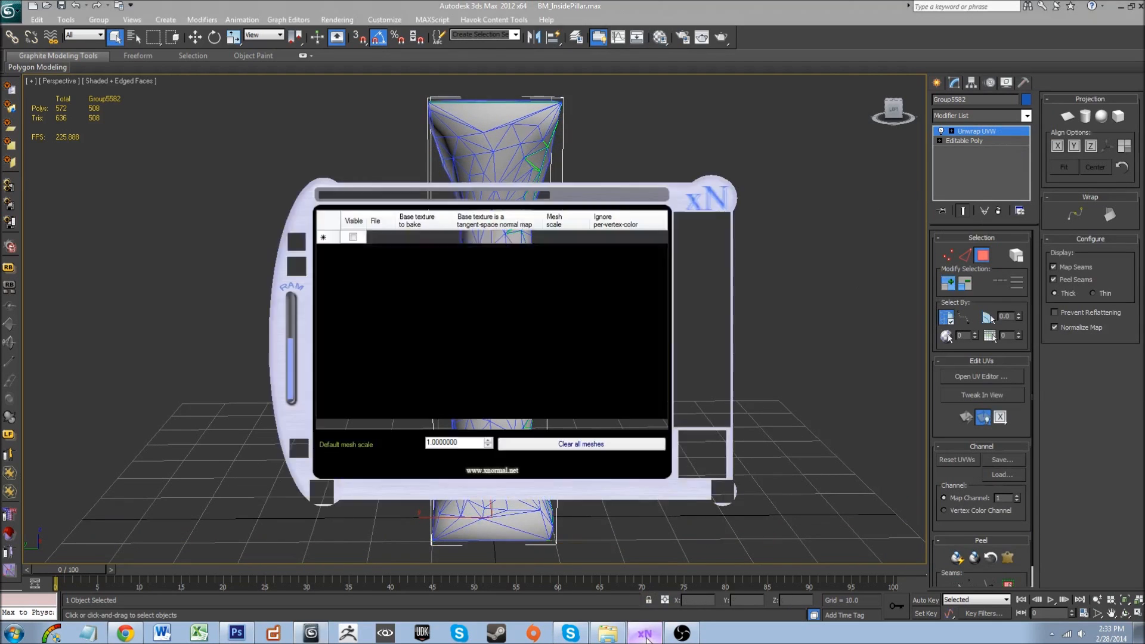
right_click(574, 286)
left_click(614, 291)
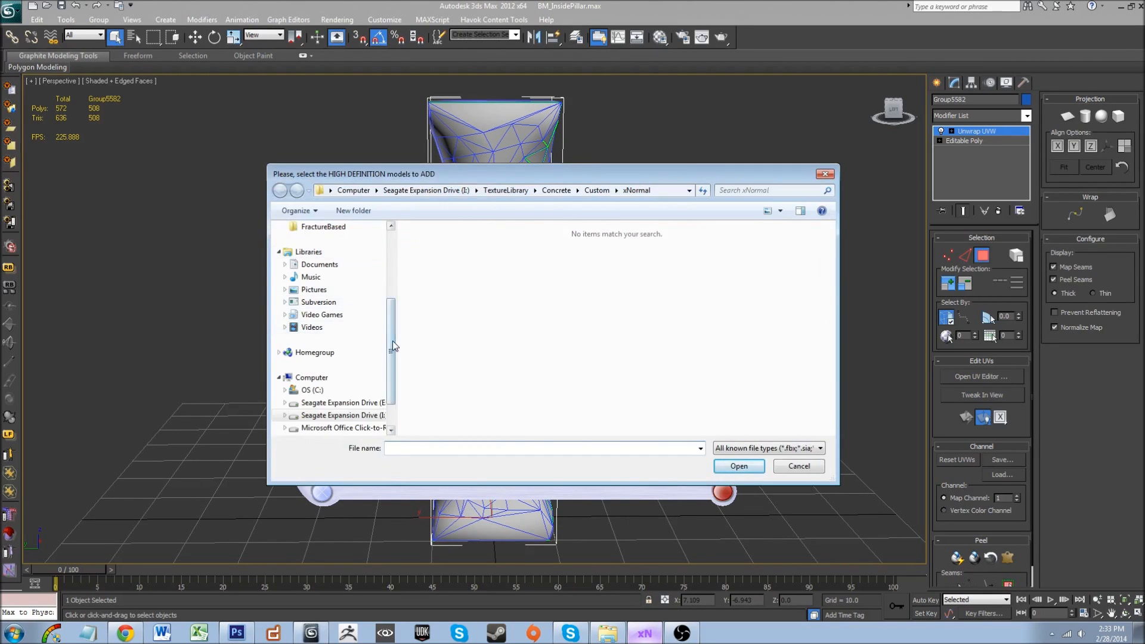
left_click_drag(393, 341, 392, 303)
left_click(334, 289)
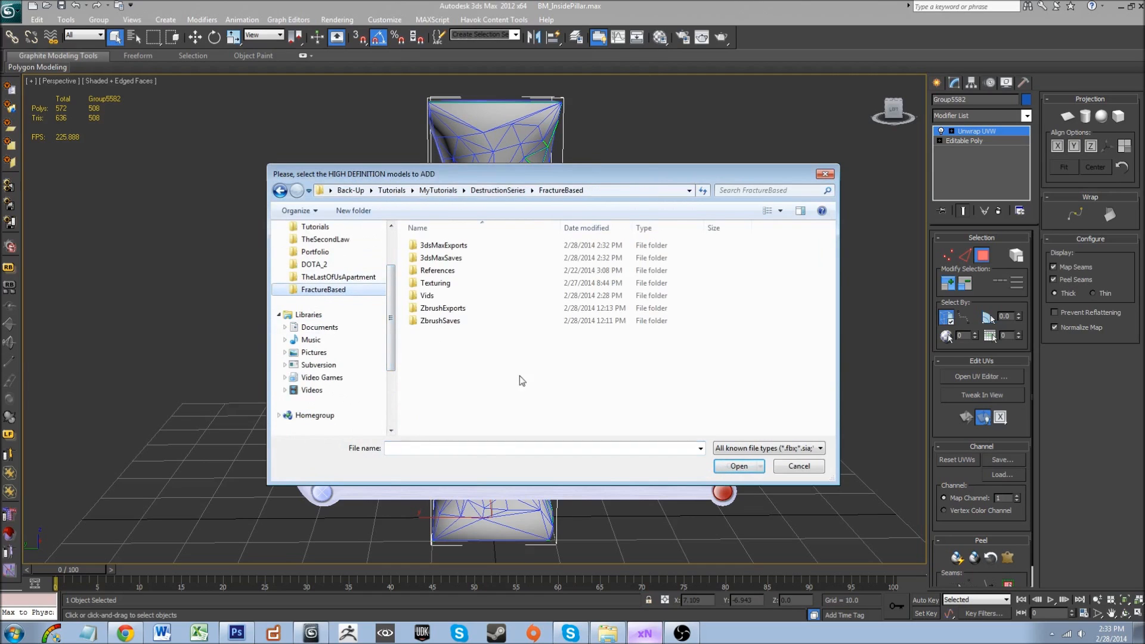
double_click(498, 309)
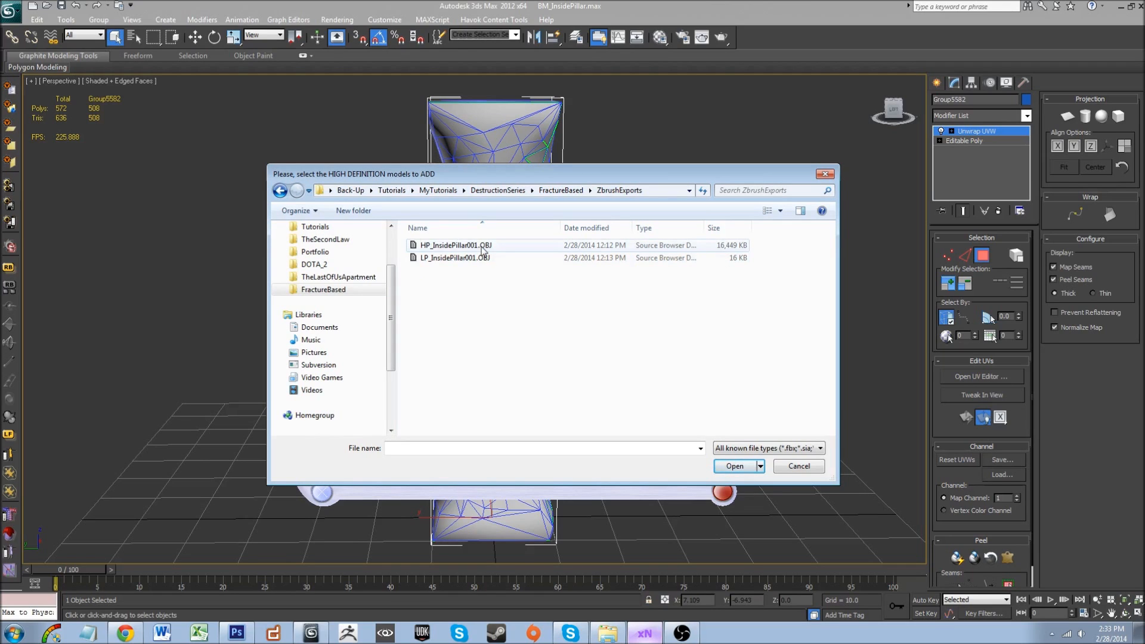
double_click(482, 246)
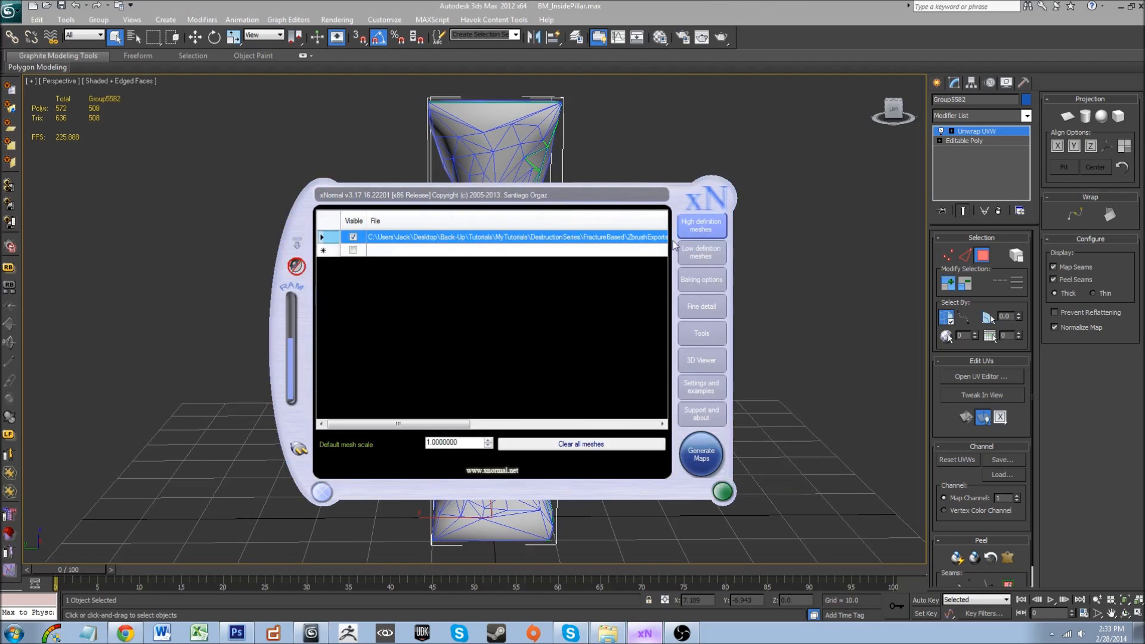
- Add LP_InsidePillar.SBM from FractureBased's 3dsMaxExports folder as the low definition mesh
left_click(701, 252)
right_click(551, 301)
left_click(573, 310)
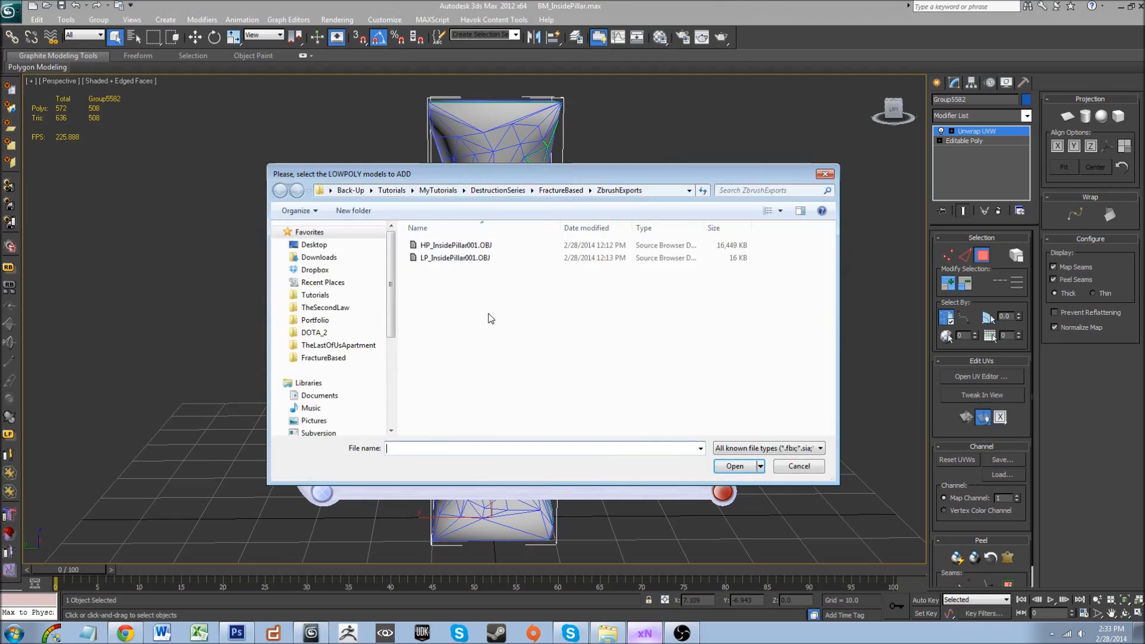
left_click(547, 193)
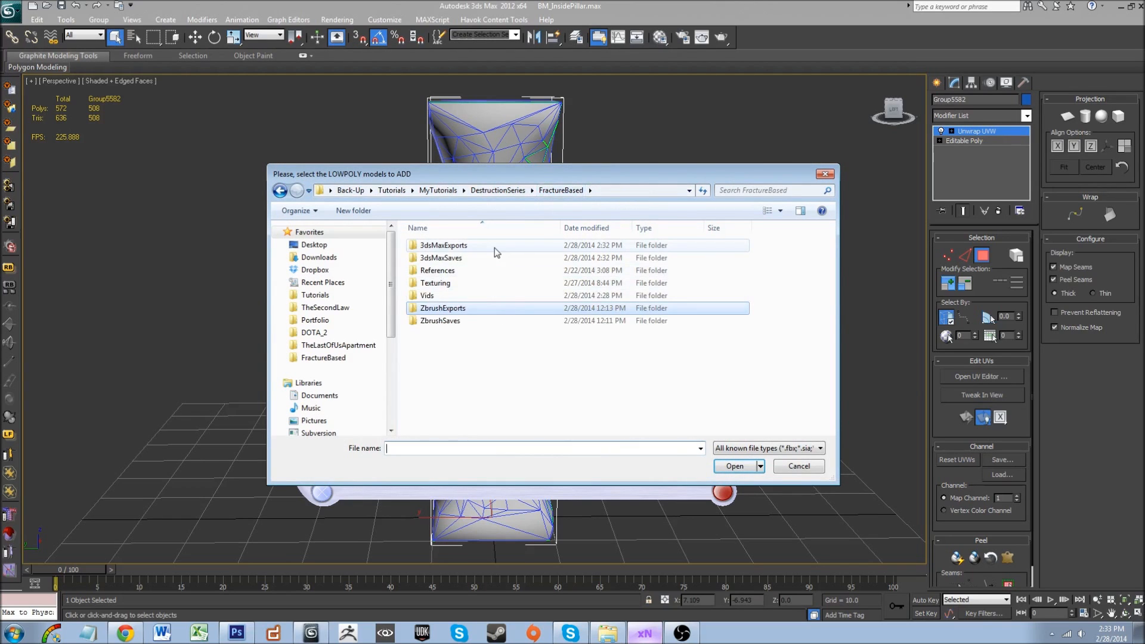
double_click(495, 248)
left_click(500, 273)
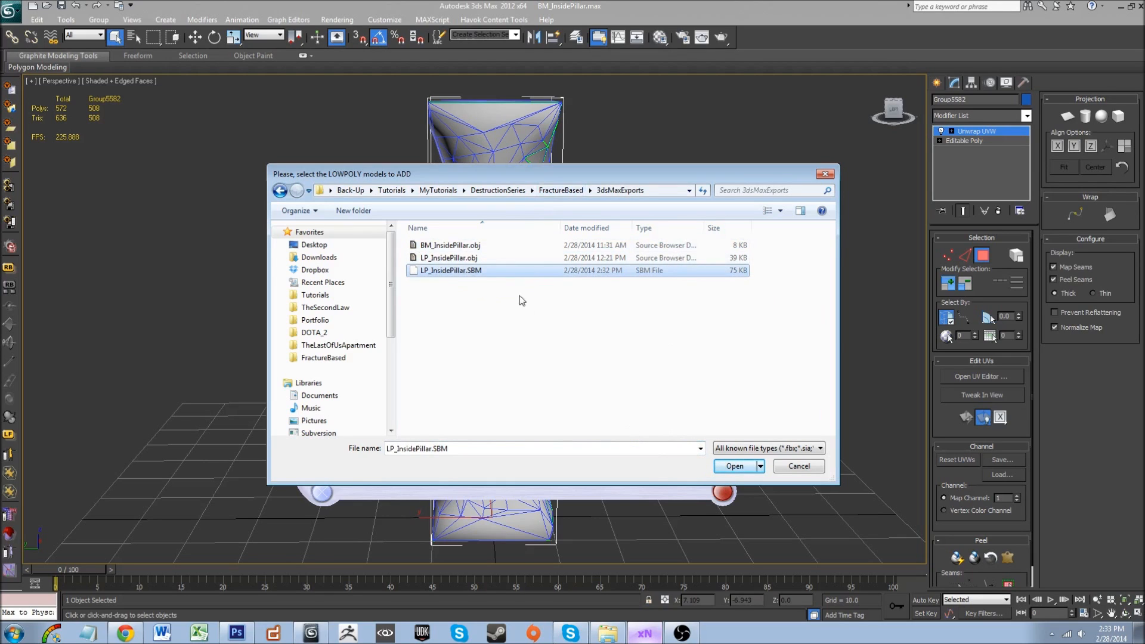
left_click(739, 466)
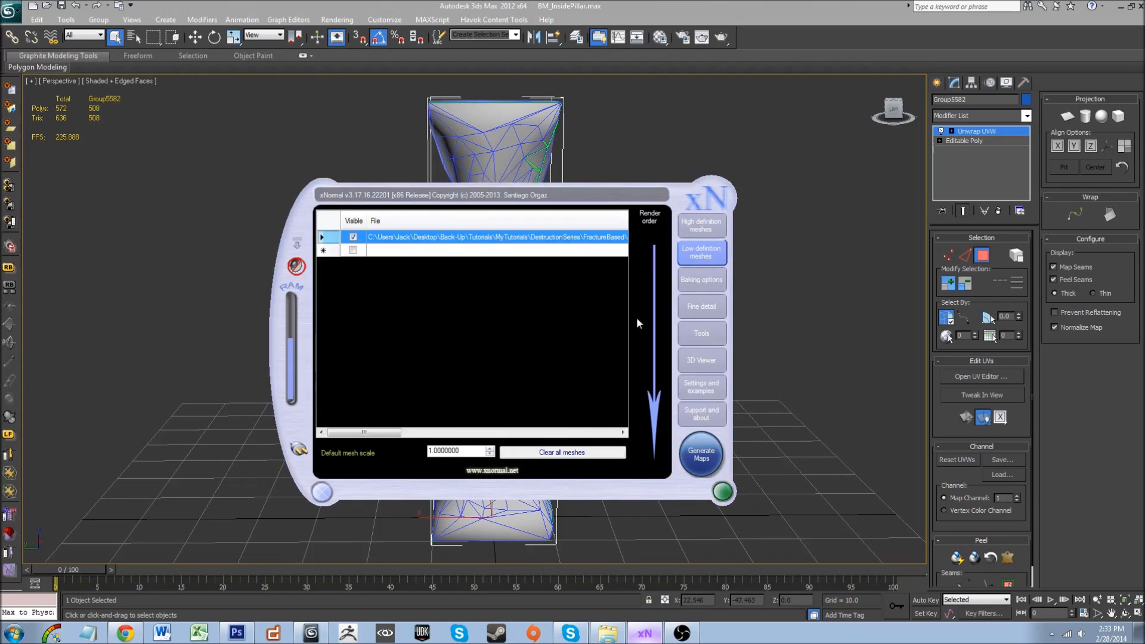
- Set the baking output file to a TGA named PillarInside in FractureBased's Texturing\xNormal folder
left_click(702, 281)
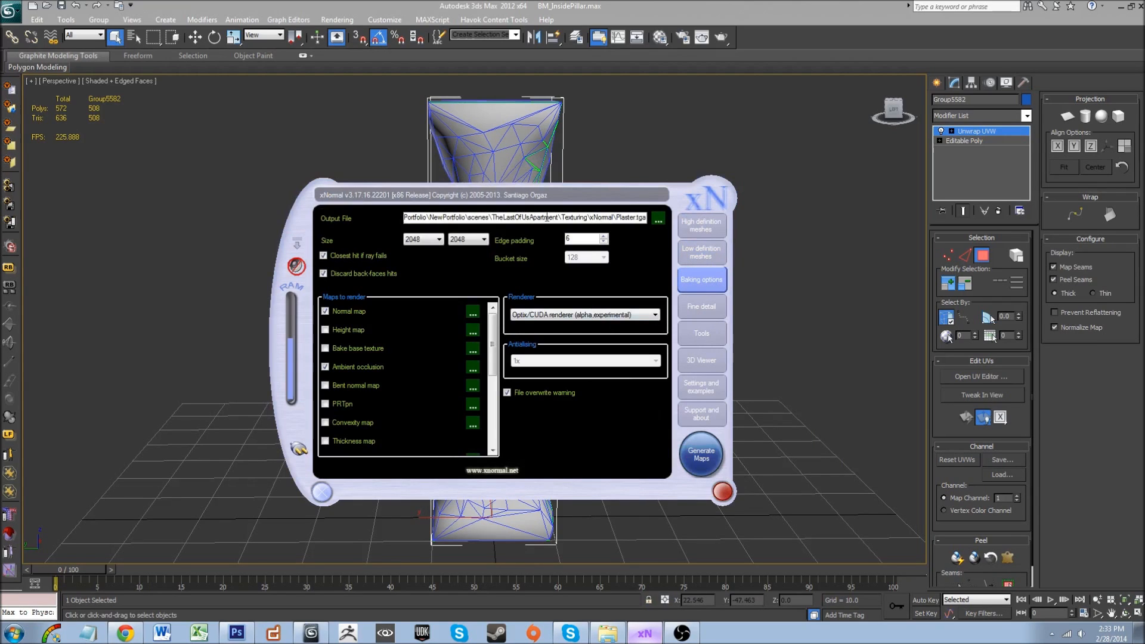
left_click(659, 220)
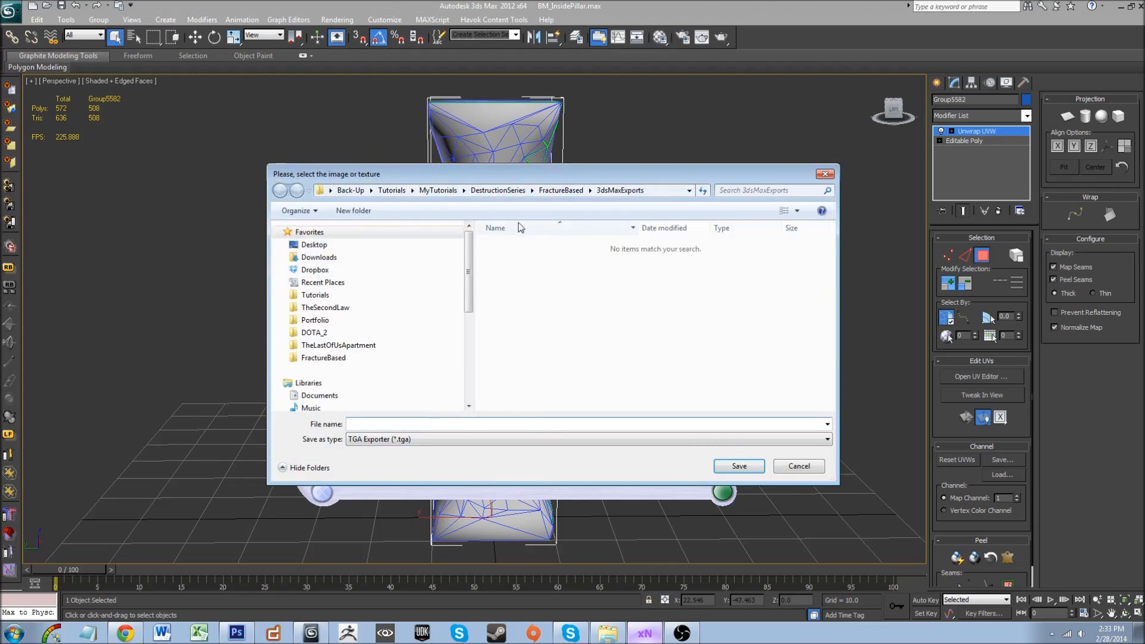
left_click(323, 358)
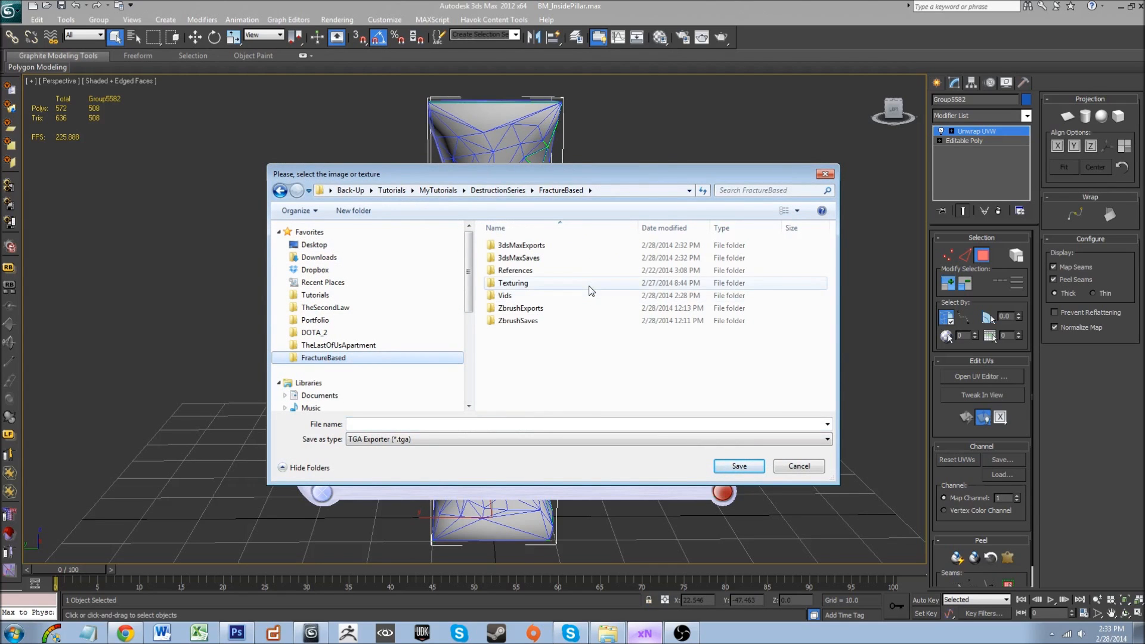
double_click(590, 285)
double_click(558, 258)
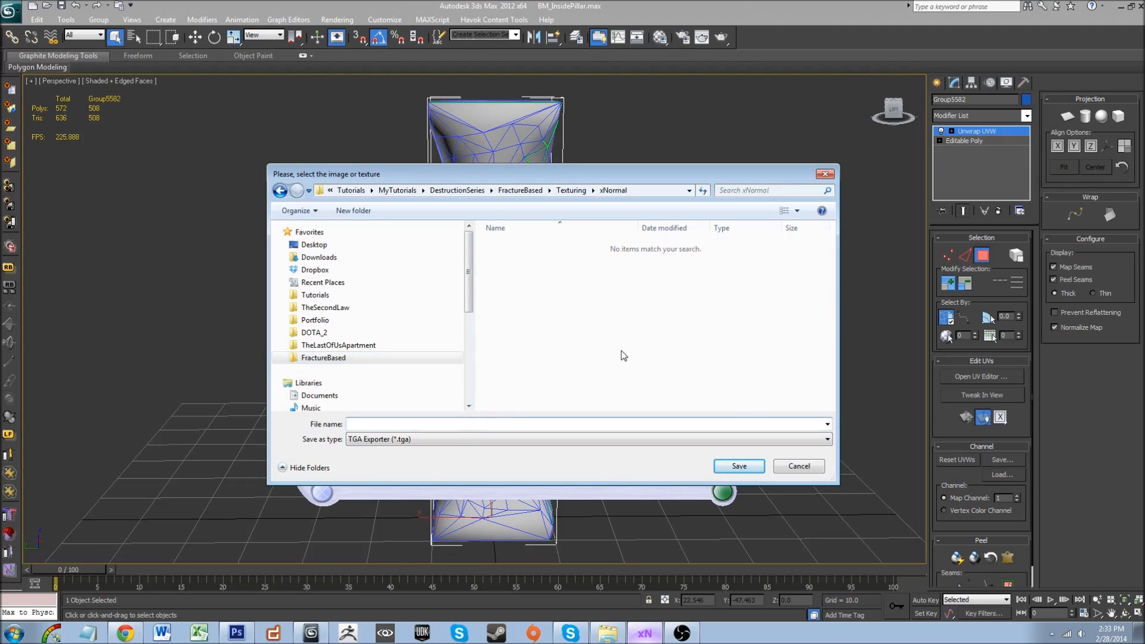
type("PillarInside")
key("Return")
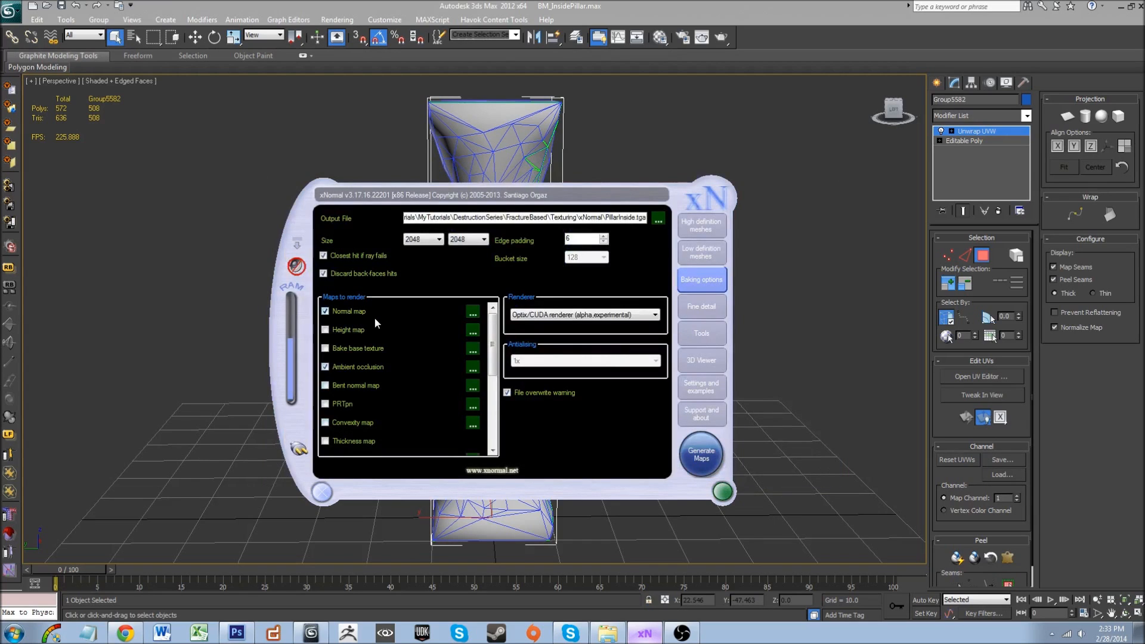
- Choose the Optix/CUDA renderer (alpha,experimental) for the bake
left_click(588, 320)
left_click(586, 318)
left_click(587, 318)
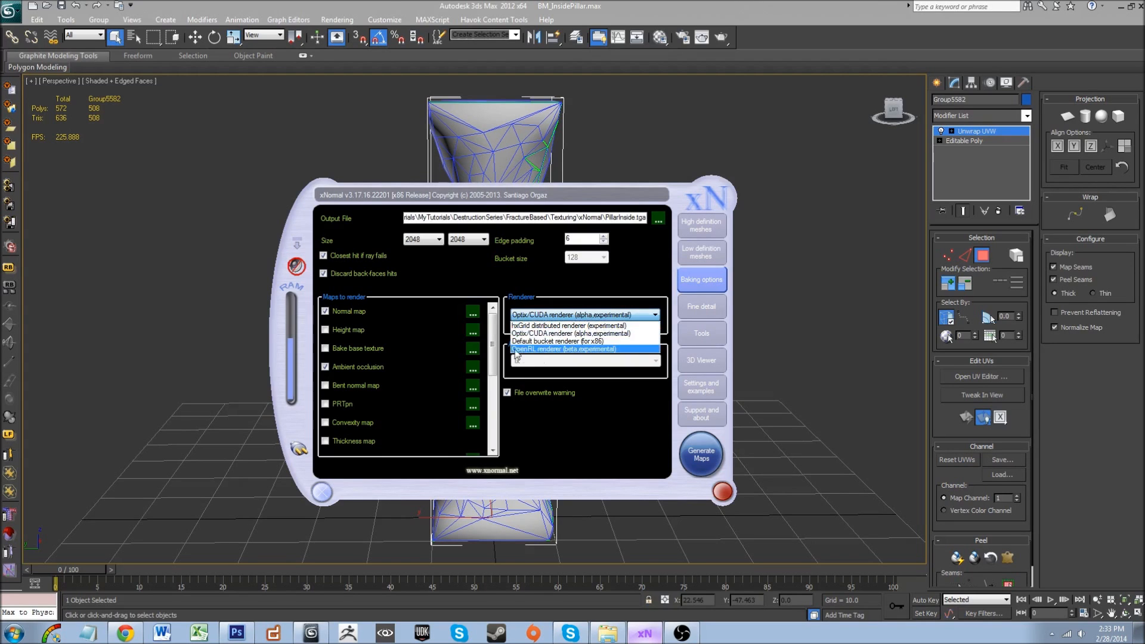
left_click(565, 334)
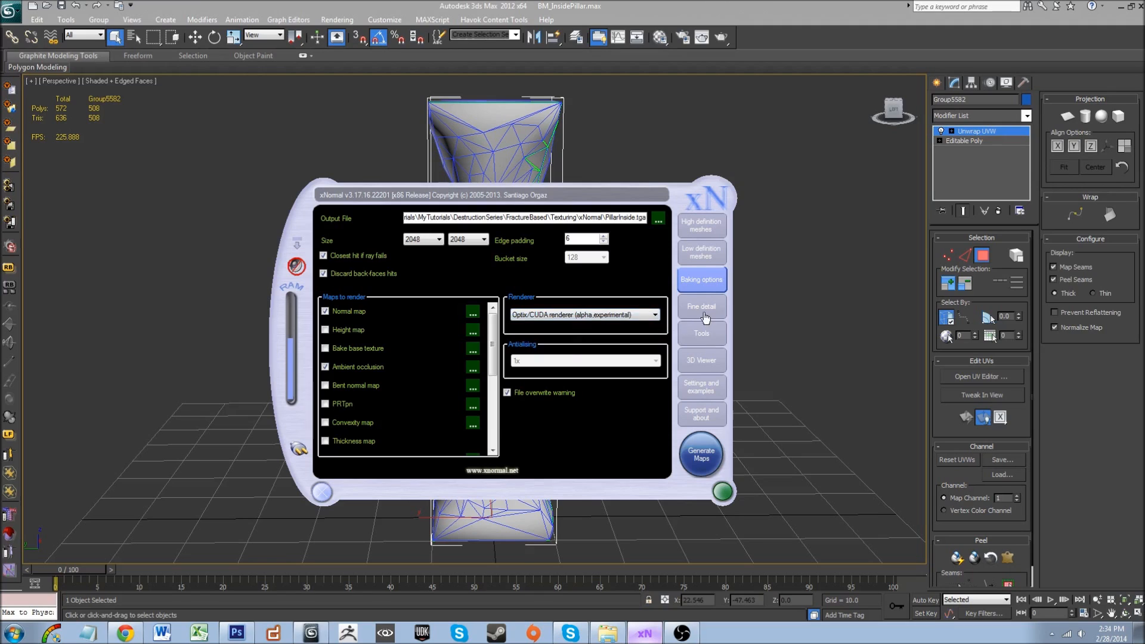
- Start computing the pillar's ray distances with the Ray distance calculator
left_click(717, 346)
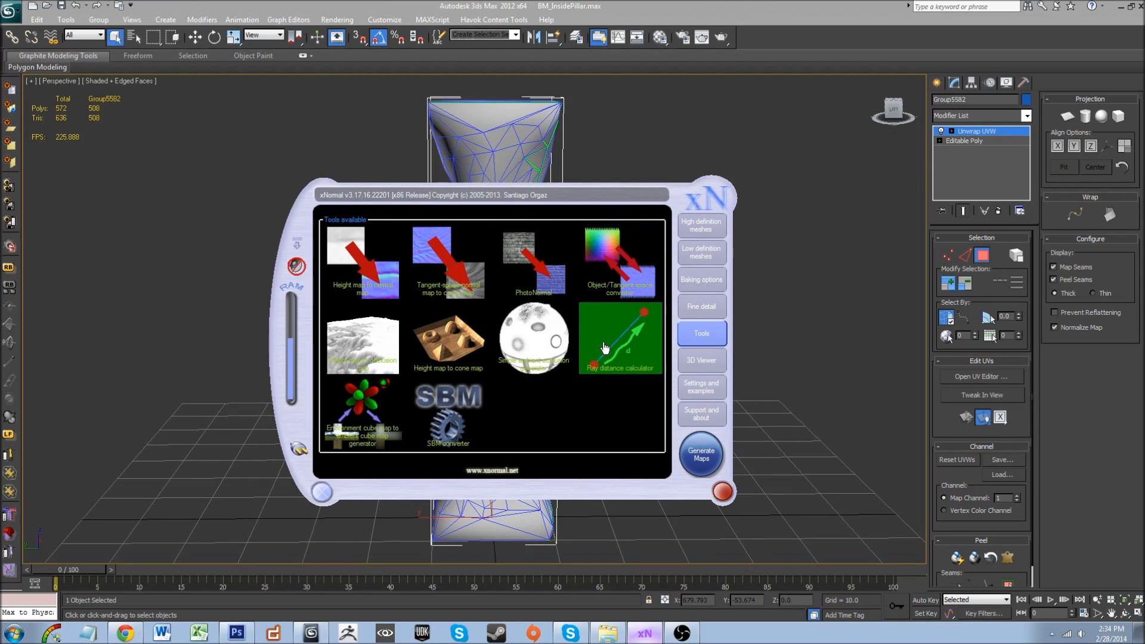
left_click(634, 342)
left_click(557, 353)
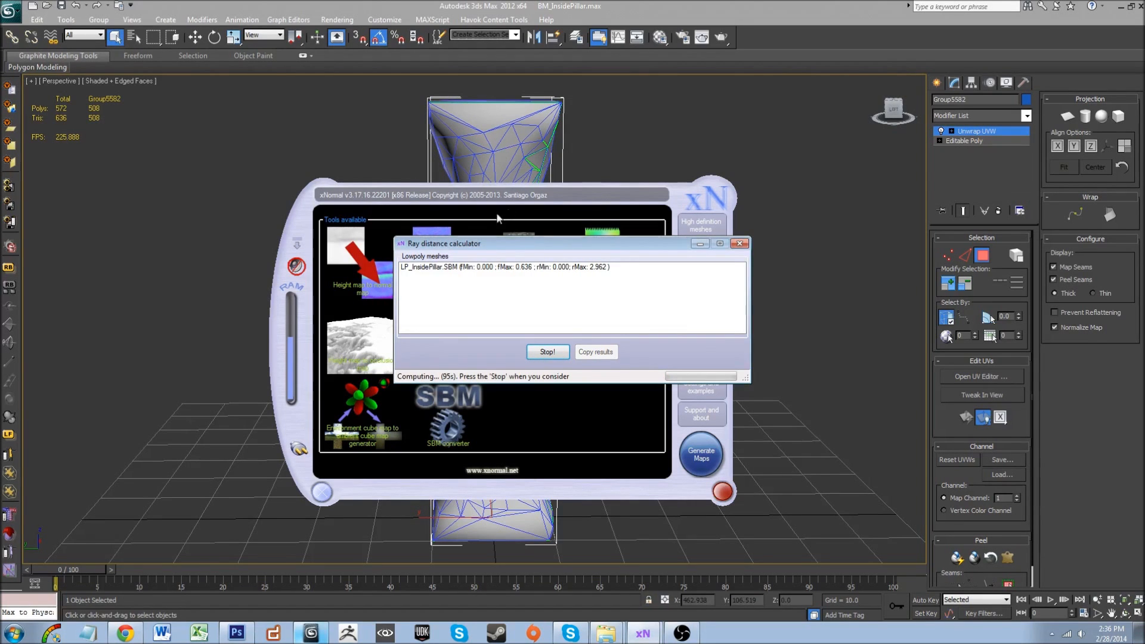
- Stop the ray distance computation, copy the results to the low-poly mesh, and close the calculator
left_click_drag(502, 249, 458, 232)
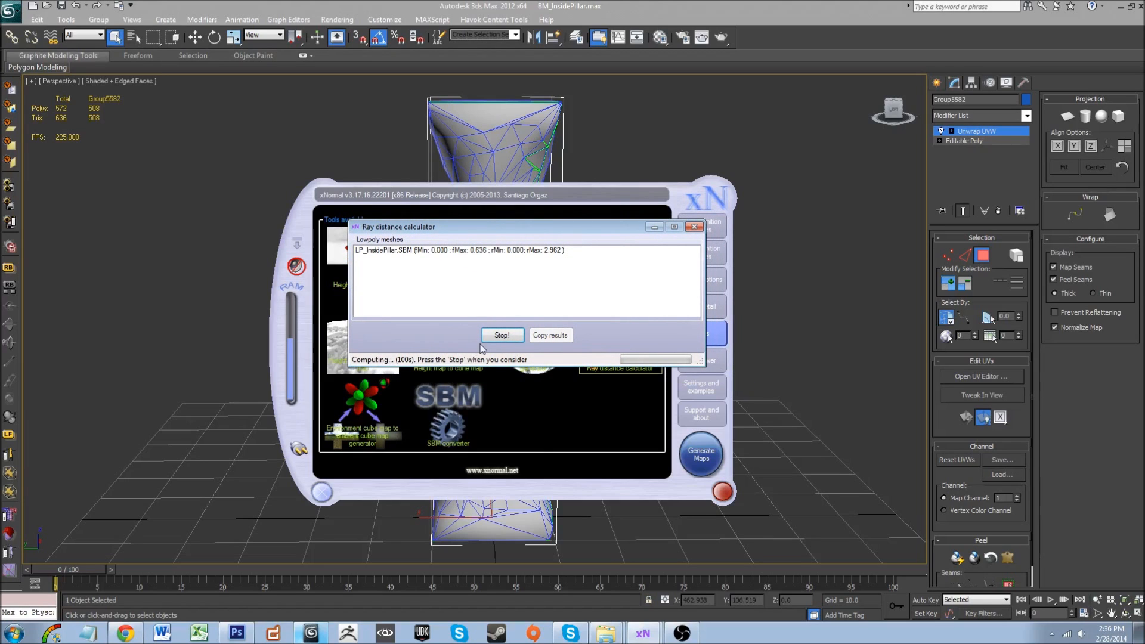
left_click(500, 335)
left_click(563, 335)
left_click(594, 357)
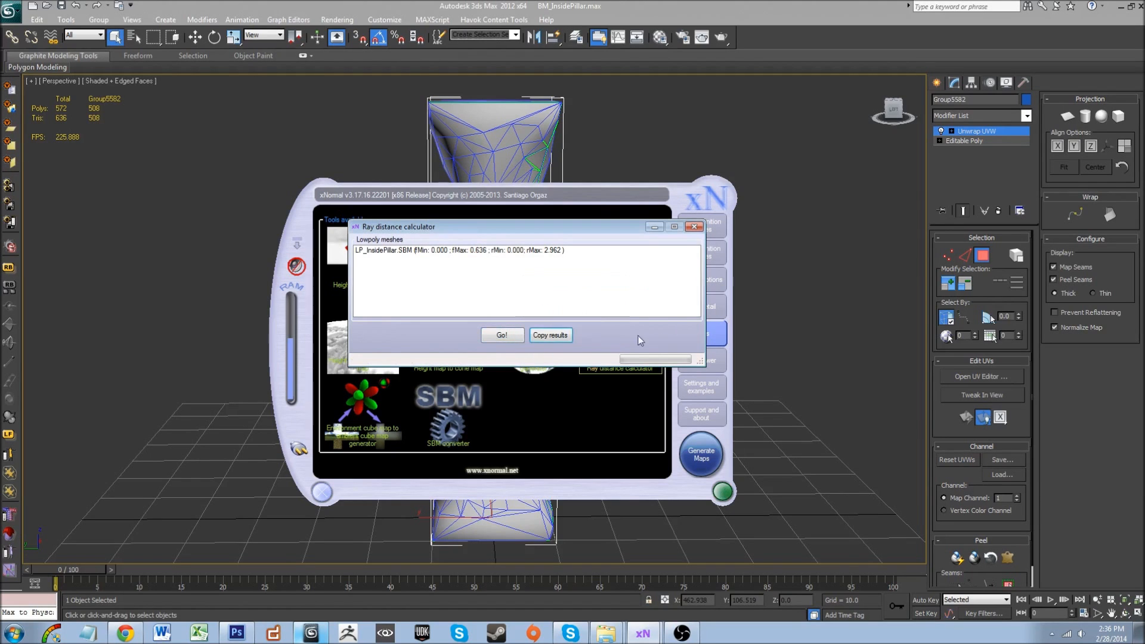
left_click(695, 230)
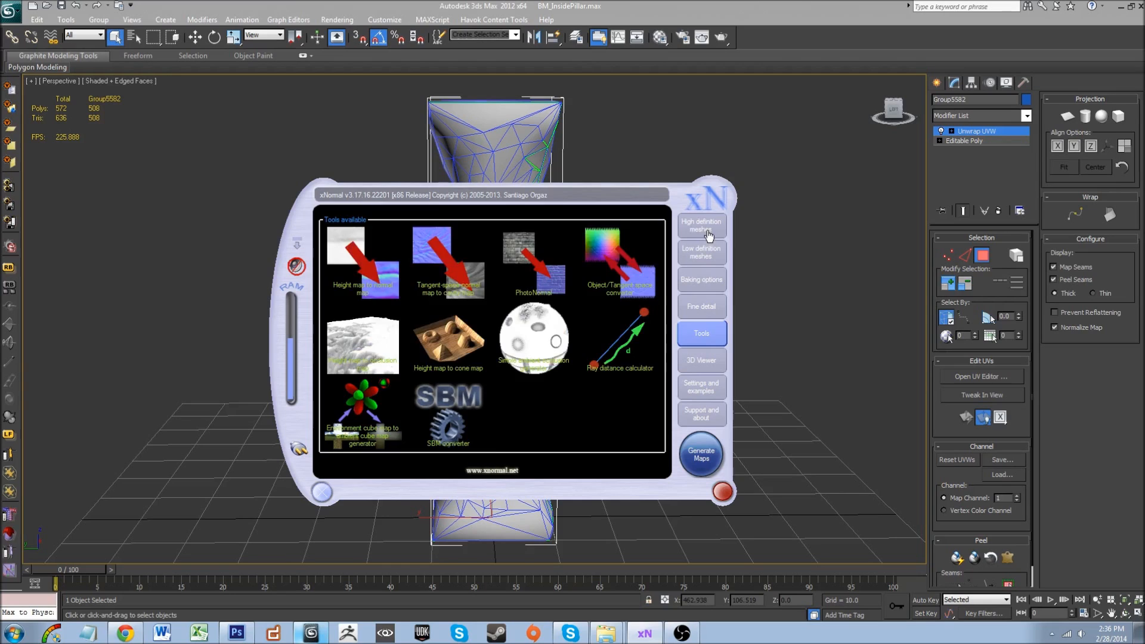
- Check the high definition mesh entry and the low definition mesh's maximum frontal and rear ray distances
left_click(707, 237)
left_click_drag(470, 424, 651, 424)
left_click(701, 249)
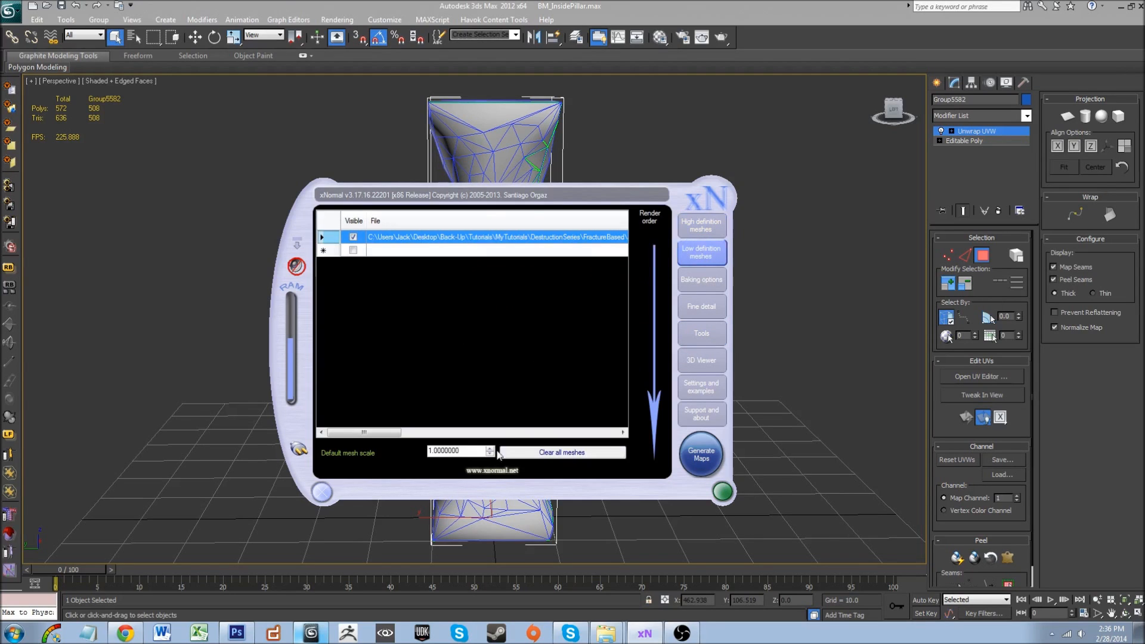
left_click_drag(380, 435, 425, 433)
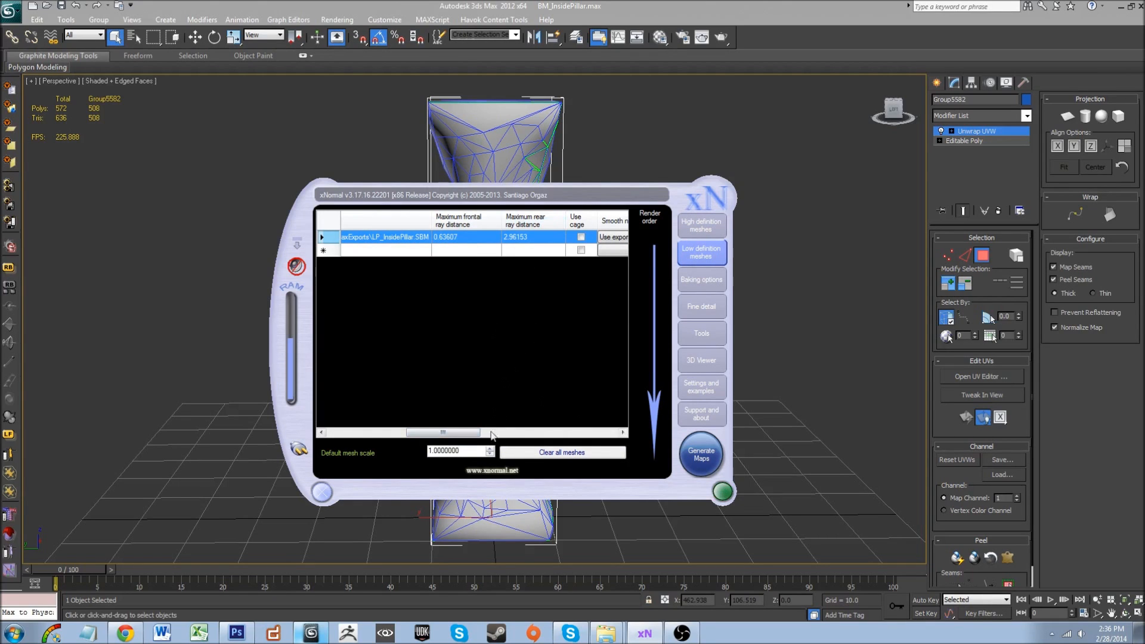
left_click_drag(447, 433, 365, 430)
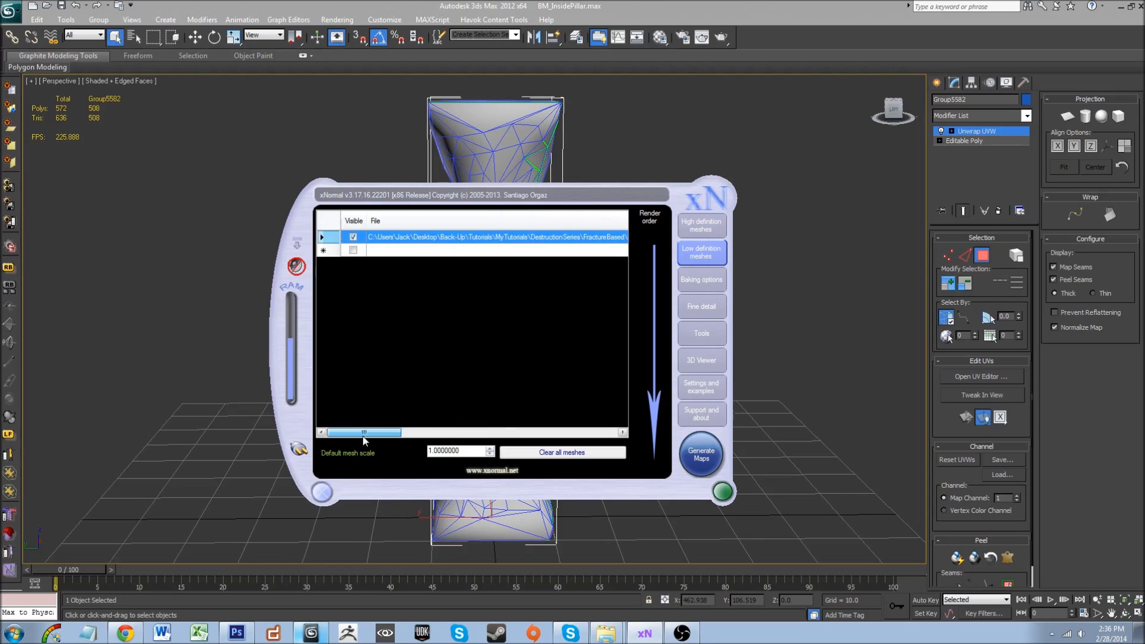
- Review the list of maps to render, generate the normal and ambient occlusion maps, and close the preview
left_click(704, 293)
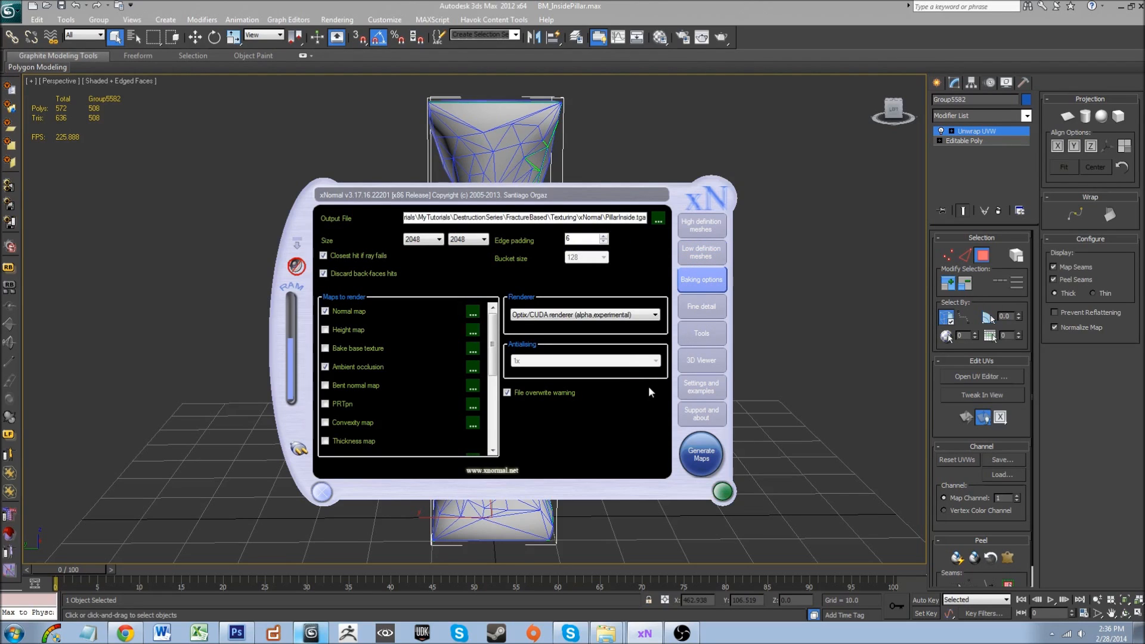
left_click_drag(495, 356, 504, 396)
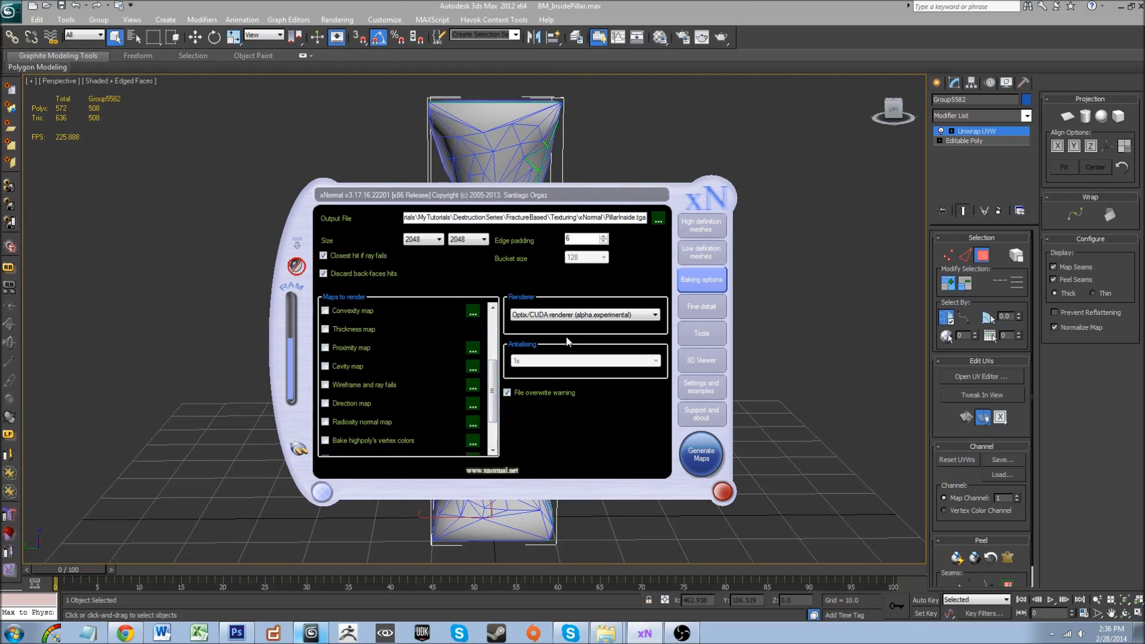
left_click_drag(491, 401, 523, 353)
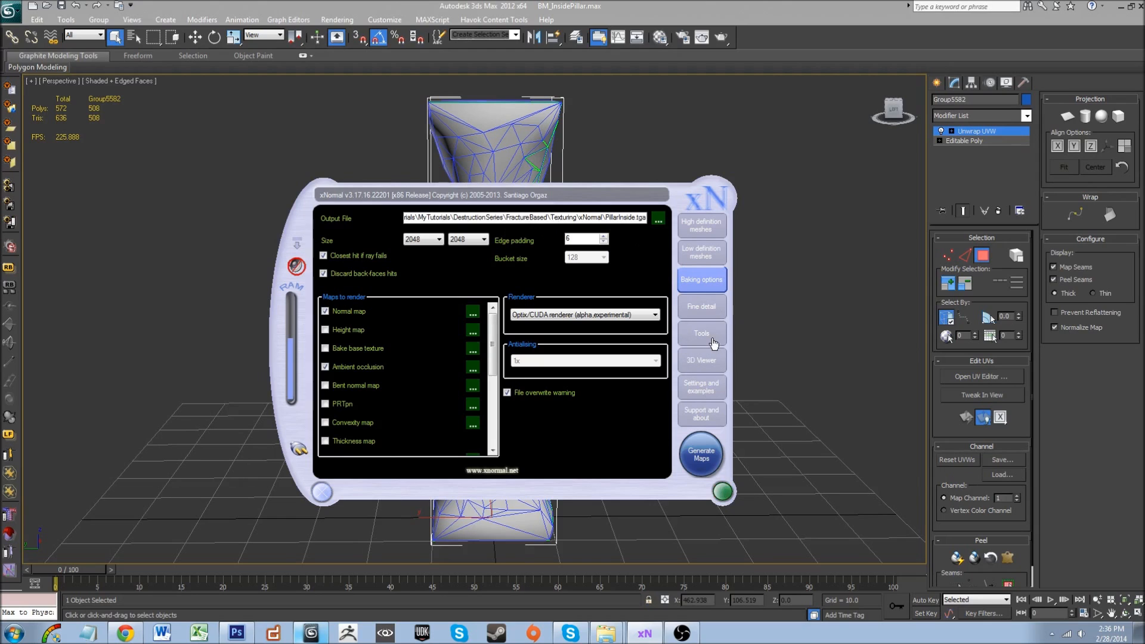
left_click(704, 460)
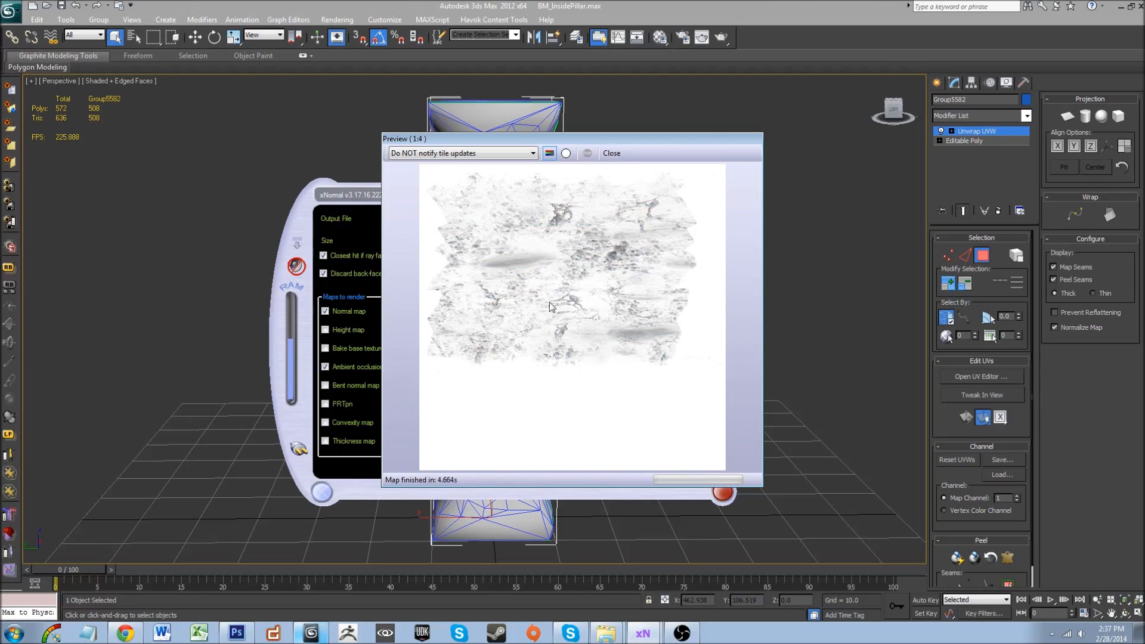
left_click(612, 154)
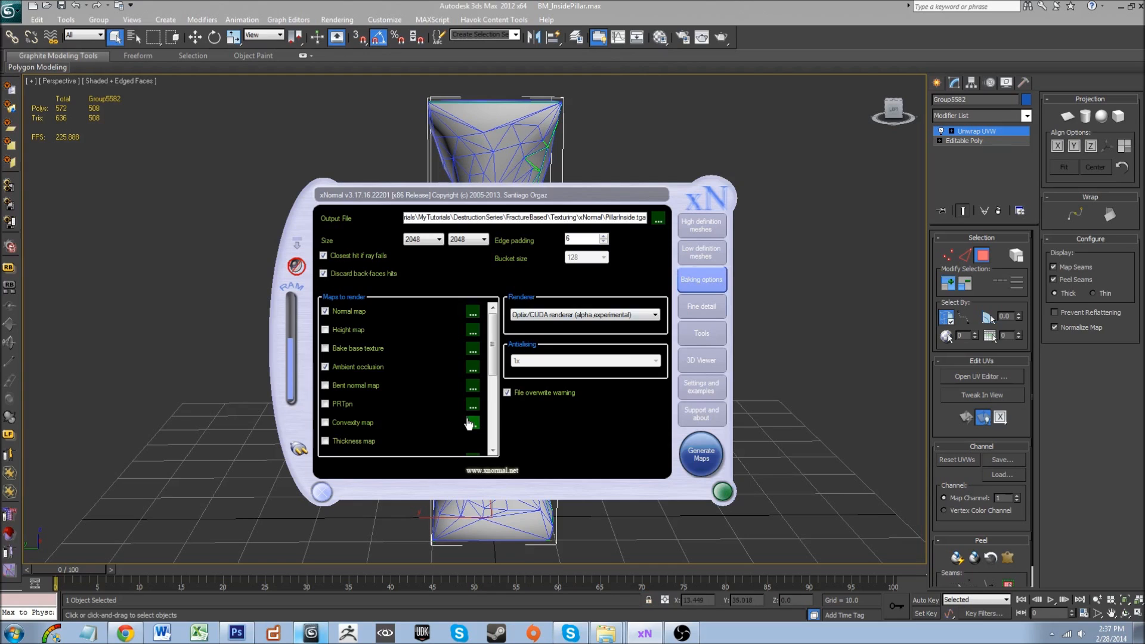
- Switch to Photoshop and create a new 1024 x 1024 pixel document named PillarInside_d
left_click(241, 641)
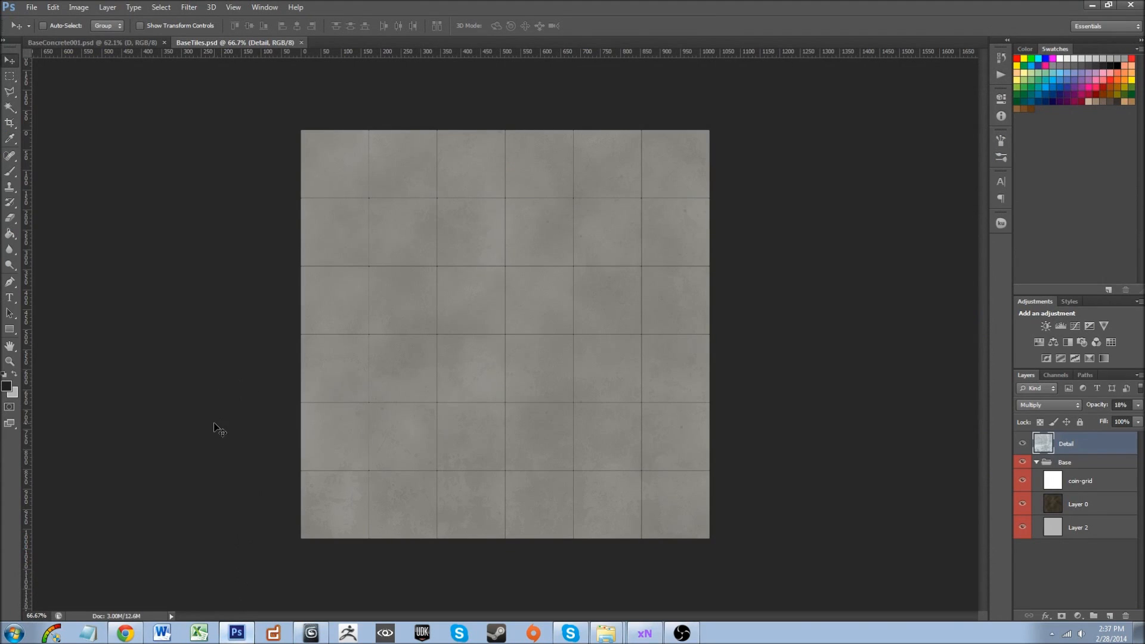
left_click(116, 42)
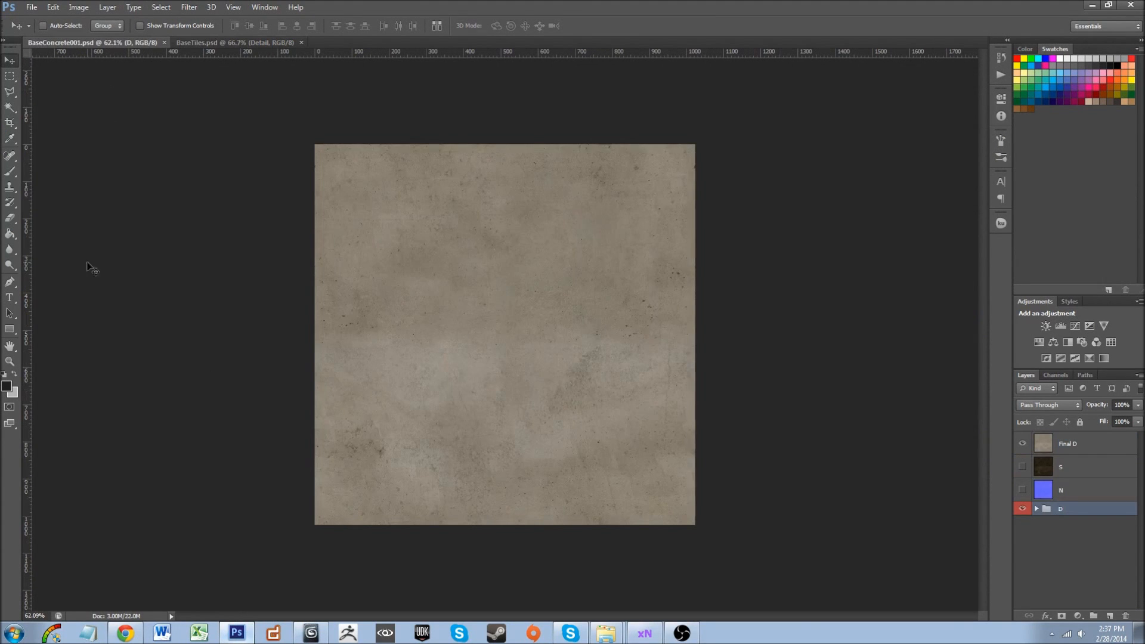
key("ctrl+n")
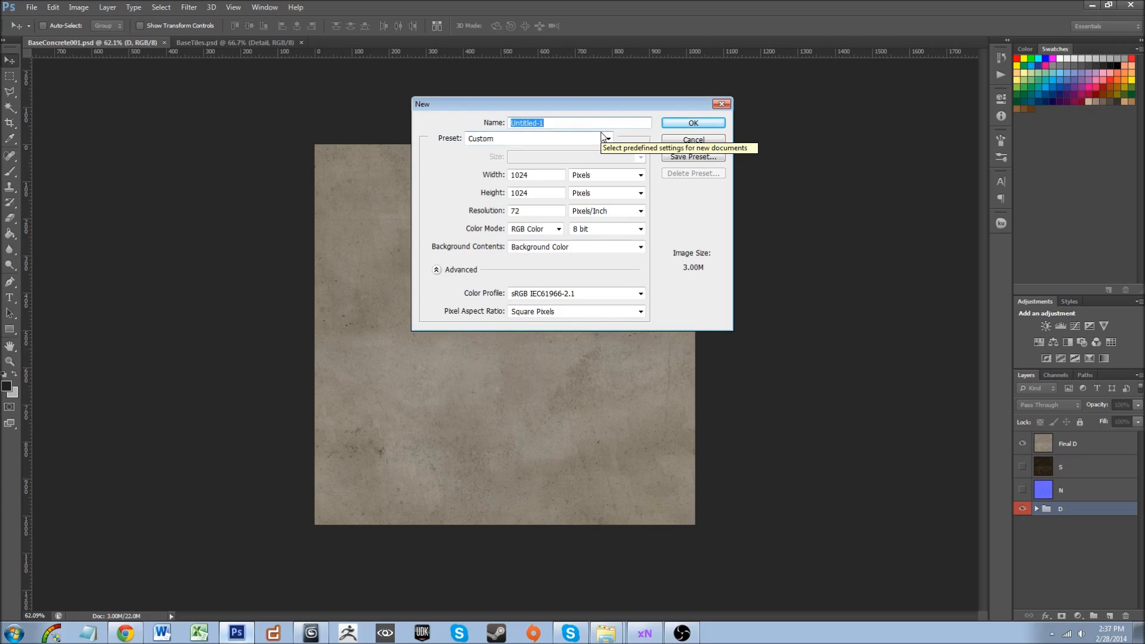
type("PillarInside_d")
key("Return")
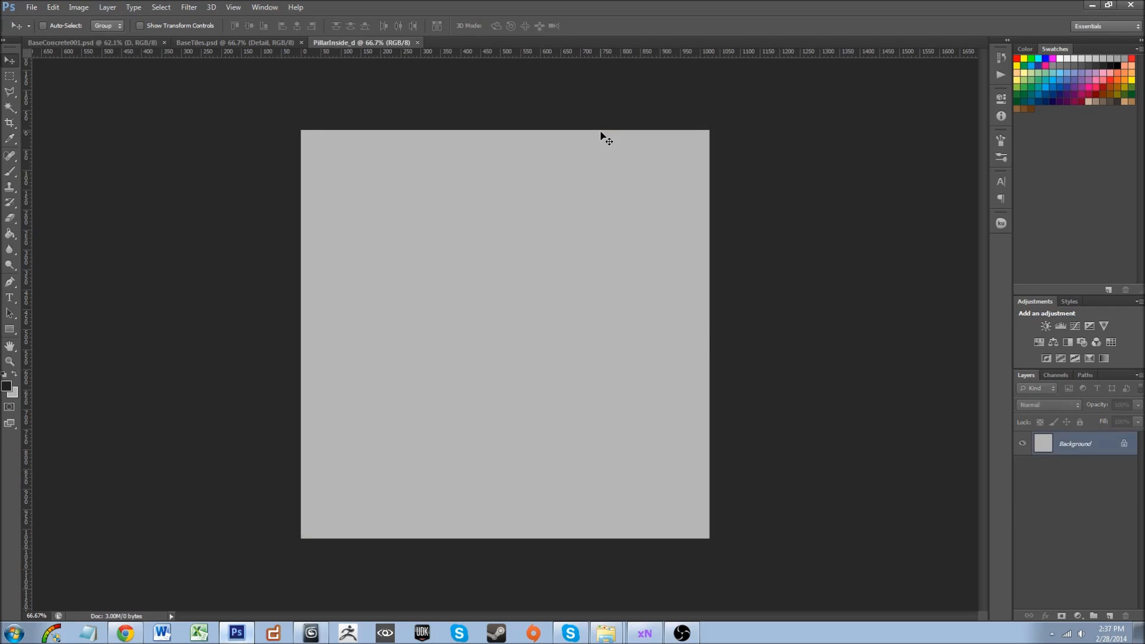
- Save the document as PillarInside_d.psd in the Photoshop folder inside Texturing
key("ctrl+s")
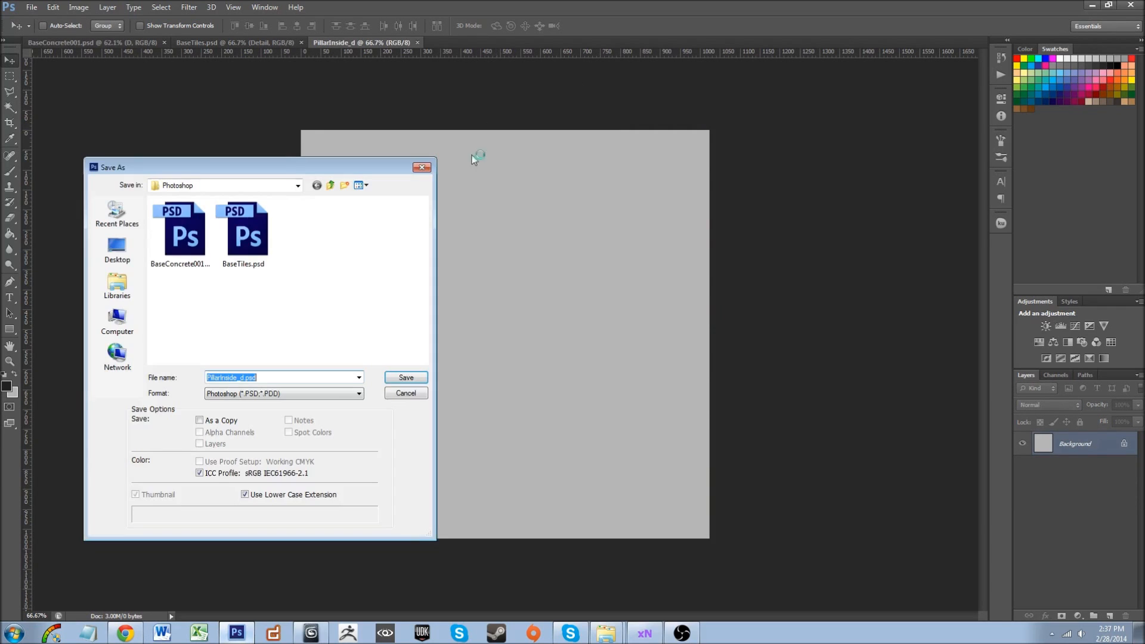
left_click_drag(310, 127, 450, 127)
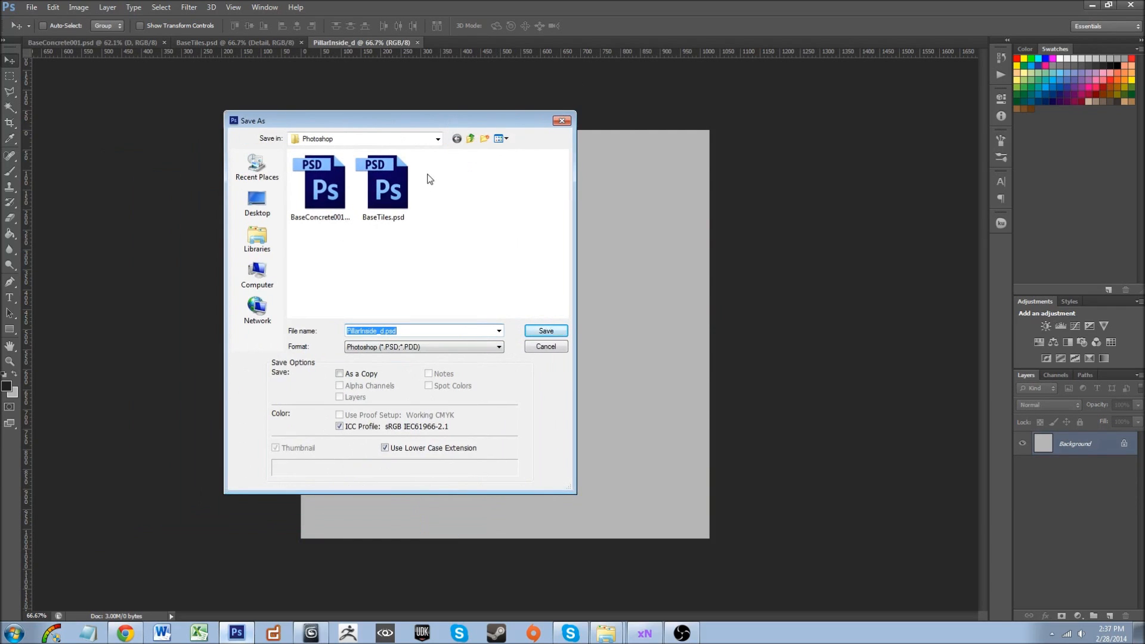
left_click(471, 139)
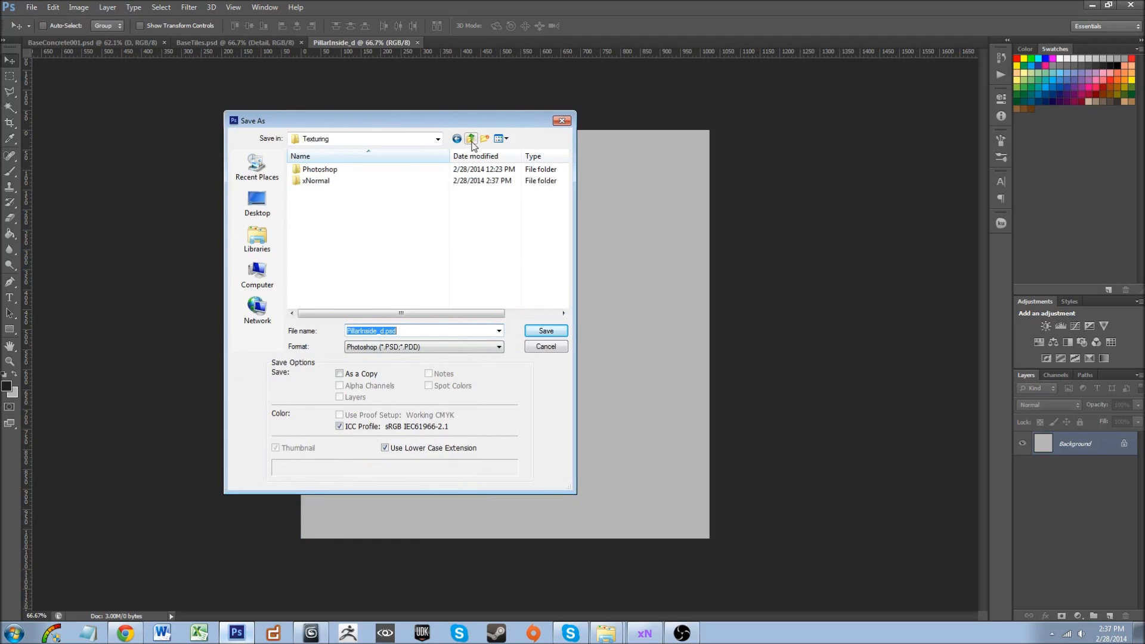
left_click(471, 139)
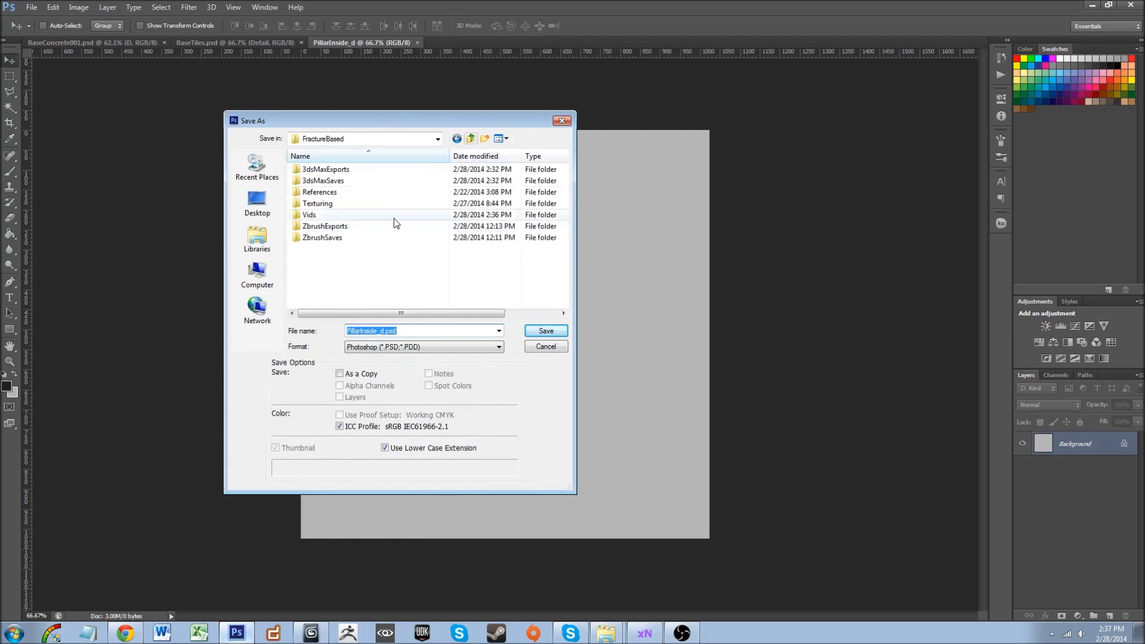
double_click(388, 205)
left_click(351, 180)
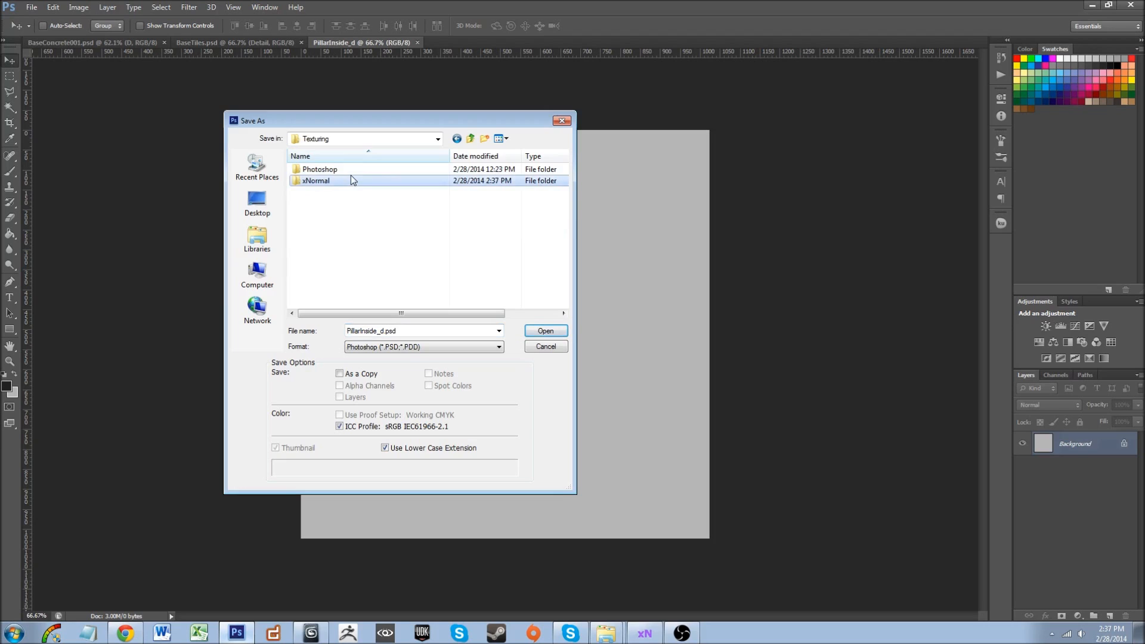
double_click(362, 170)
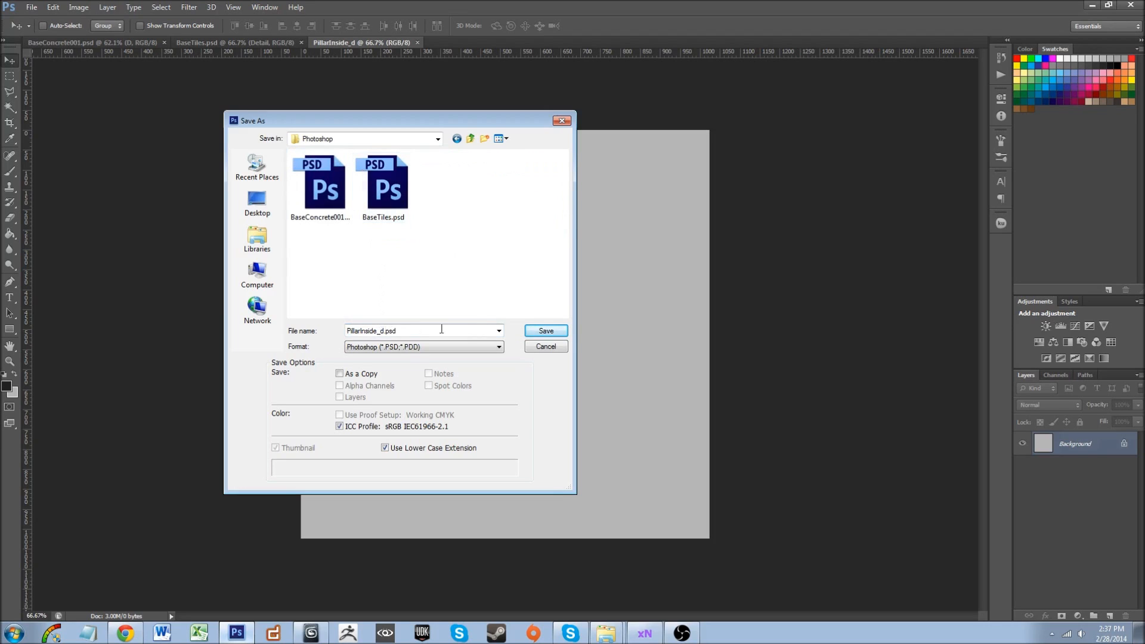
left_click(538, 332)
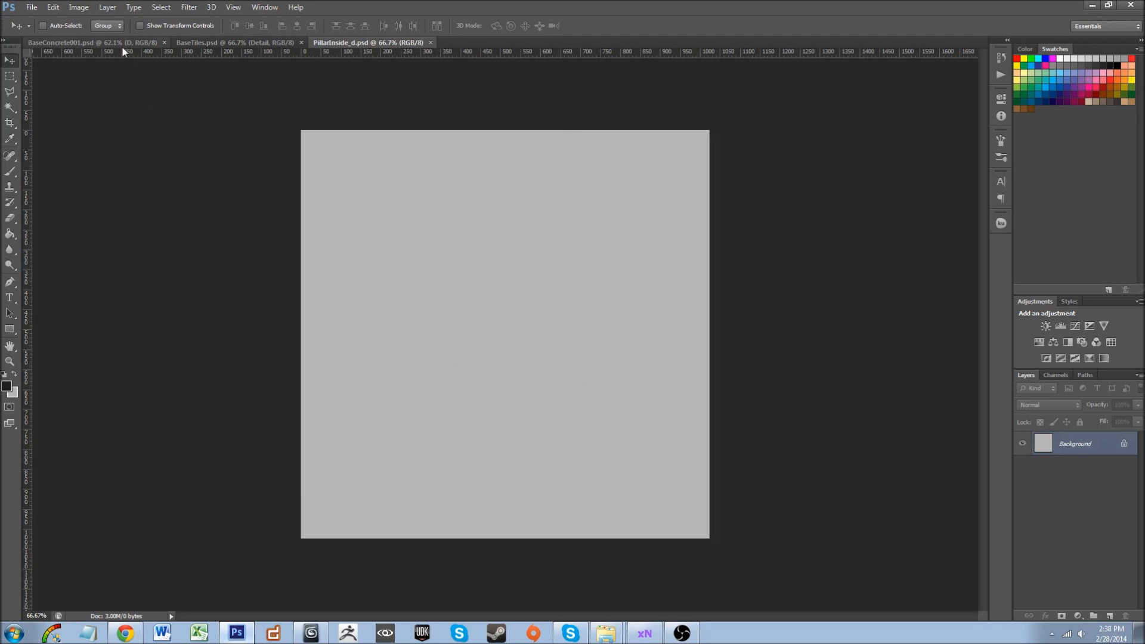
- Copy the Final D layer from BaseConcrete001.psd into PillarInside_d.psd so that it fills the canvas
left_click(88, 45)
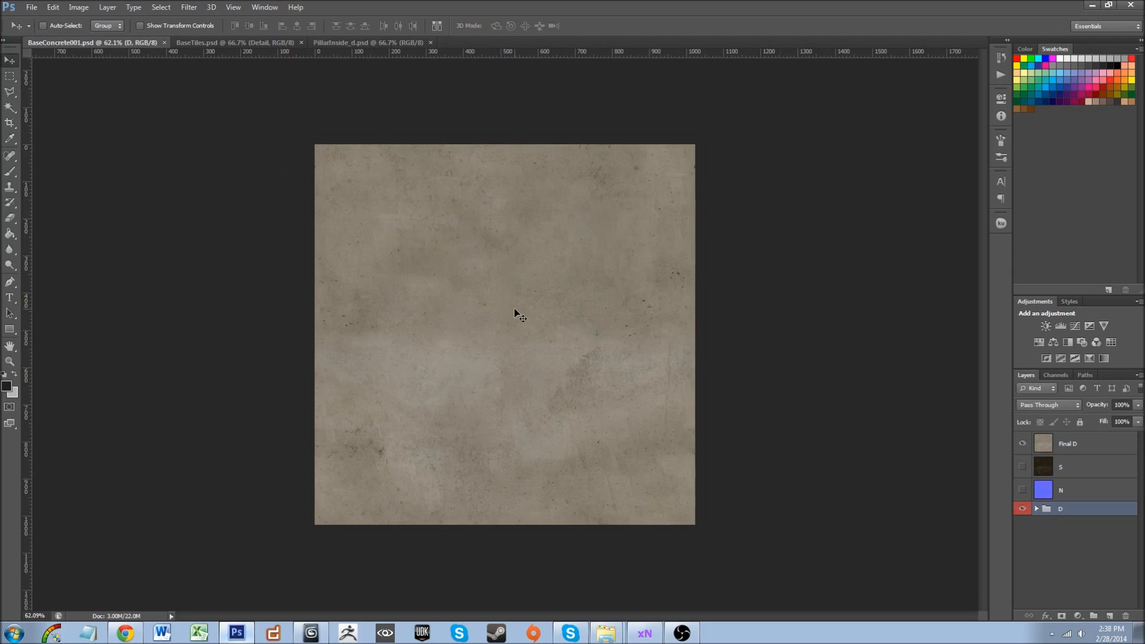
left_click(1071, 443)
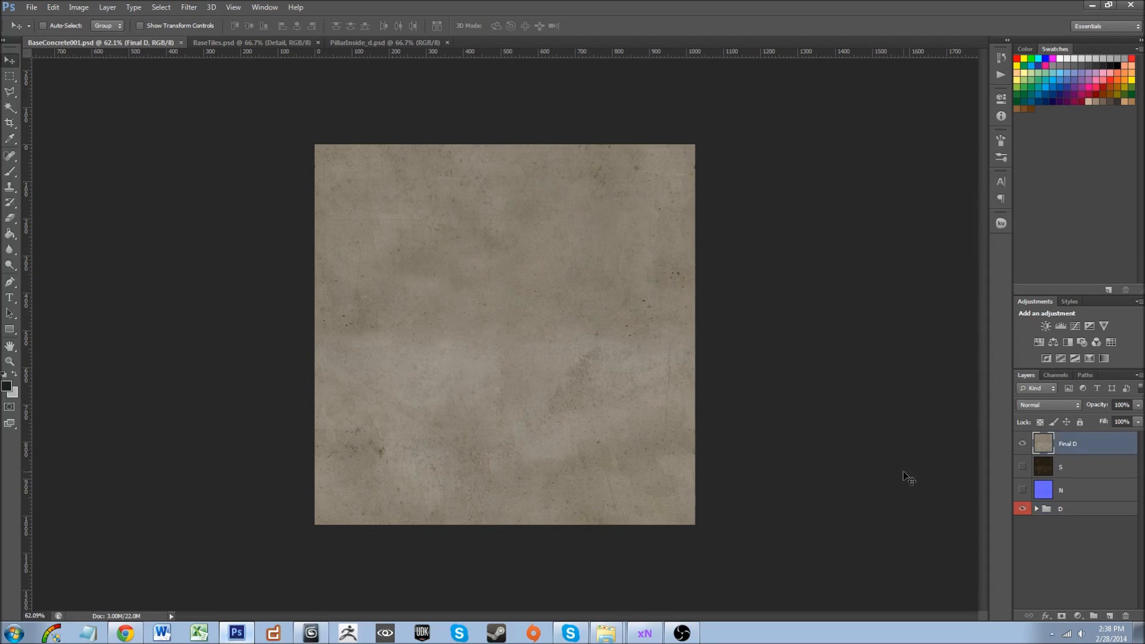
left_click_drag(463, 316, 468, 342)
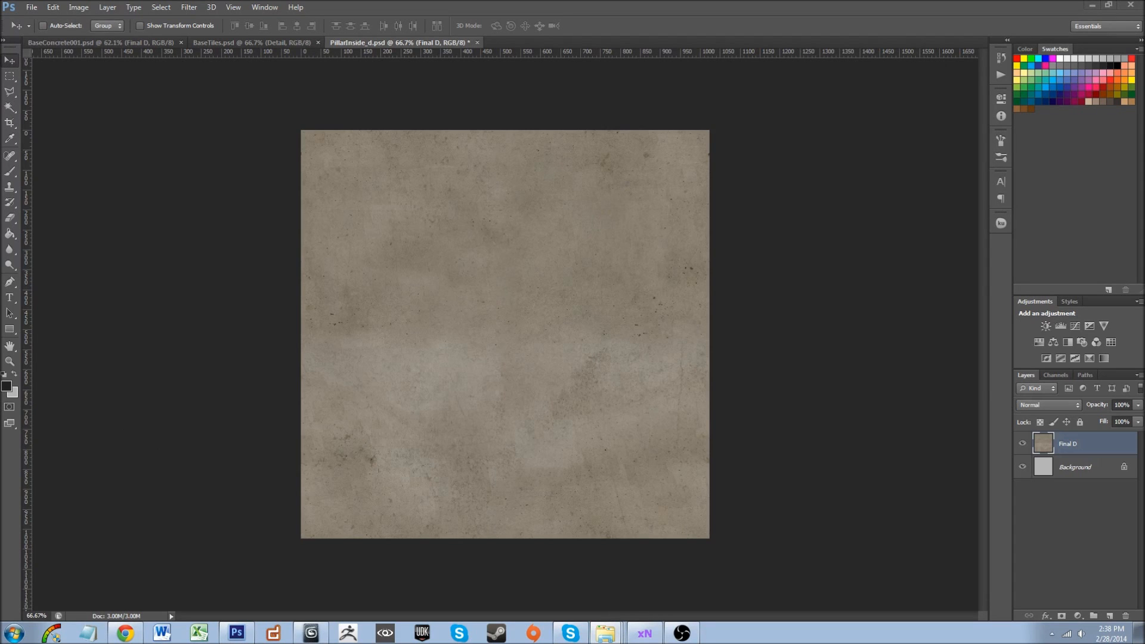
- Place PillarInside_occlusion.TGA and PillarInside_normals.TGA from the Texturing folder's xNormal subfolder into the PillarInside_d document
left_click_drag(0, 167, 441, 87)
key("BackSpace")
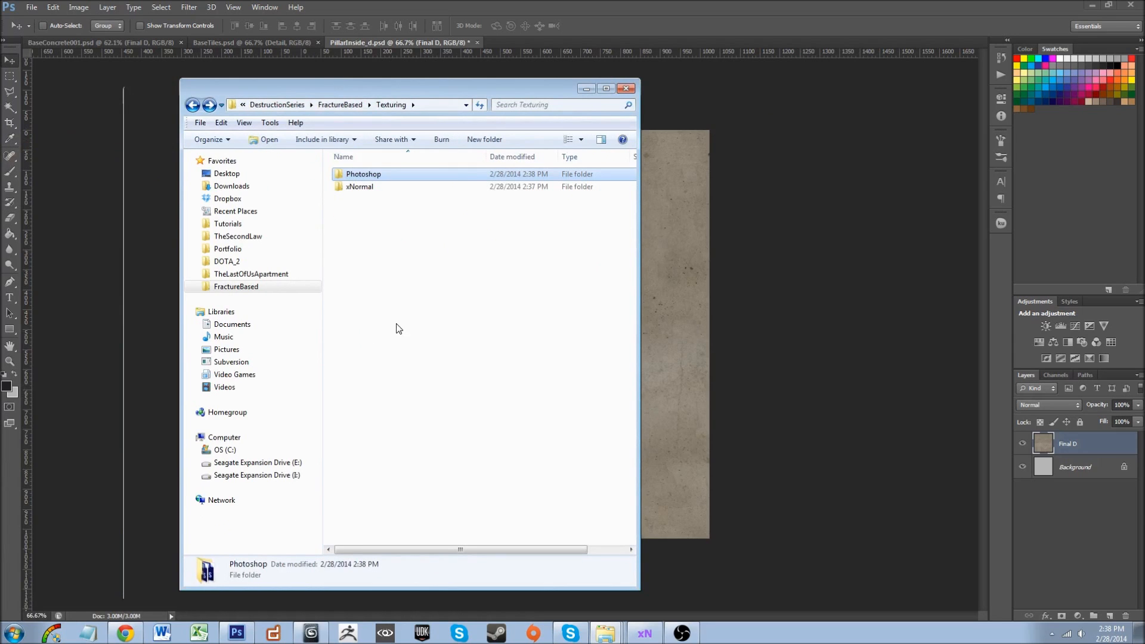
double_click(390, 186)
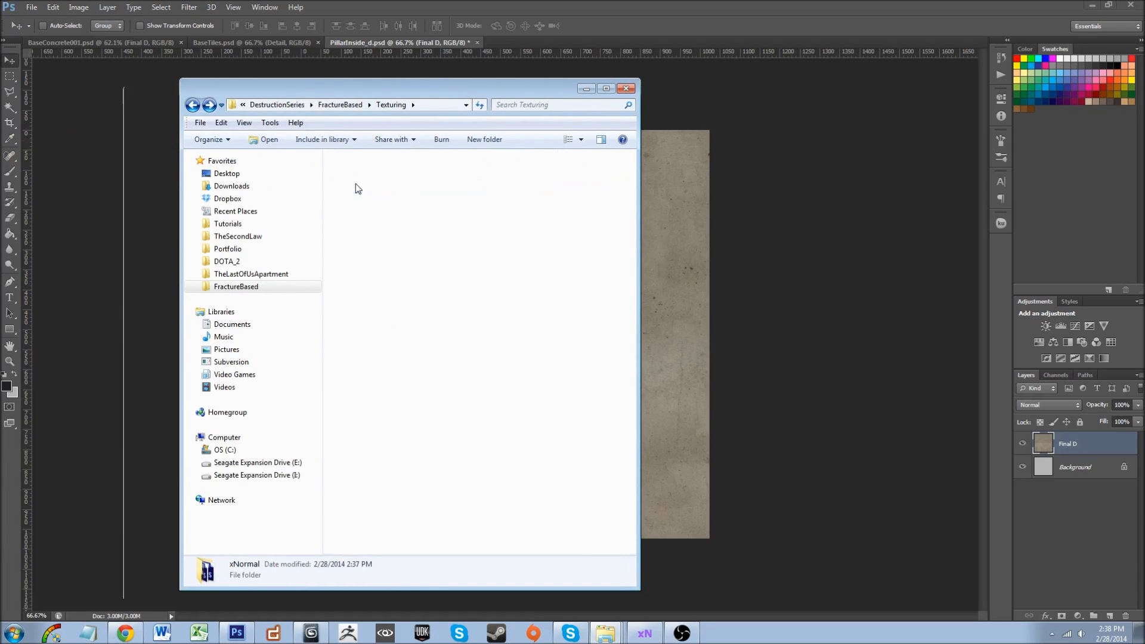
left_click_drag(488, 267, 334, 155)
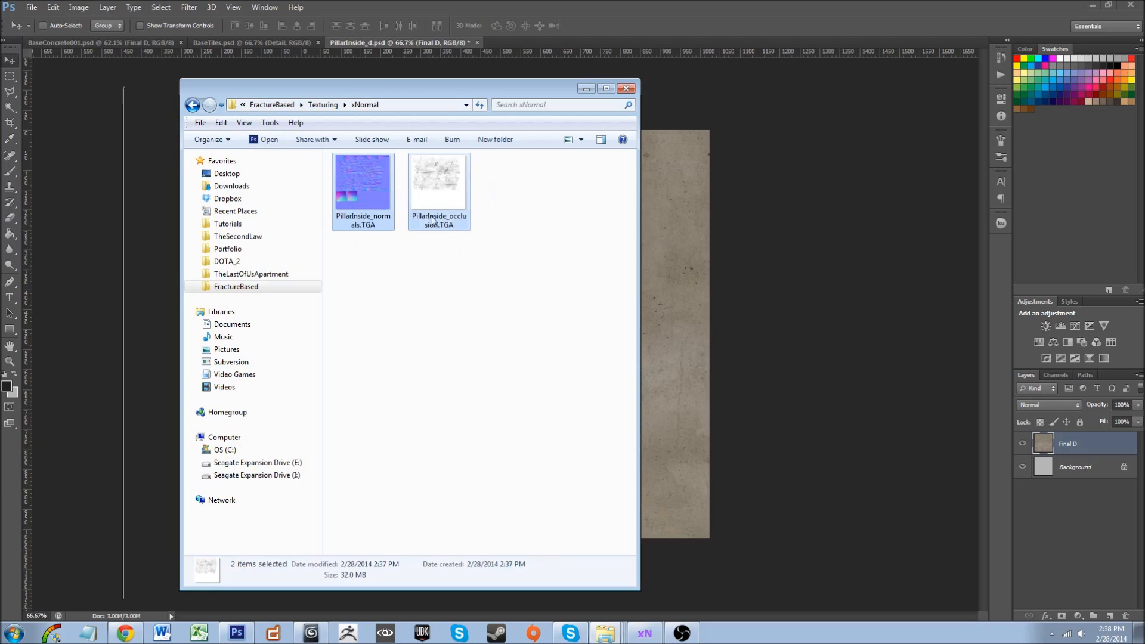
left_click_drag(582, 238, 695, 279)
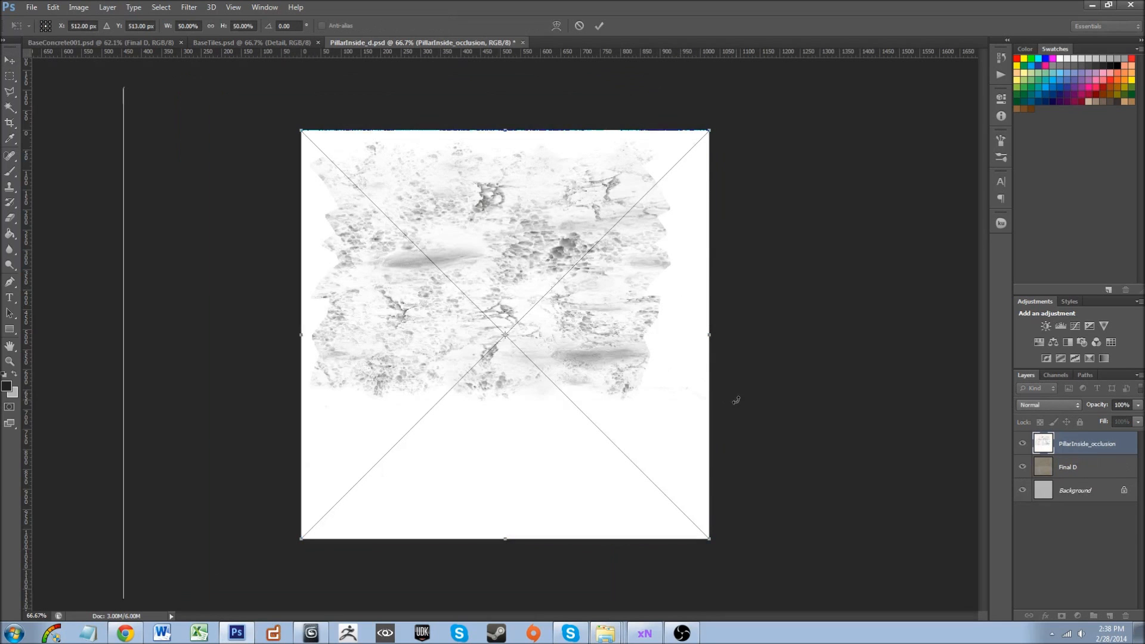
key("Return")
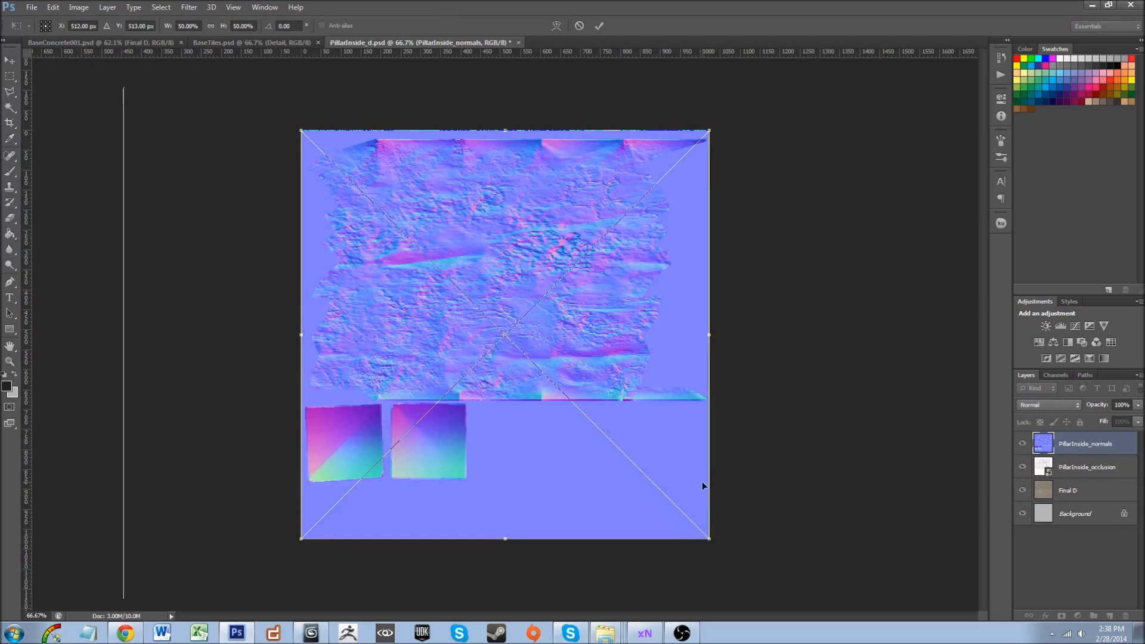
key("Return")
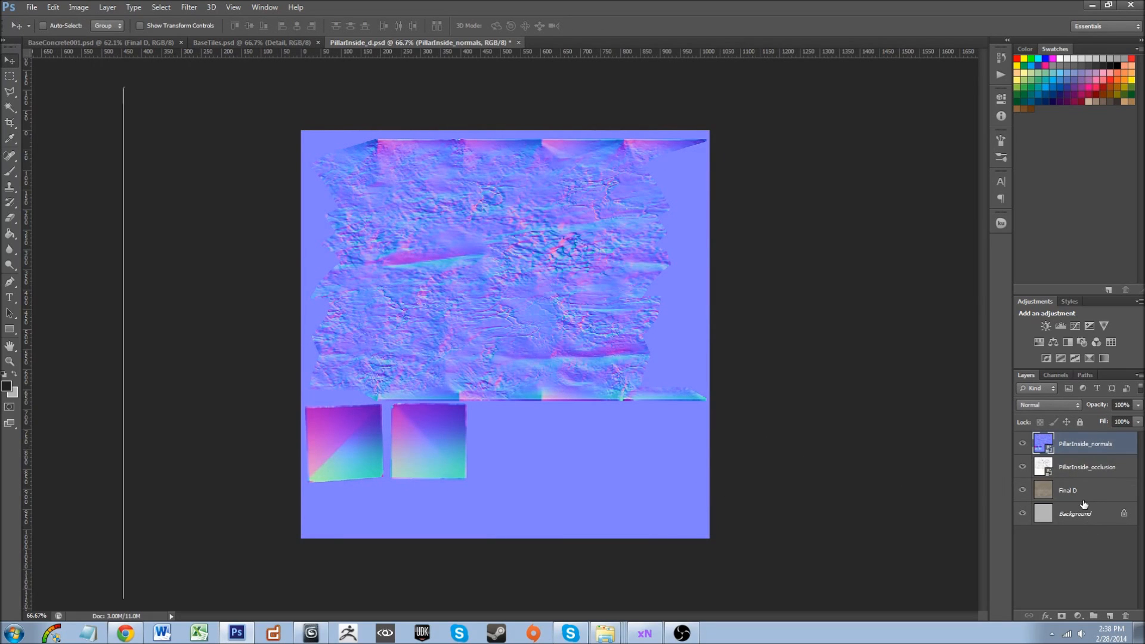
- Rename the Final D layer to D, the occlusion layer to AO and the normals layer to N
left_click(1080, 495)
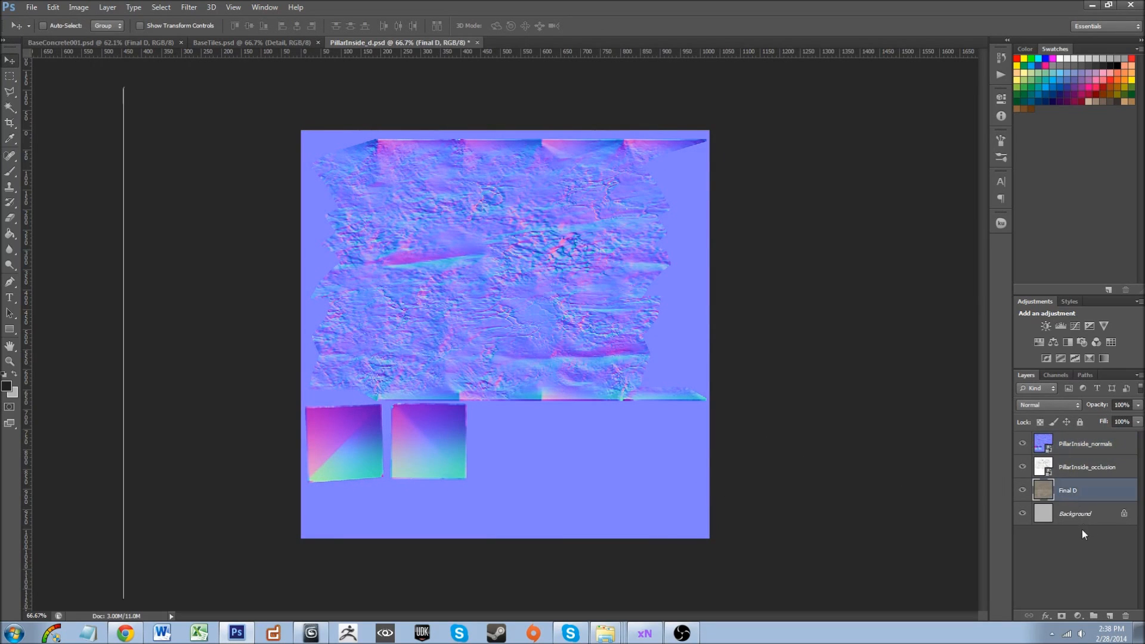
double_click(1072, 491)
type("D")
key("Return")
double_click(1074, 468)
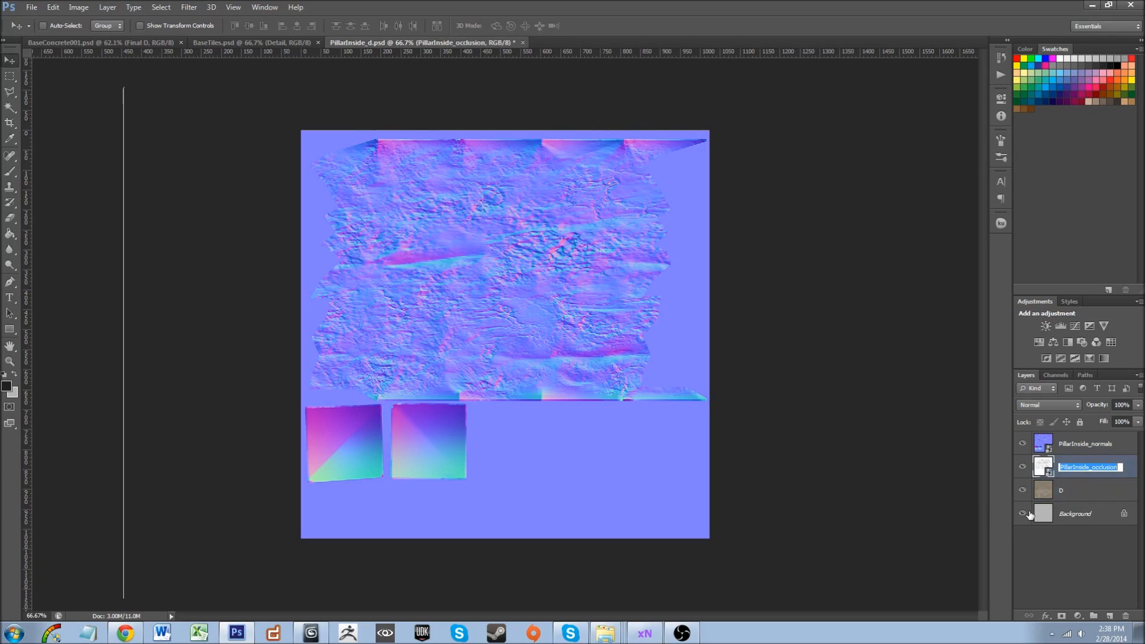
type("AO")
key("Return")
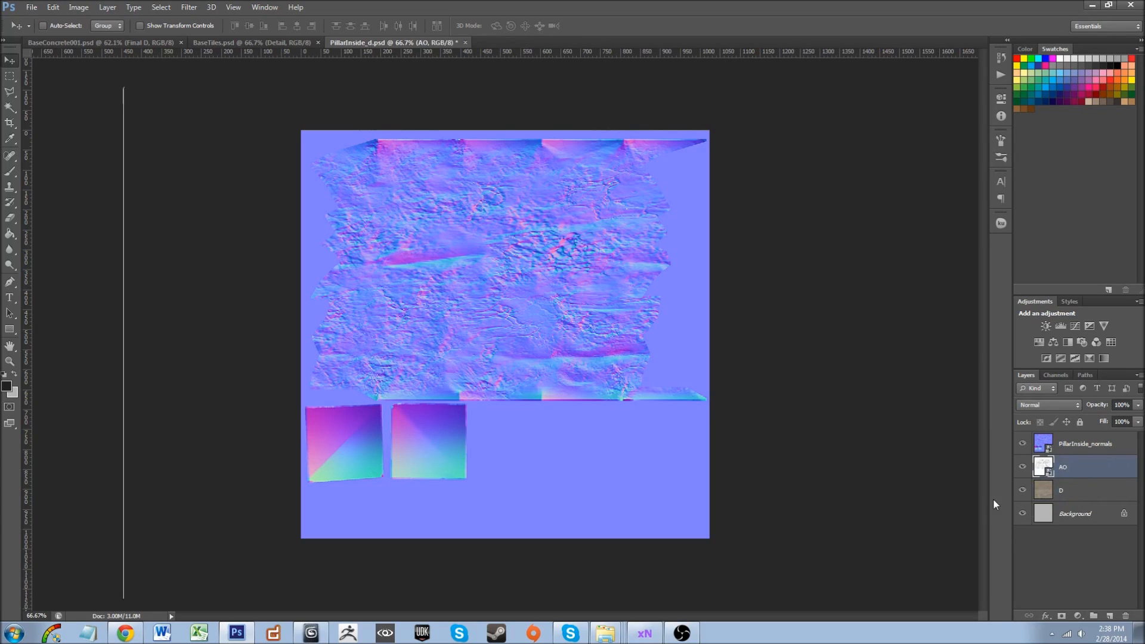
double_click(1088, 449)
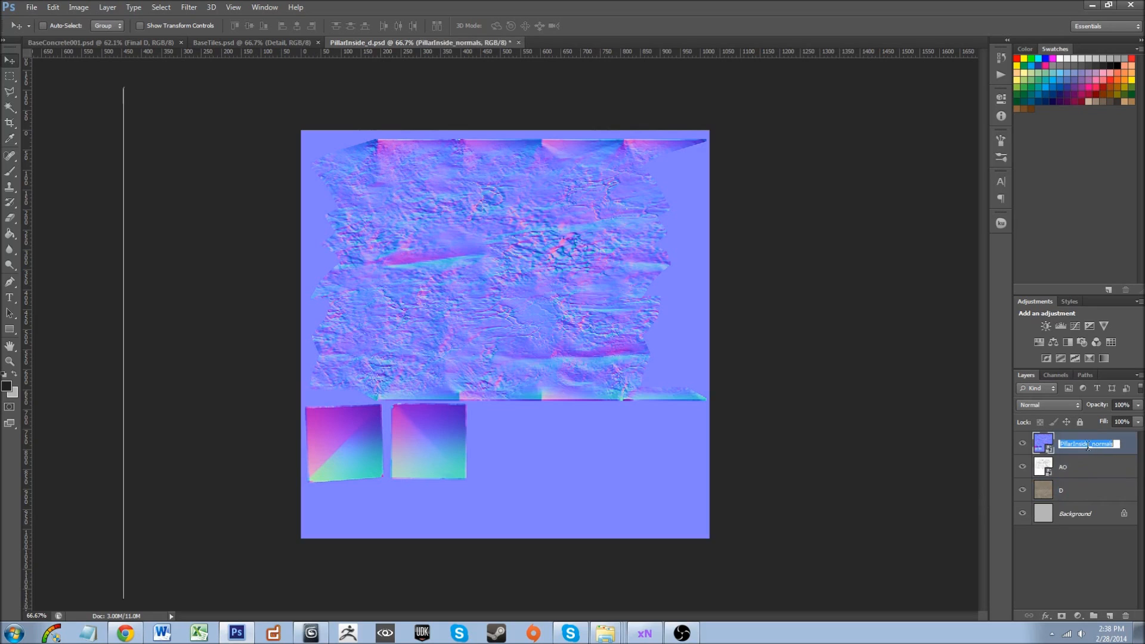
type("N")
key("Return")
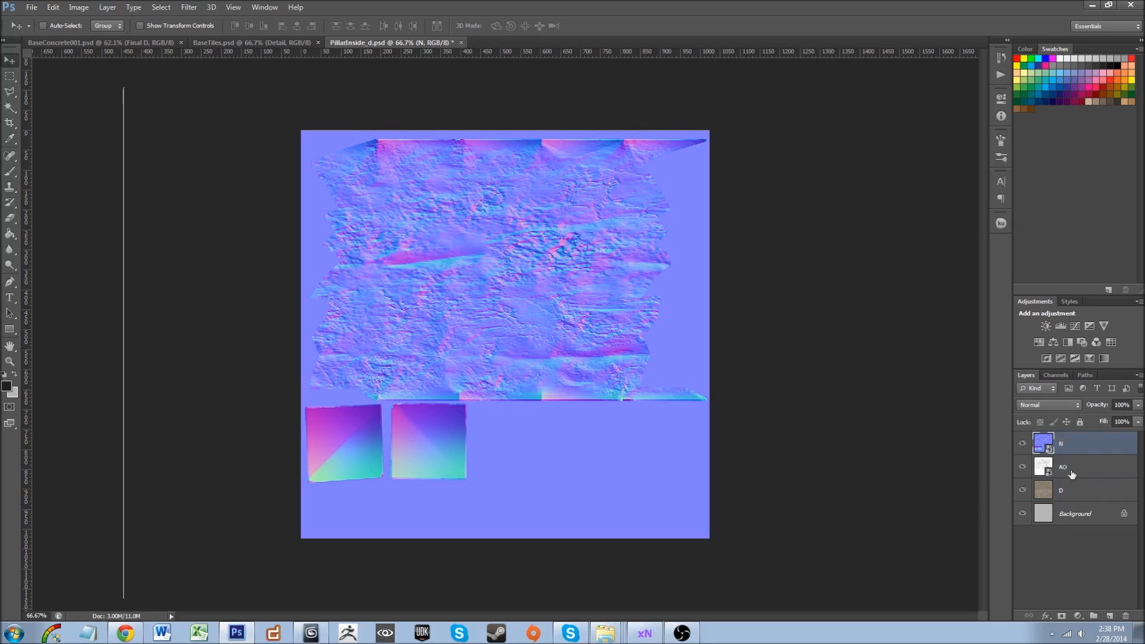
- Rasterize the N and AO smart object layers
right_click(1073, 446)
left_click(1017, 283)
right_click(1098, 467)
left_click(1029, 283)
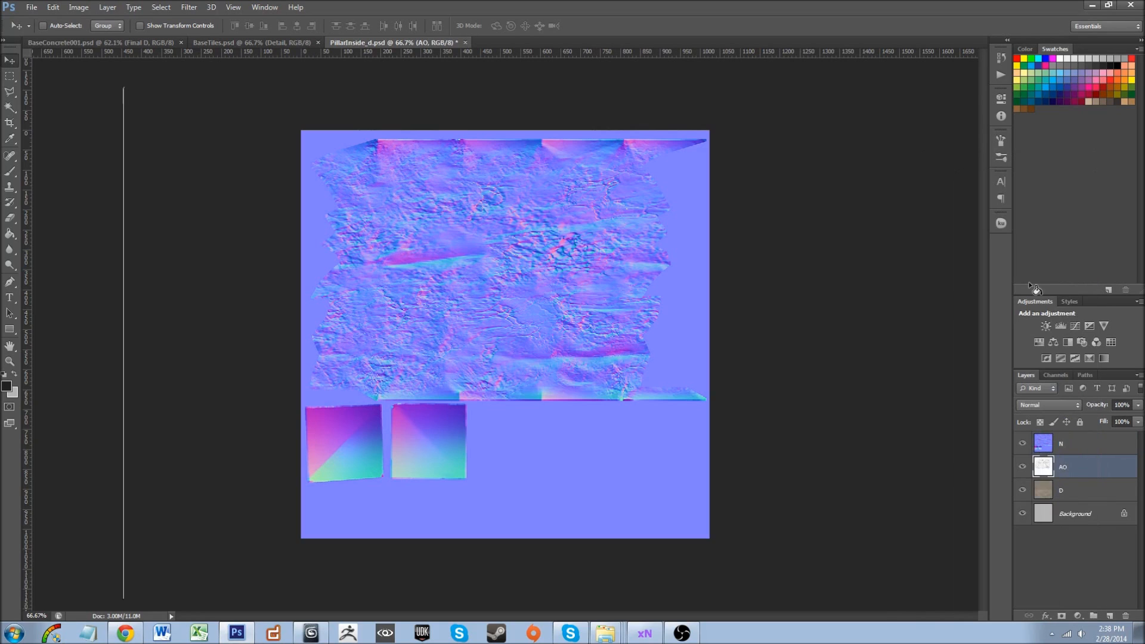
- Convert the locked Background into a regular layer and delete it
left_click(1084, 495)
left_click(1129, 521)
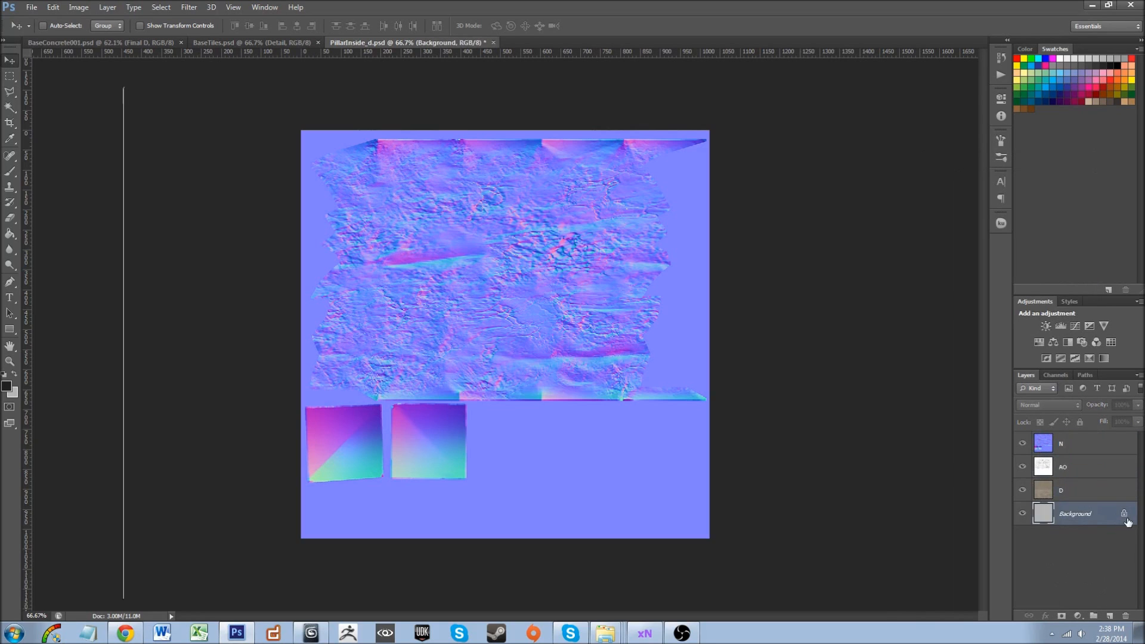
double_click(1129, 522)
left_click(680, 201)
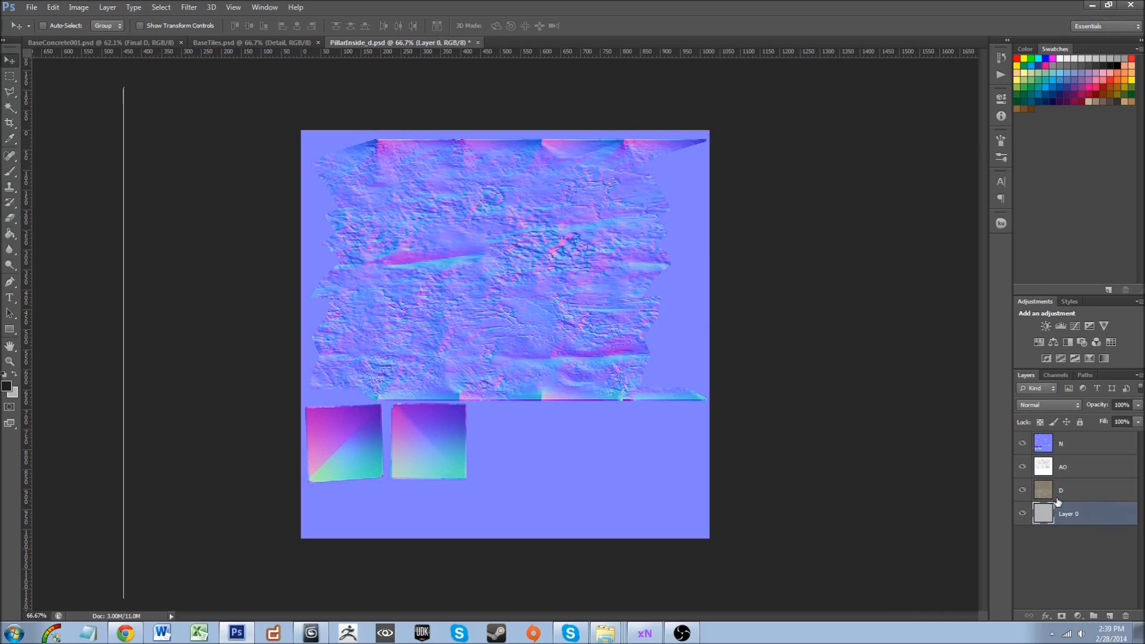
left_click_drag(1065, 515, 1125, 615)
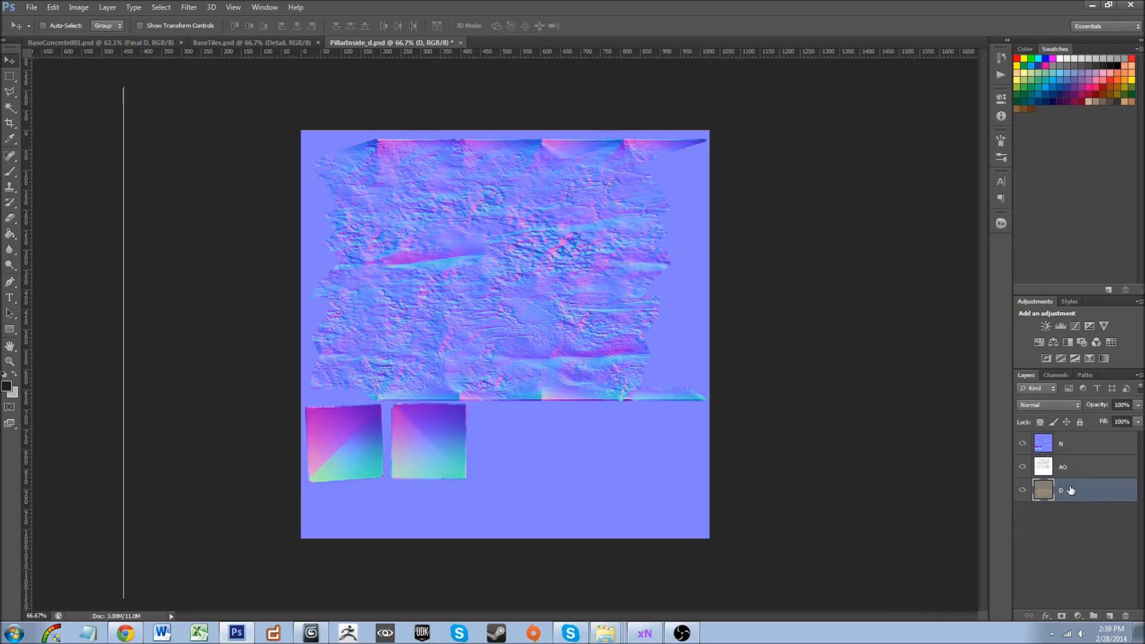
- Create a layer group named D below the N layer and move the AO and D layers into it
left_click(1066, 470)
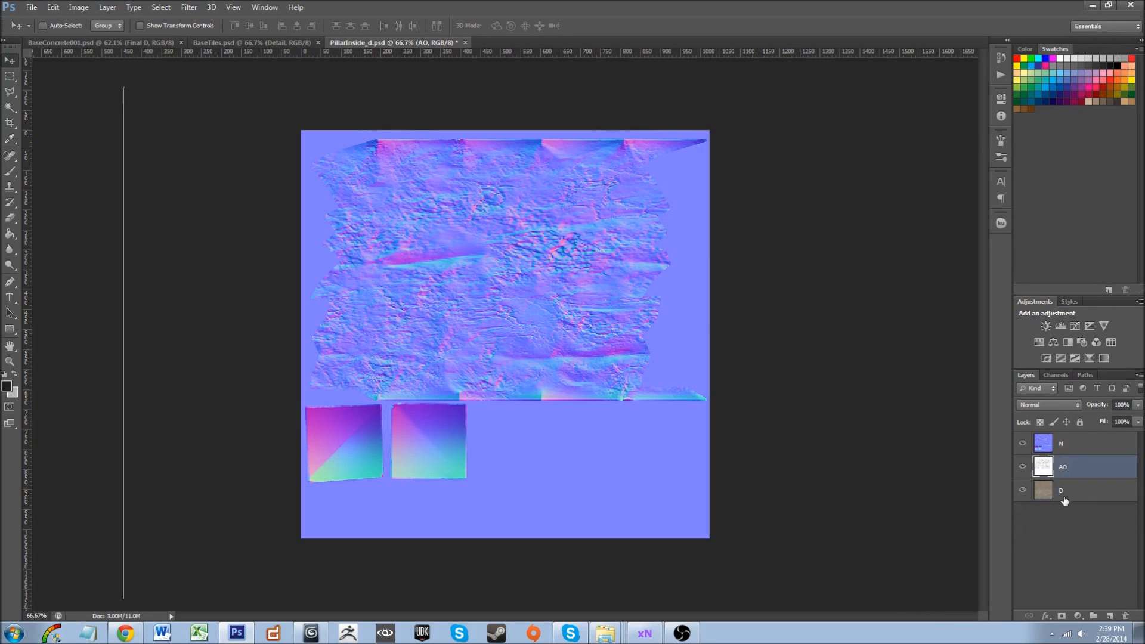
left_click(1094, 616)
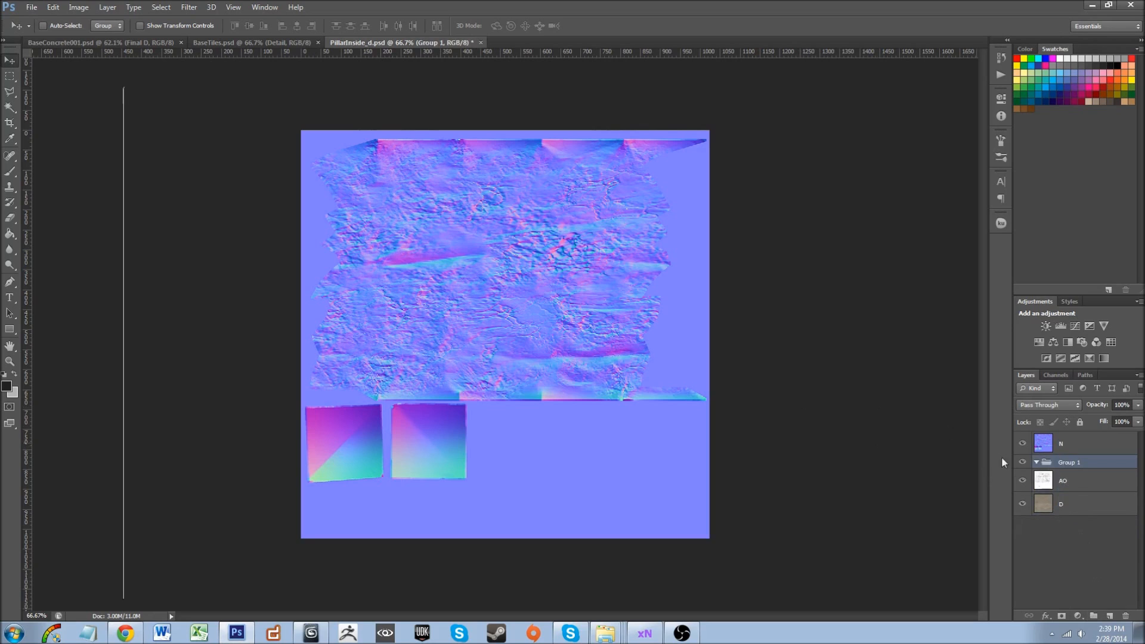
double_click(1069, 462)
type("D")
key("Return")
left_click(1059, 480)
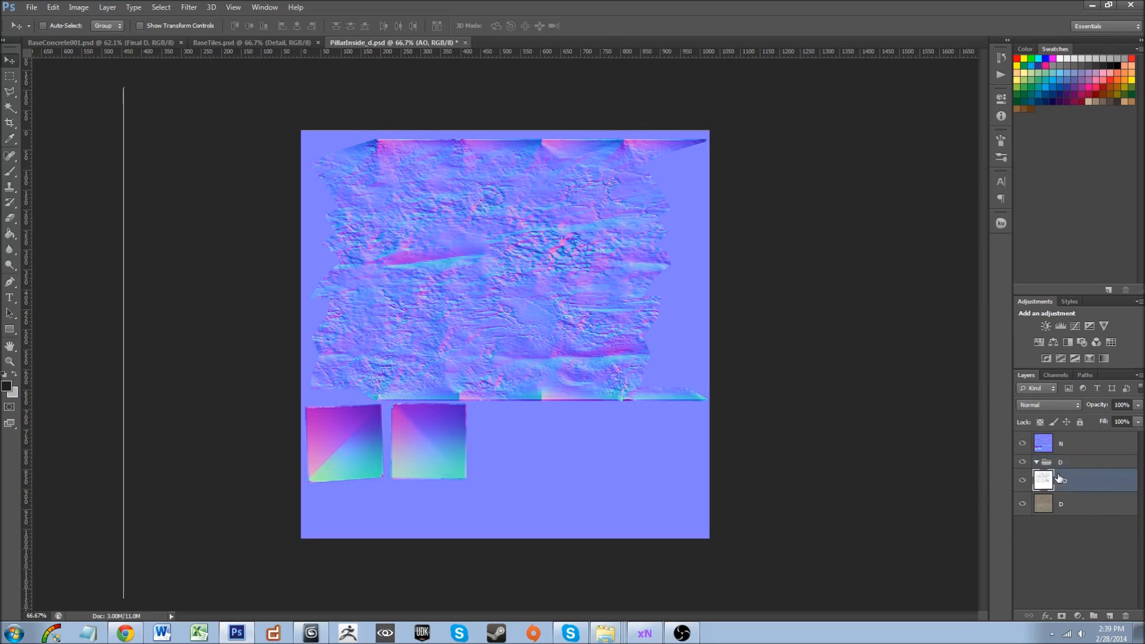
left_click(1062, 506, "shift")
left_click_drag(1065, 494, 1068, 468)
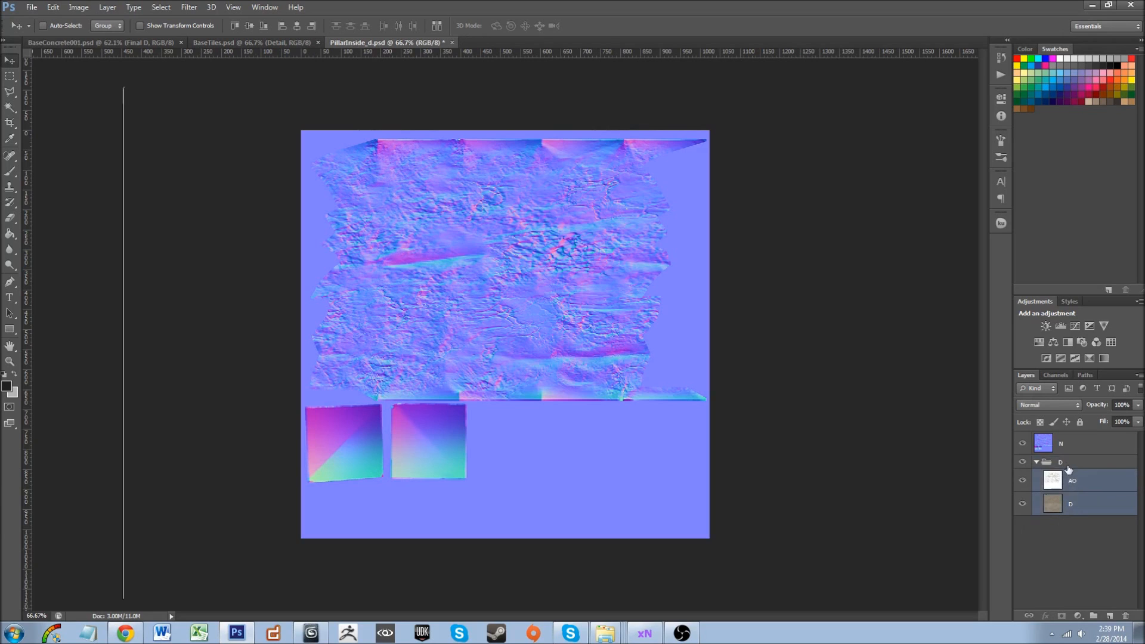
- Hide the N layer and set the AO layer's blend mode to Multiply over the concrete
left_click(1022, 443)
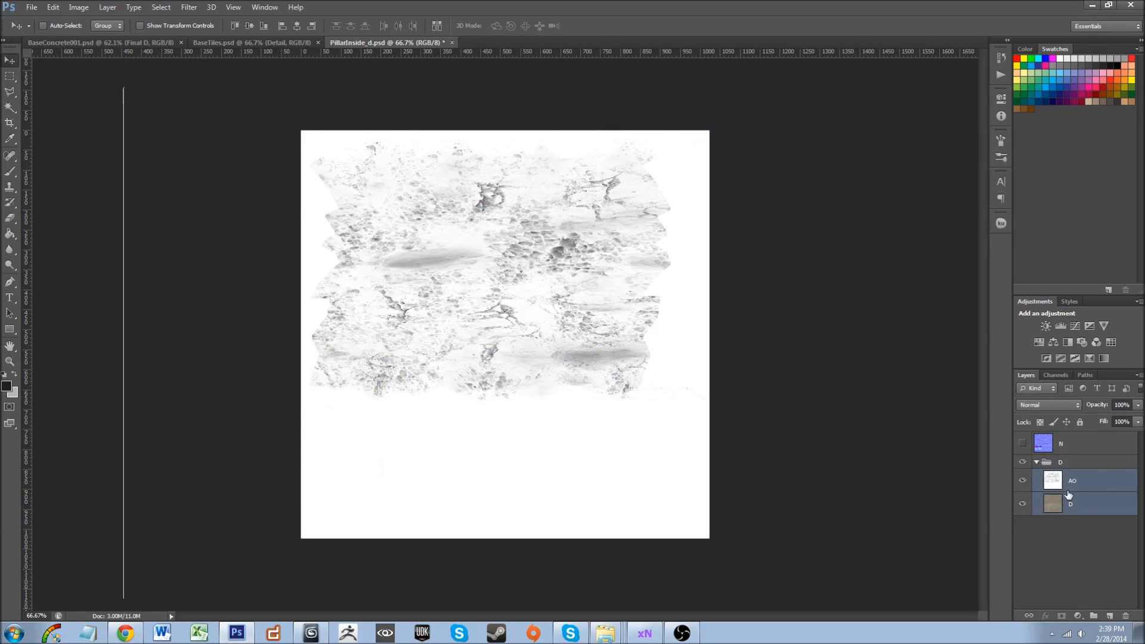
left_click(1050, 405)
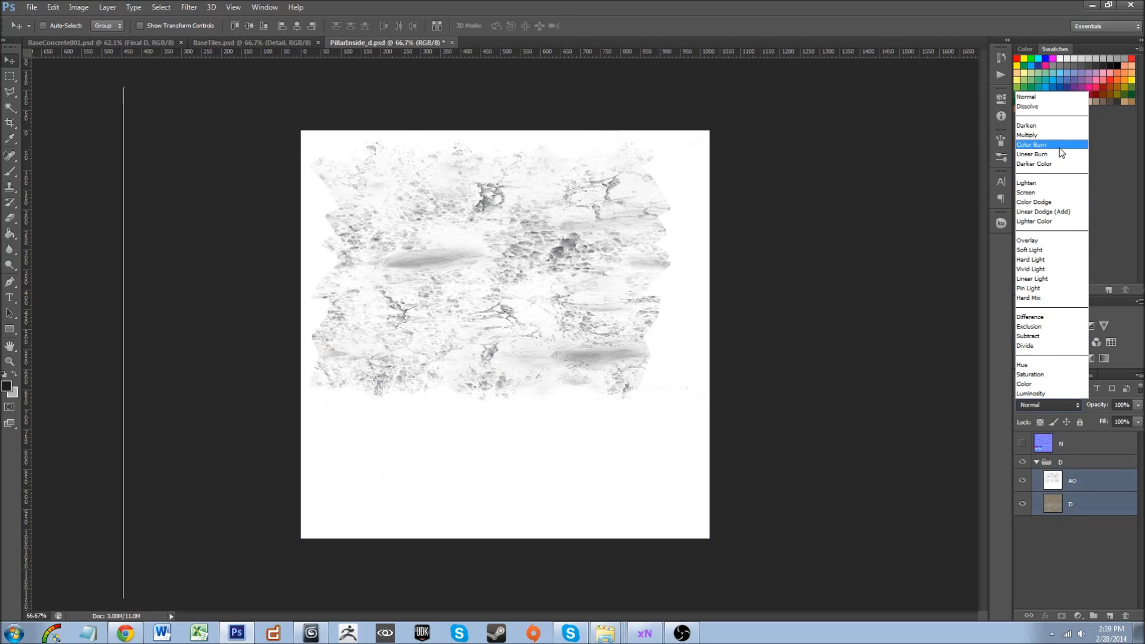
left_click(1082, 476)
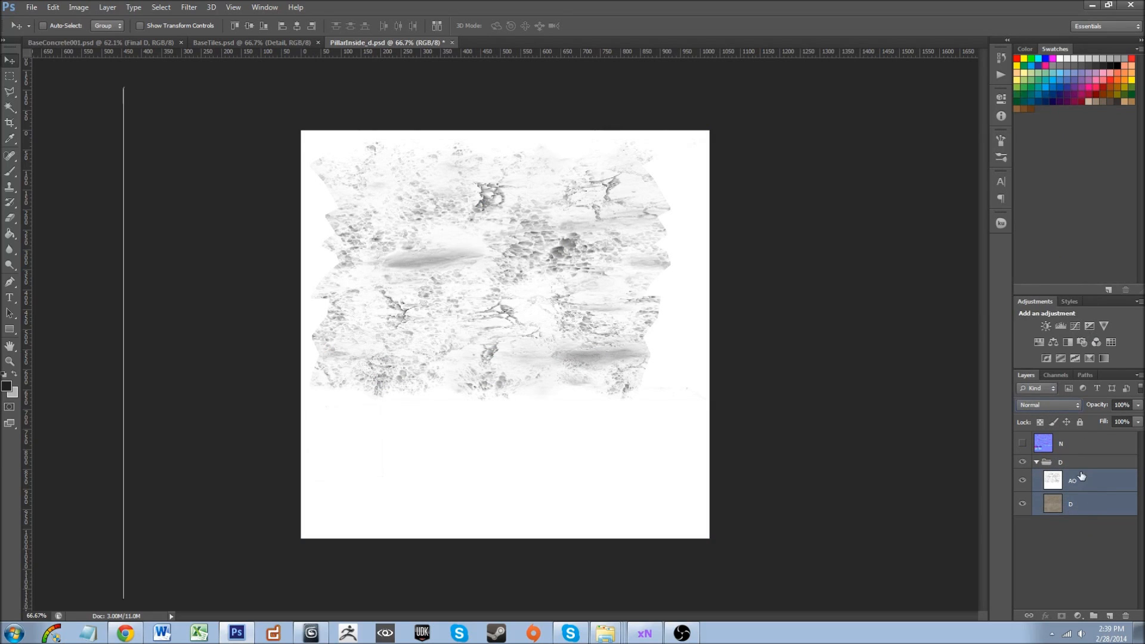
left_click(1083, 478)
left_click(1057, 406)
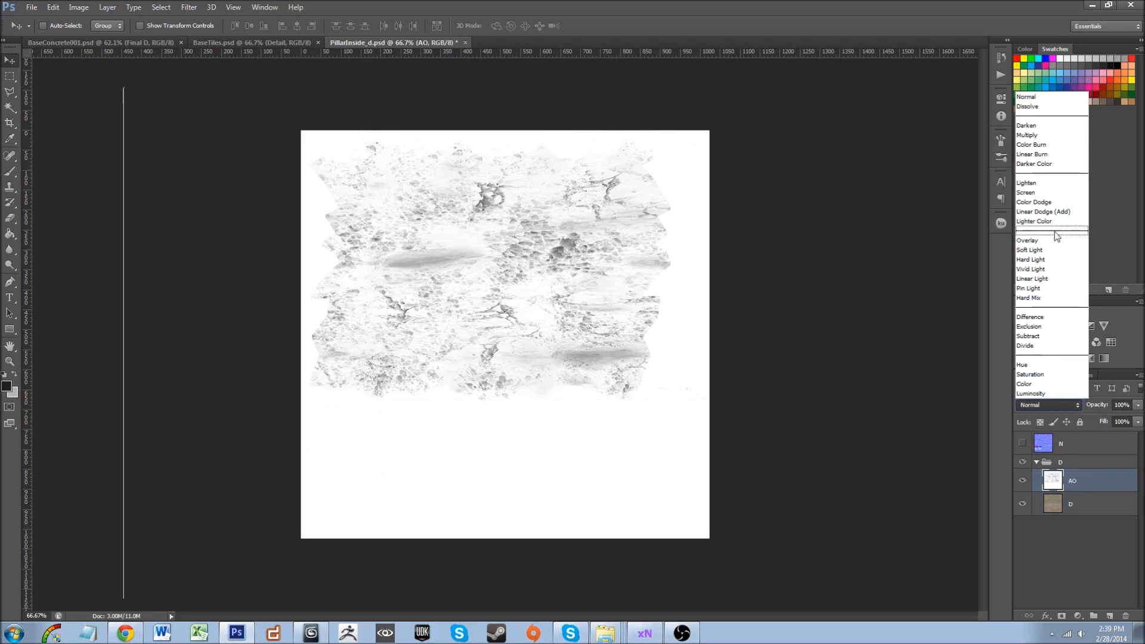
left_click(1041, 144)
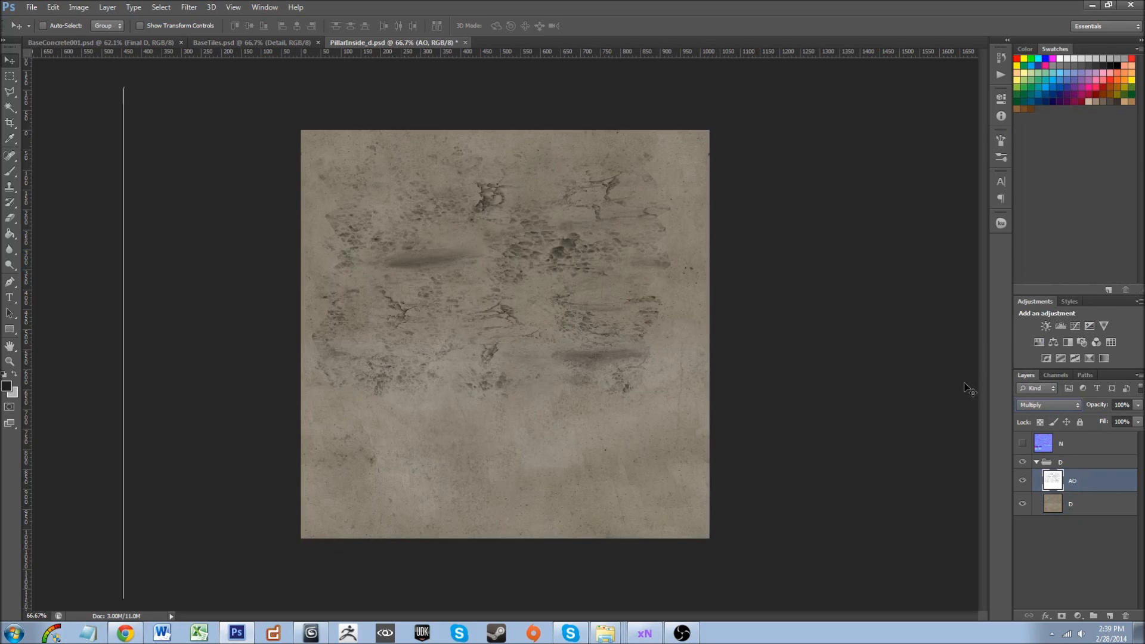
- Compare blend modes such as Dissolve, Darken, Multiply and Linear Burn on the AO layer and settle on Color Burn
scroll(964, 448, "up", 2)
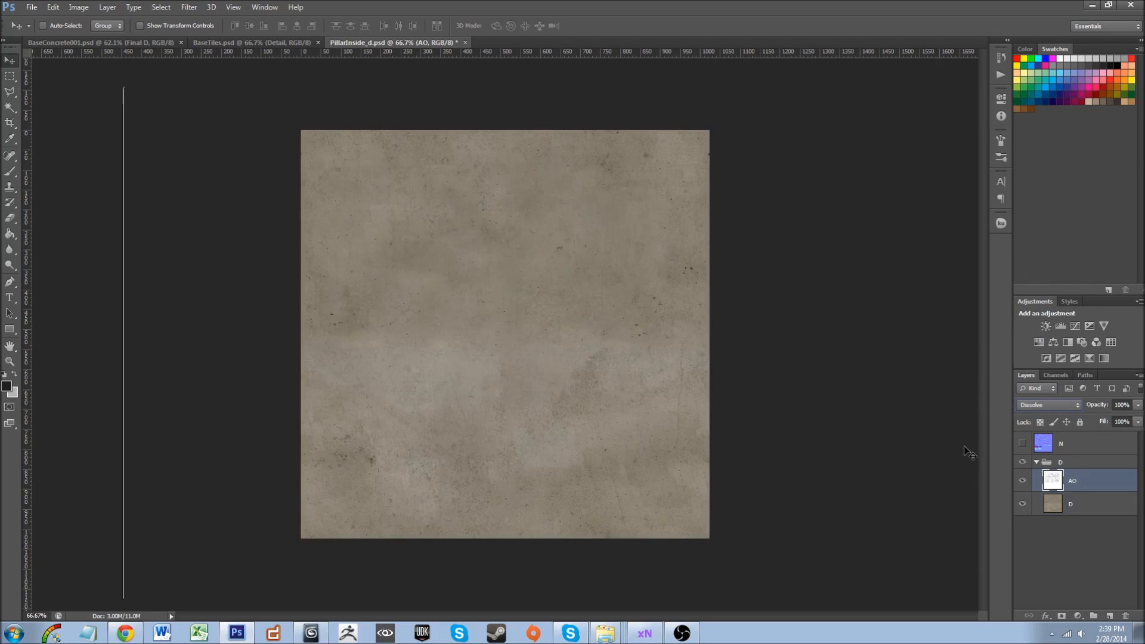
scroll(970, 455, "up", 1)
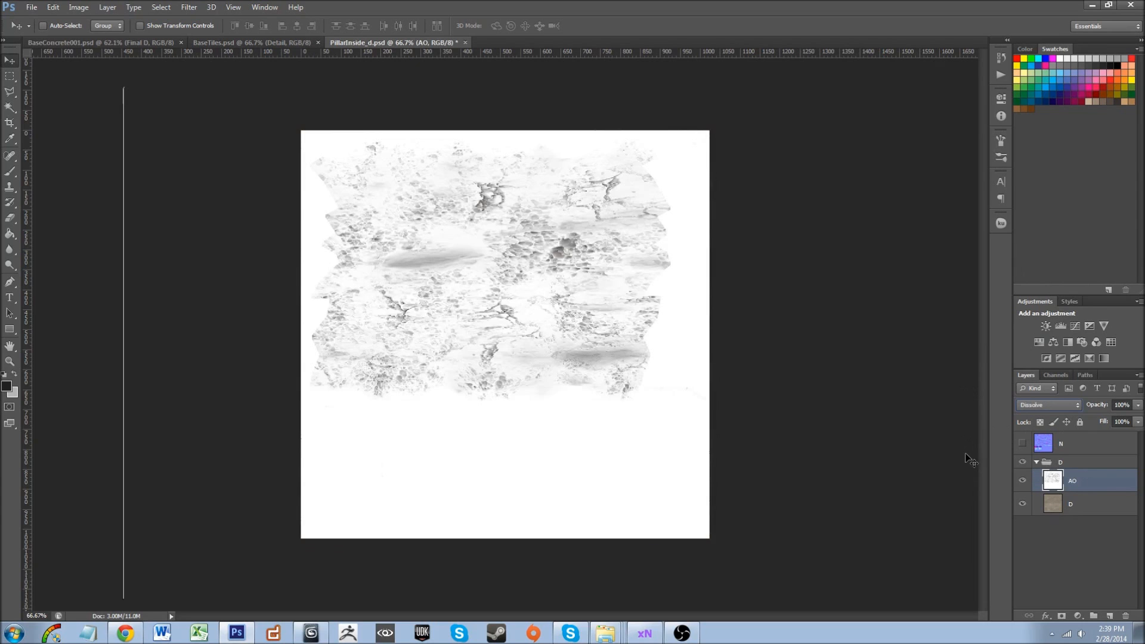
scroll(969, 458, "down", 1)
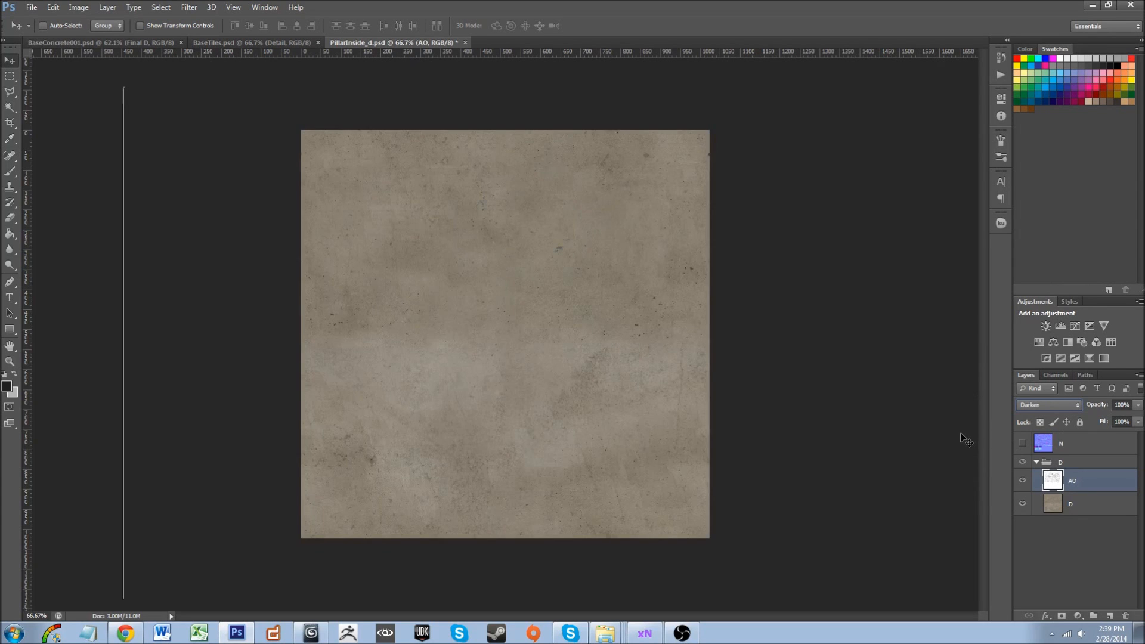
scroll(961, 439, "up", 1)
scroll(962, 440, "down", 1)
scroll(962, 441, "down", 1)
scroll(962, 441, "up", 1)
scroll(962, 437, "down", 1)
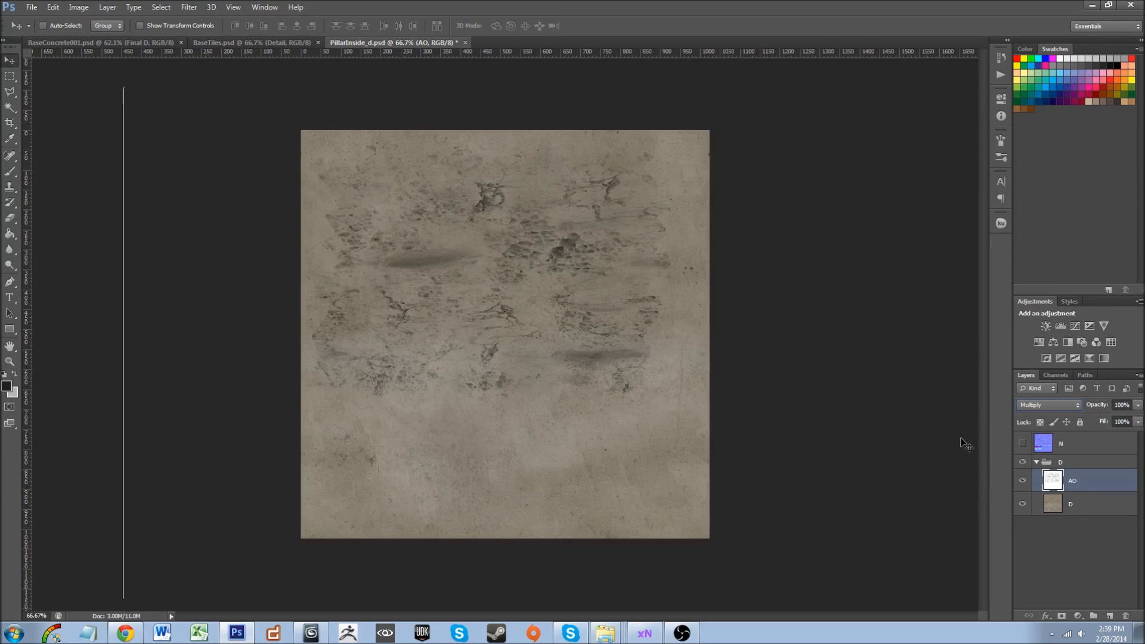
scroll(960, 438, "down", 1)
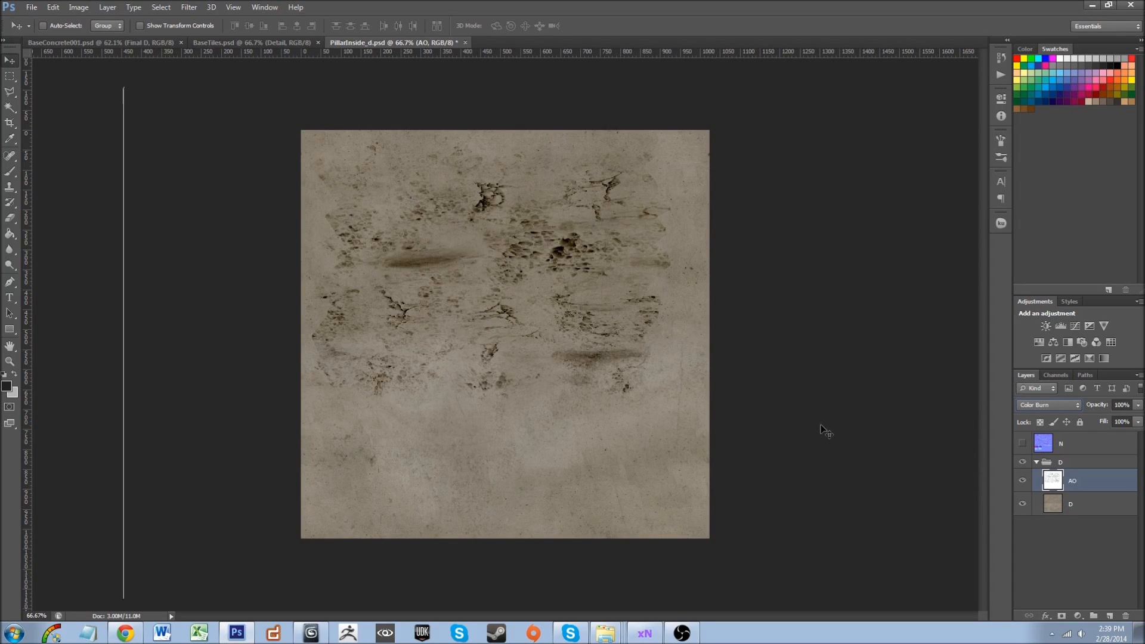
scroll(817, 423, "up", 1)
scroll(817, 426, "down", 1)
scroll(819, 427, "down", 1)
scroll(822, 427, "up", 1)
scroll(824, 428, "down", 1)
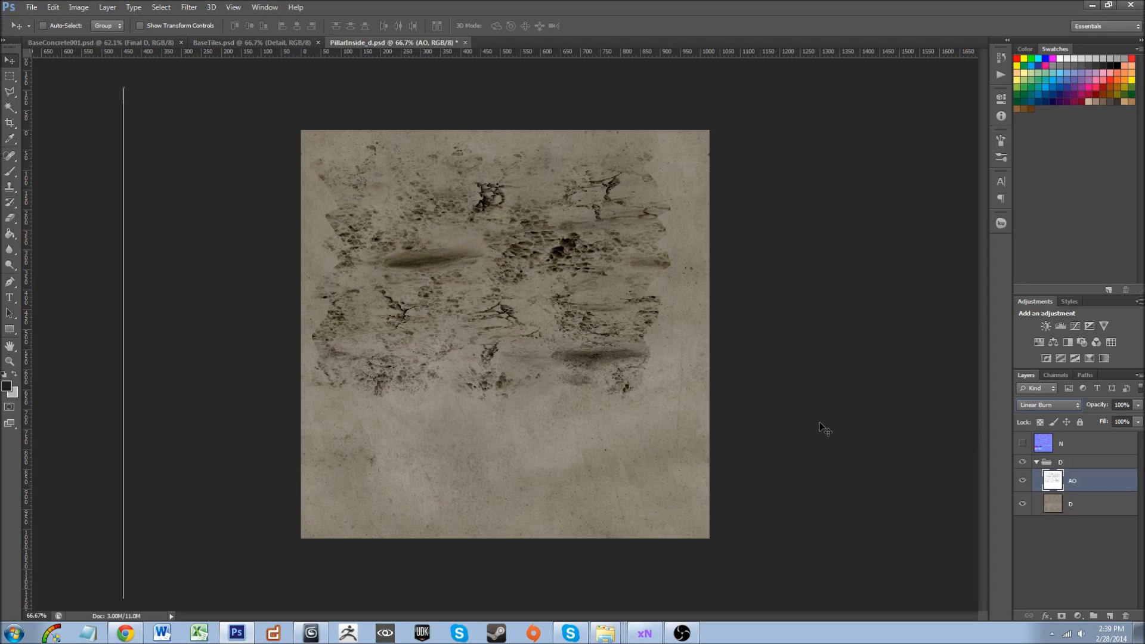
scroll(823, 434, "down", 1)
scroll(817, 442, "up", 1)
scroll(818, 442, "down", 1)
scroll(817, 442, "up", 2)
scroll(820, 443, "up", 1)
scroll(820, 442, "down", 1)
scroll(820, 443, "up", 1)
scroll(820, 443, "down", 1)
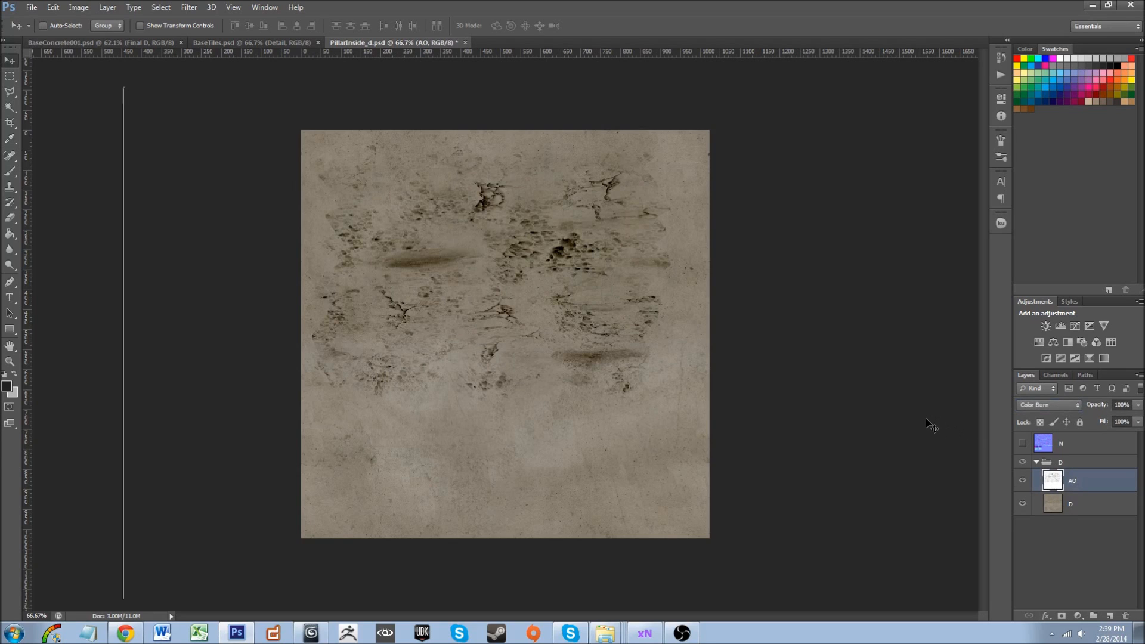
- Save PillarInside_d.psd with Maximize Compatibility enabled
key("ctrl+s")
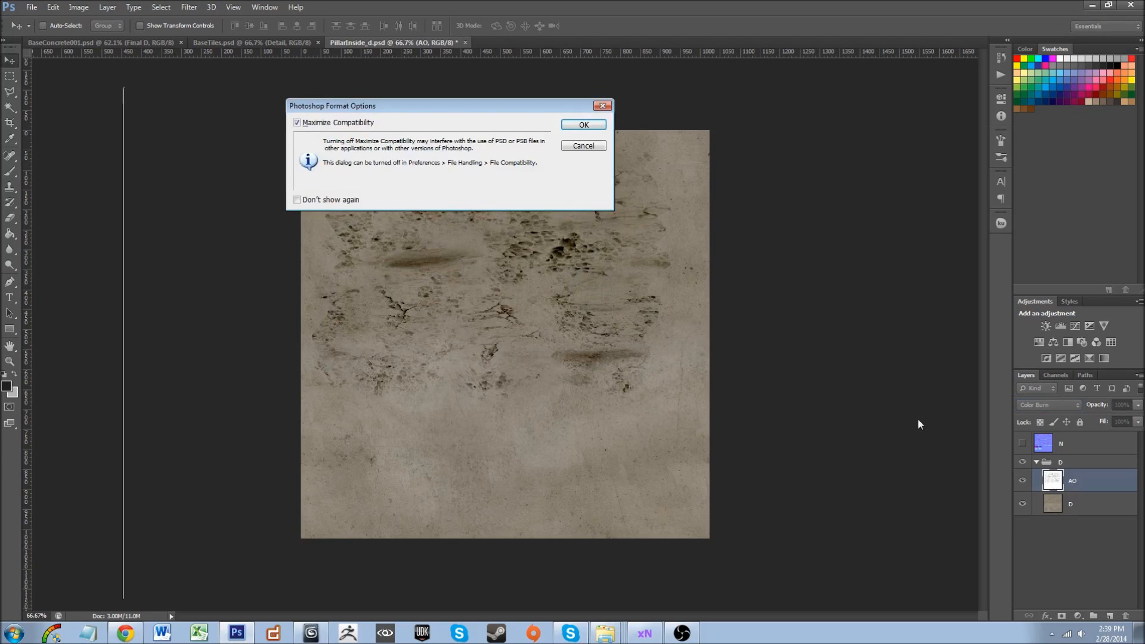
left_click(584, 126)
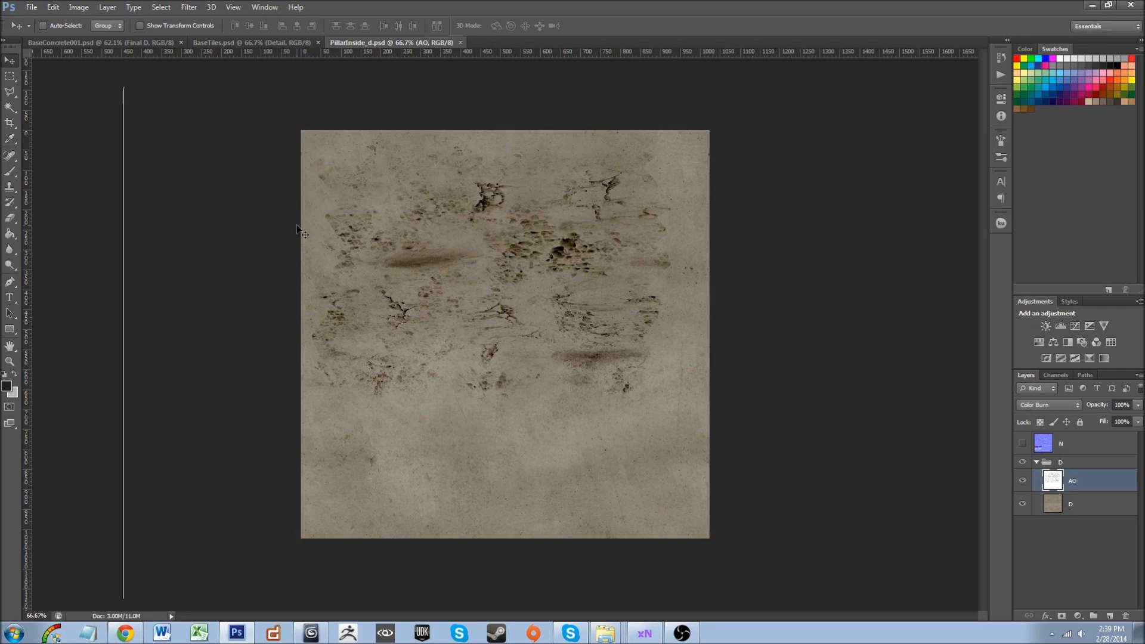
double_click(503, 5)
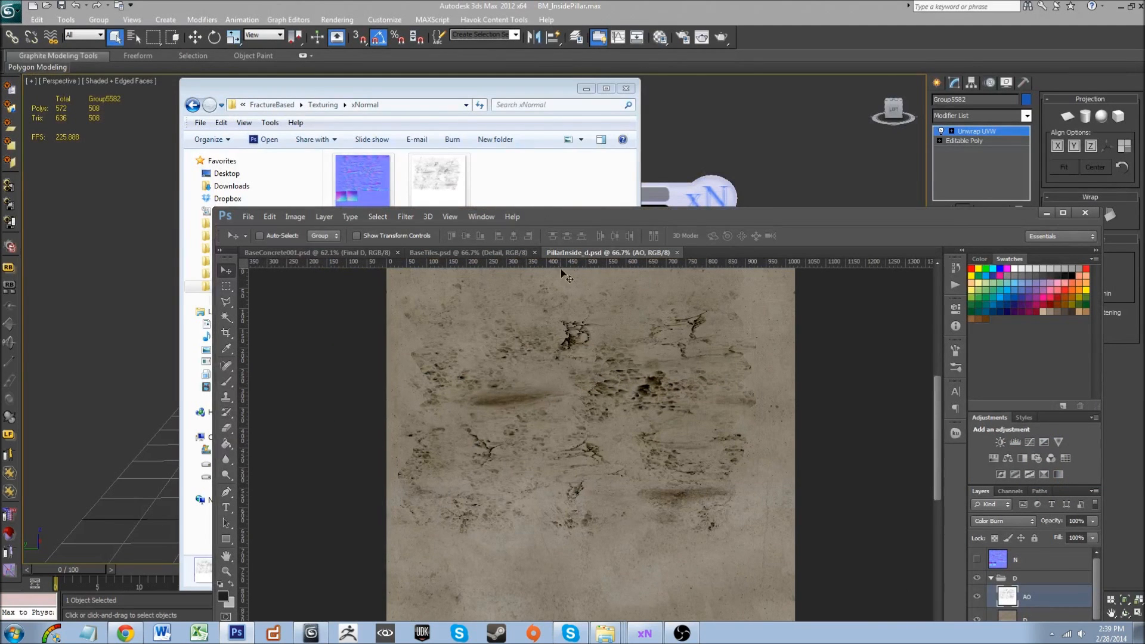
double_click(604, 218)
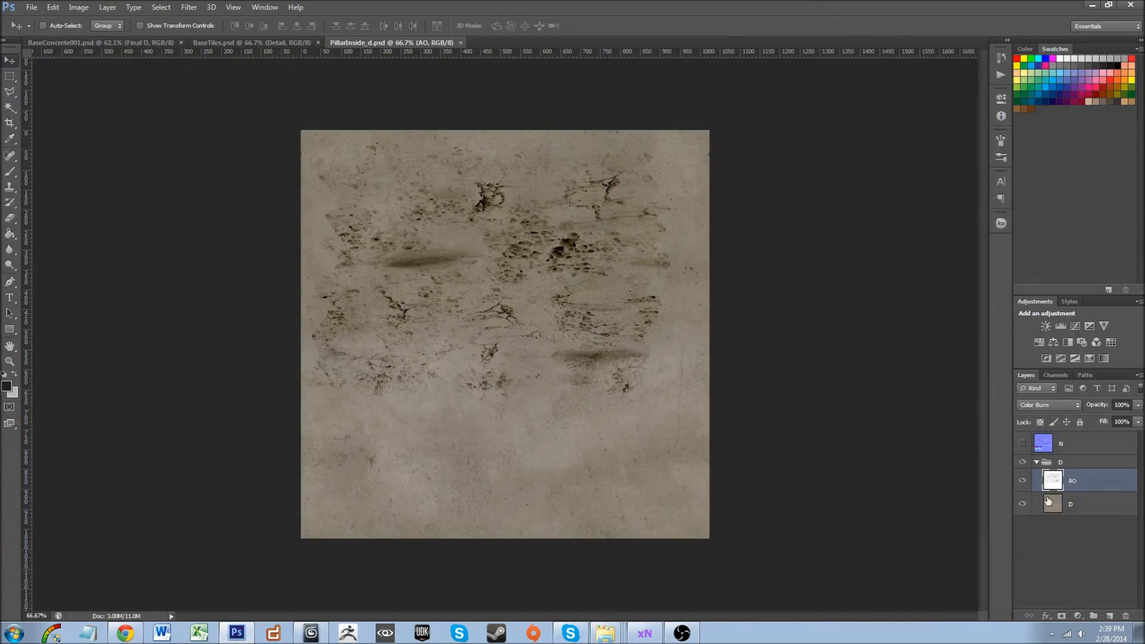
- Duplicate the D layer, rename the copy S and move it out of the group above the N layer
left_click(1038, 481, "ctrl")
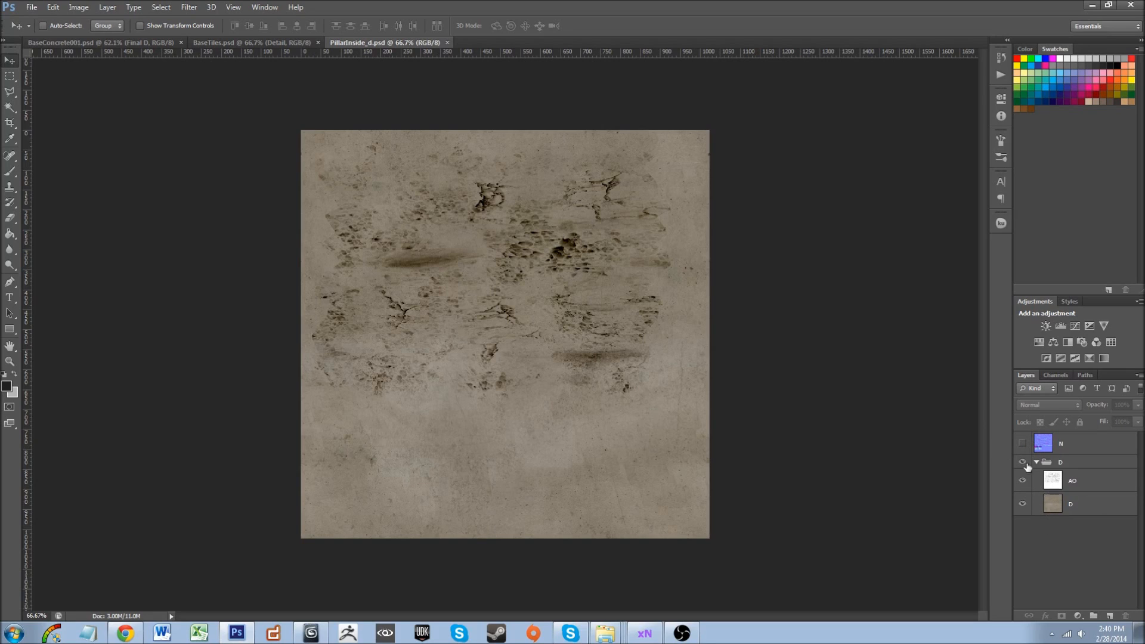
left_click(1068, 513)
left_click_drag(1068, 513, 1109, 615)
double_click(1074, 505)
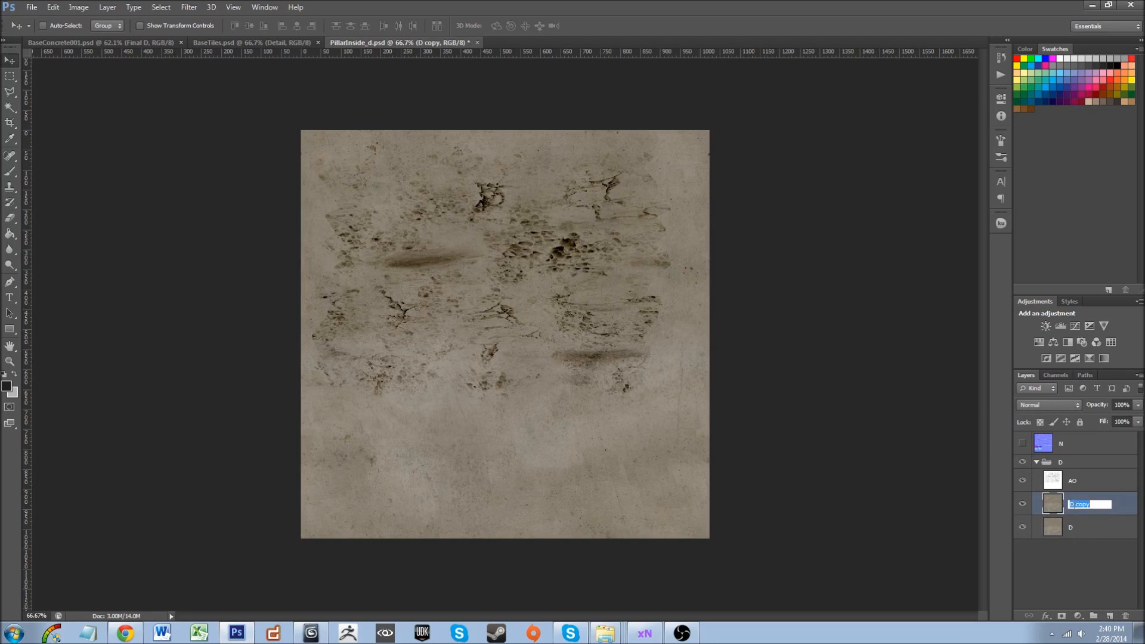
type("S")
key("Return")
left_click_drag(1079, 506, 1081, 452)
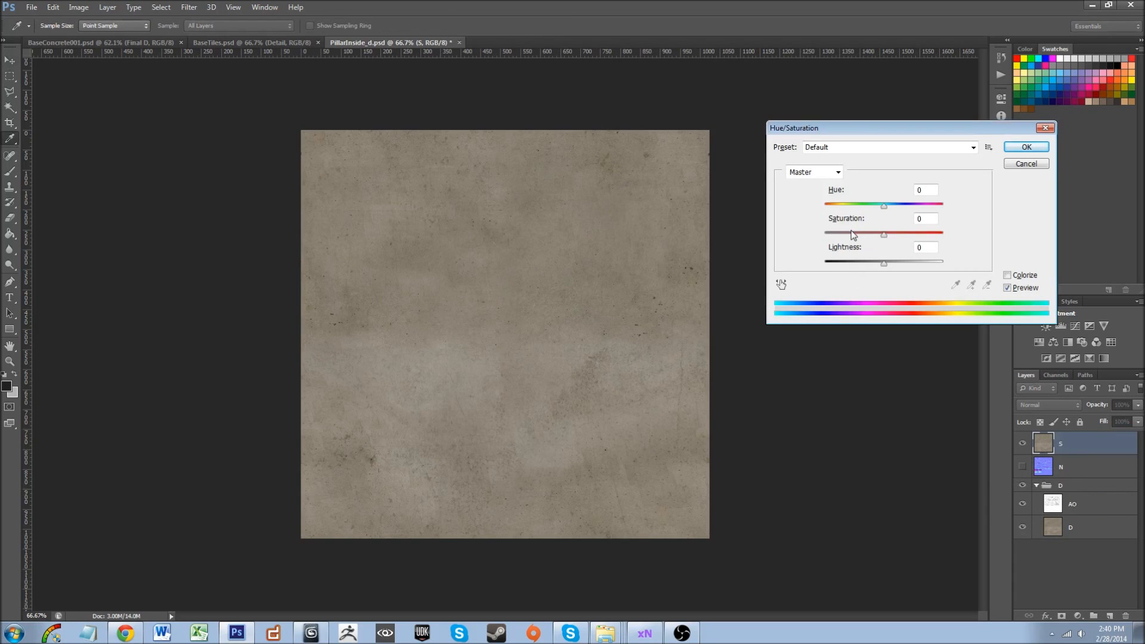
- Partly desaturate the S layer with a Hue/Saturation adjustment
left_click_drag(853, 236, 854, 239)
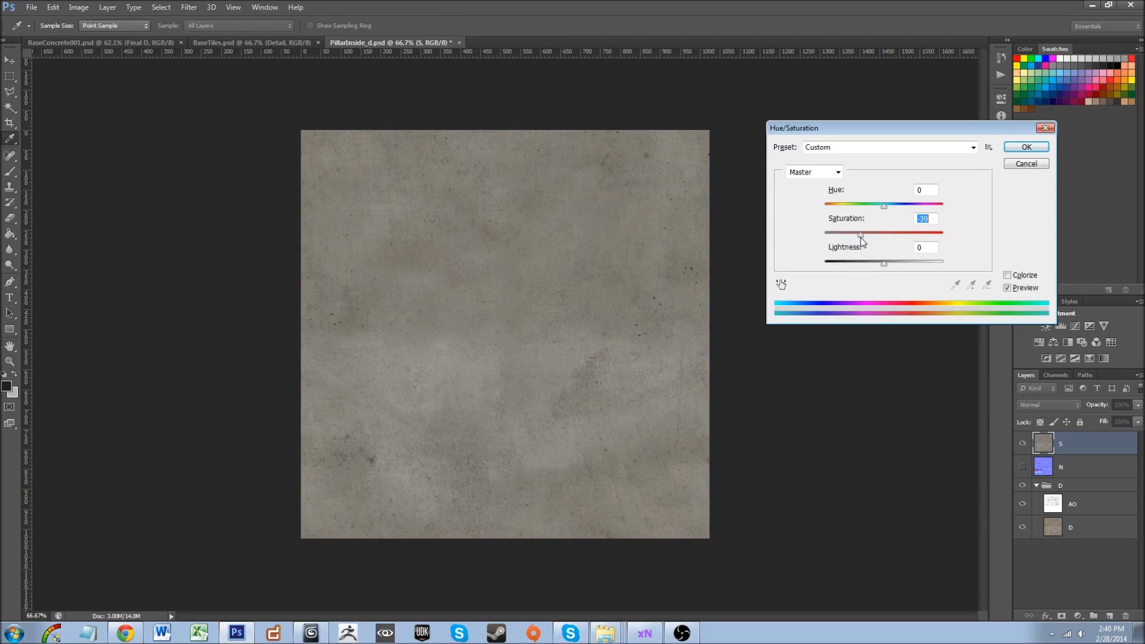
mouse_move(858, 236)
left_mouse_down()
mouse_move(842, 235)
mouse_move(854, 239)
left_mouse_up()
left_click(1026, 147)
key("v")
- Darken the S layer with Levels, using a black input level of 82, midtones of 1.00 and a white level of 255
key("ctrl+l")
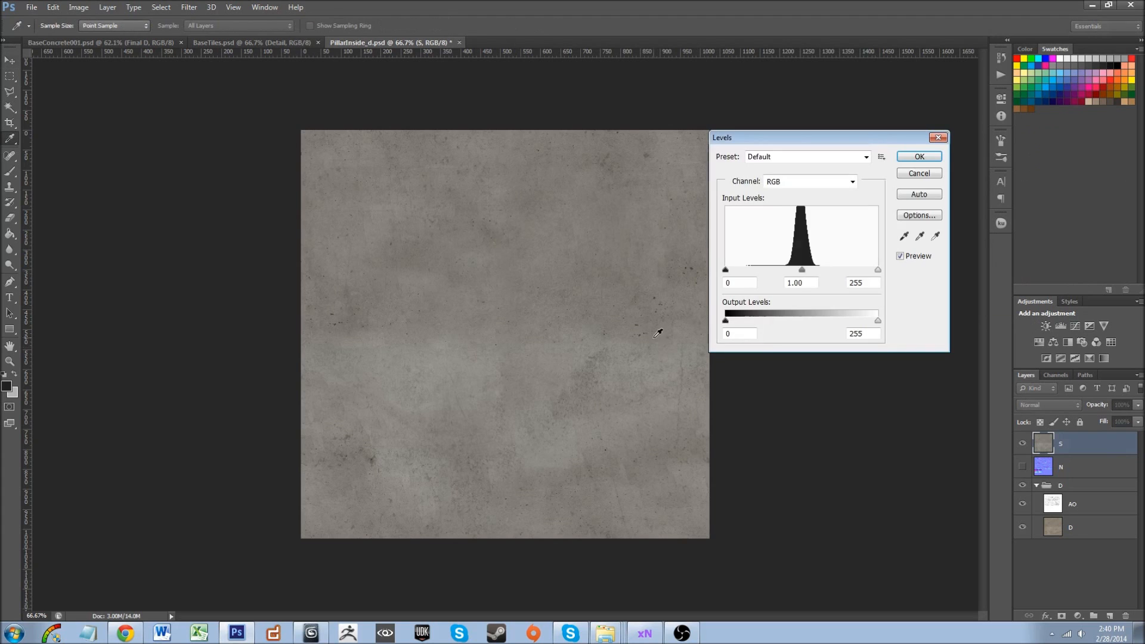
mouse_move(878, 270)
left_mouse_down()
mouse_move(828, 270)
mouse_move(868, 263)
left_mouse_up()
left_click_drag(725, 270, 813, 262)
key("Up")
key("Up")
key("Up")
key("Up")
key("Up")
key("Up")
key("Up")
key("Up")
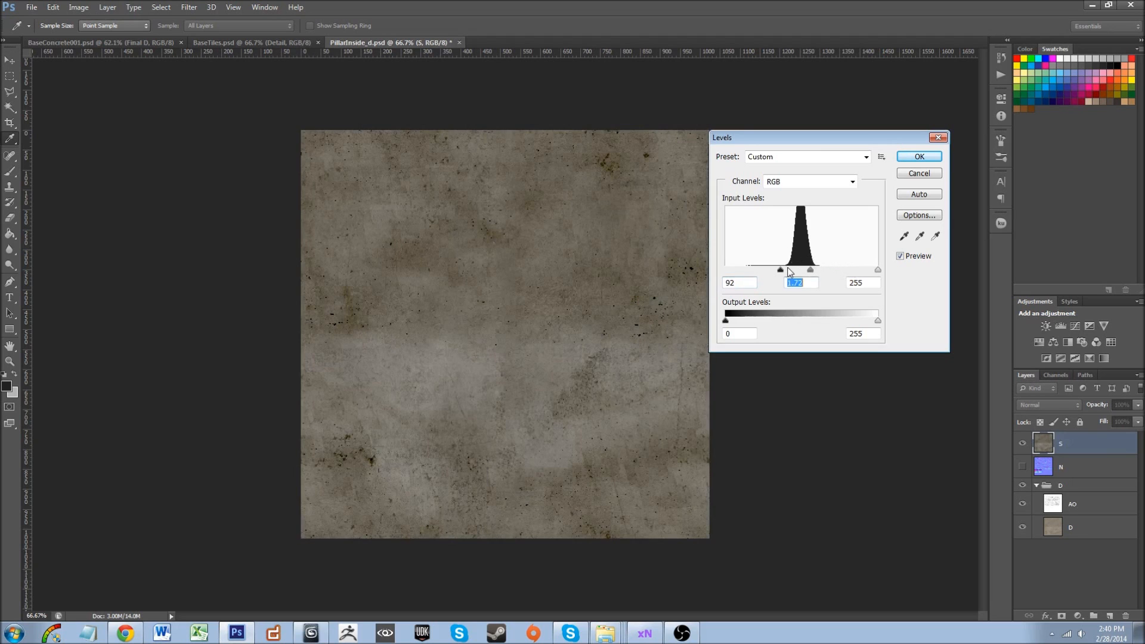
mouse_move(814, 271)
left_mouse_down()
mouse_move(775, 272)
mouse_move(828, 274)
left_mouse_up()
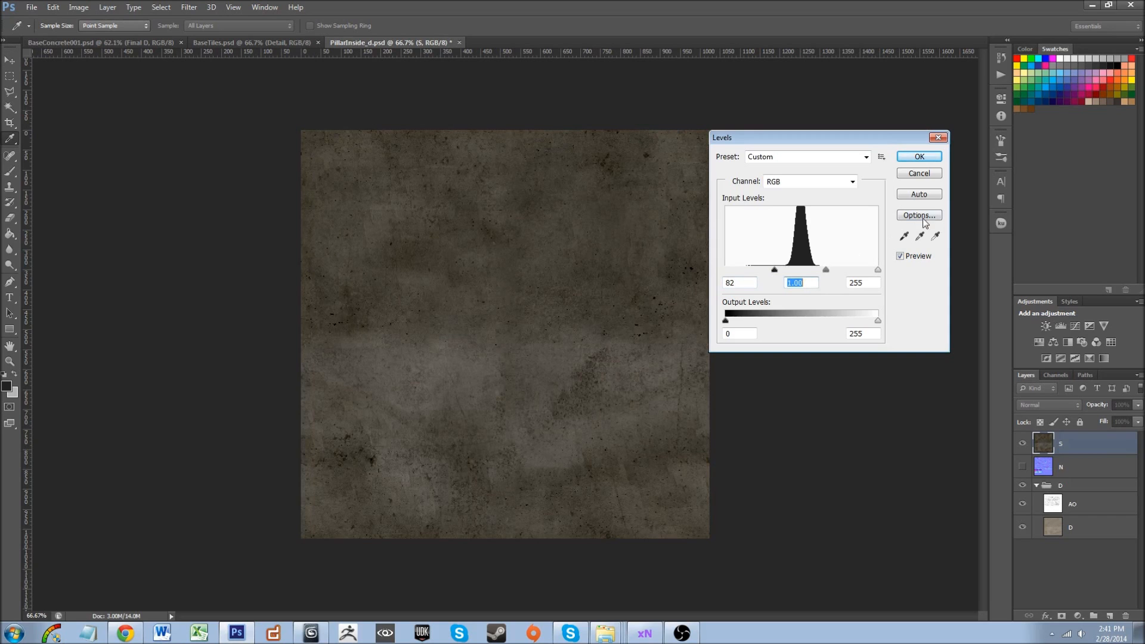
left_click(919, 157)
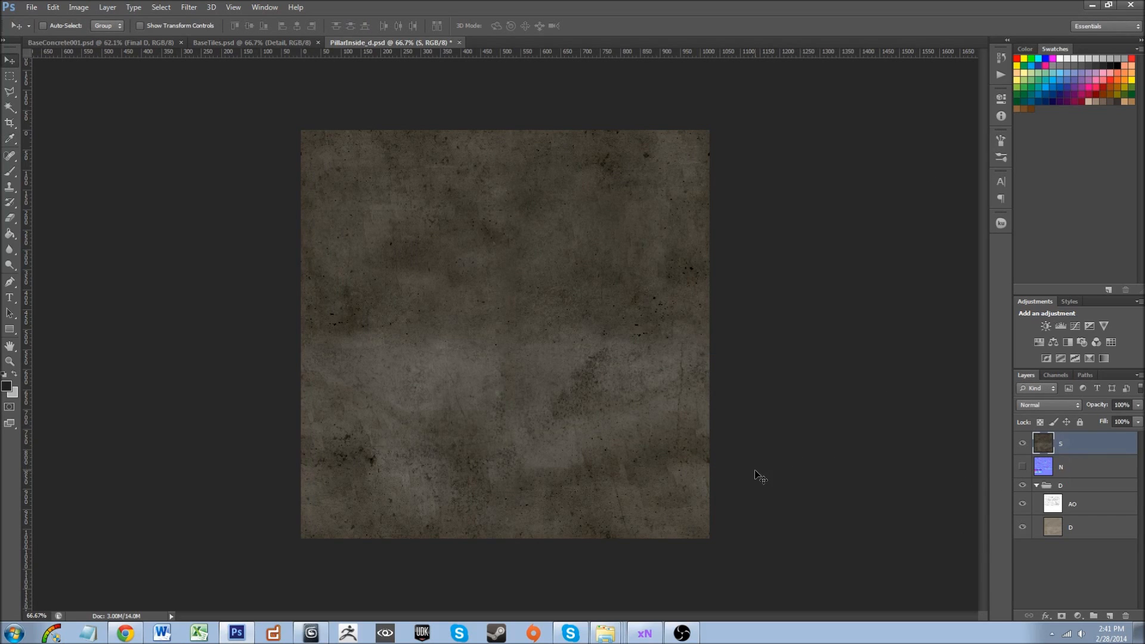
- Save the document with the S layer showing as a new file named PillarInside_s.psd in the Photoshop folder
key("ctrl+shift+s")
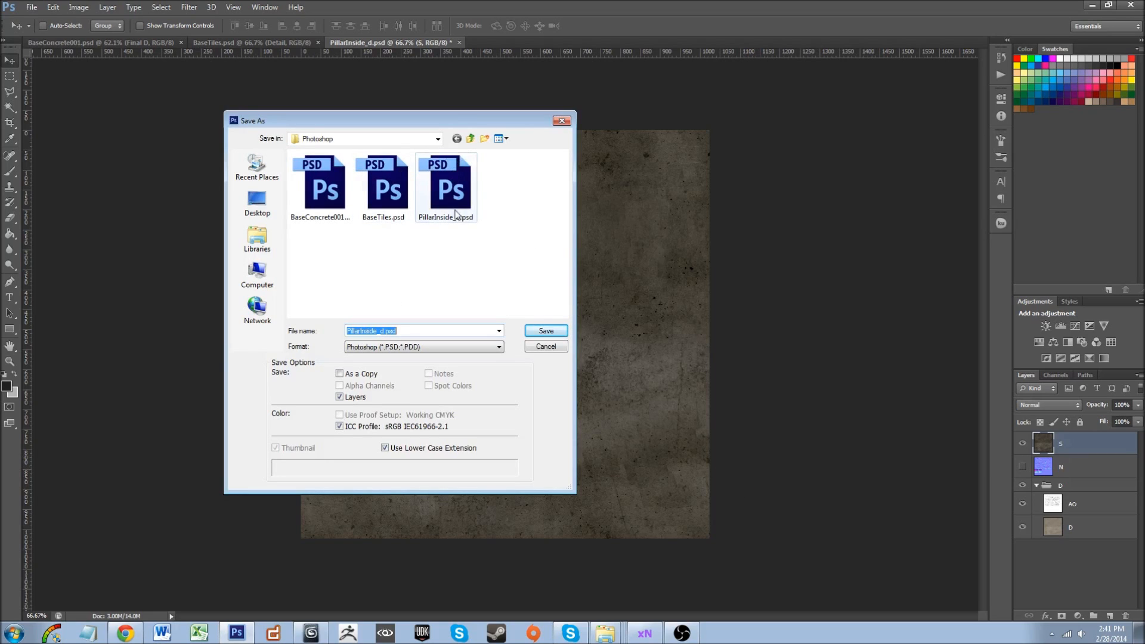
left_click(471, 167)
left_click(389, 332)
left_click(385, 331)
double_click(386, 331)
left_click(488, 329)
key("Delete")
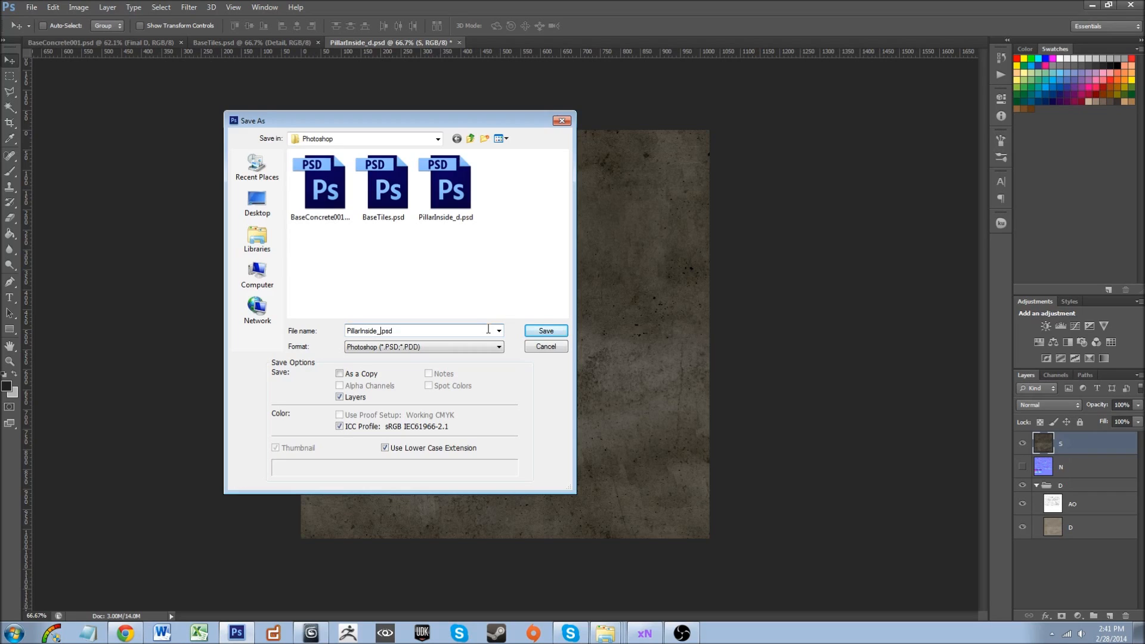
type("s")
key("Return")
key("Return")
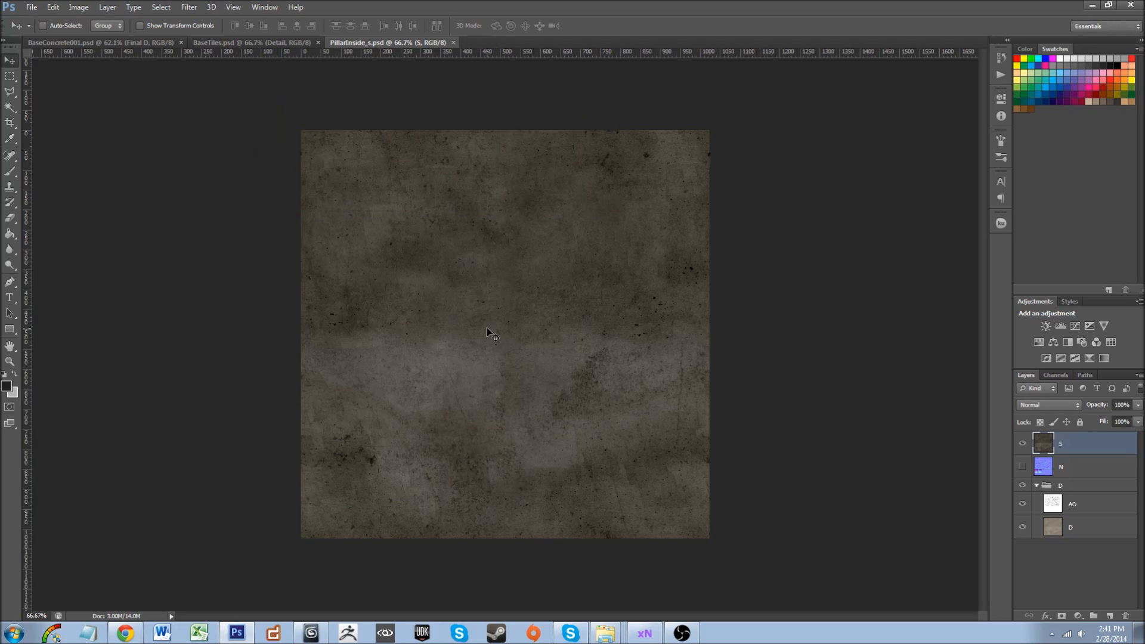
- Hide the S layer, show the N layer and save the document as PillarInside_n.psd
left_click(1022, 443)
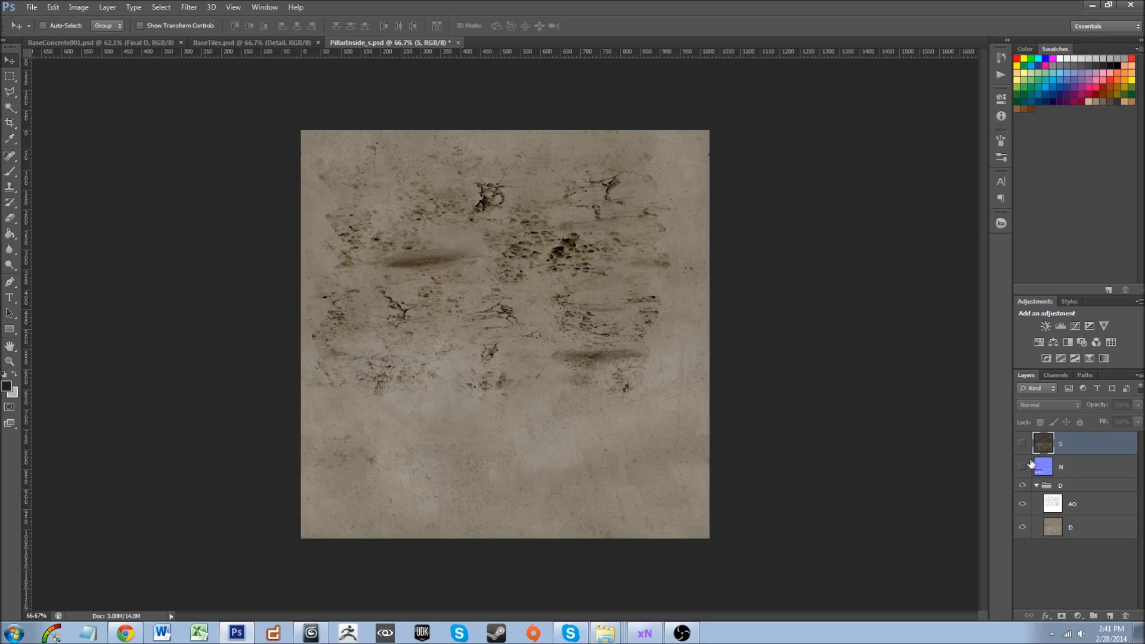
left_click(1022, 466)
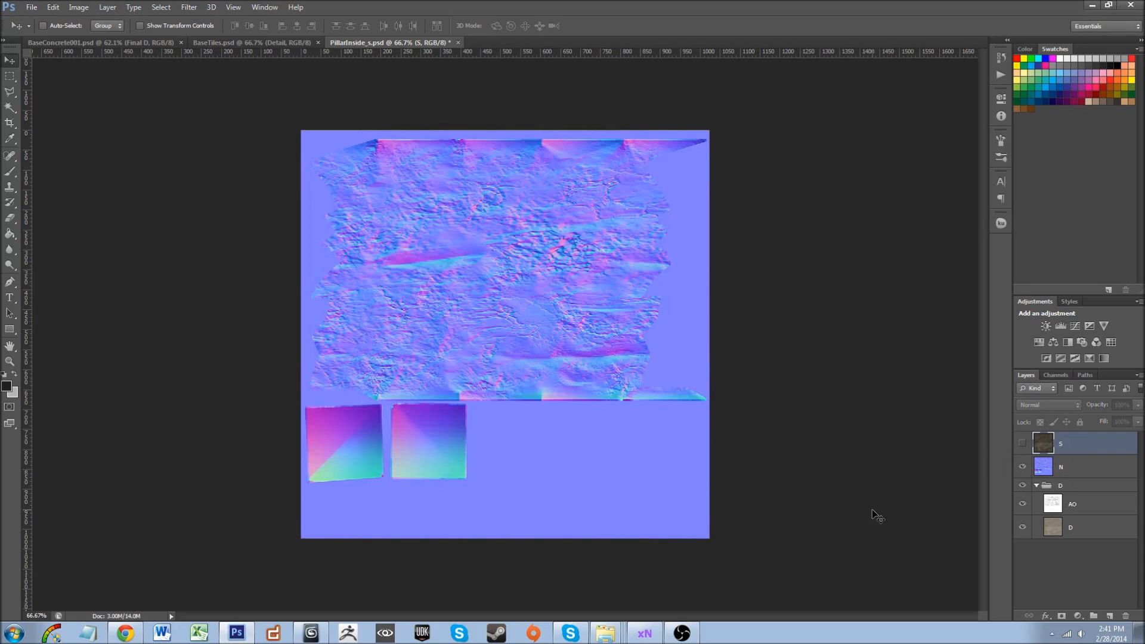
key("ctrl+shift+s")
left_click(382, 333)
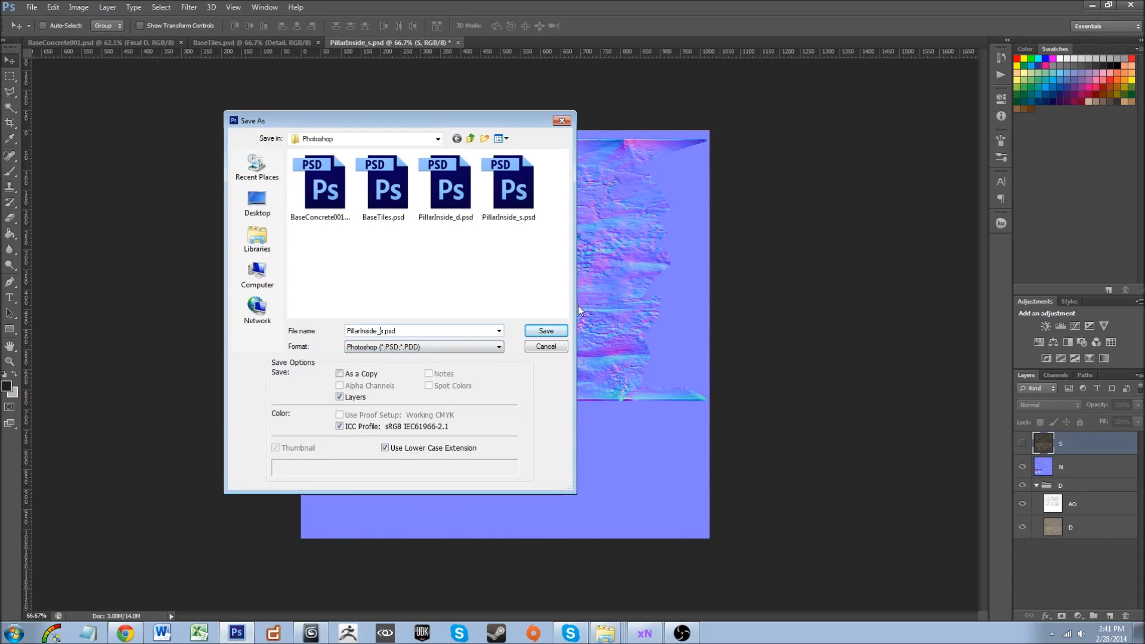
key("Delete")
type("n")
key("Return")
key("Return")
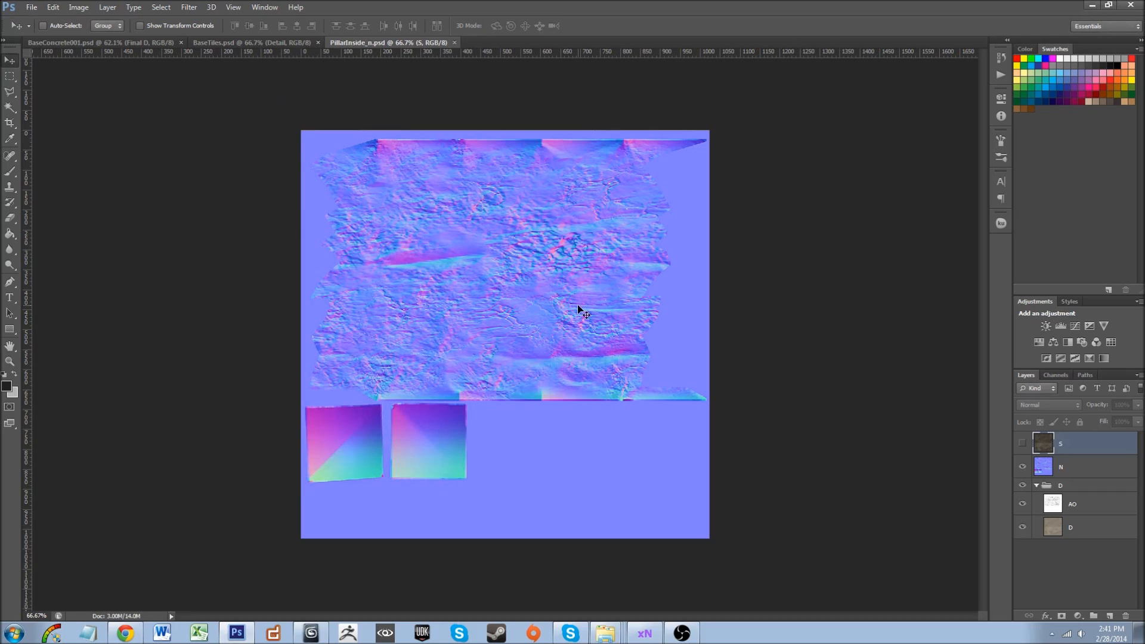
- Hide the N layer and save the document over the existing PillarInside_d.psd with Maximize Compatibility enabled
left_click(1023, 466)
key("ctrl+shift+s")
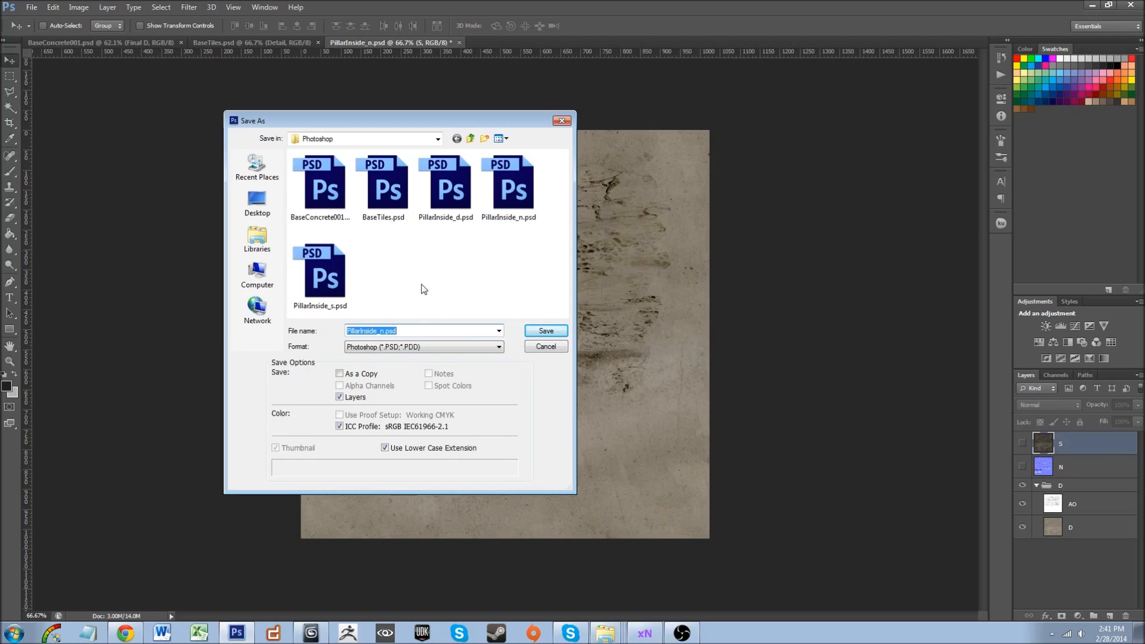
left_click(446, 186)
left_click(546, 331)
left_click(556, 242)
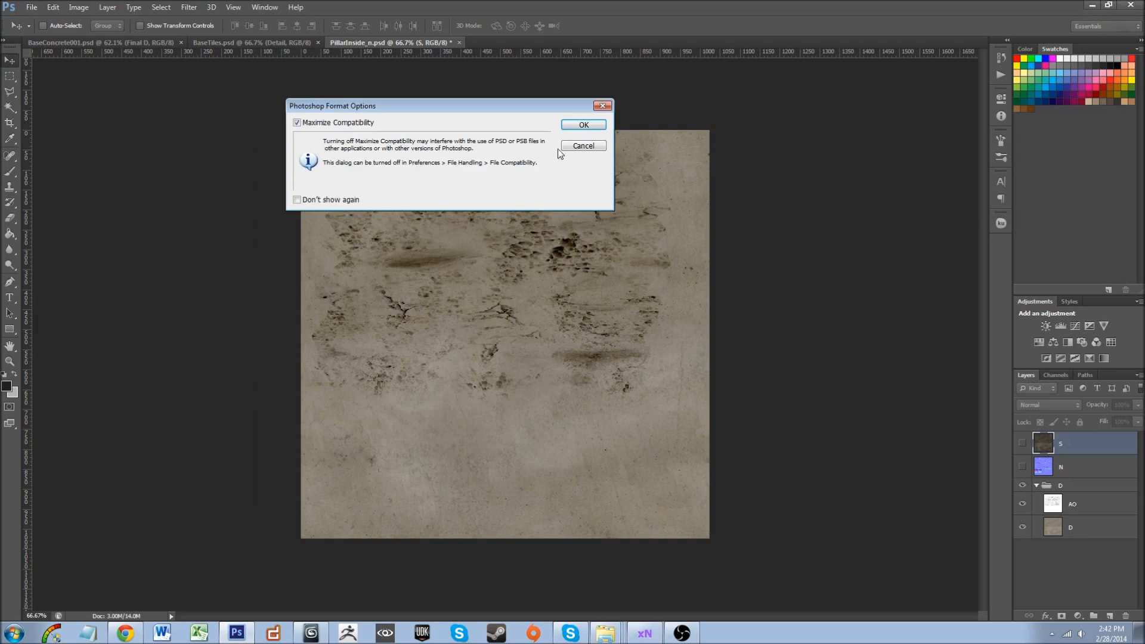
left_click(584, 125)
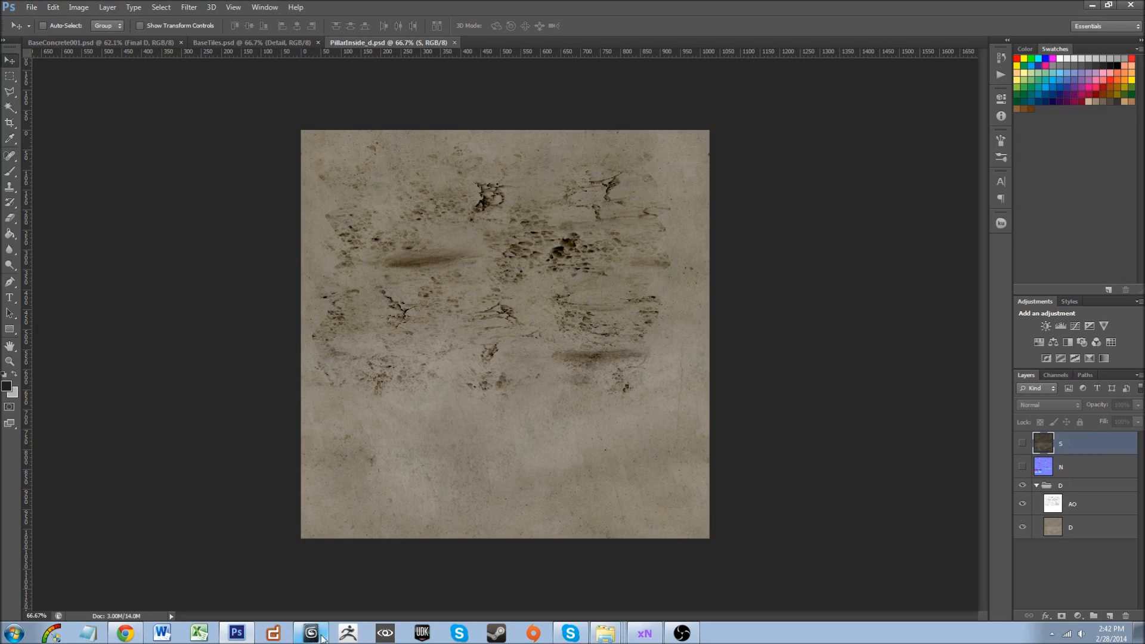
- Switch to the Unreal Development Kit, select the models group of the ExampleScene package, and return to the pillar scene in 3ds Max
left_click(423, 632)
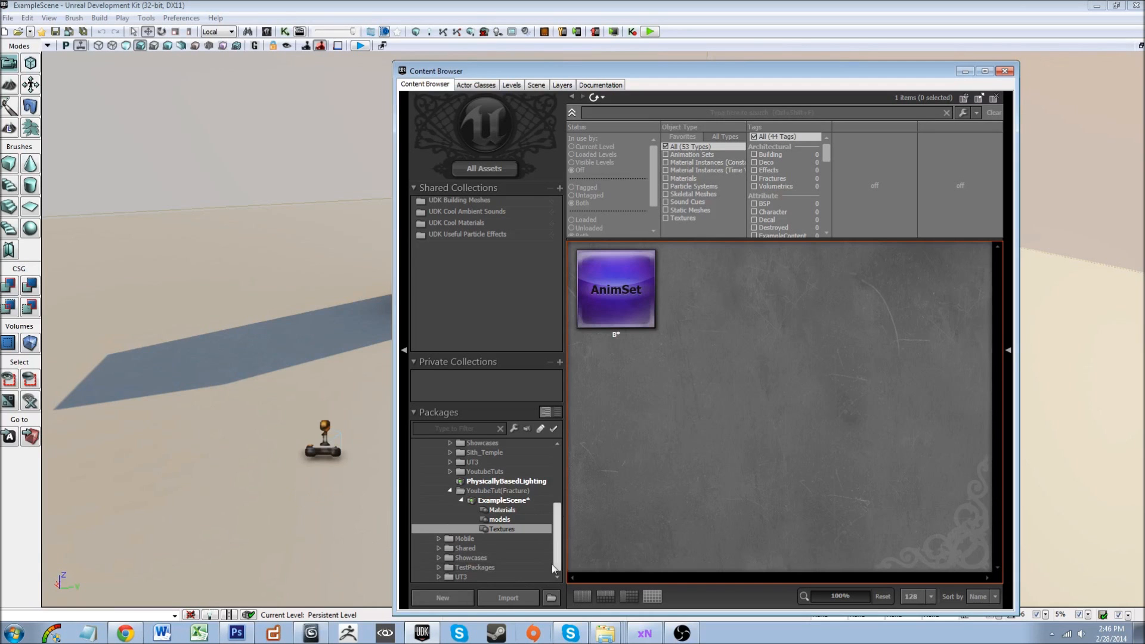
left_click_drag(450, 73, 528, 48)
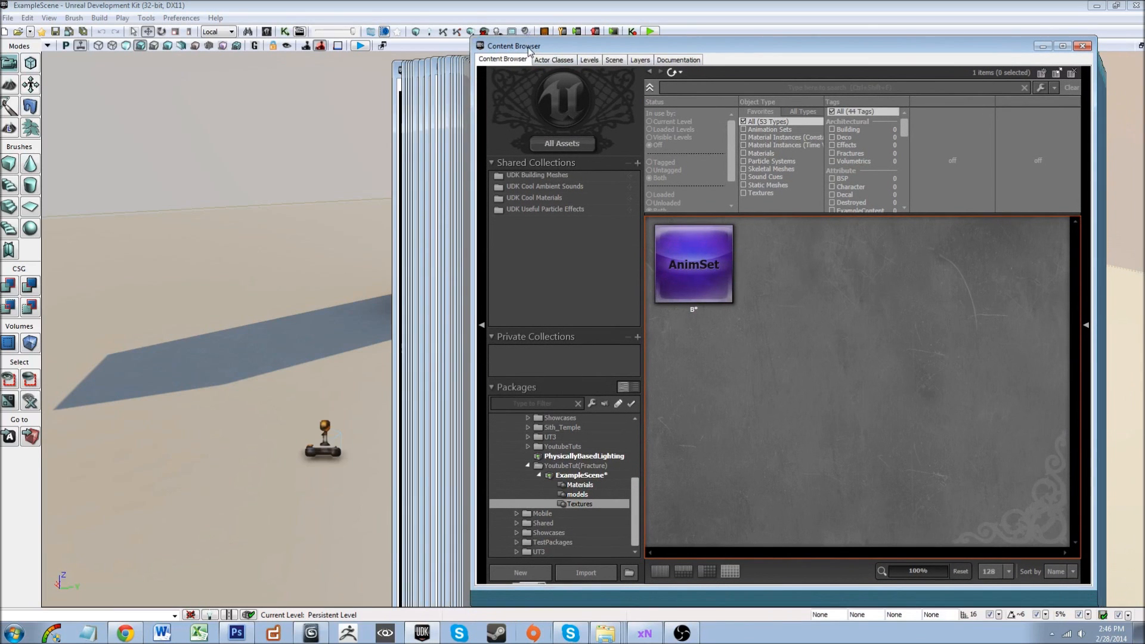
right_click_drag(370, 382, 319, 389)
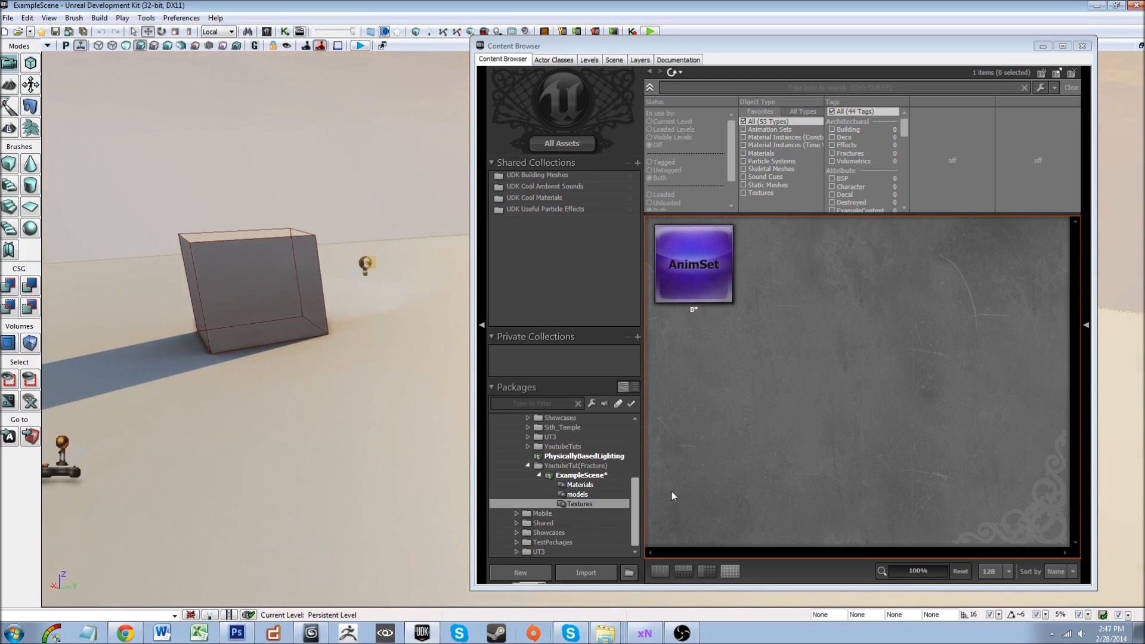
left_click(563, 495)
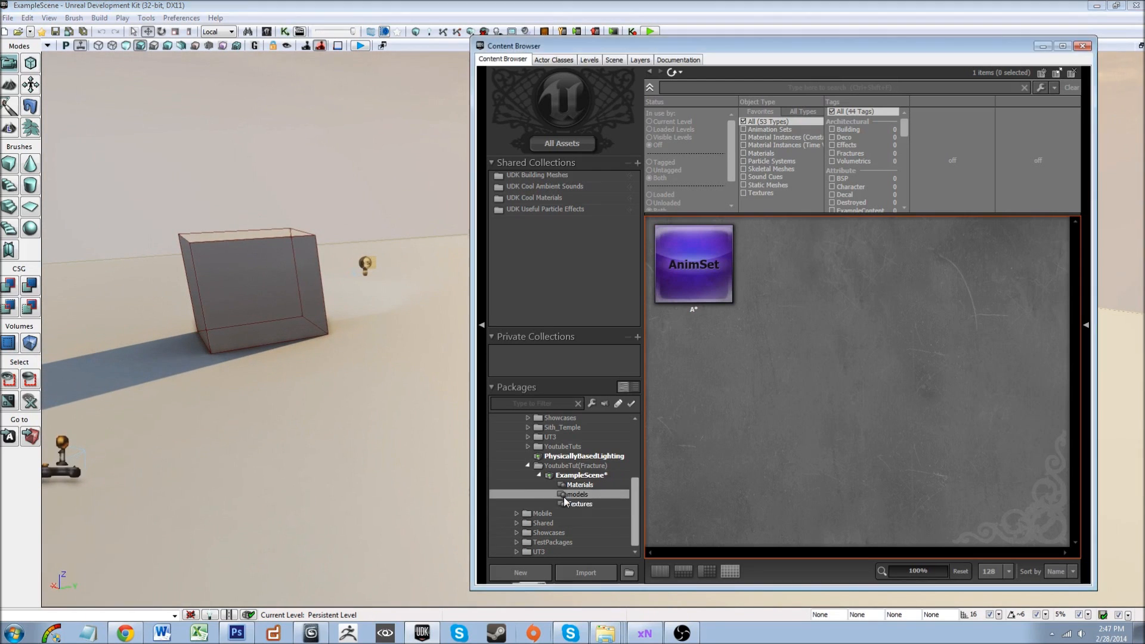
left_click(311, 633)
scroll(358, 412, "up", 2)
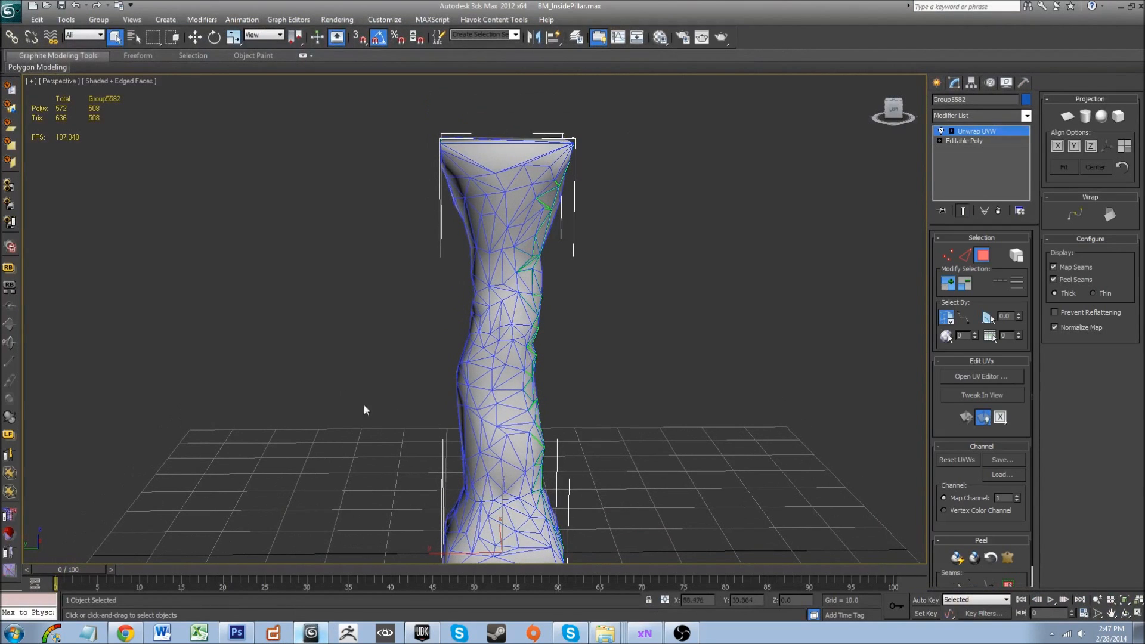
left_click(10, 11)
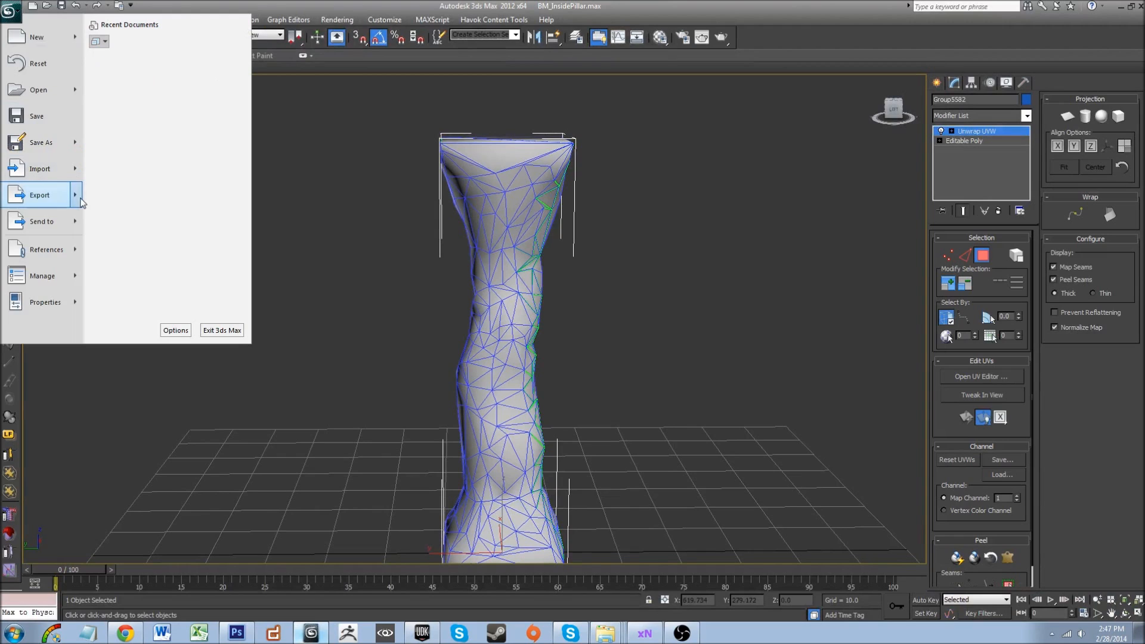
left_click(147, 111)
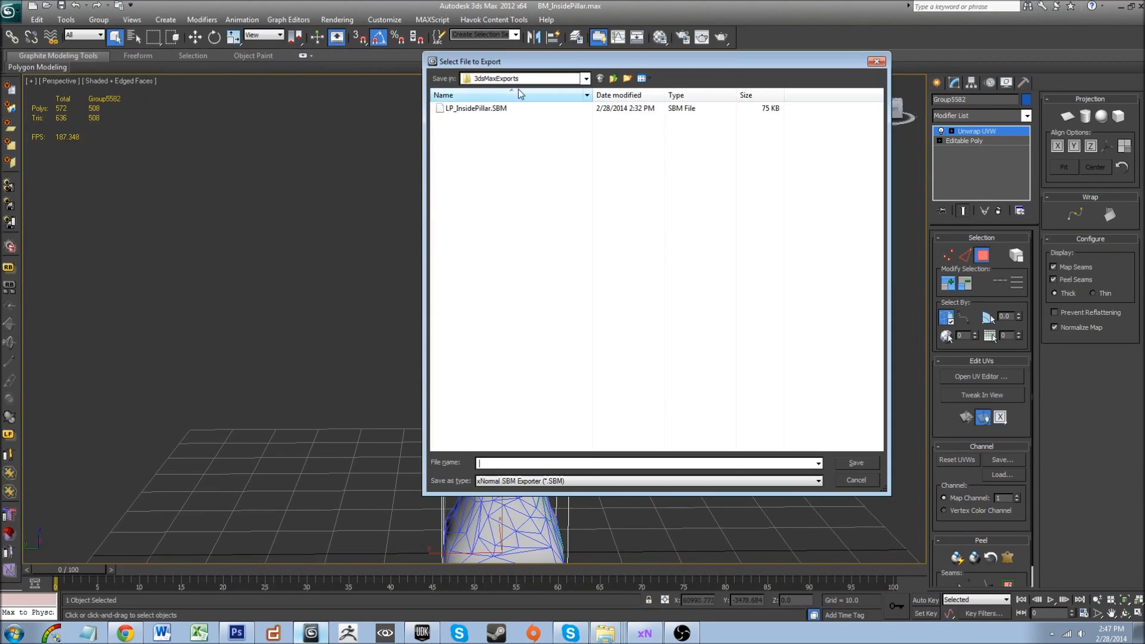
left_click(527, 482)
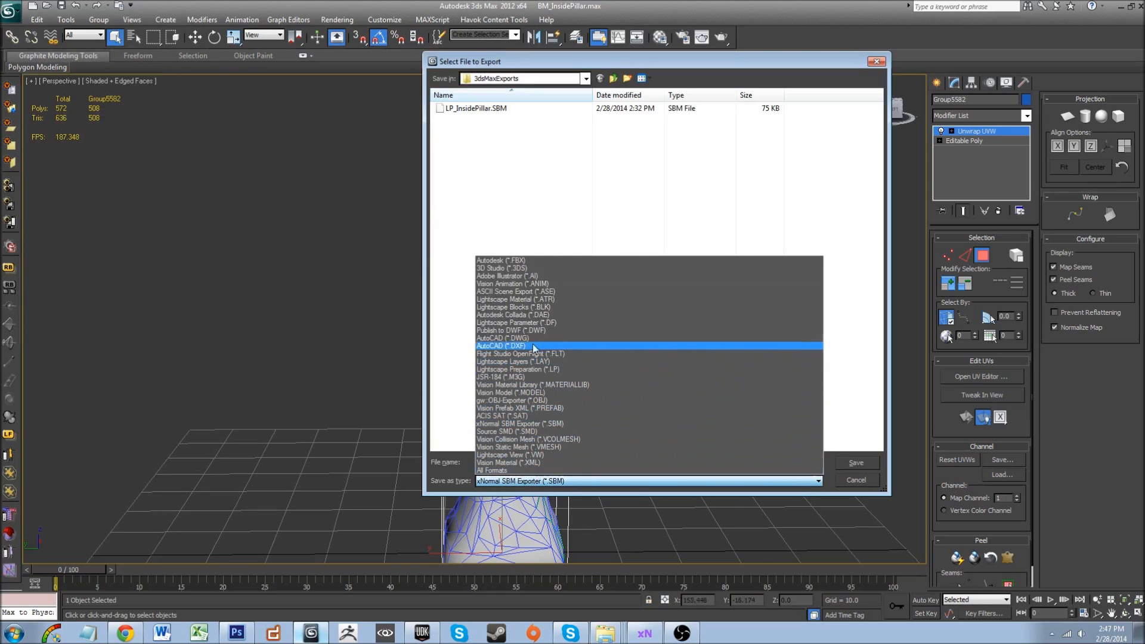
left_click(593, 191)
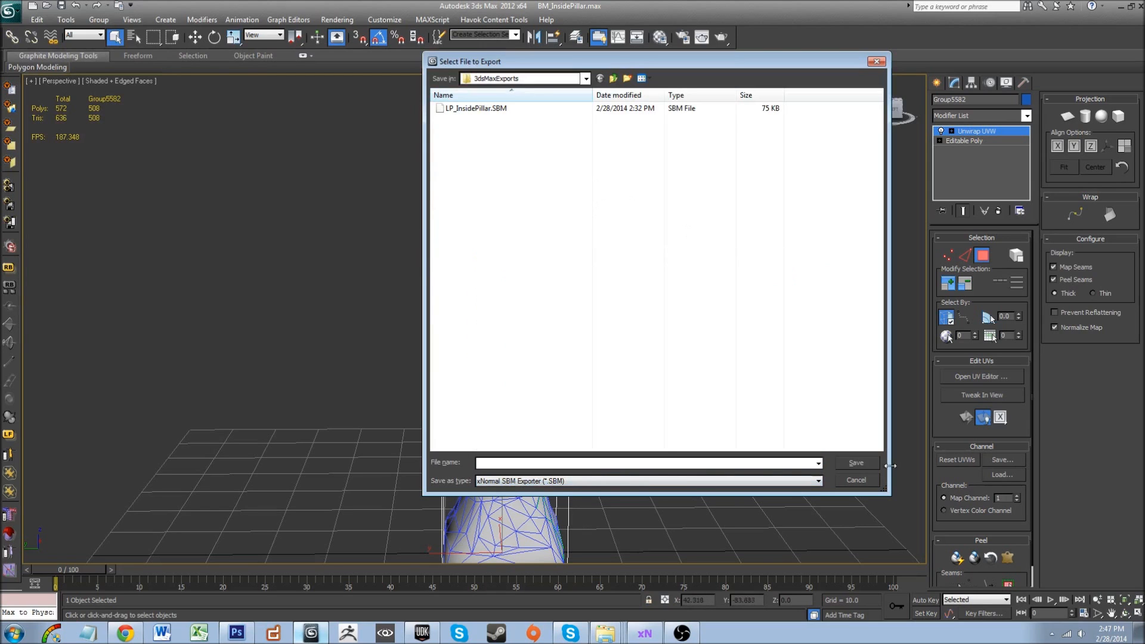
left_click(871, 479)
- Add a second Unwrap UVW modifier to the pillar and set its map channel to 2, abandoning the changes in the modifier
middle_click_drag(662, 391, 746, 346)
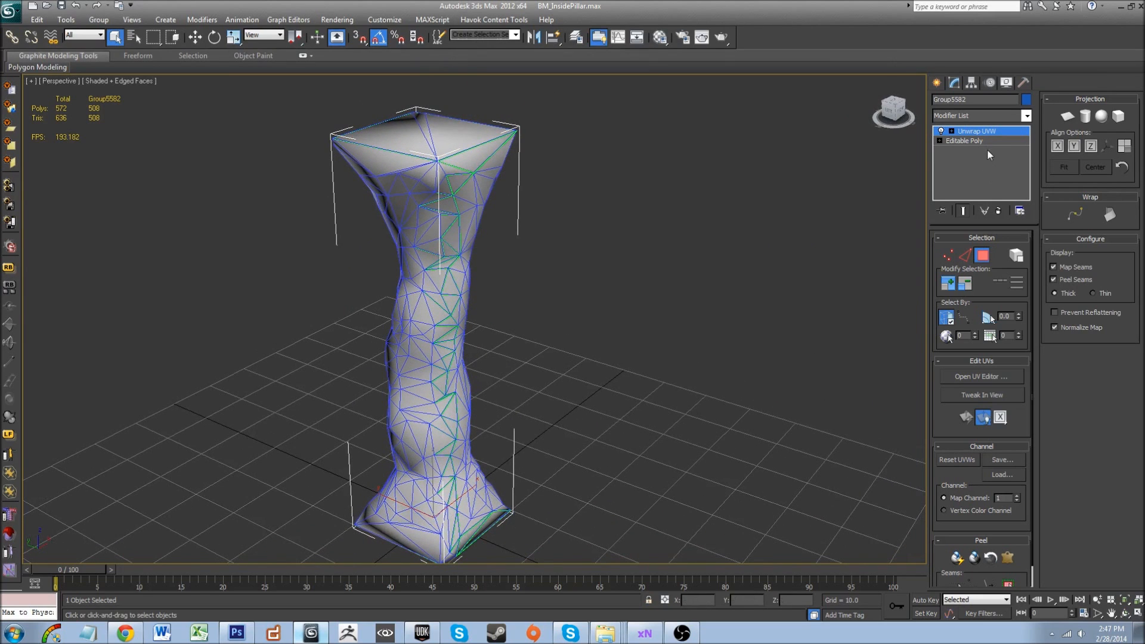
left_click(953, 117)
scroll(978, 334, "down", 10)
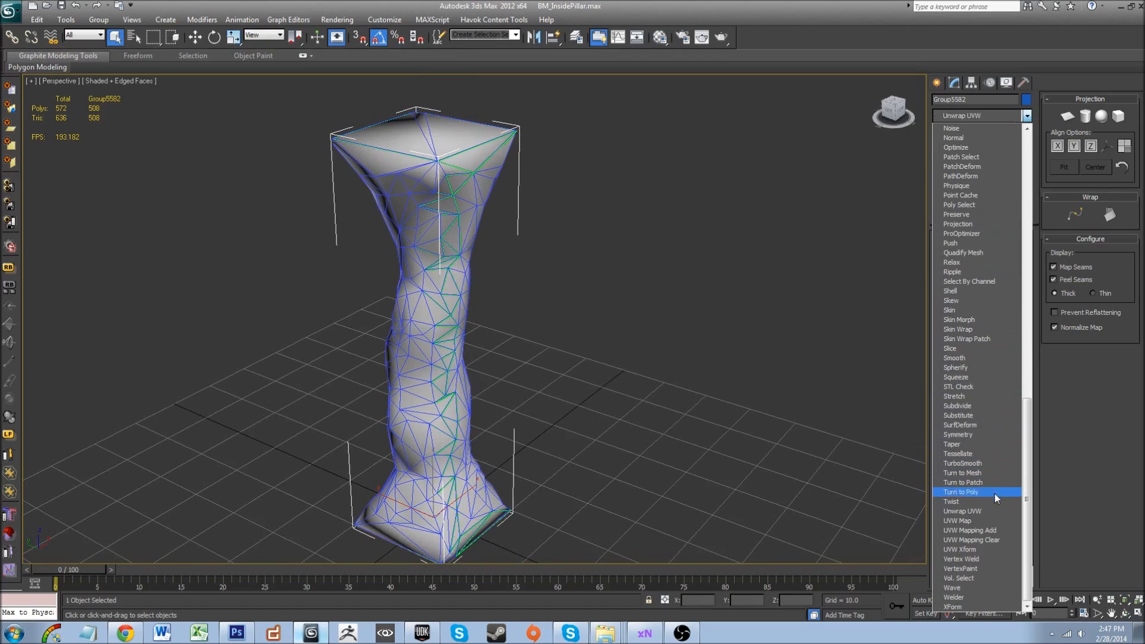
left_click(962, 511)
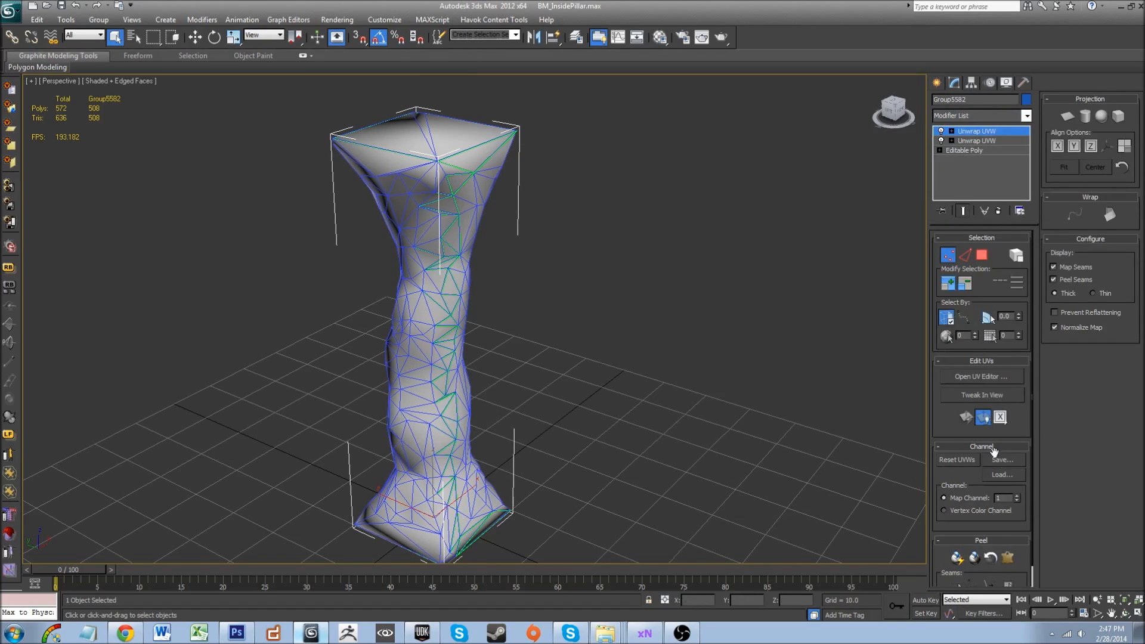
left_click(1017, 496)
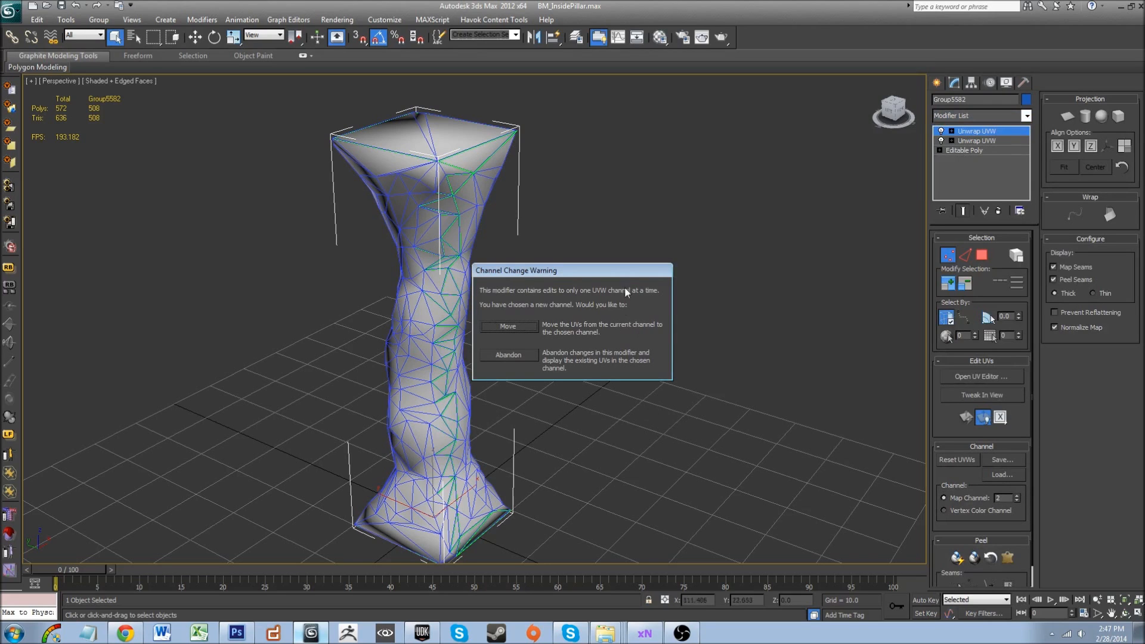
left_click(505, 355)
- Save the UVs of the lower, channel 1 Unwrap UVW modifier as InsidePillar_UV in the 3dsMaxExports folder
left_click(989, 143)
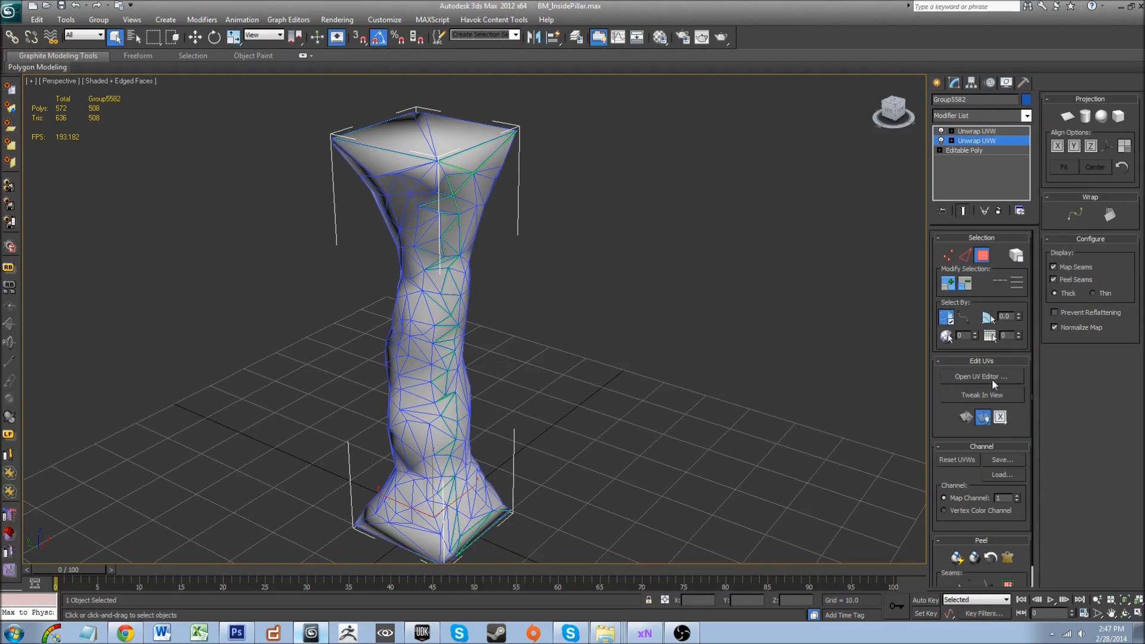
left_click(1003, 460)
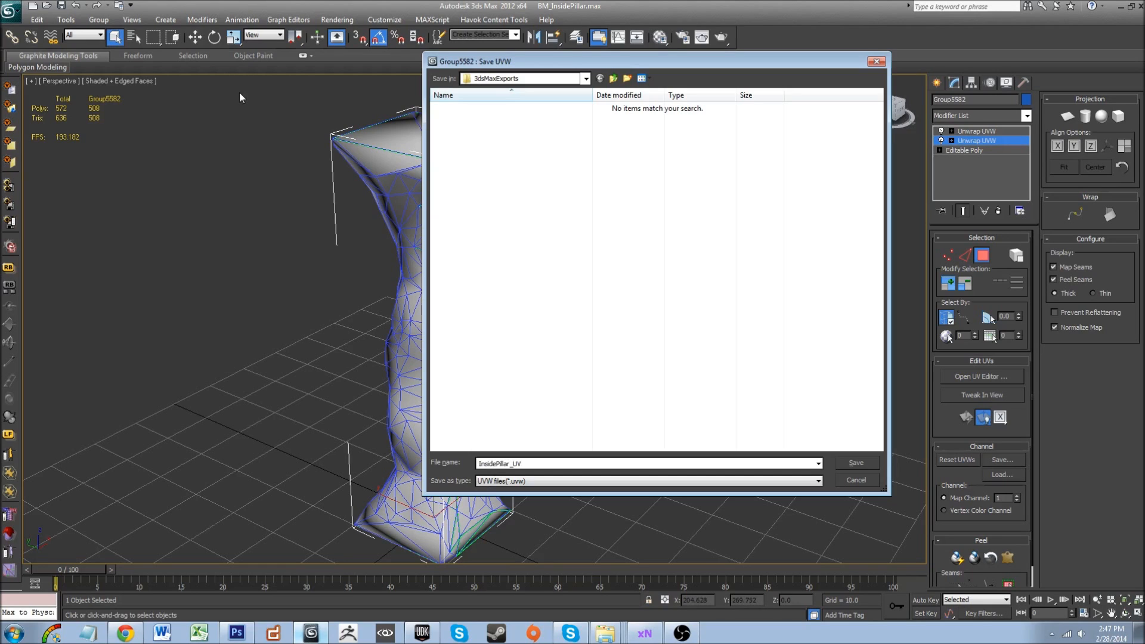
key("Return")
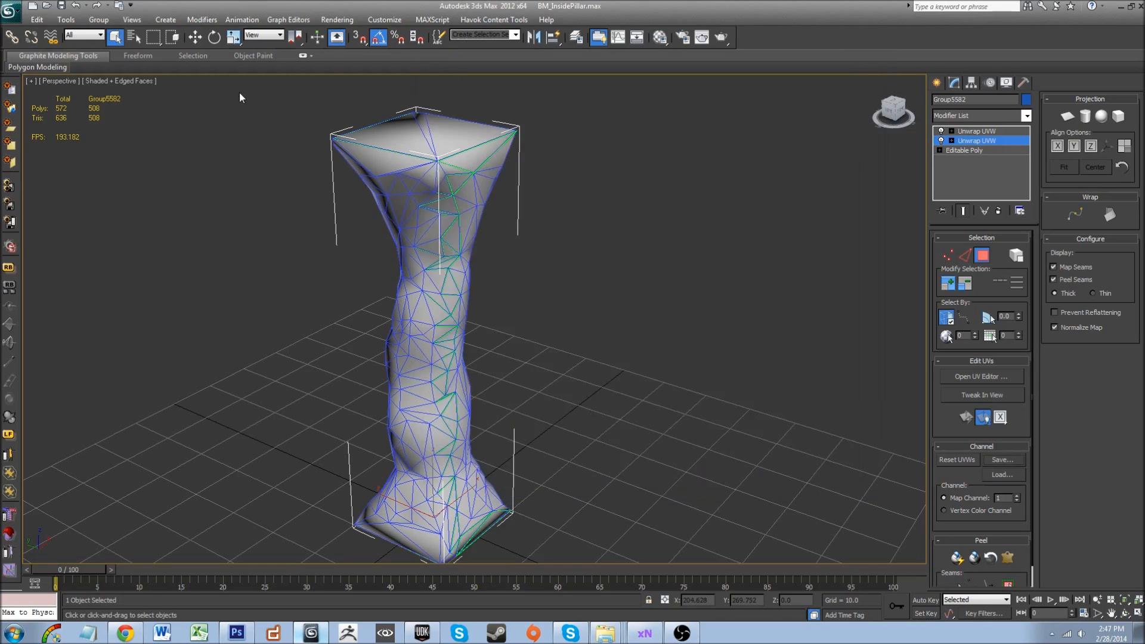
- Load the saved InsidePillar_UV file into the upper Unwrap UVW modifier on channel 2 and check the layout in the UV editor
left_click(977, 130)
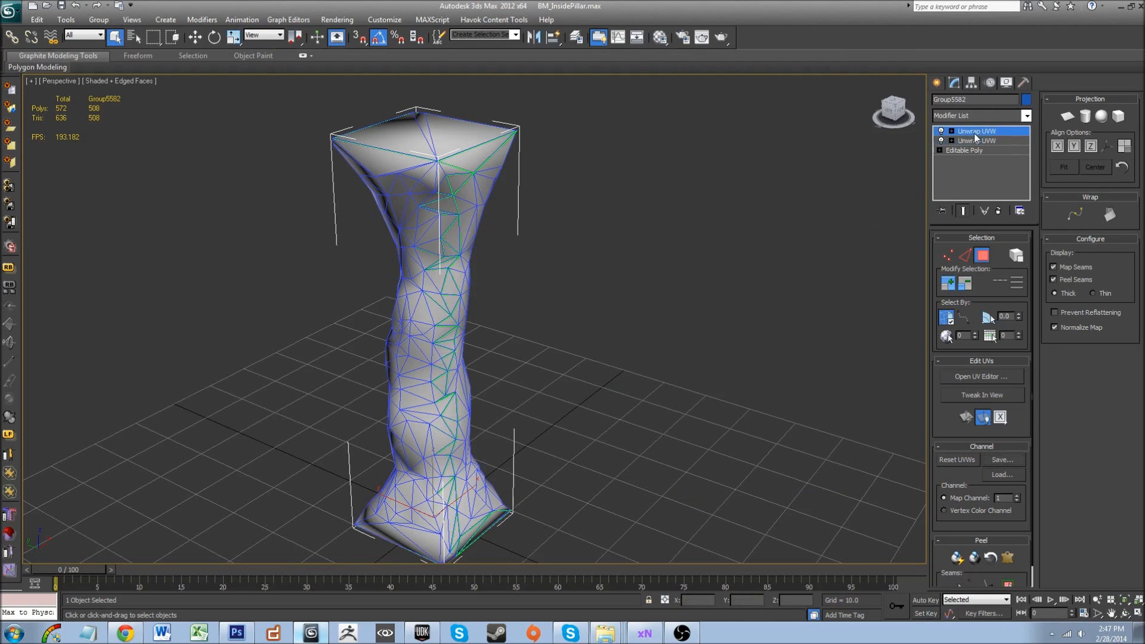
left_click(1007, 474)
left_click(507, 108)
double_click(519, 110)
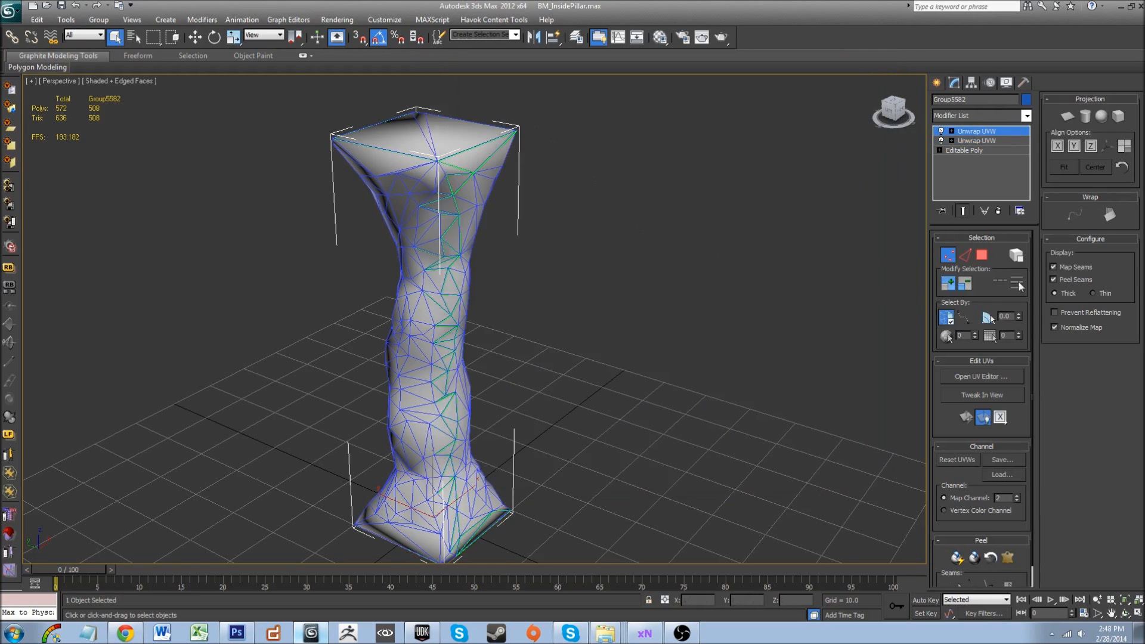
left_click(1011, 377)
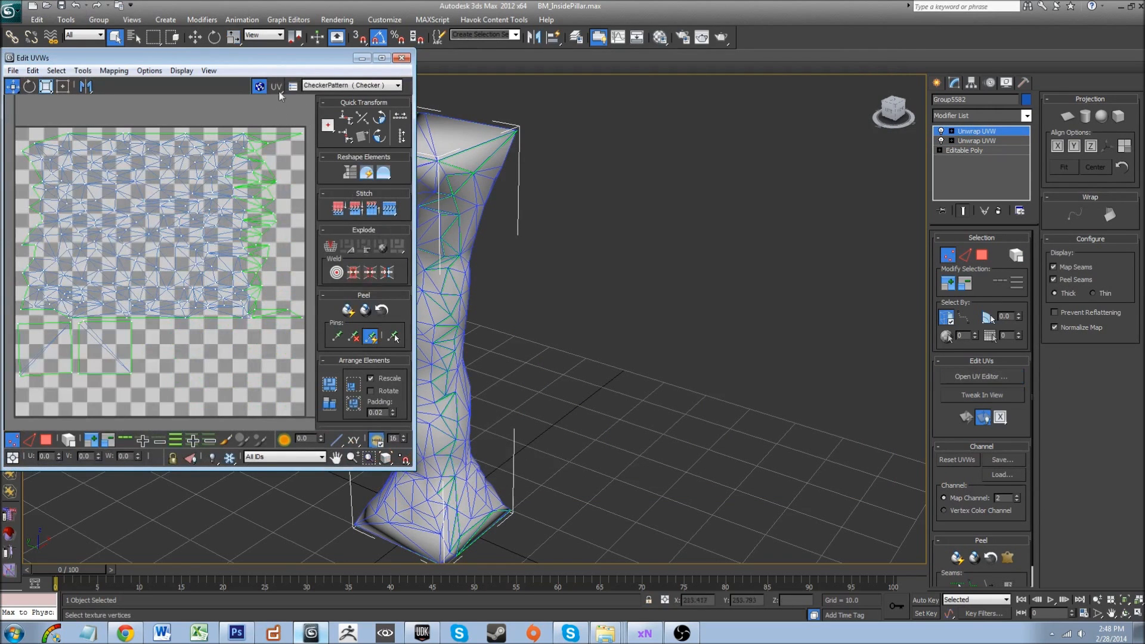
left_click_drag(276, 58, 500, 63)
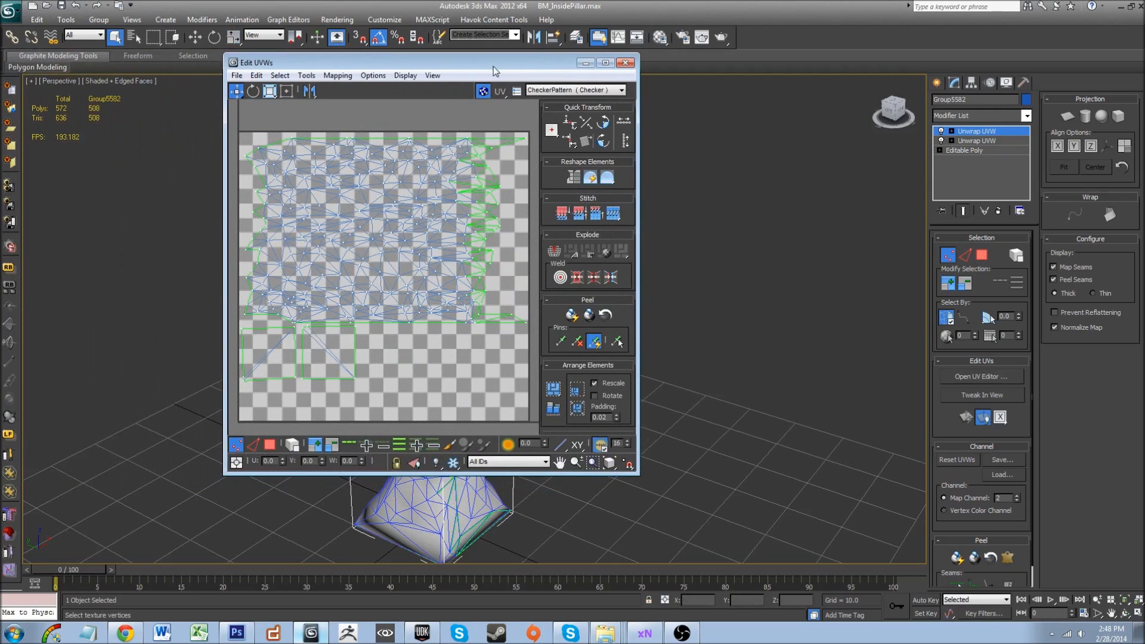
left_click(625, 64)
middle_click_drag(683, 371, 705, 421)
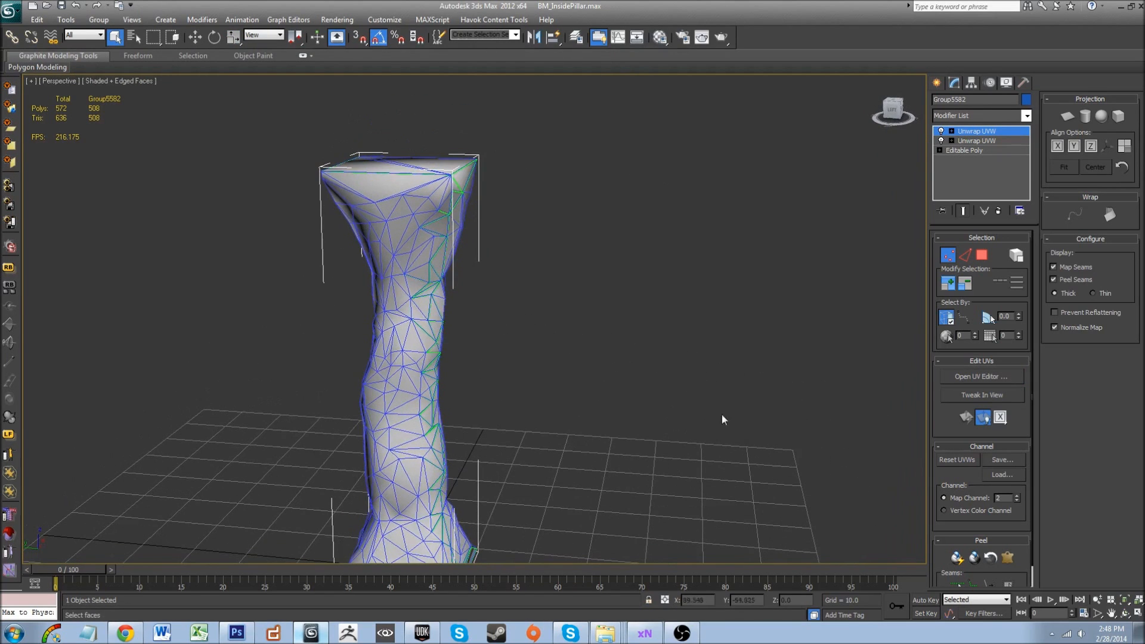
left_click(10, 11)
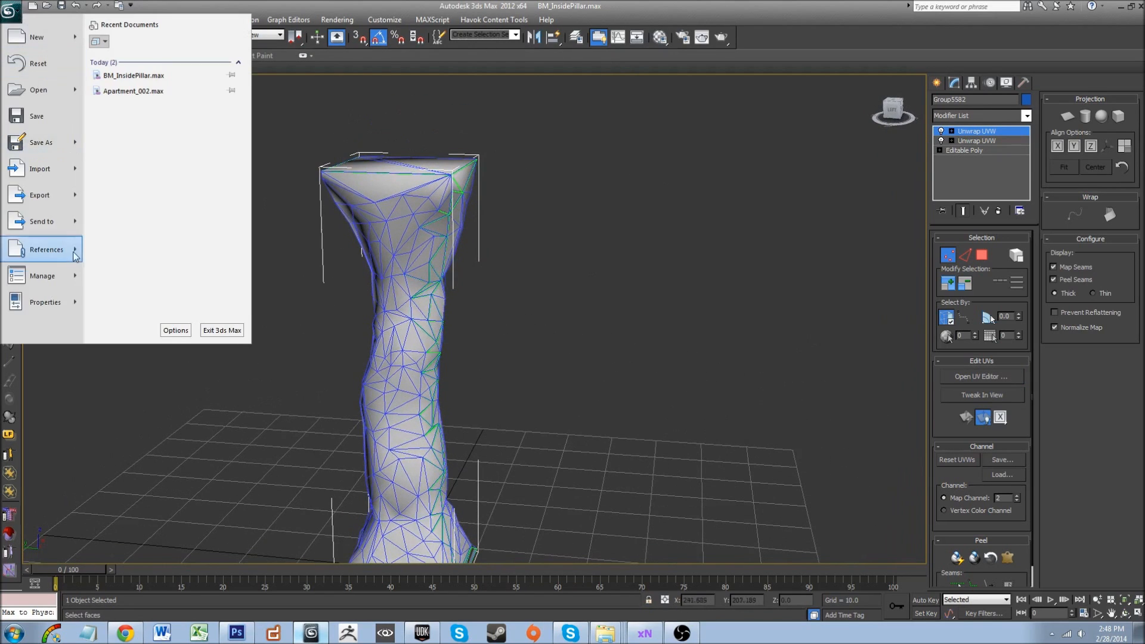
mouse_move(93, 192)
left_click(146, 111)
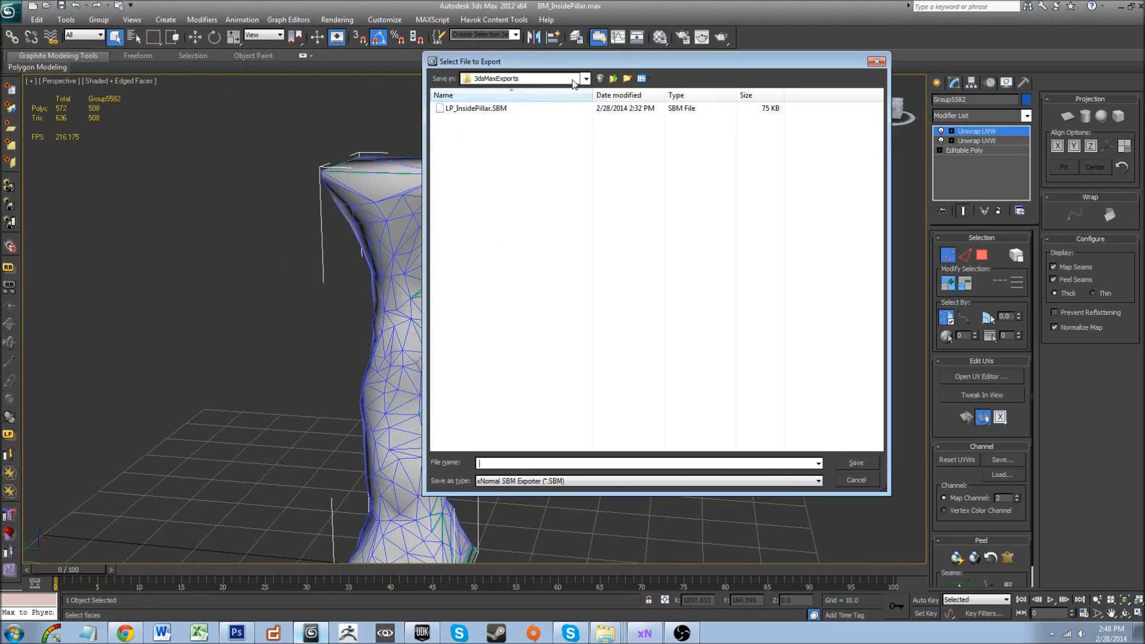
left_click(548, 465)
left_click(542, 481)
left_click(566, 262)
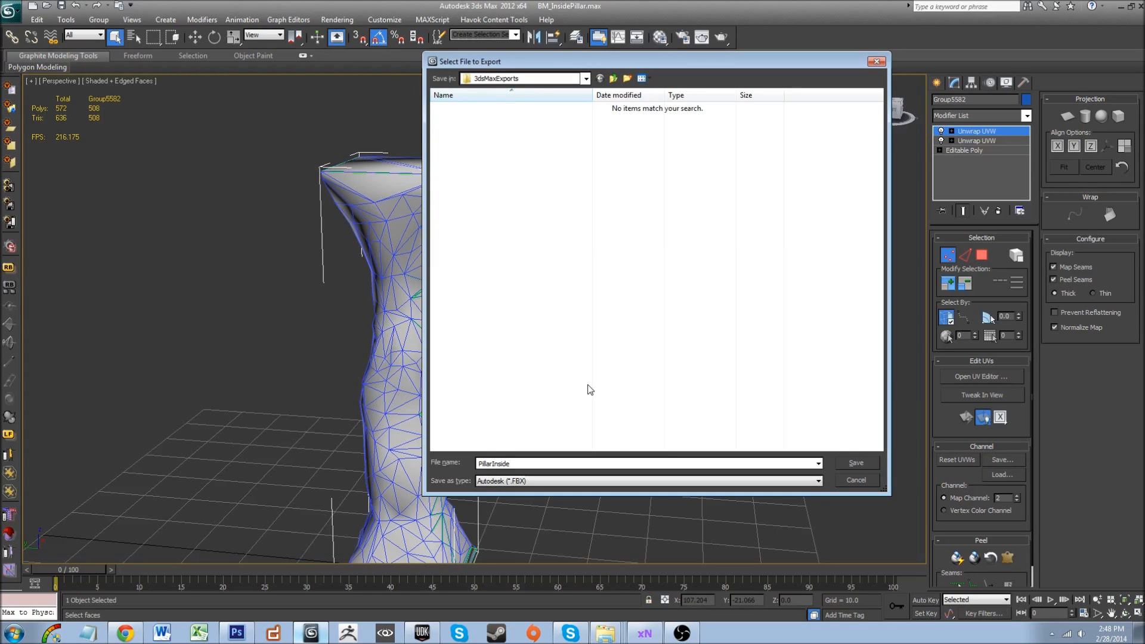
left_click_drag(530, 68, 570, 106)
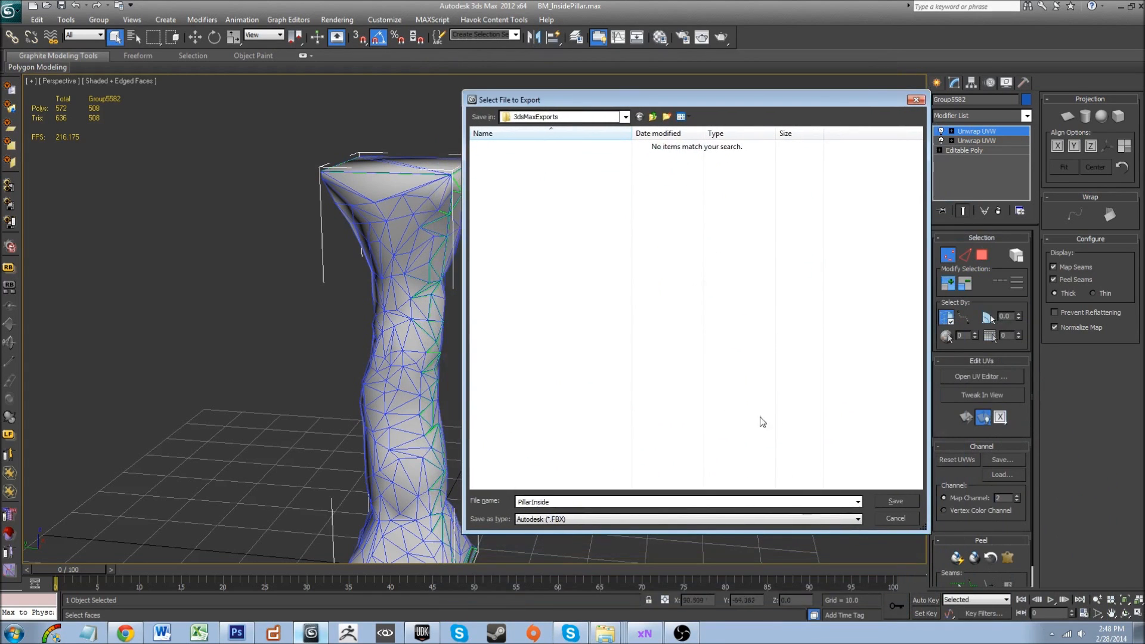
left_click(896, 517)
- Examine the pillar's pivot position from several angles with Affect Pivot Only, and return to its modifier settings
middle_click_drag(512, 418, 714, 348)
middle_click_drag(645, 326, 657, 356)
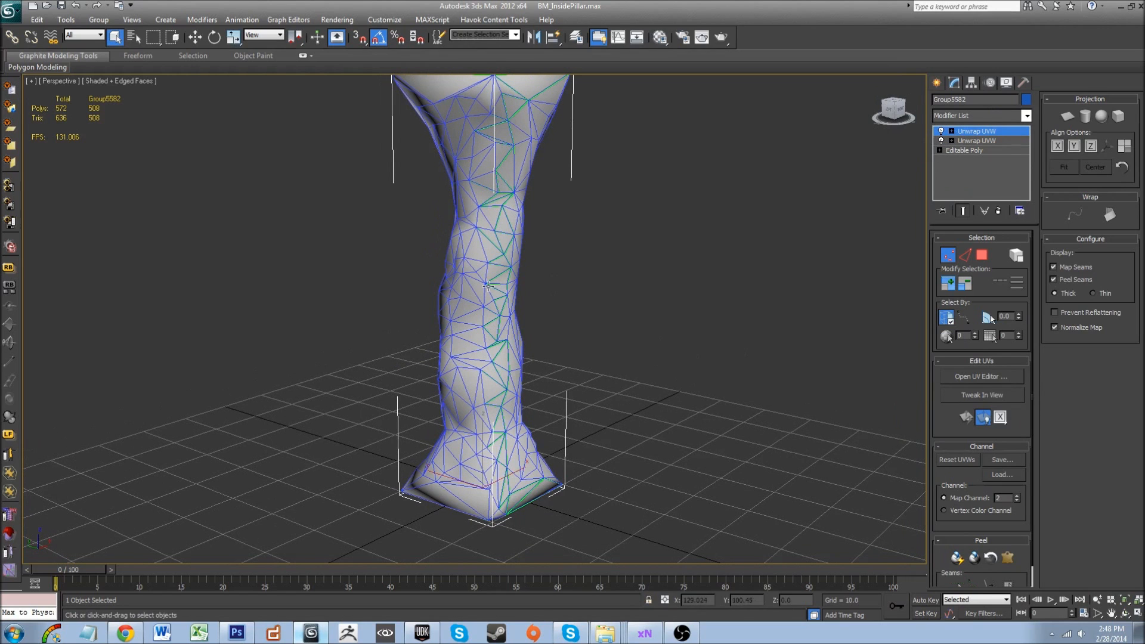
middle_click_drag(501, 272, 579, 349)
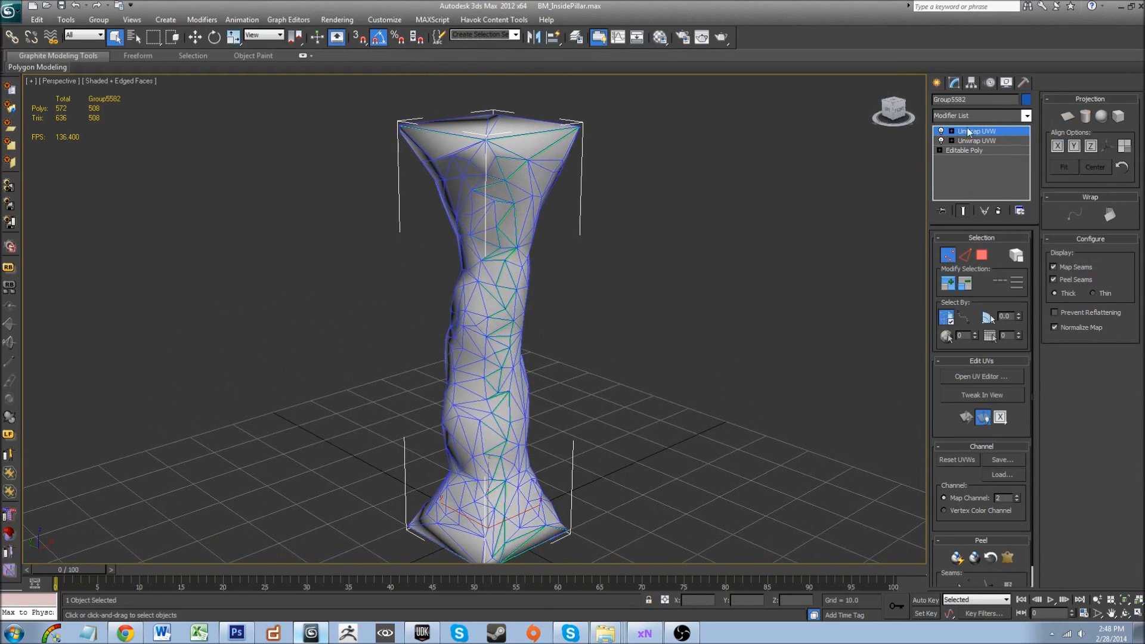
left_click(971, 85)
left_click(983, 158)
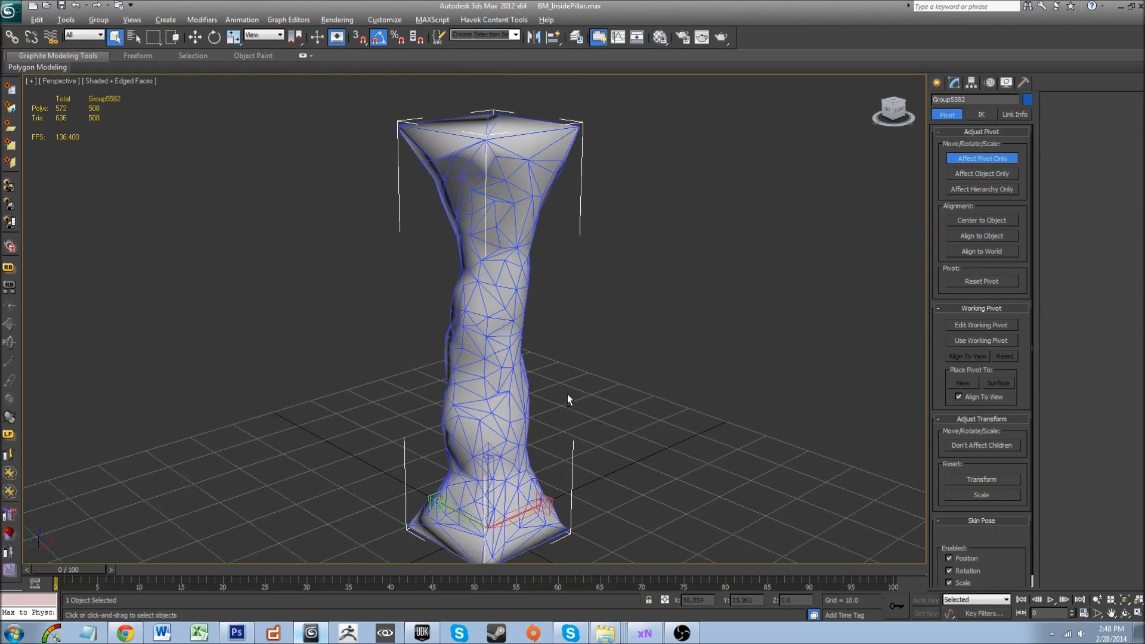
middle_click_drag(567, 396, 531, 375, "alt")
left_click(971, 160)
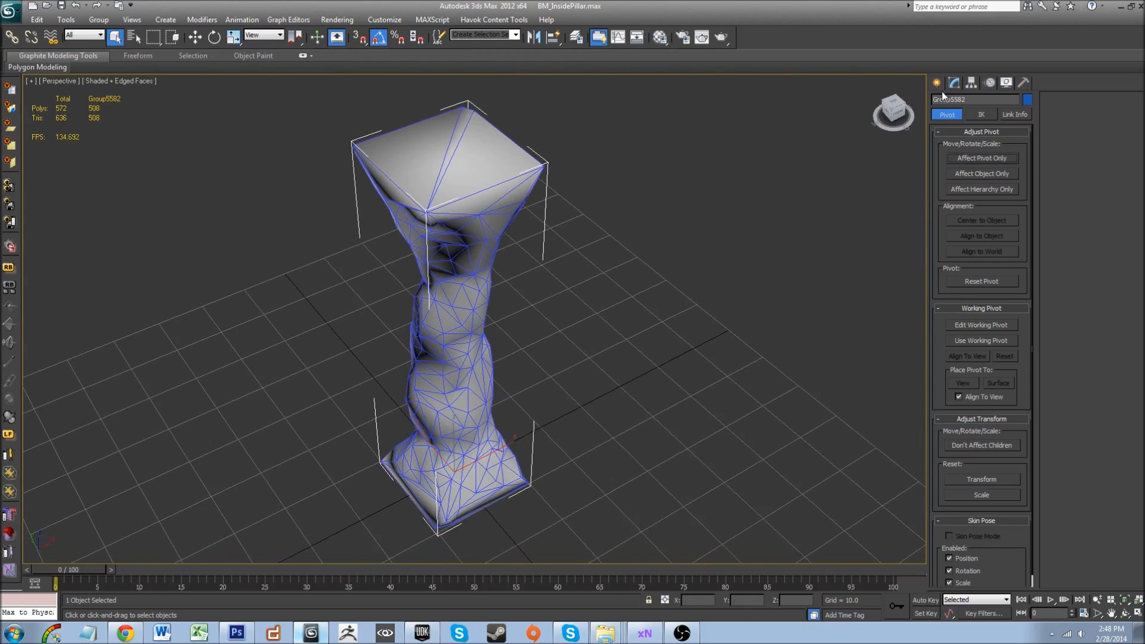
left_click(954, 82)
middle_click_drag(642, 378, 670, 365, "alt")
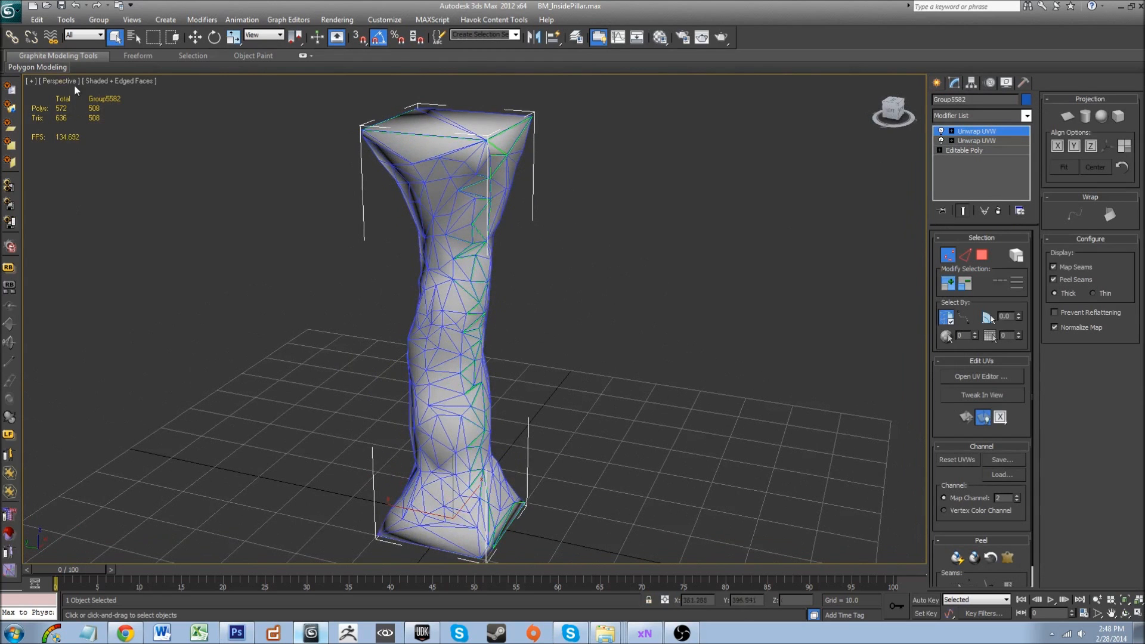
- Start exporting the pillar to the 3dsMaxExports folder under the file name InsidePillar.fbx
left_click(11, 11)
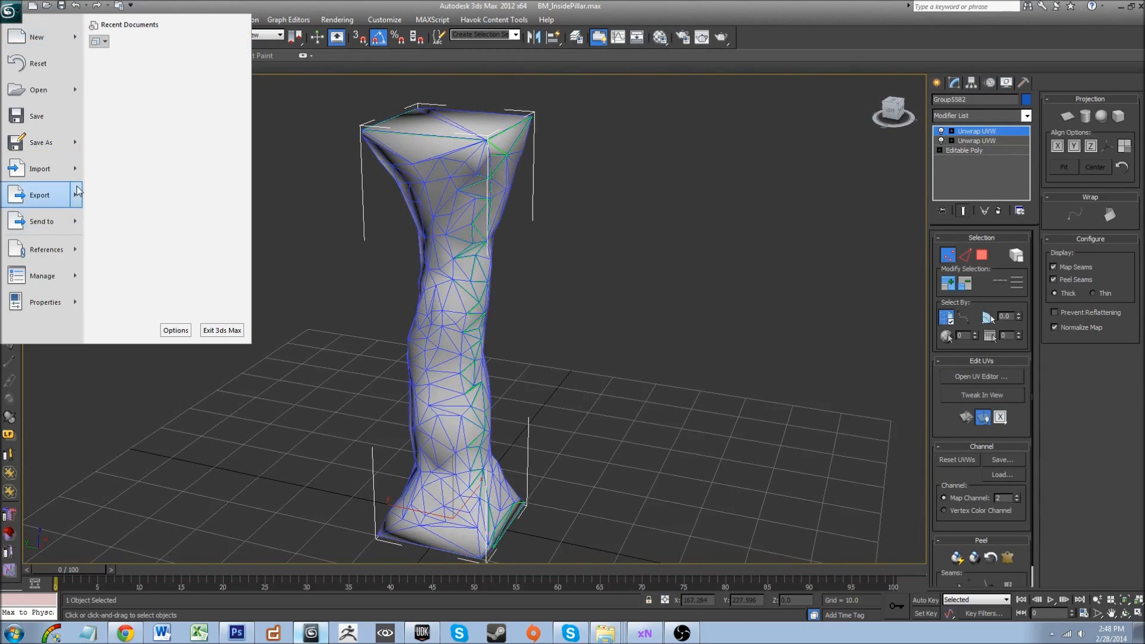
left_click(168, 154)
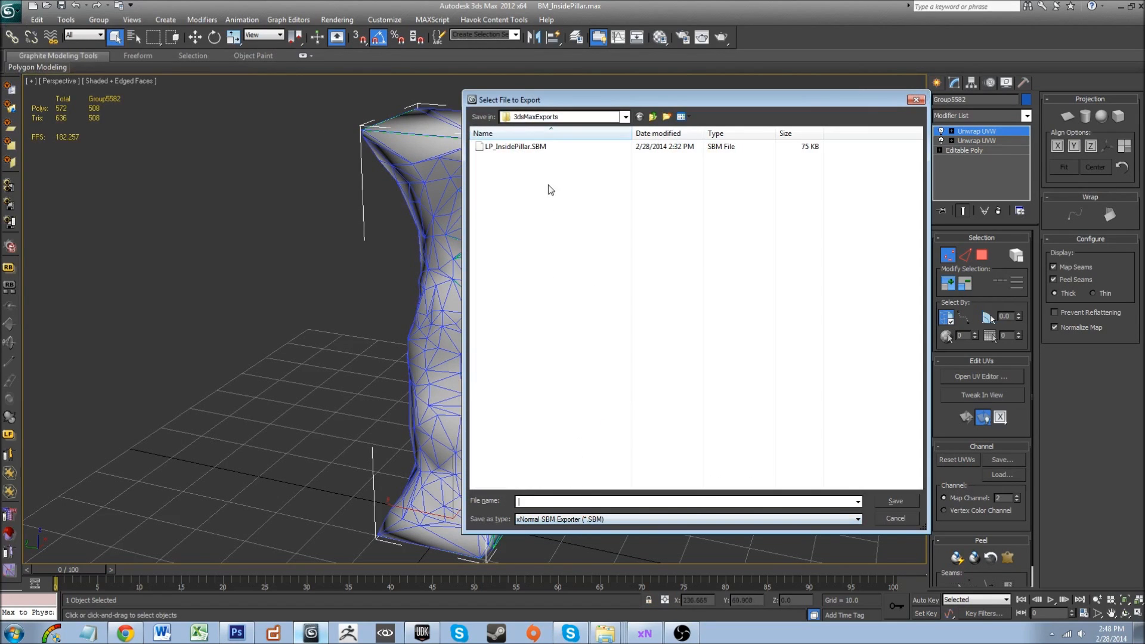
left_click(525, 149)
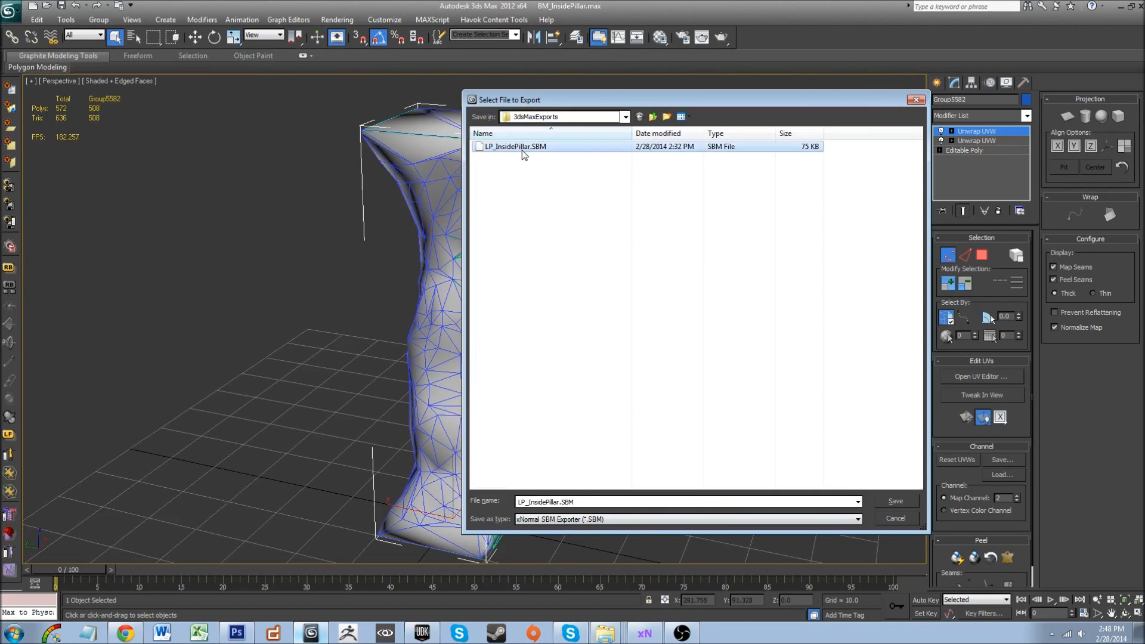
double_click(573, 501)
left_click(573, 502)
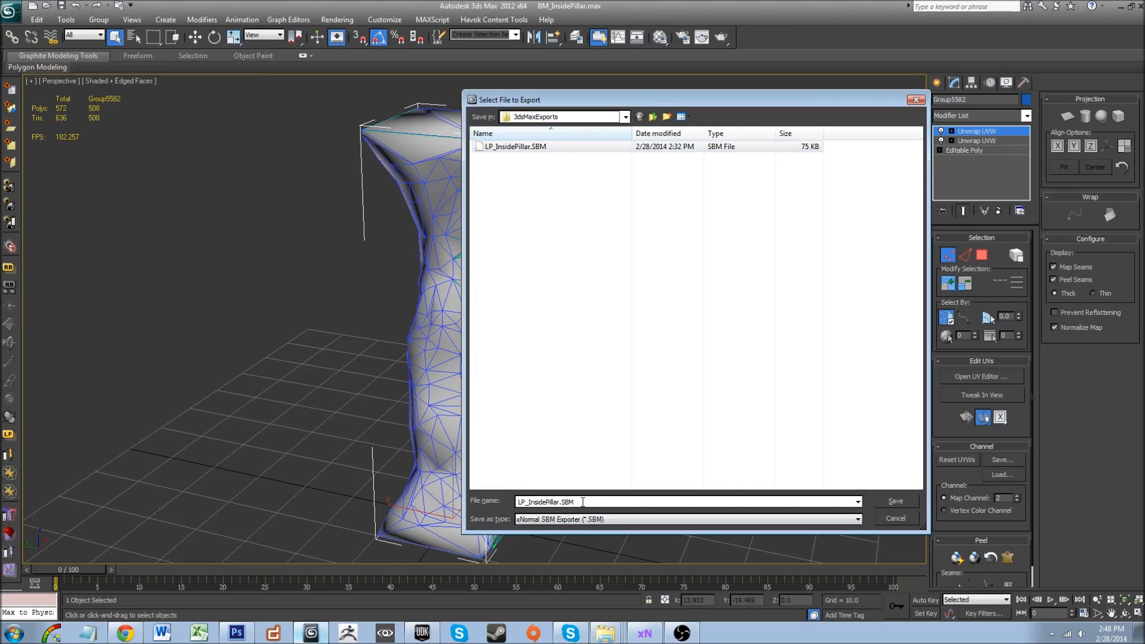
key("BackSpace")
key("BackSpace")
key("BackSpace")
key("BackSpace")
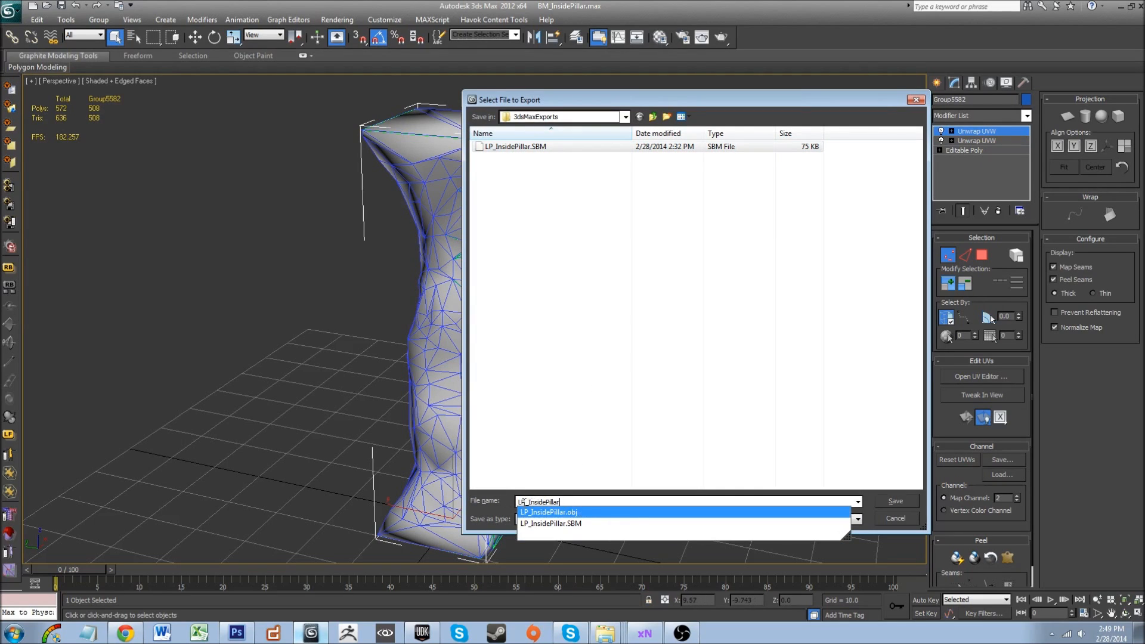
key("BackSpace")
key("BackSpace")
key("BackSpace")
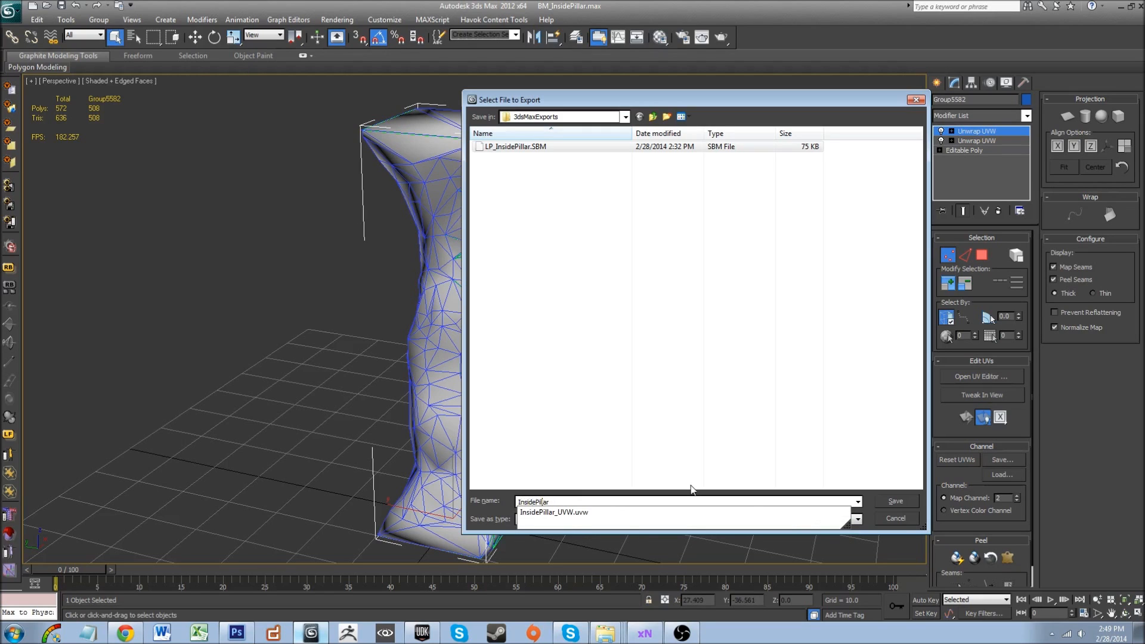
type(".fbx")
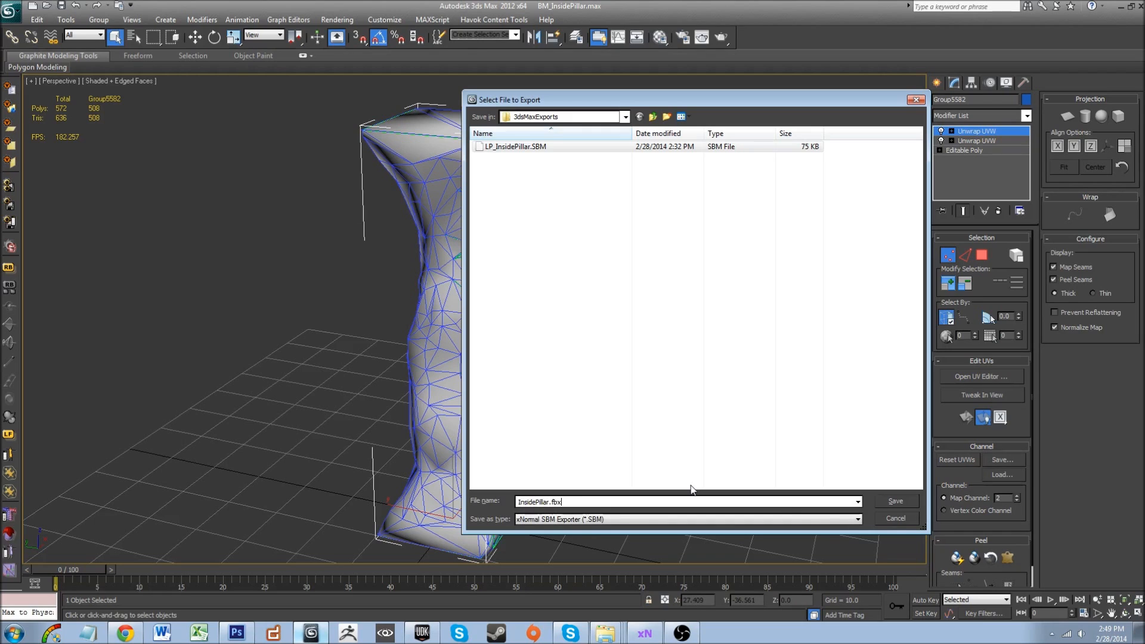
key("Return")
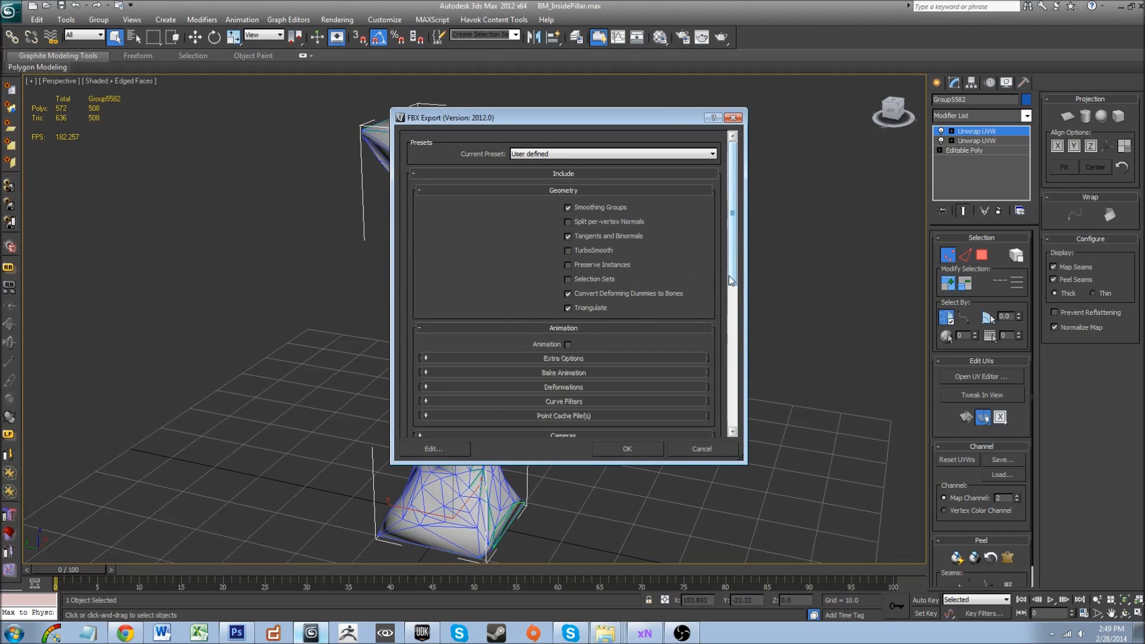
- Review the FBX geometry options and run the export with Smoothing Groups, Tangents and Binormals, and Triangulate enabled
scroll(729, 275, "down", 1)
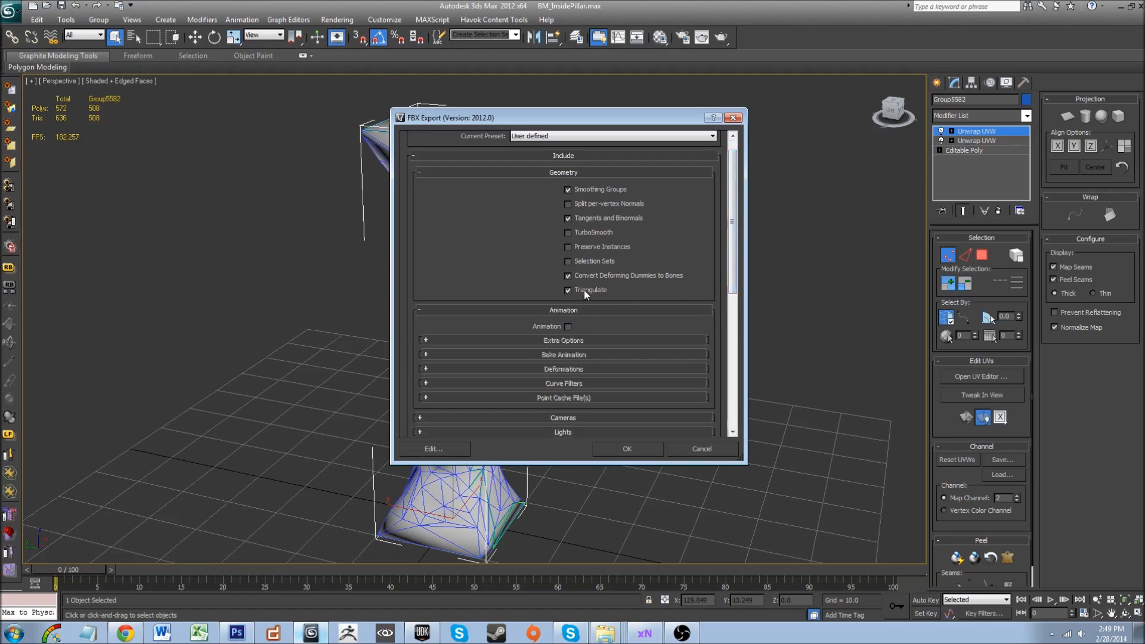
left_click_drag(731, 291, 683, 280)
left_click(646, 449)
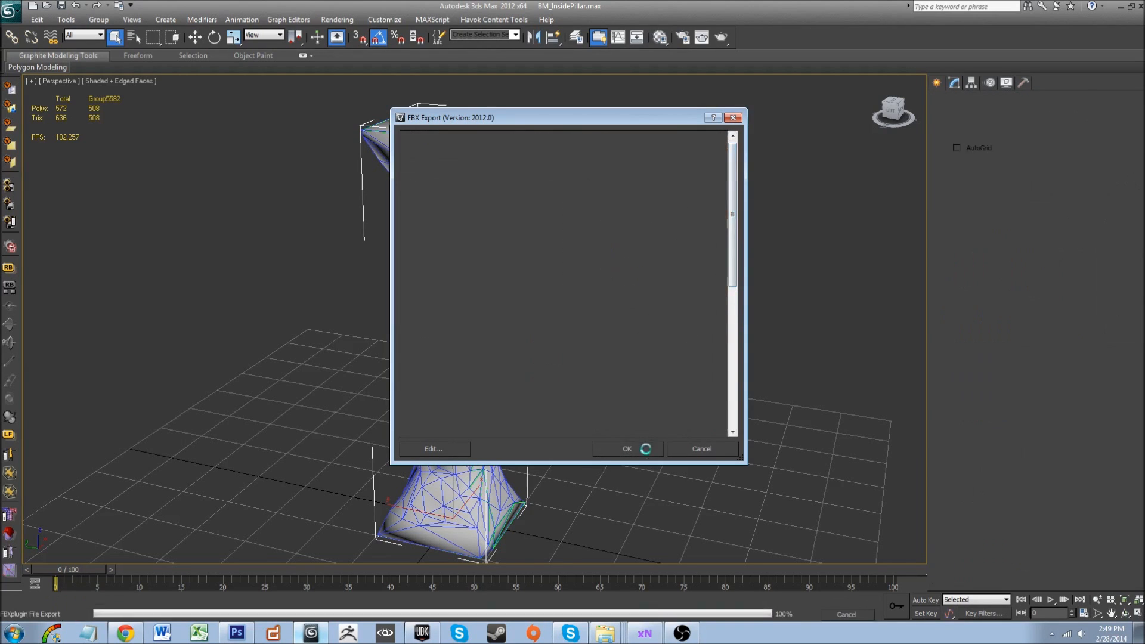
middle_click_drag(481, 348, 550, 354)
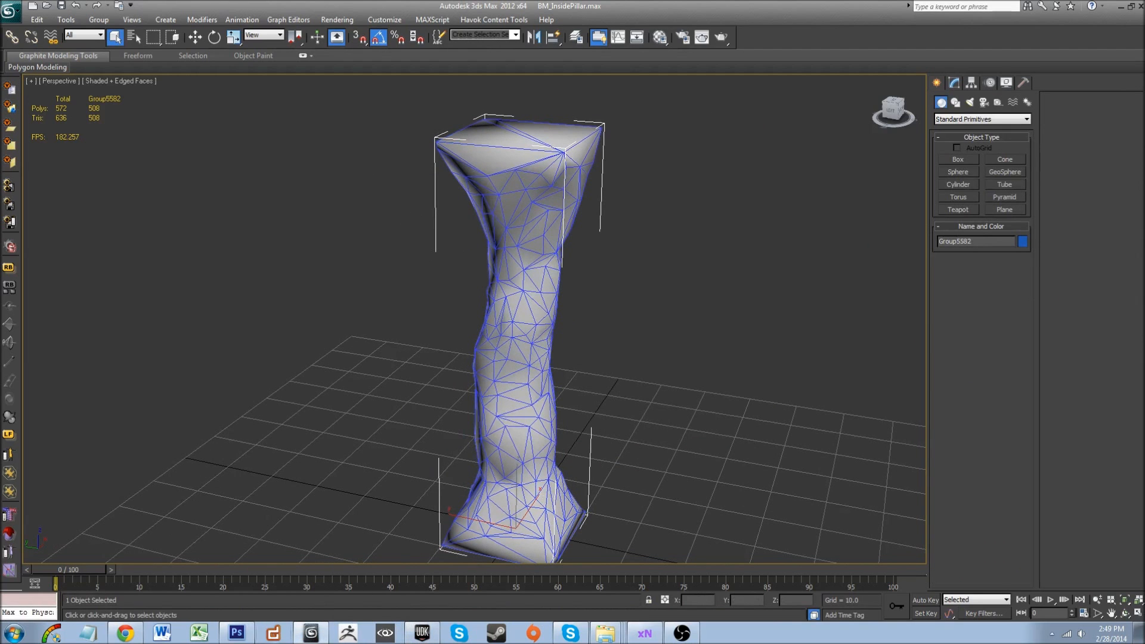
- Switch to the Unreal Development Kit and choose InsidePillar.fbx from FractureBased's 3dsMaxExports folder for import
left_click(422, 633)
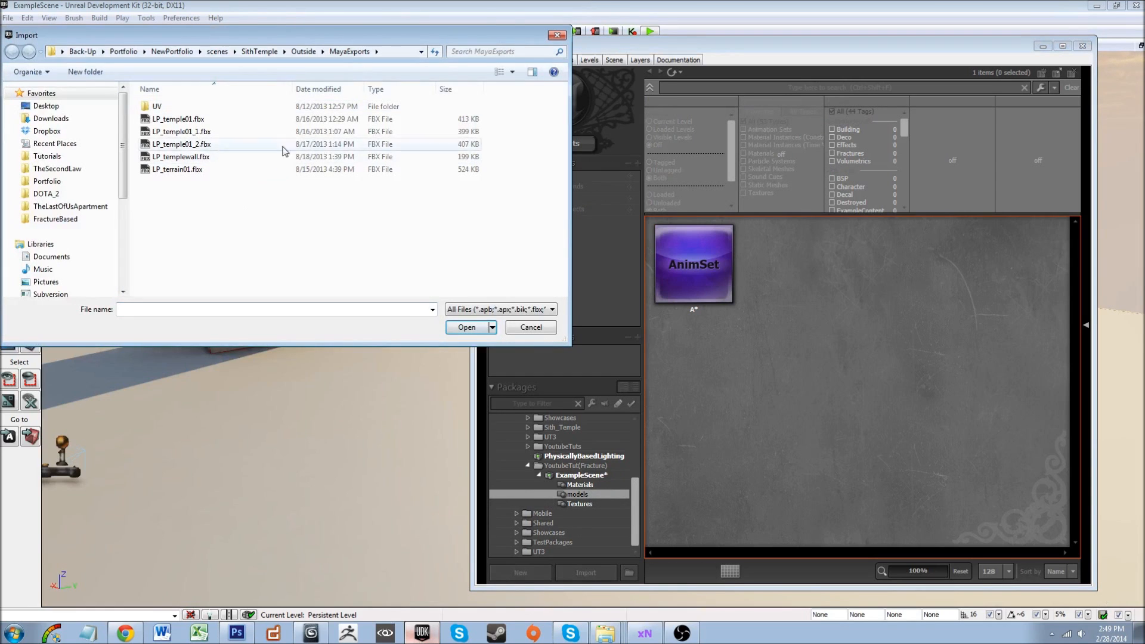
left_click(217, 51)
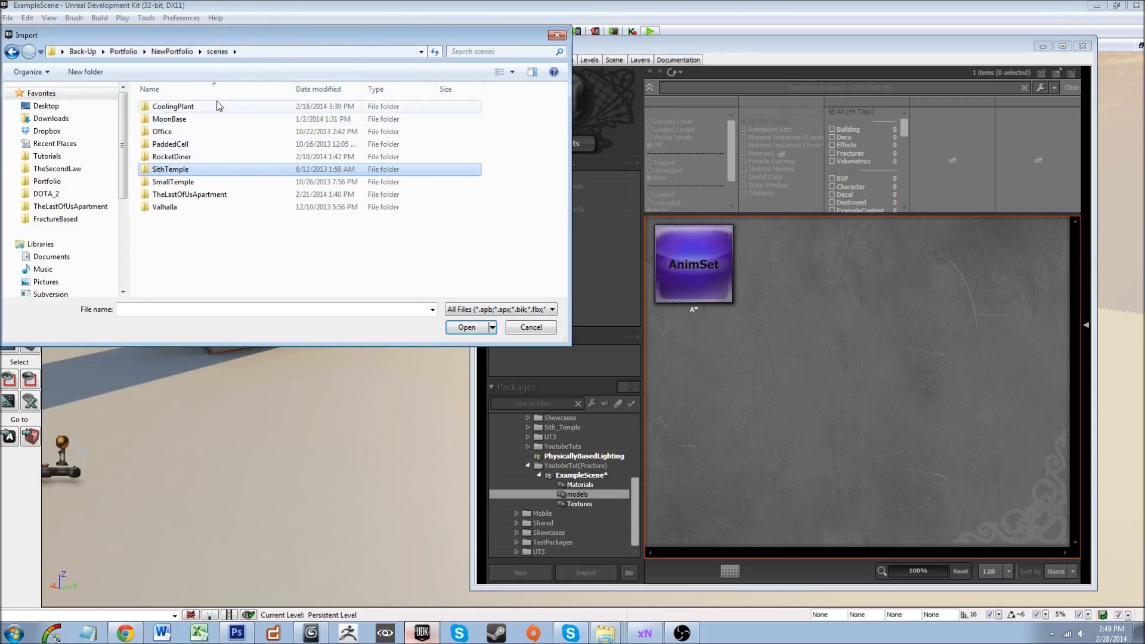
left_click(173, 51)
left_click(70, 216)
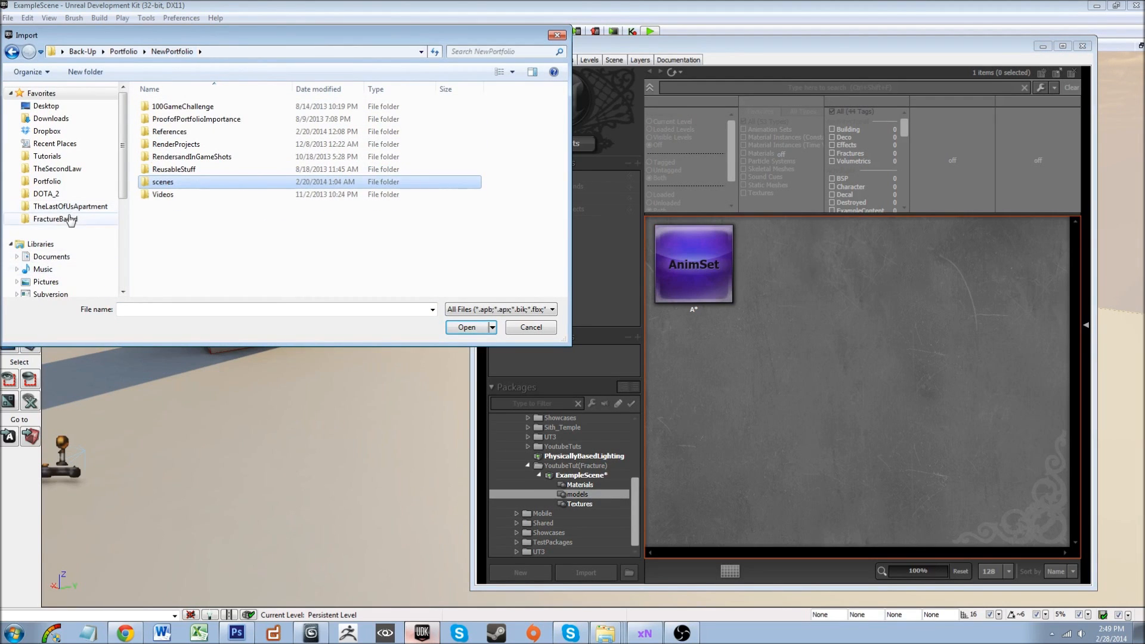
double_click(317, 107)
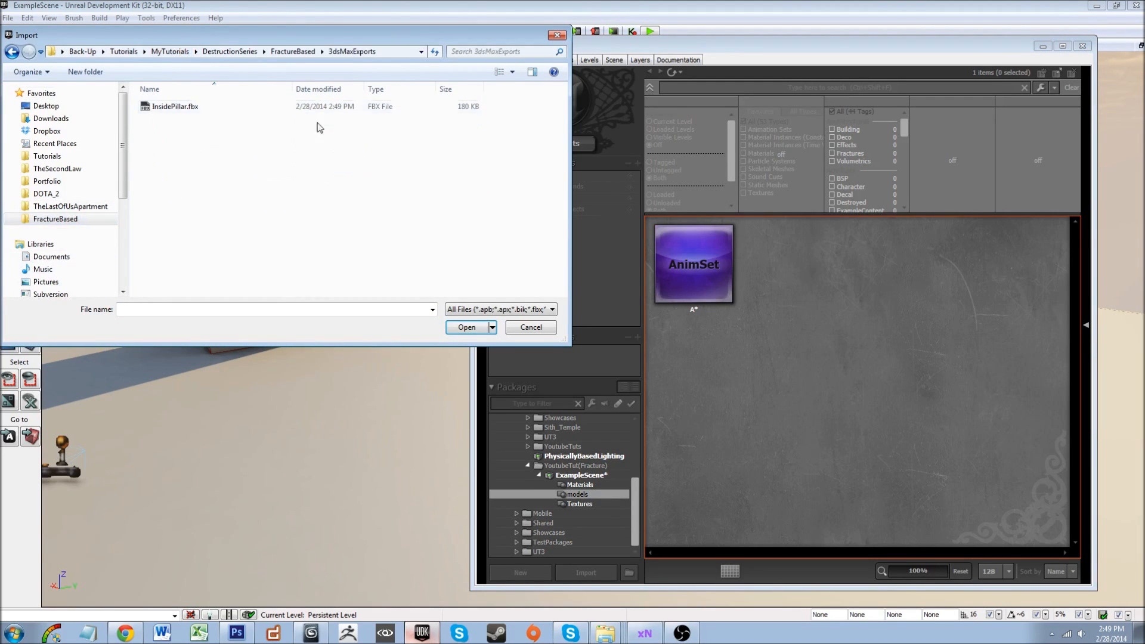
left_click(285, 108)
left_click(461, 328)
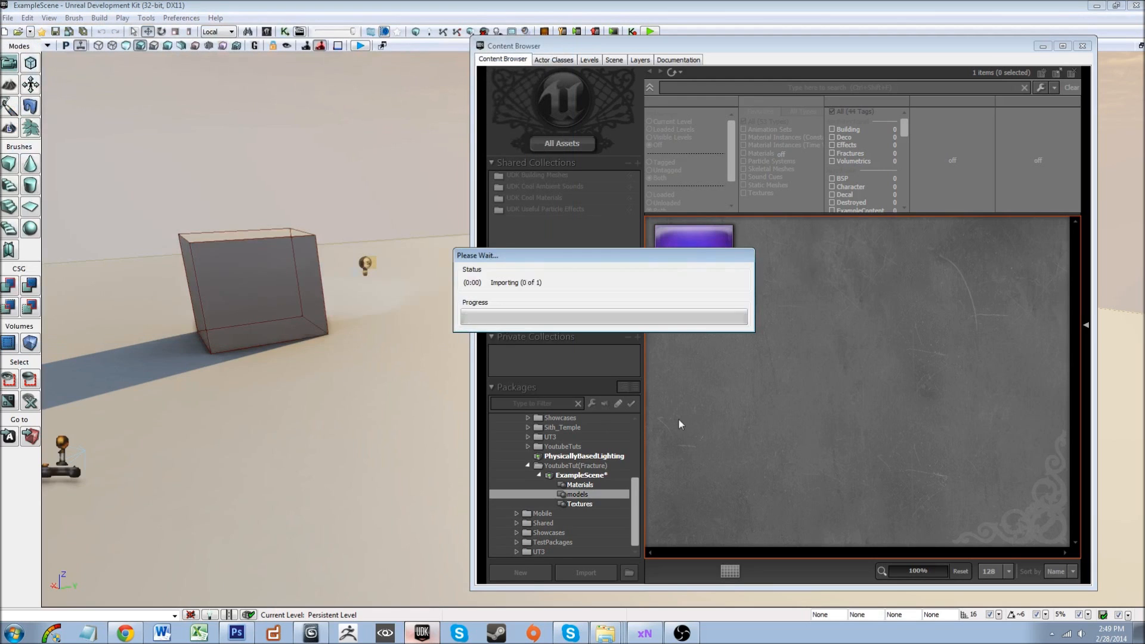
- Turn off Import Morph Targets, Import Animations and Import Rigid Animation, and import InsidePillar into the models group of ExampleScene
left_click_drag(678, 371, 690, 392)
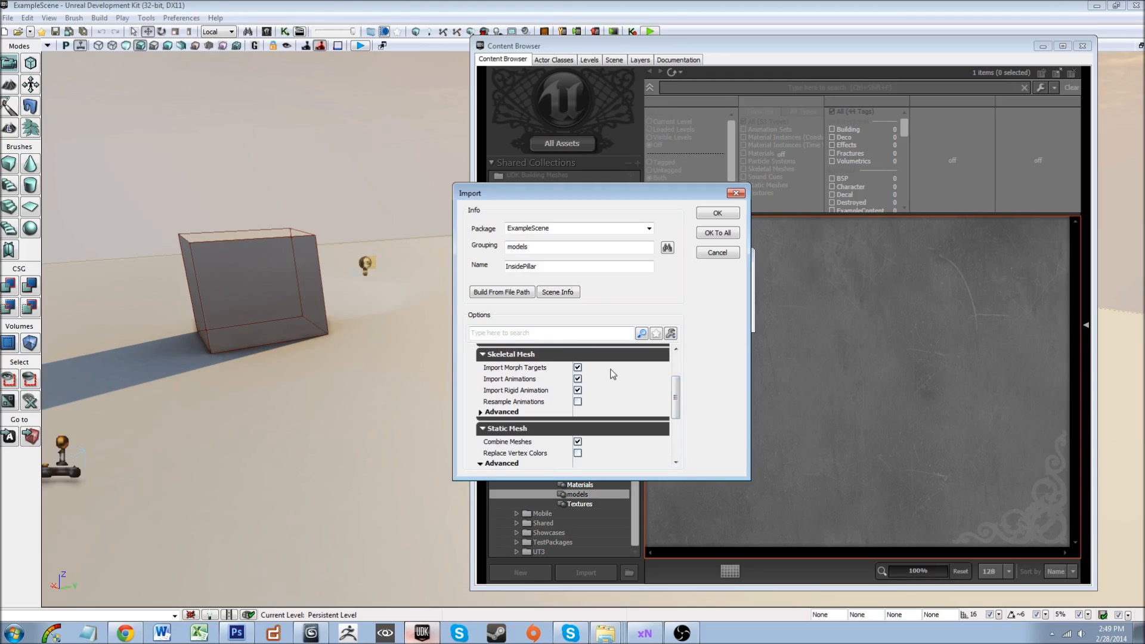
left_click(578, 380)
left_click(579, 368)
left_click(578, 390)
left_click_drag(678, 412, 670, 452)
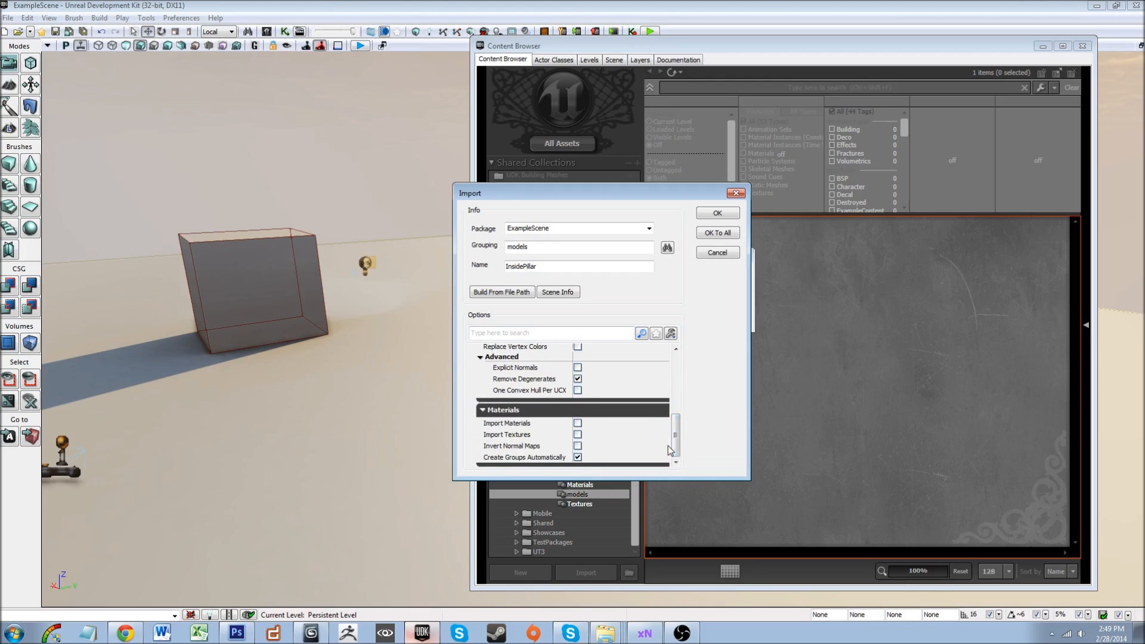
left_click(715, 216)
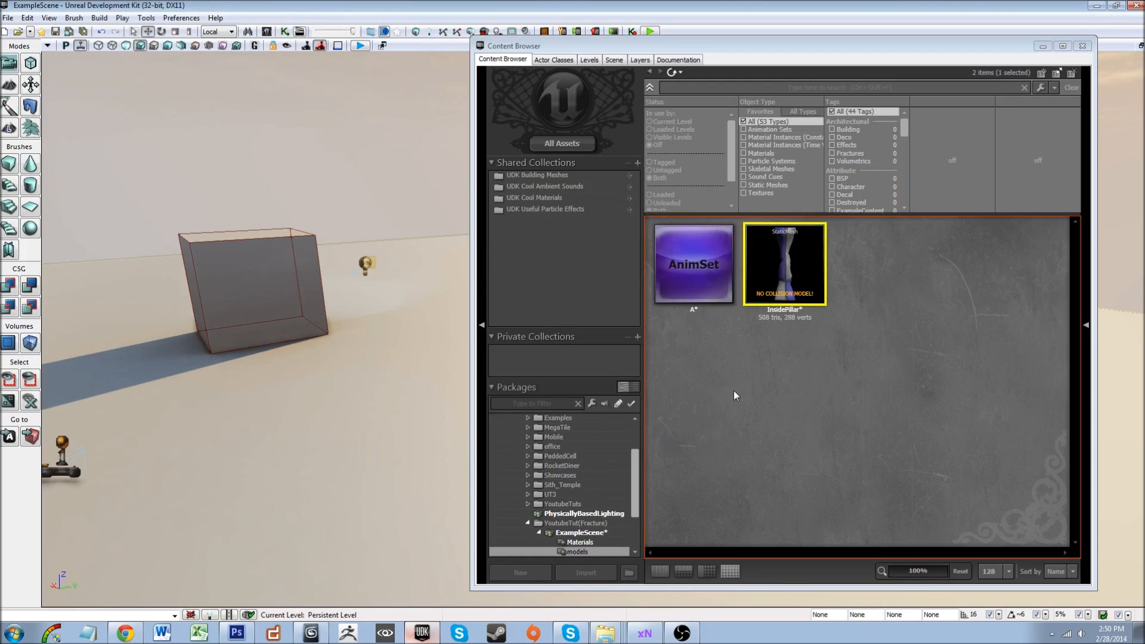
- Choose PillarInside_d, PillarInside_n and PillarInside_s from Texturing's Photoshop folder for the Textures group, and import PillarInside_d with default options
scroll(610, 517, "down", 2)
left_click(607, 514)
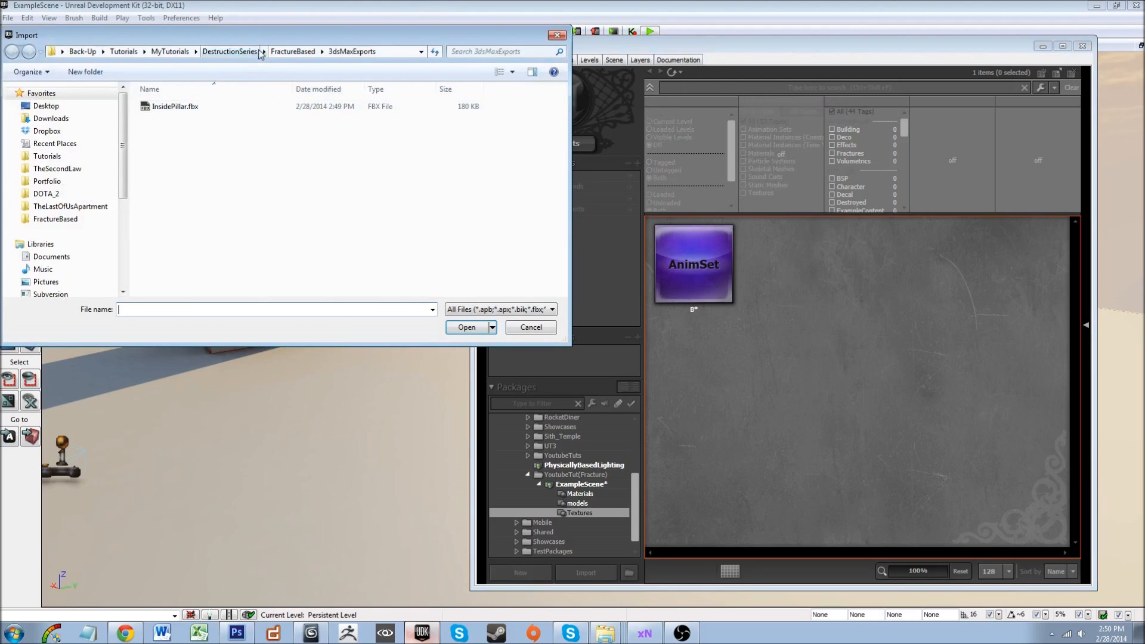
left_click(282, 52)
double_click(196, 141)
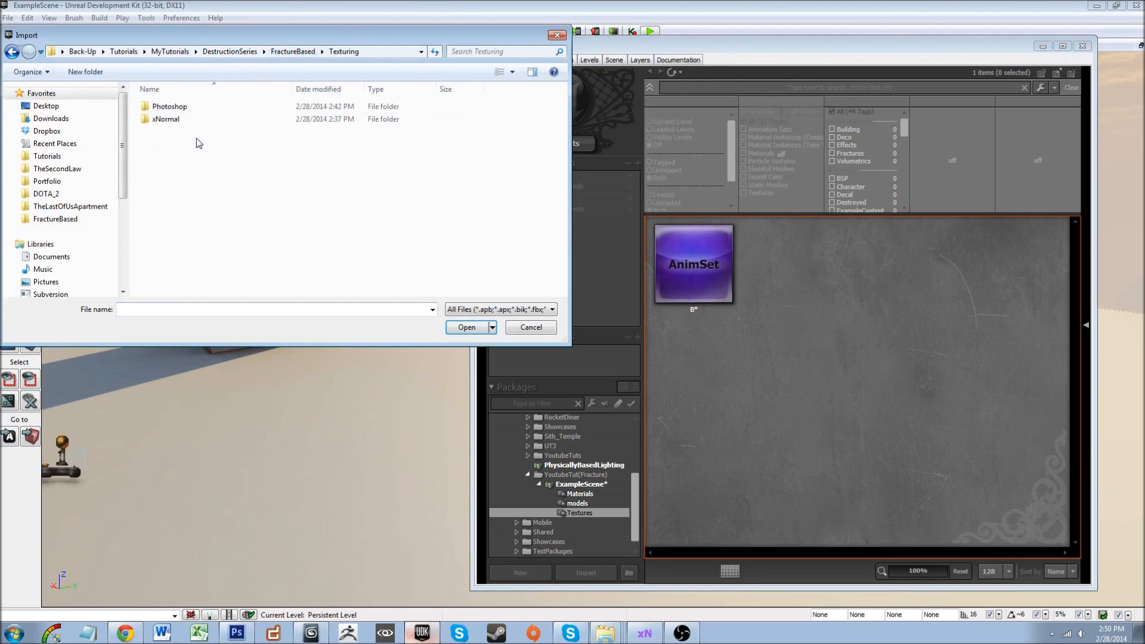
double_click(202, 106)
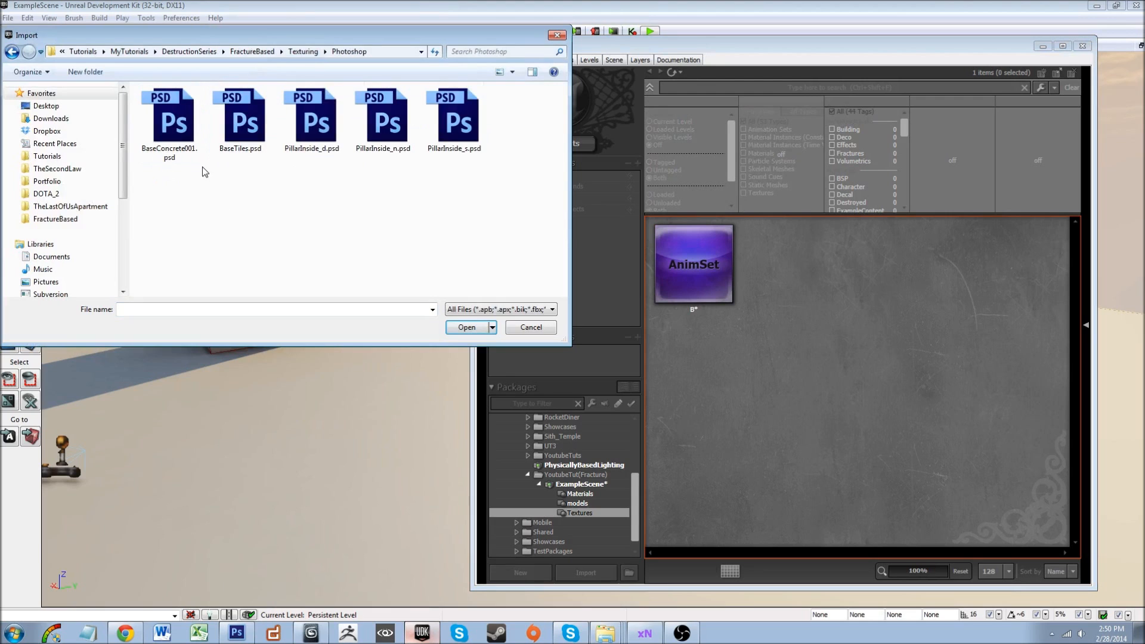
left_click(322, 136)
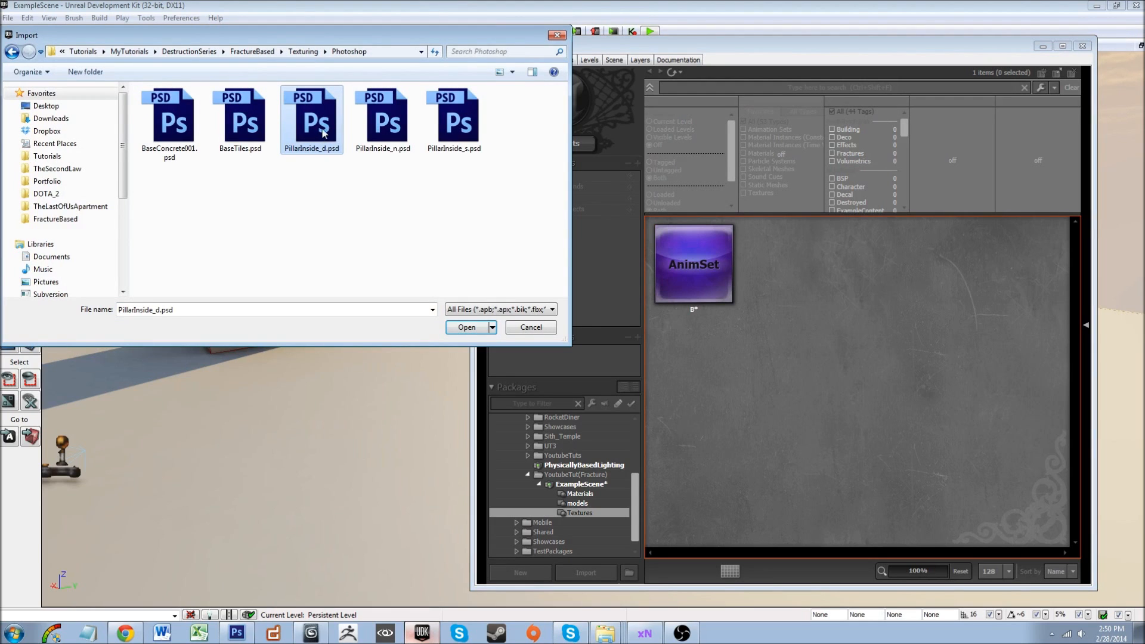
left_click(450, 144, "shift")
left_click(464, 333)
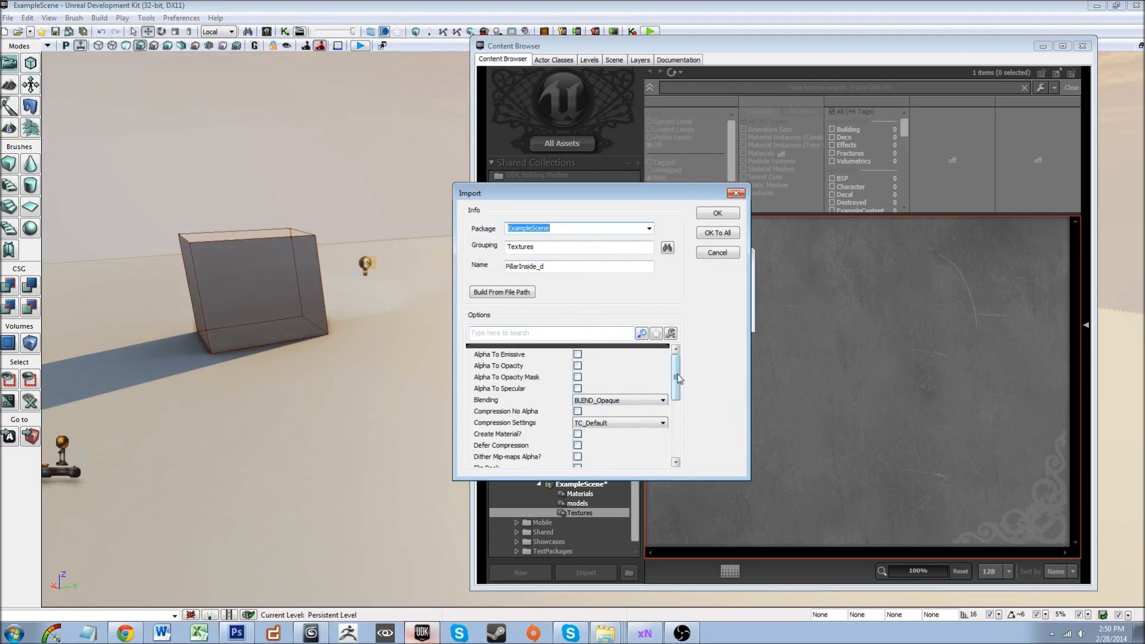
left_click(717, 218)
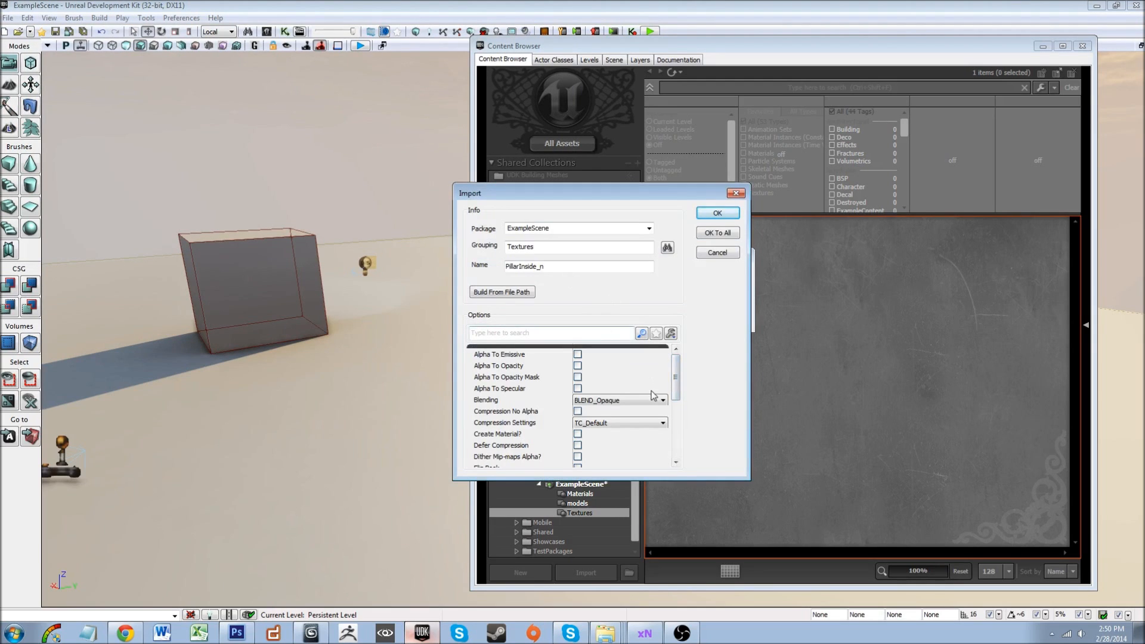
- Import PillarInside_n with compression set to TC_Normalmap and its LOD group set to TEXTUREGROUP_WorldNormalMap
left_click(654, 424)
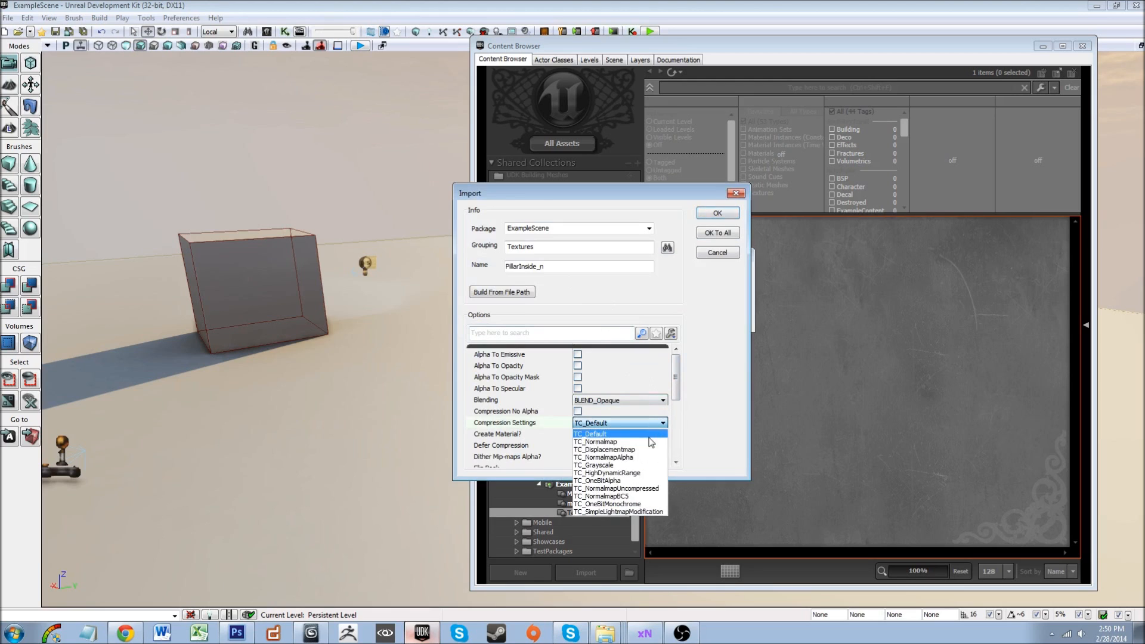
left_click(651, 442)
left_click_drag(674, 388, 678, 426)
left_click(652, 423)
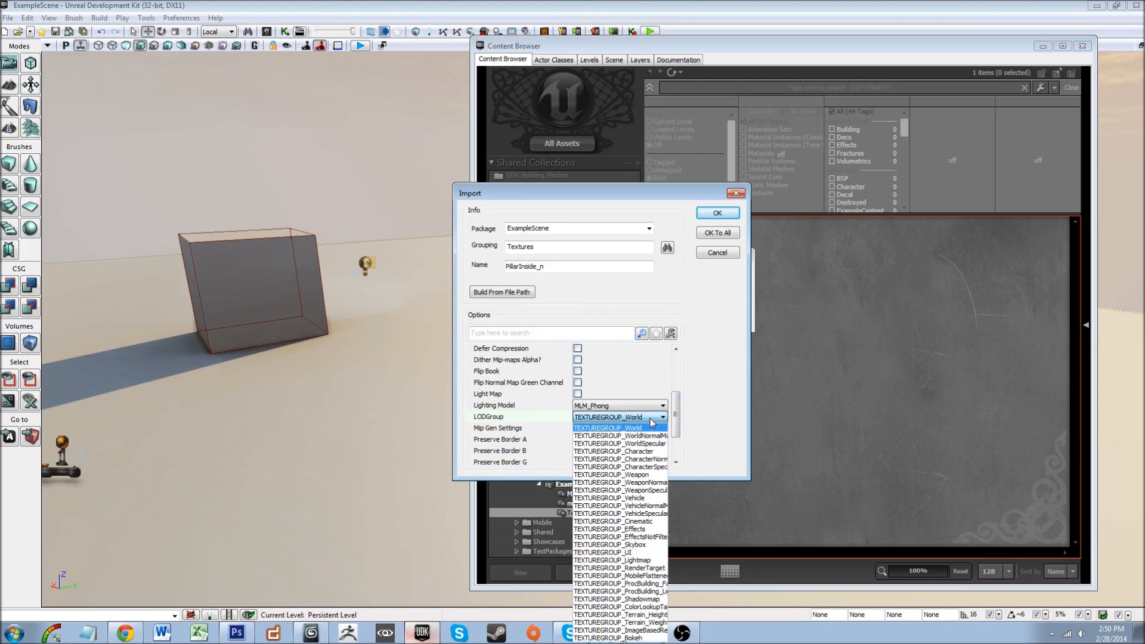
left_click(656, 436)
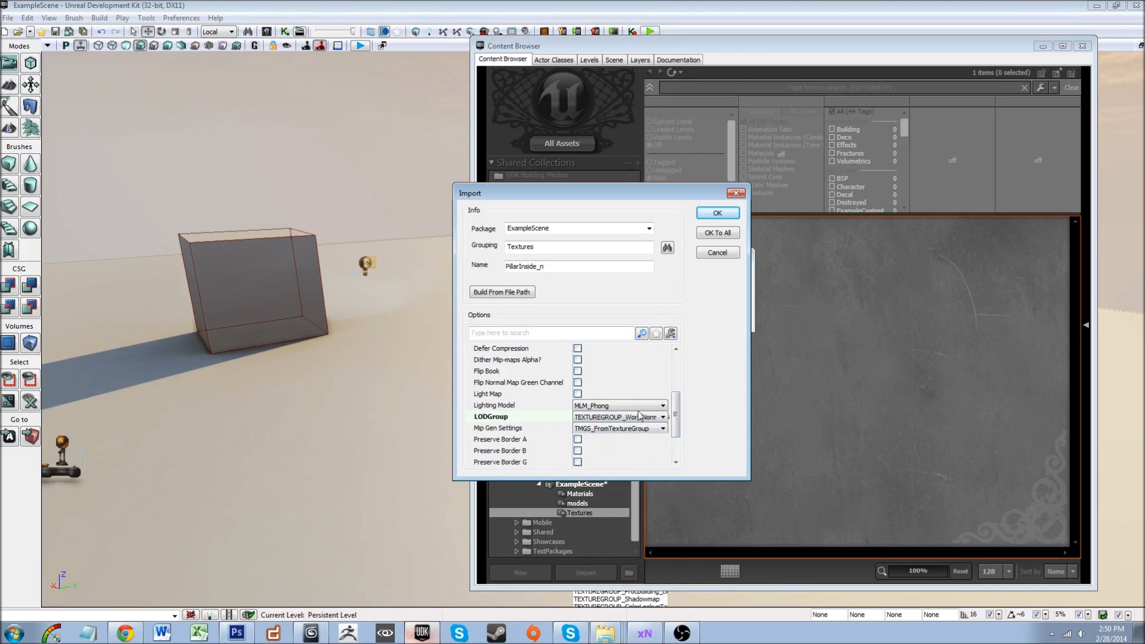
left_click(714, 215)
- Import PillarInside_s with its LOD group set to TEXTUREGROUP_WorldSpecular and compression set to TC_Default
left_click(663, 418)
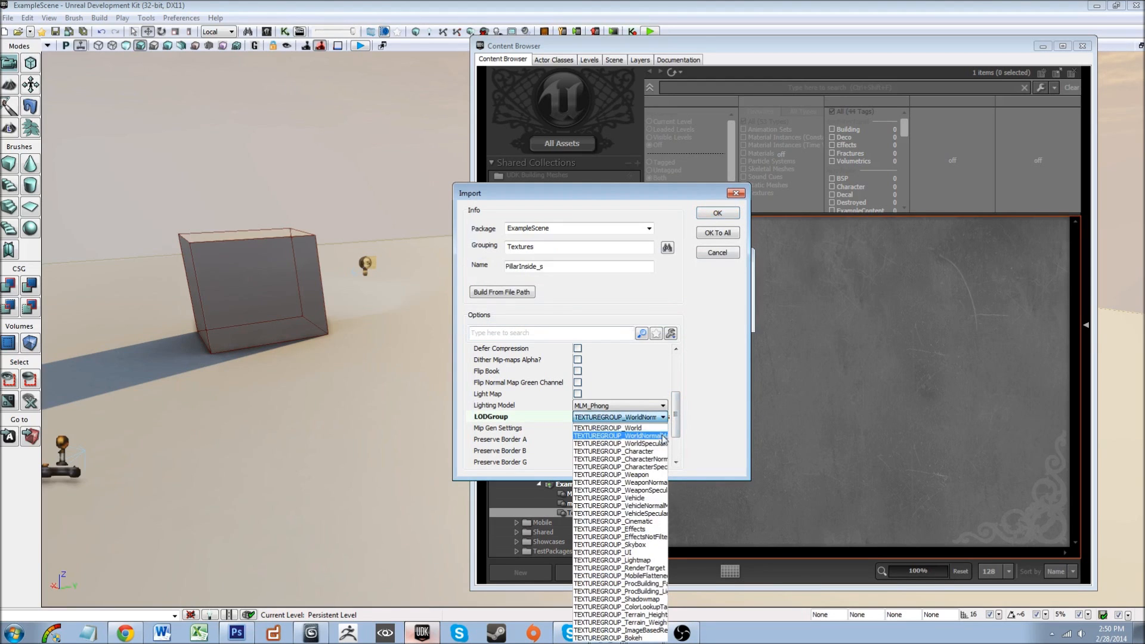
left_click(662, 445)
left_click_drag(677, 424, 677, 359)
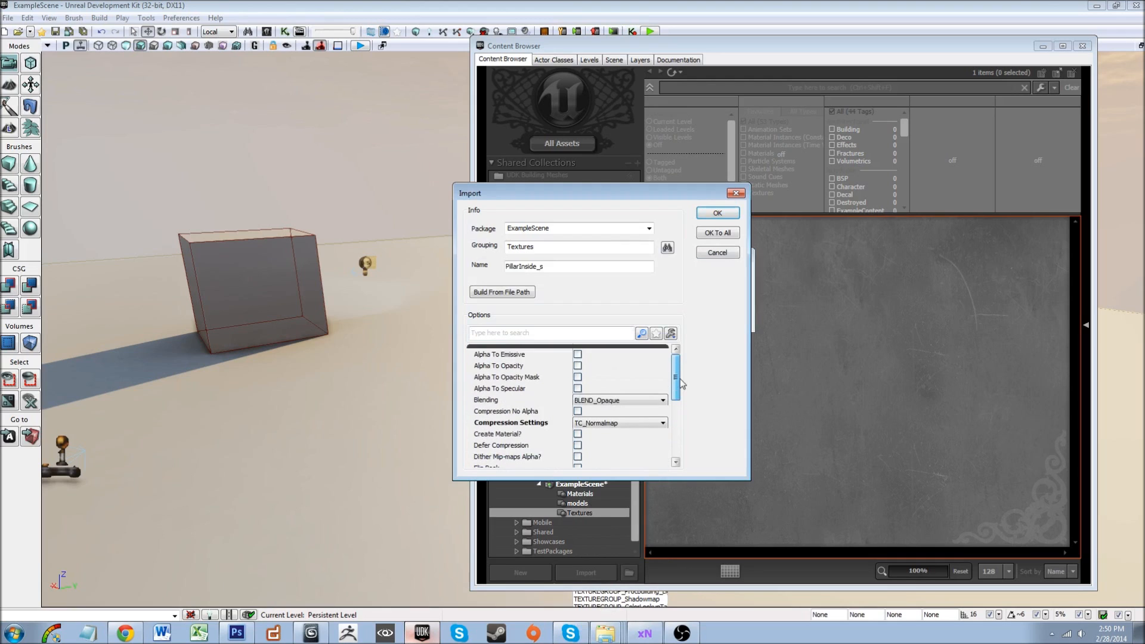
left_click(662, 423)
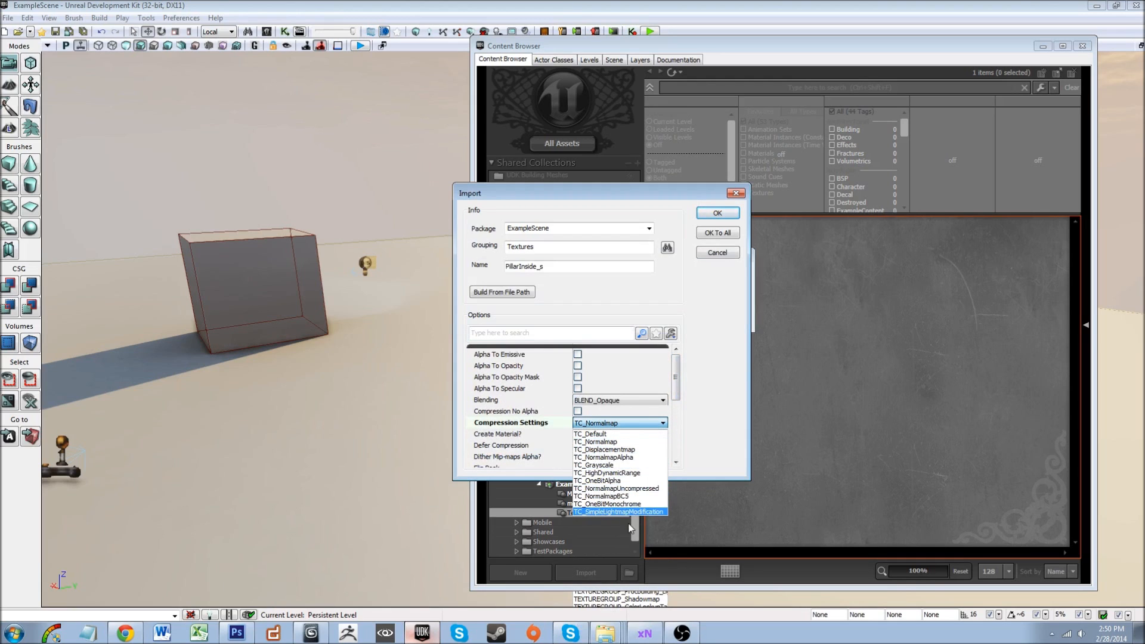
left_click(639, 436)
mouse_move(679, 388)
left_mouse_down()
mouse_move(683, 444)
mouse_move(684, 400)
left_mouse_up()
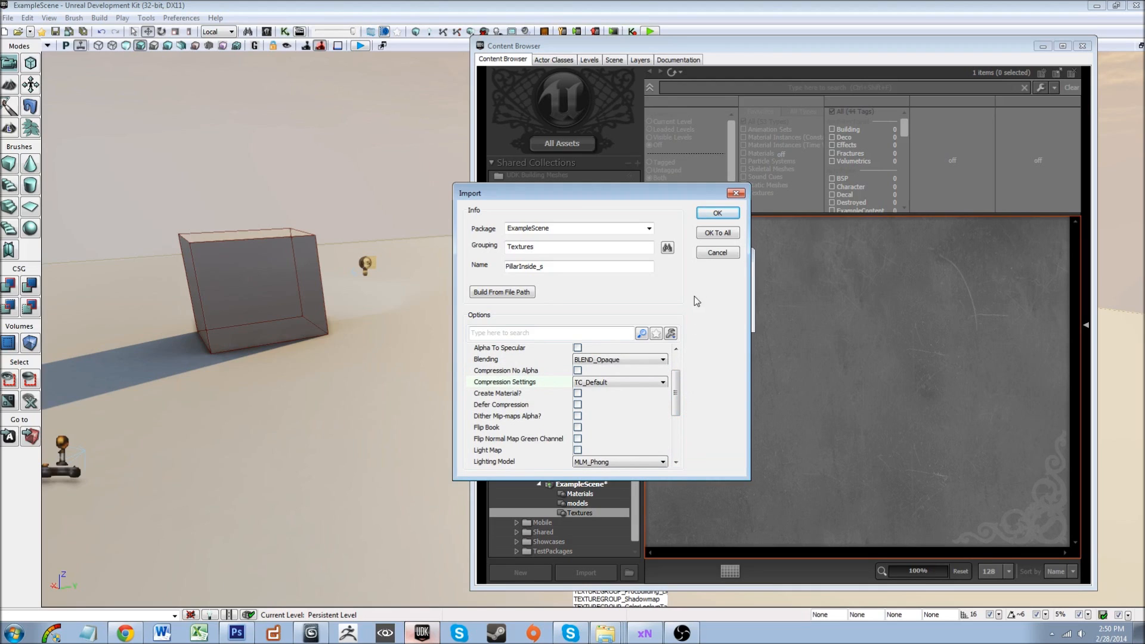
left_click(717, 214)
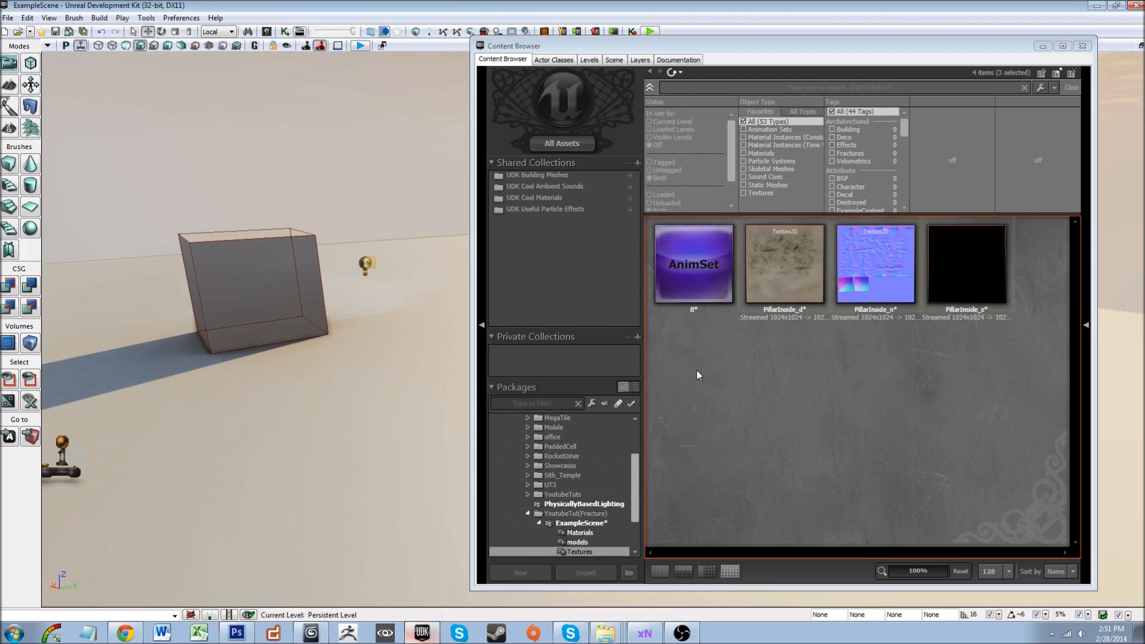
- Create a new material named PillarInside_mat in the Materials group of ExampleScene
left_click(578, 535)
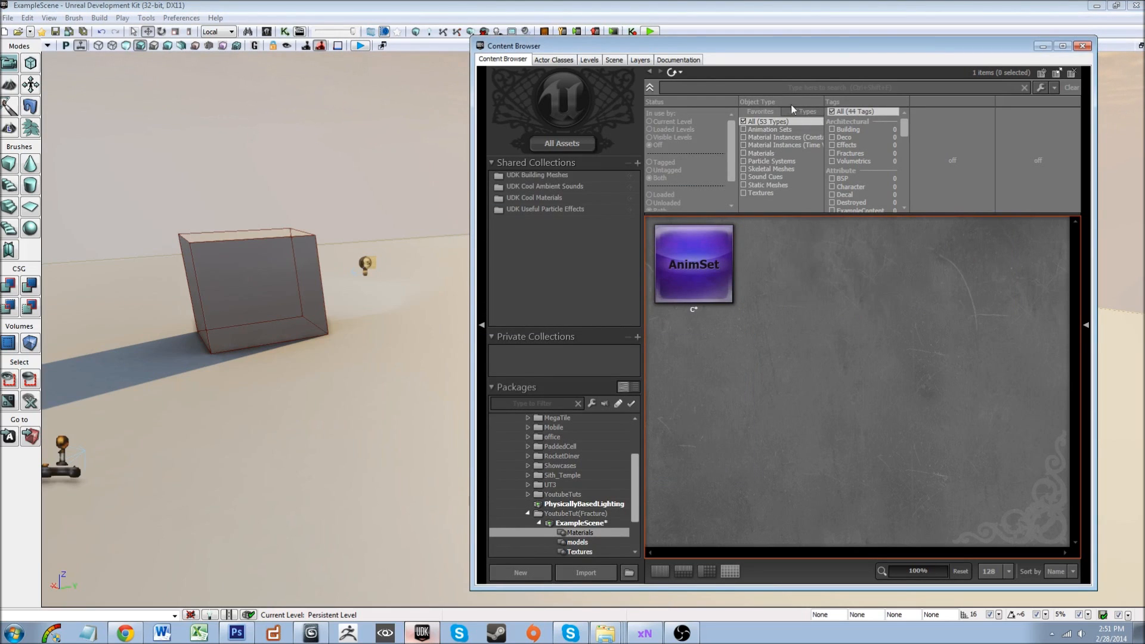
left_click(521, 573)
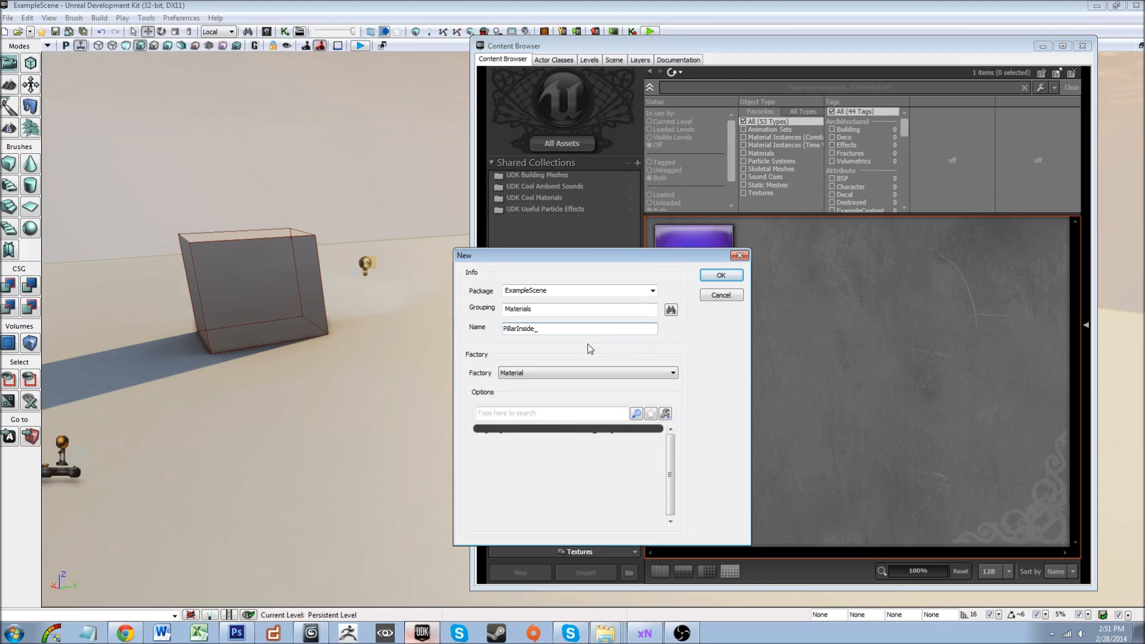
key("Return")
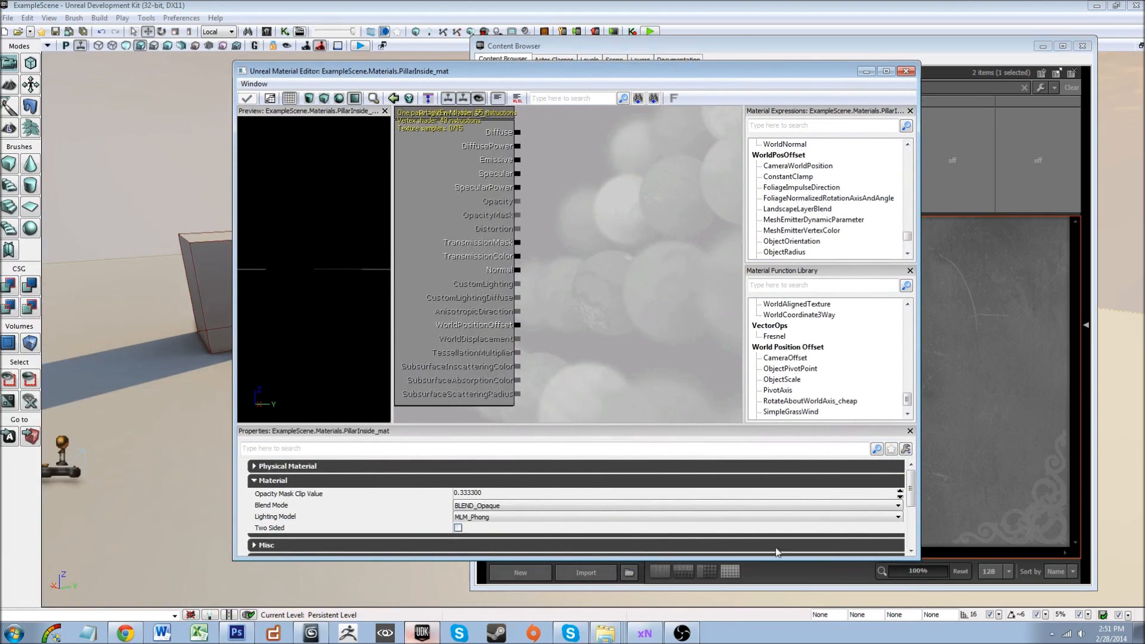
- Add the PillarInside_d, PillarInside_n and PillarInside_s textures from ExampleScene's Textures group to the PillarInside_mat graph as texture samples
left_click(1004, 477)
scroll(610, 553, "down", 2)
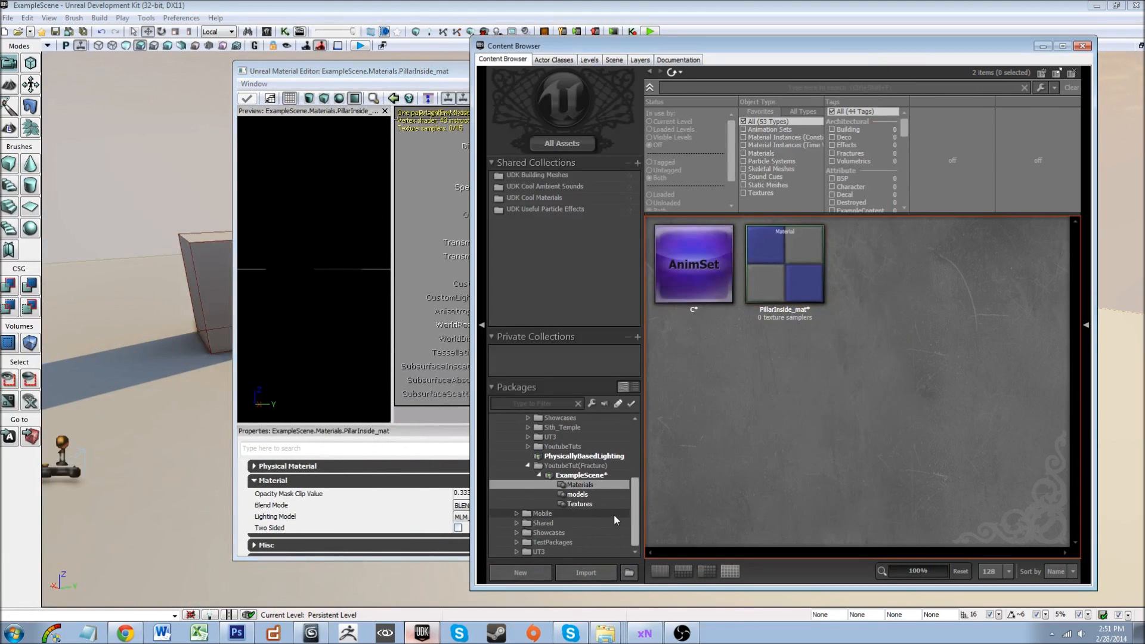
left_click(607, 504)
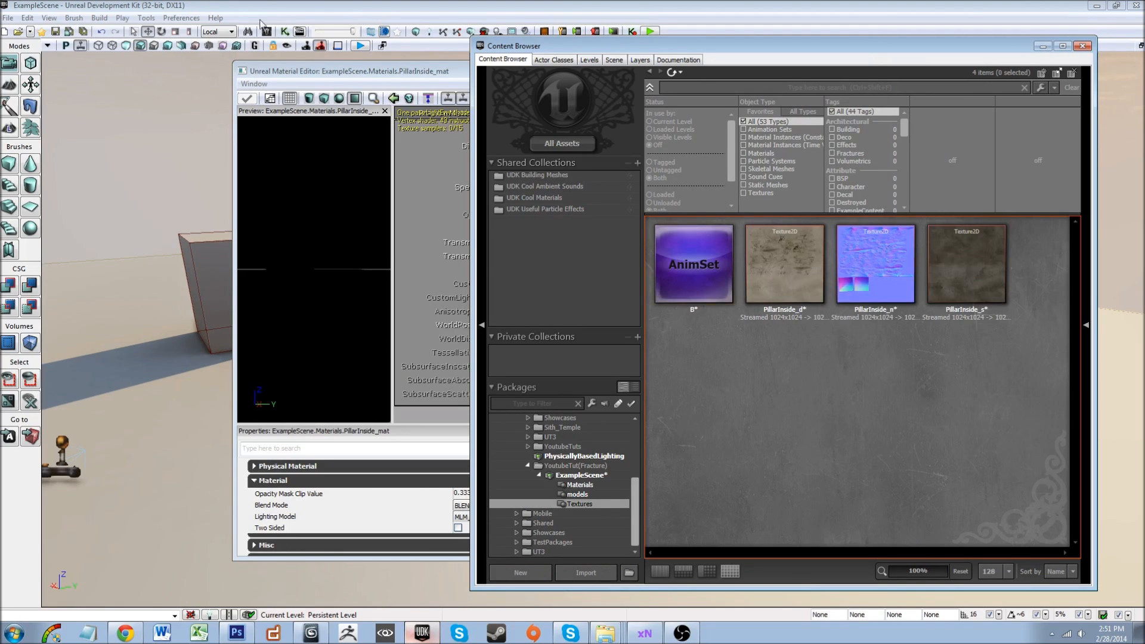
left_click_drag(349, 71, 195, 52)
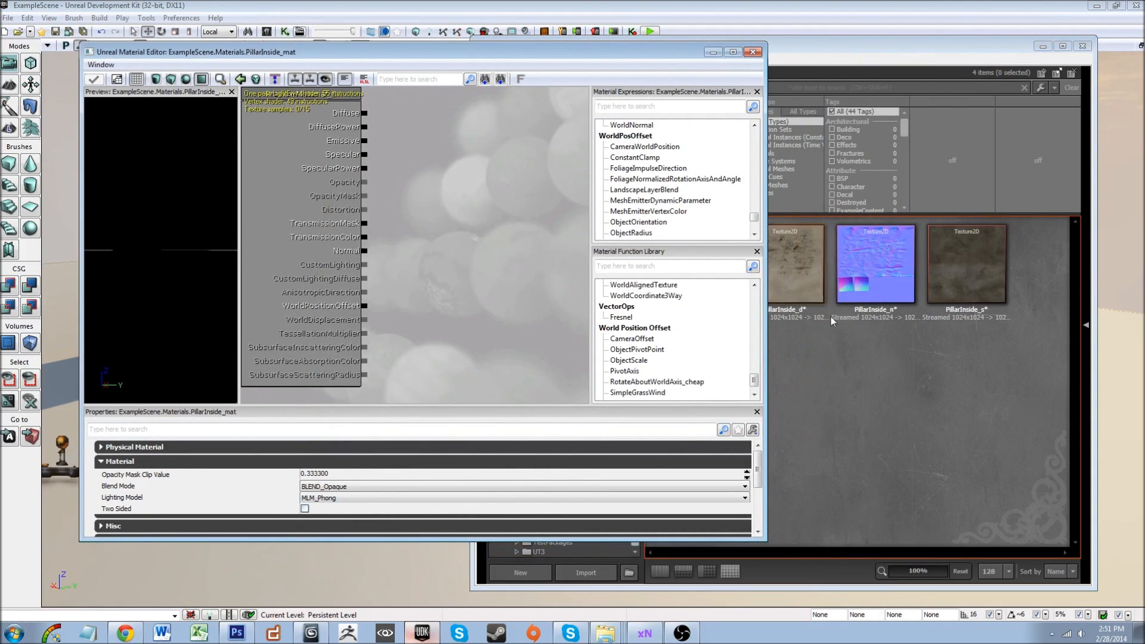
left_click(792, 304)
left_click_drag(793, 298, 434, 127)
left_click_drag(861, 284, 444, 266)
left_click_drag(966, 265, 440, 213)
- Use the InsidePillar static mesh from the models group as the preview mesh of the material
double_click(403, 53)
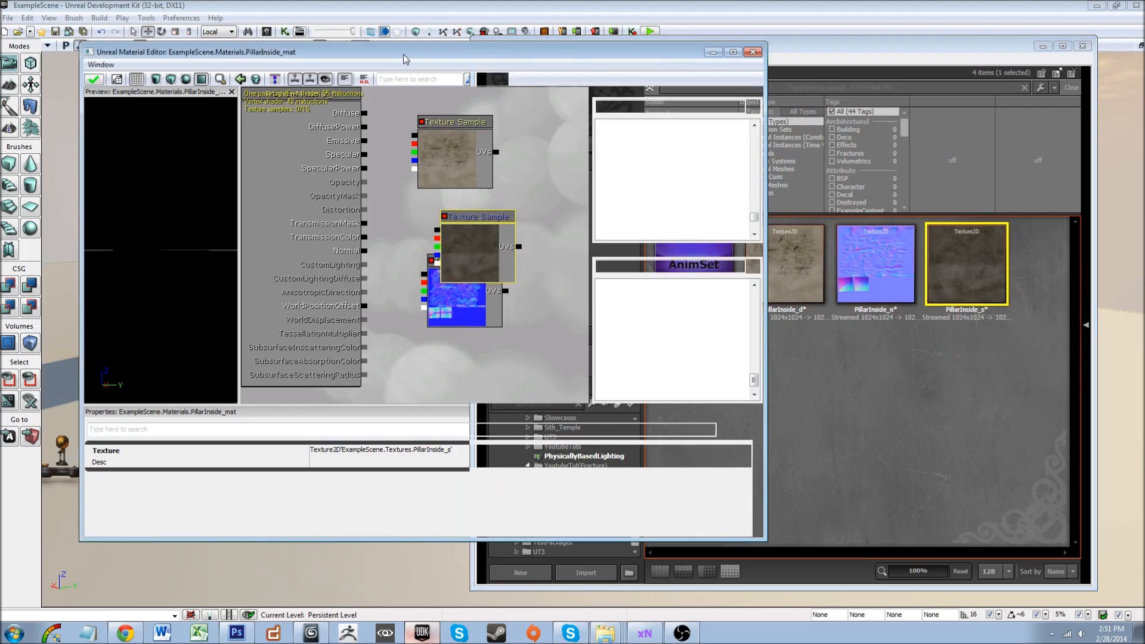
left_click_drag(455, 312, 569, 392)
left_click_drag(523, 4, 495, 85)
left_click(1020, 359)
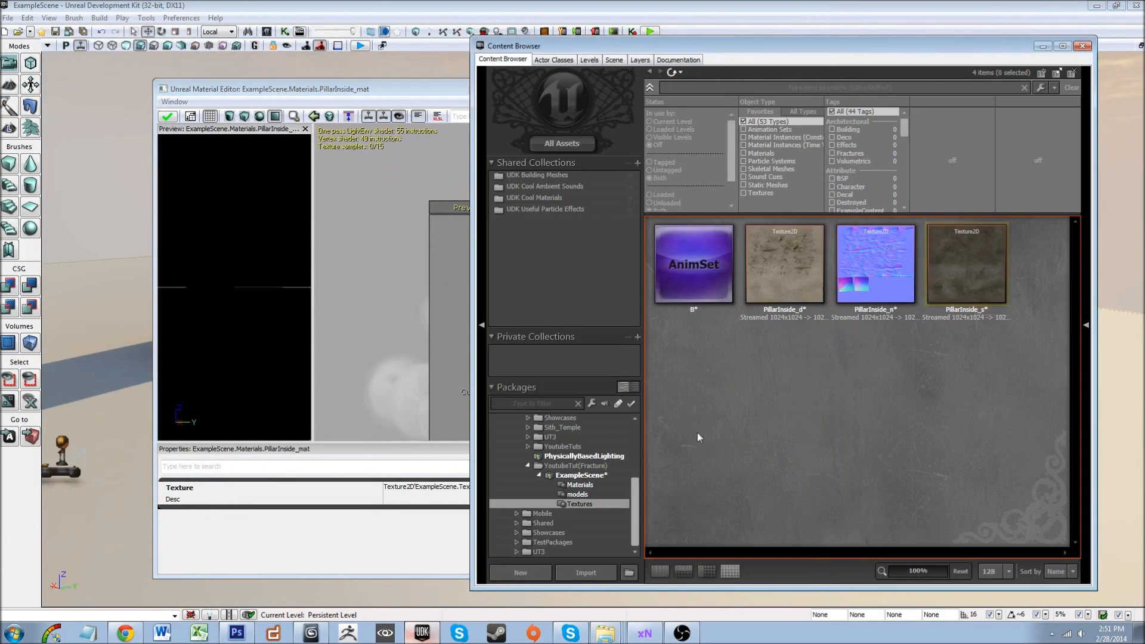
left_click(577, 495)
left_click(784, 262)
left_click(322, 117)
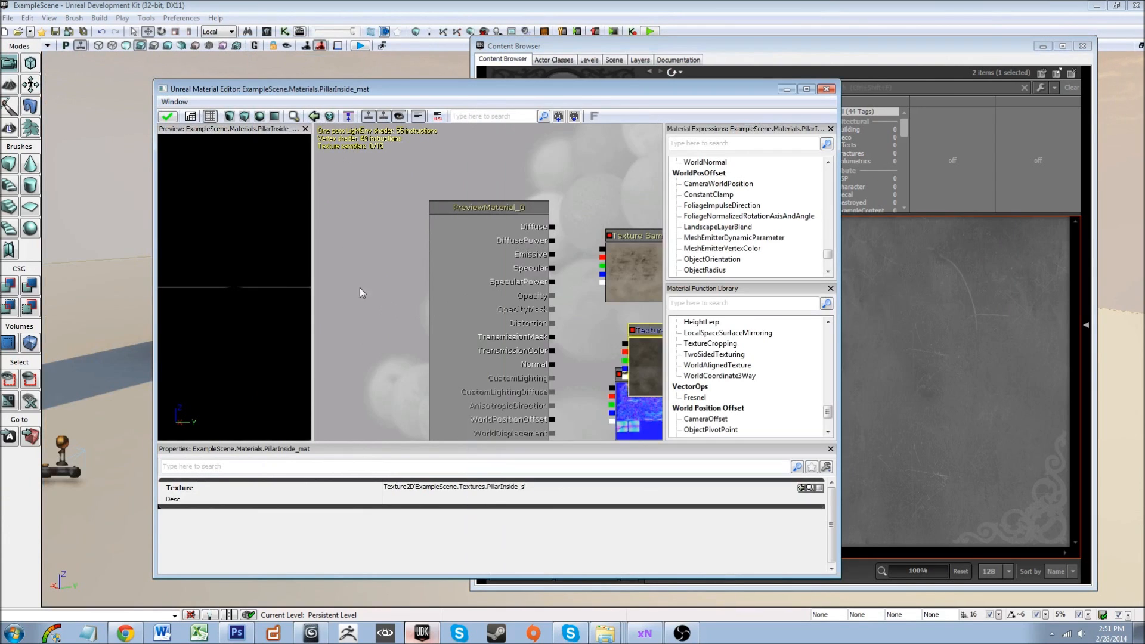
mouse_move(236, 253)
left_mouse_down()
mouse_move(230, 263)
mouse_move(218, 248)
left_mouse_up()
left_click_drag(272, 308, 248, 307)
right_click_drag(268, 287, 267, 319)
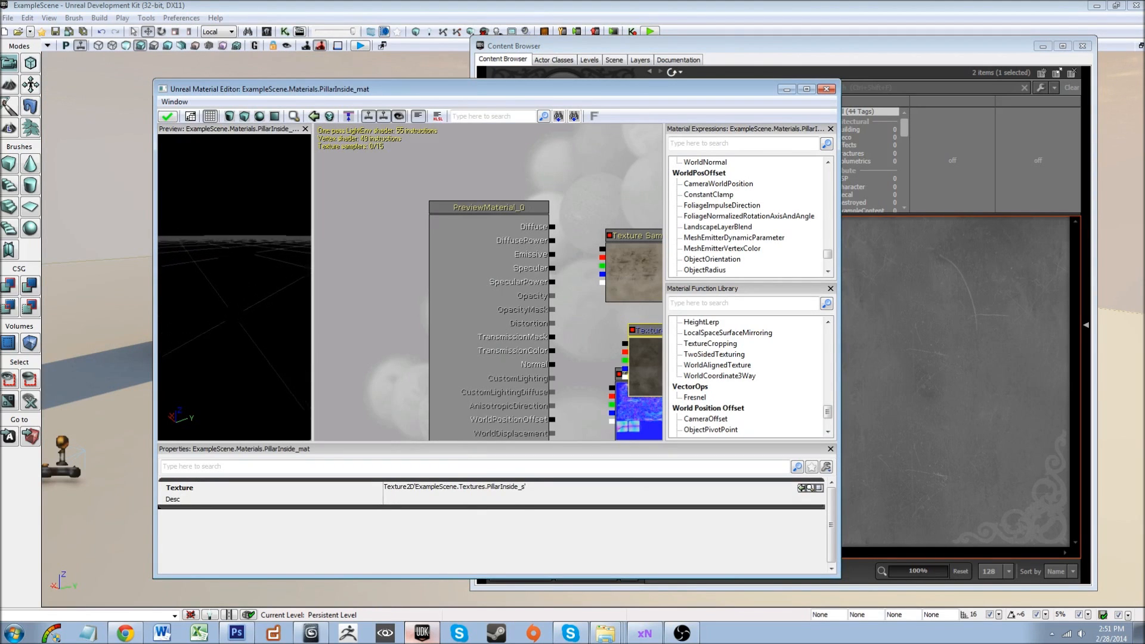
left_click_drag(266, 314, 269, 293)
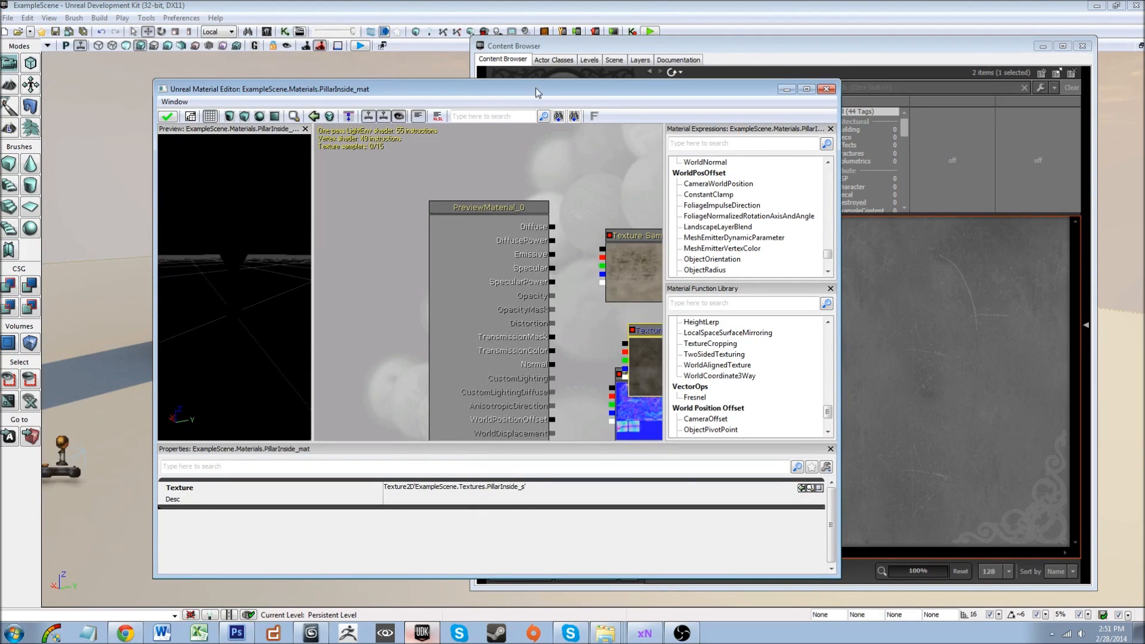
- Maximize the editor with a wider preview, and connect PillarInside_d to Diffuse, PillarInside_s to Specular and PillarInside_n to Normal
double_click(536, 92)
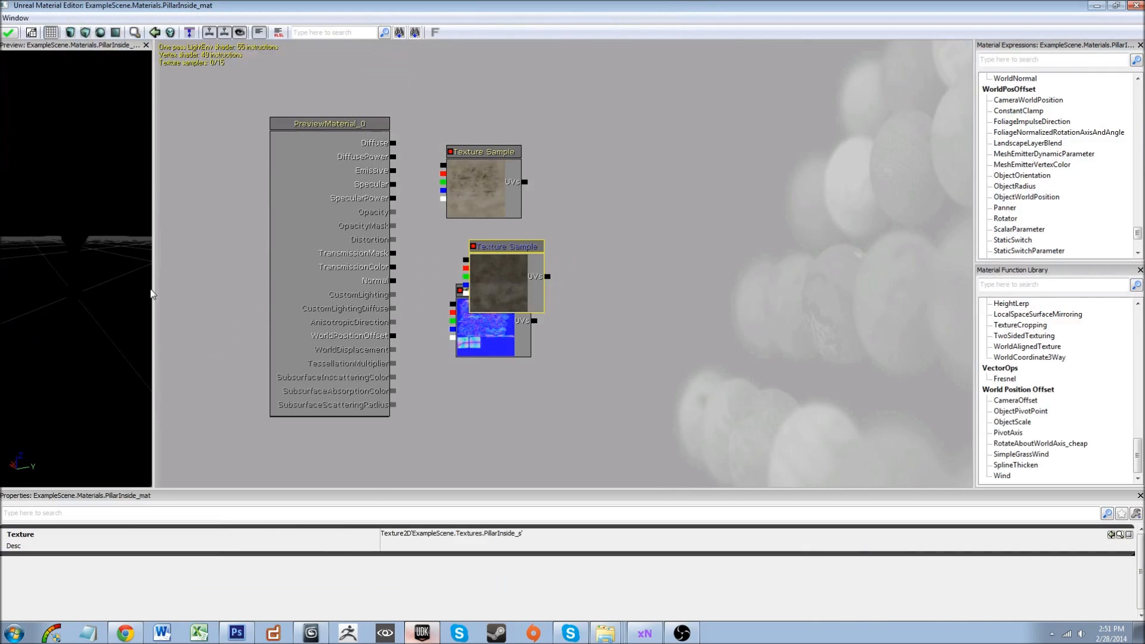
left_click_drag(152, 291, 309, 301)
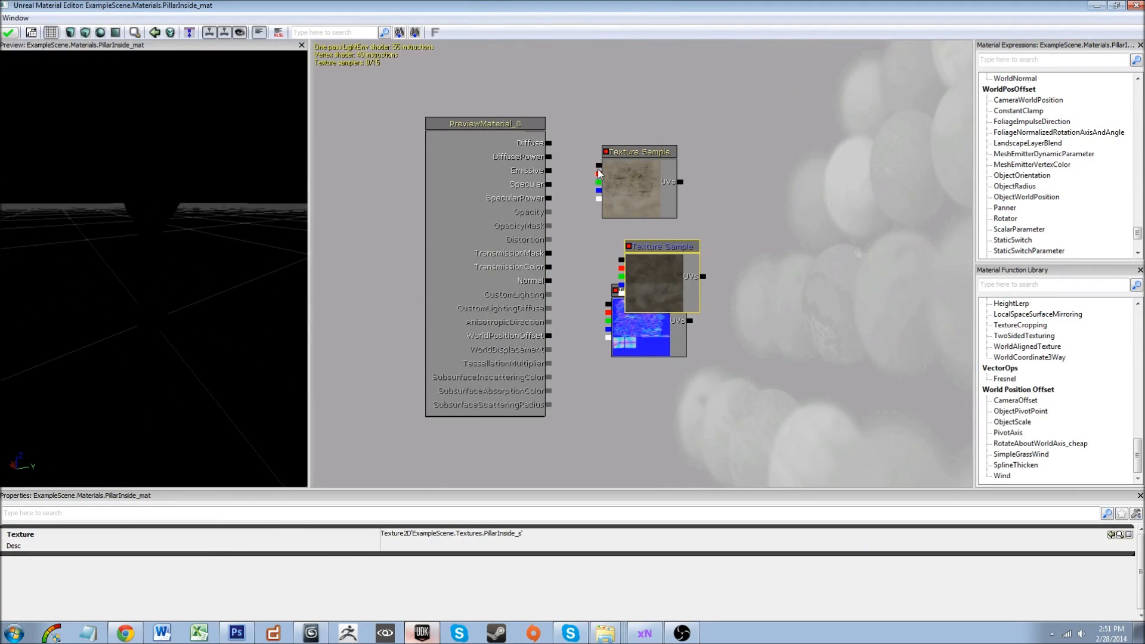
left_click_drag(589, 166, 537, 139)
left_click_drag(606, 180, 661, 120)
left_click_drag(624, 272, 538, 180)
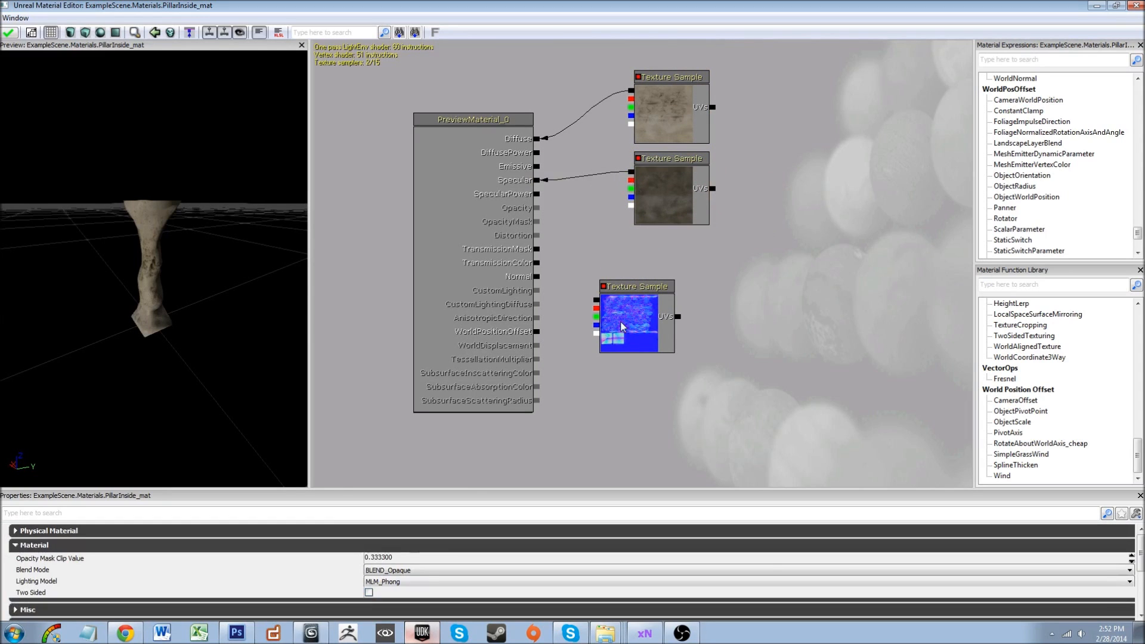
left_click_drag(621, 327, 538, 277)
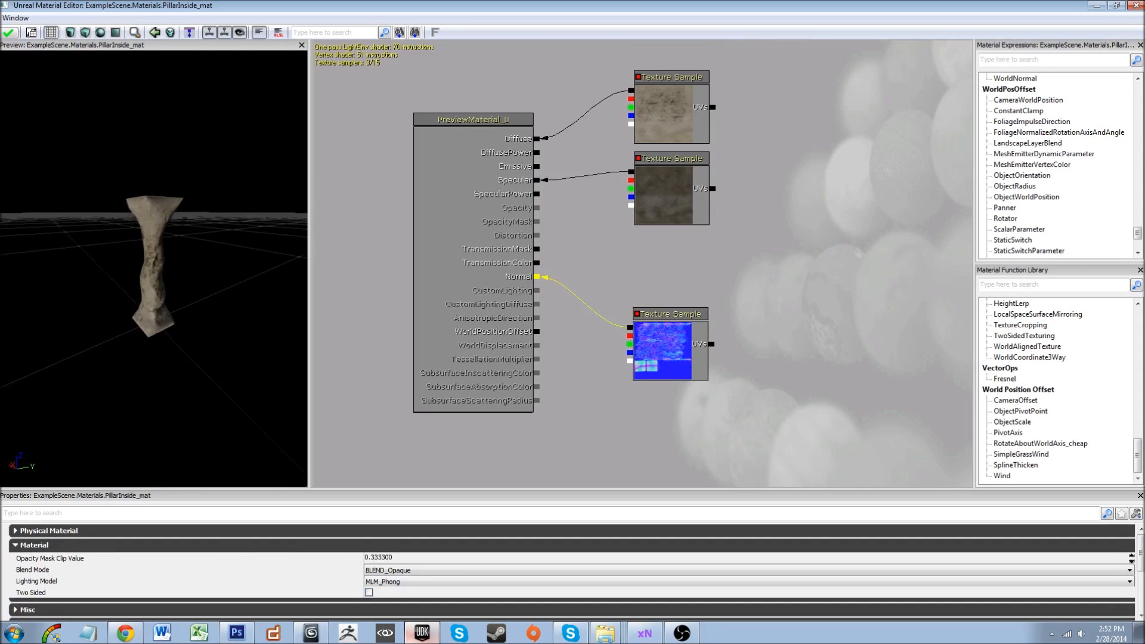
- Insert a Multiply node between the diffuse texture and the Diffuse input, with a new constant as its second factor
left_click_drag(180, 367, 185, 352)
right_click_drag(180, 367, 180, 334)
mouse_move(179, 362)
left_mouse_down()
mouse_move(298, 360)
mouse_move(169, 361)
mouse_move(221, 361)
mouse_move(206, 373)
mouse_move(239, 388)
mouse_move(164, 379)
left_mouse_up()
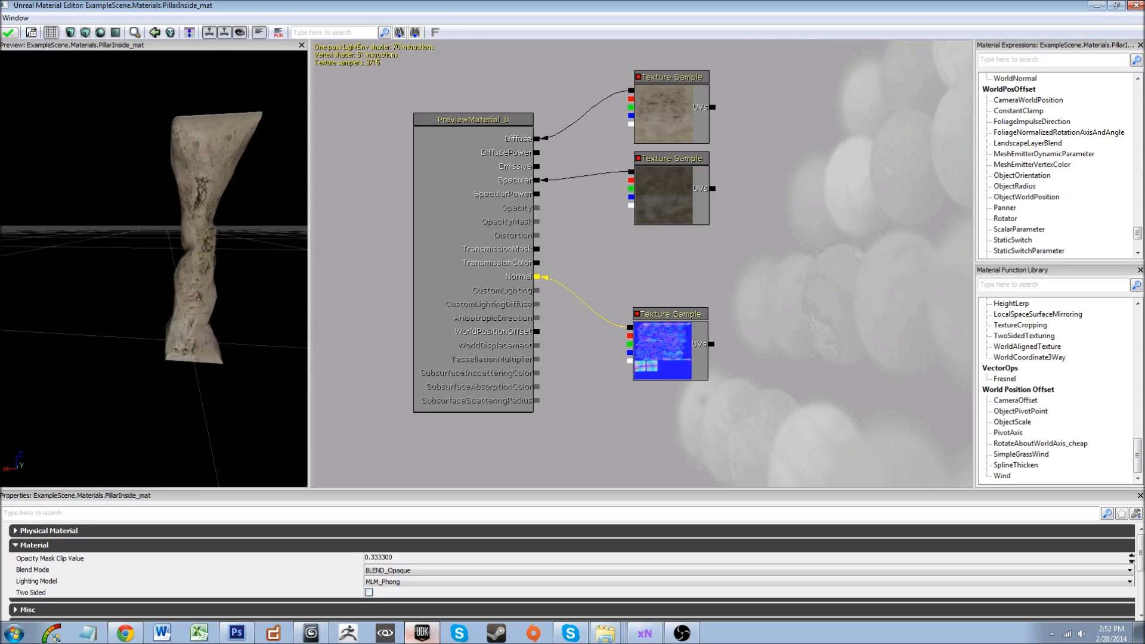
left_click_drag(729, 240, 623, 305)
left_click_drag(582, 198, 695, 99)
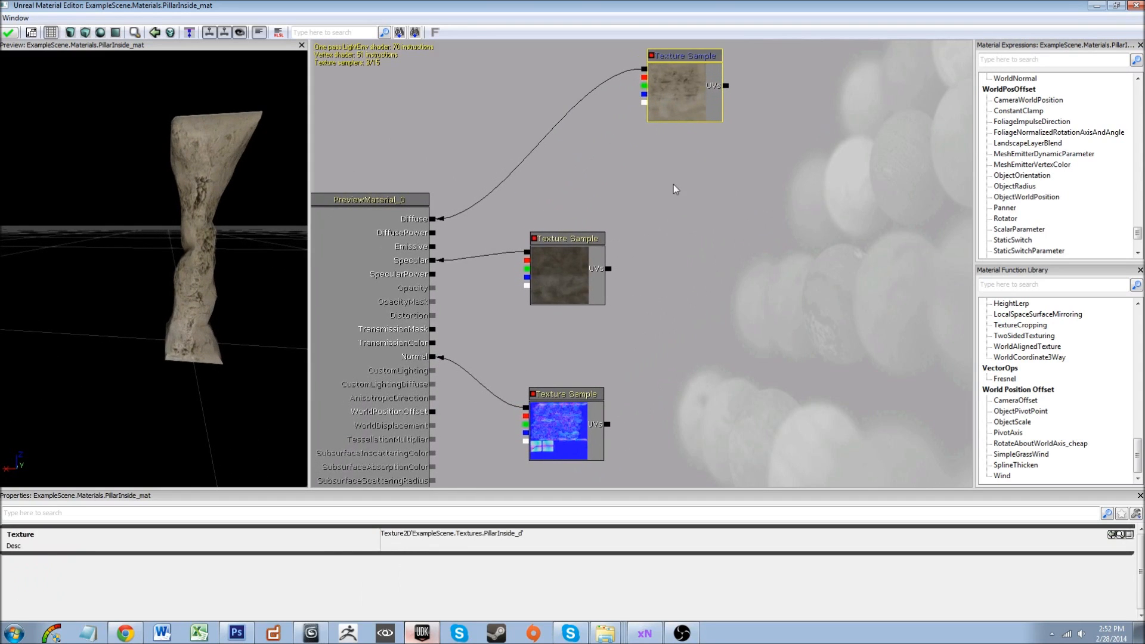
left_click(669, 138)
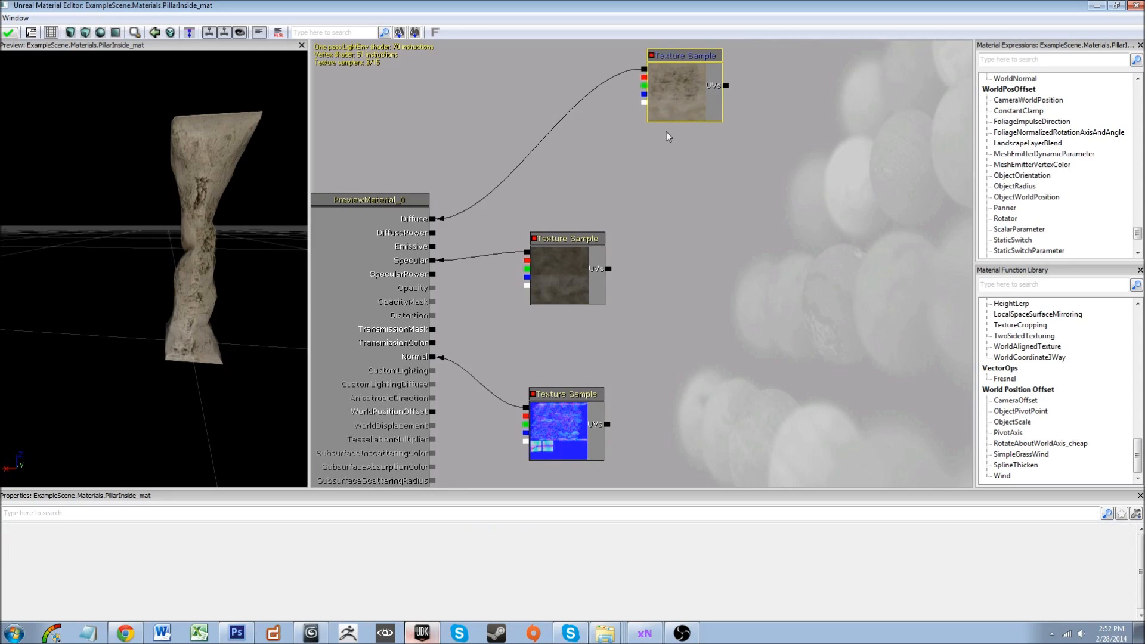
left_click(666, 136)
left_click_drag(704, 177, 568, 120)
key("1")
left_click_drag(655, 149, 600, 112)
left_click_drag(643, 66, 636, 99)
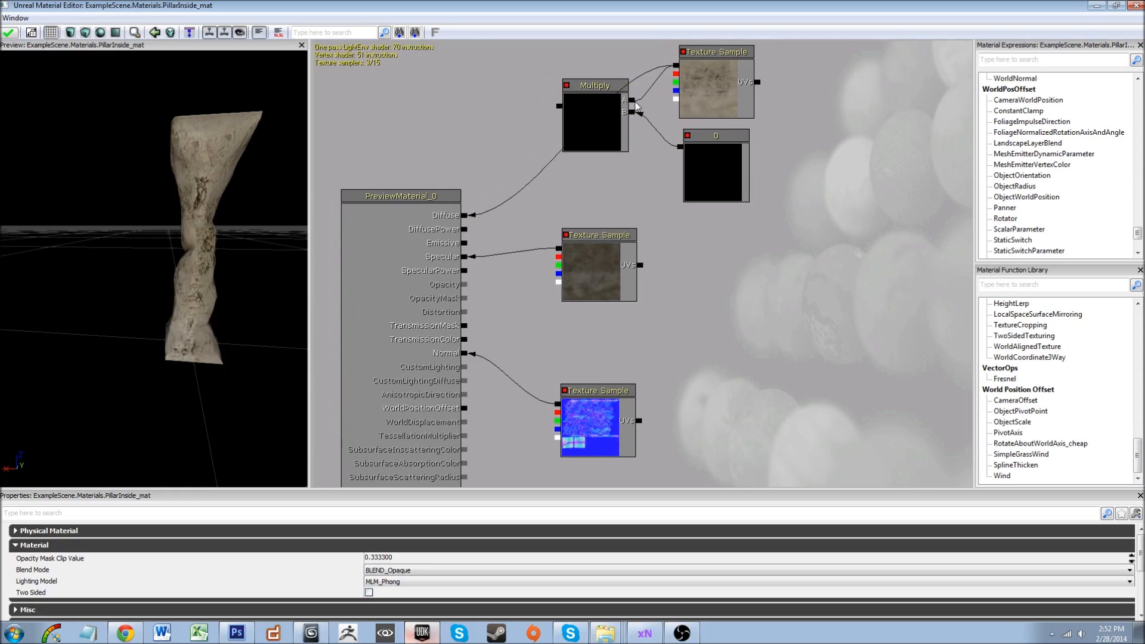
left_click_drag(560, 106, 468, 214)
- Try values of 0.5, 1, 2 and 0.8 for the constant that multiplies the diffuse texture
left_click(722, 190)
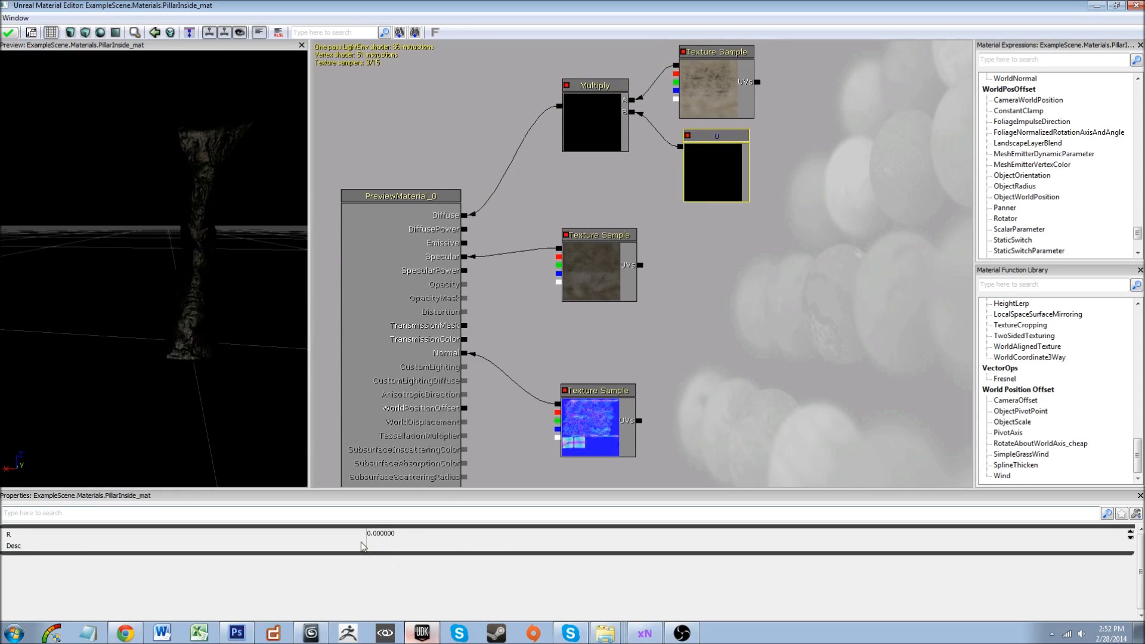
left_click(416, 533)
type(".")
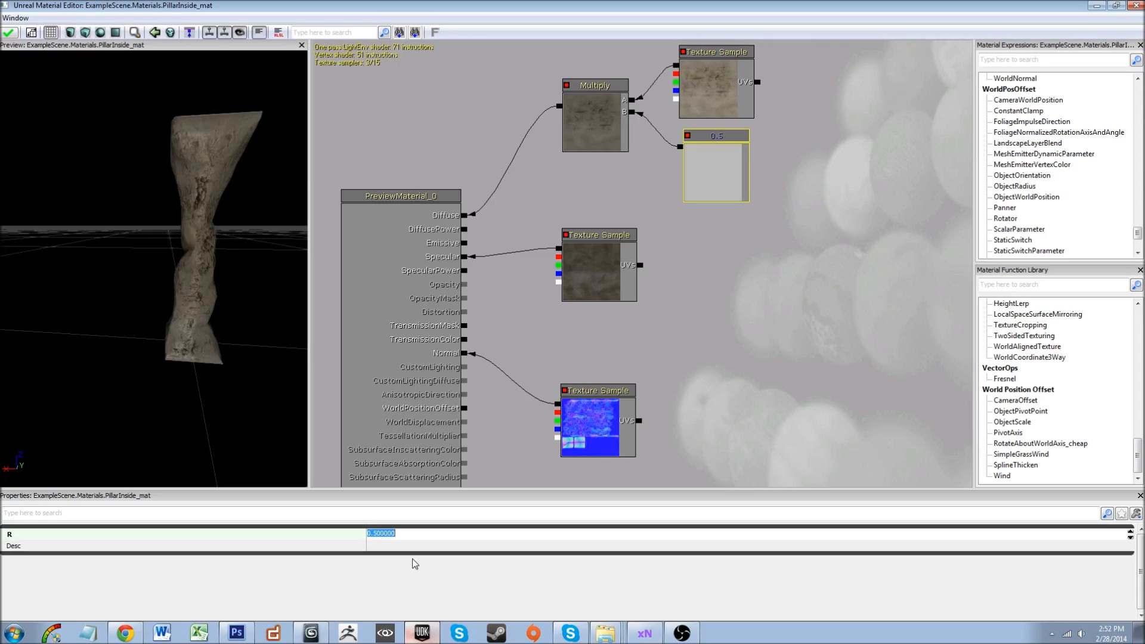
type("1")
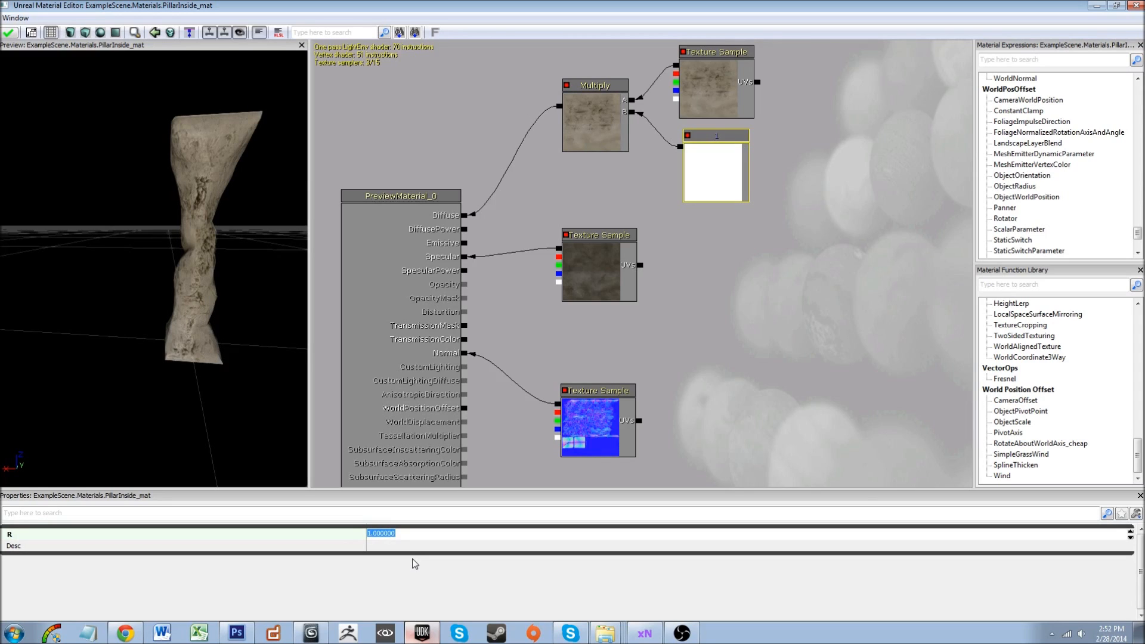
type("2")
key("Return")
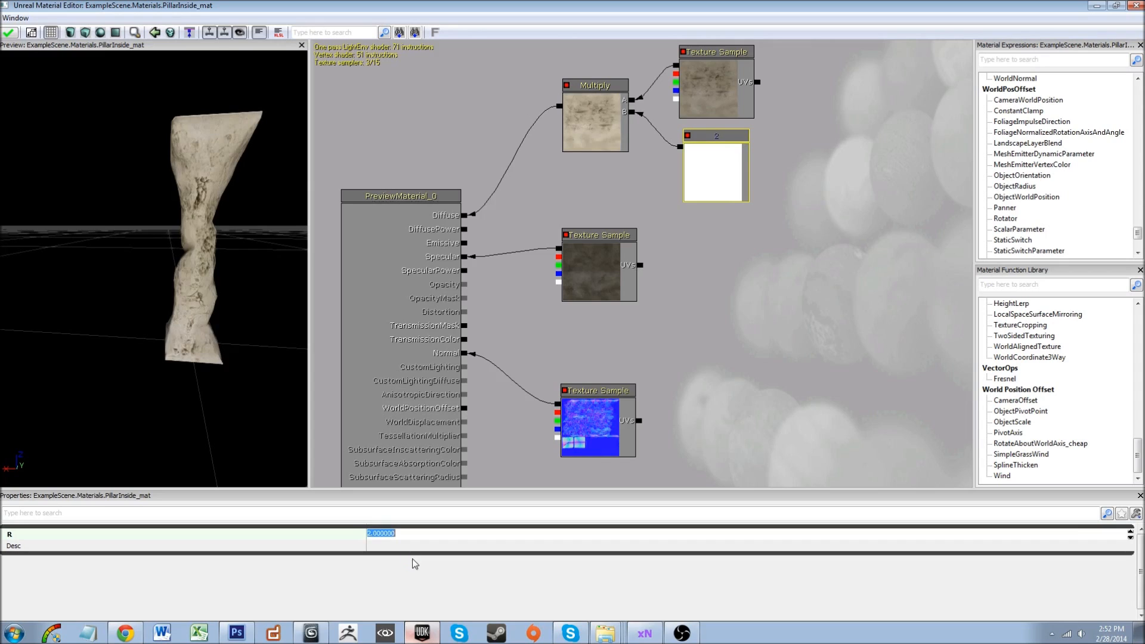
type(".8")
key("Return")
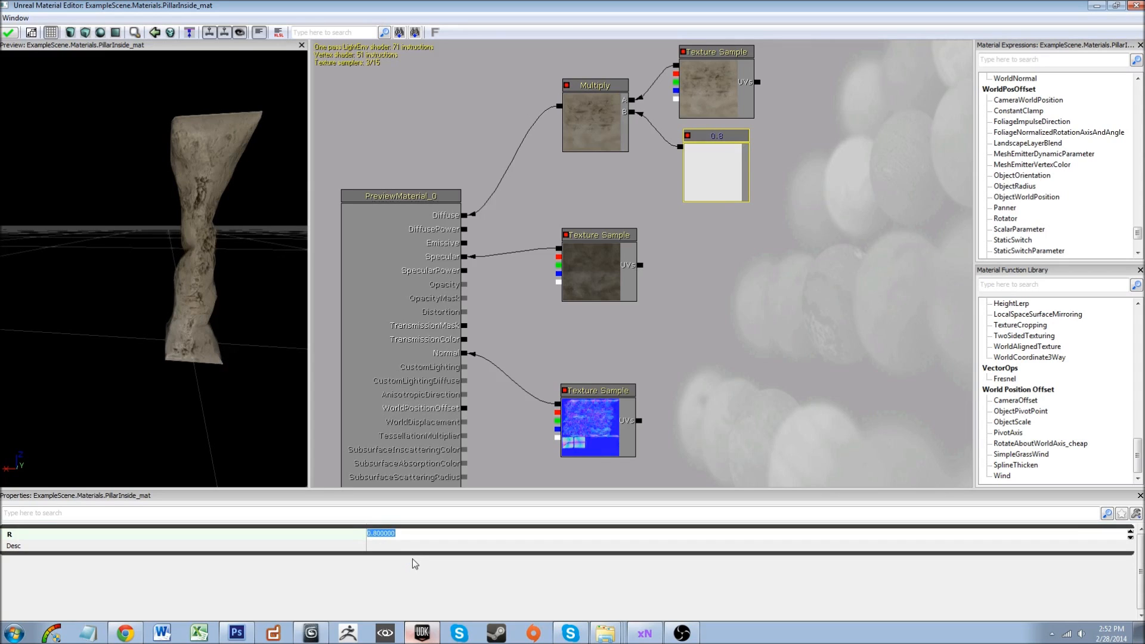
- Set the diffuse multiplier constant to 0.6 and check the pillar's surface up close in the preview
type(".")
type(".6")
key("Return")
left_click_drag(203, 334, 242, 379)
mouse_move(253, 352)
right_mouse_down()
mouse_move(253, 299)
mouse_move(239, 348)
right_mouse_up()
left_click_drag(239, 353, 206, 340)
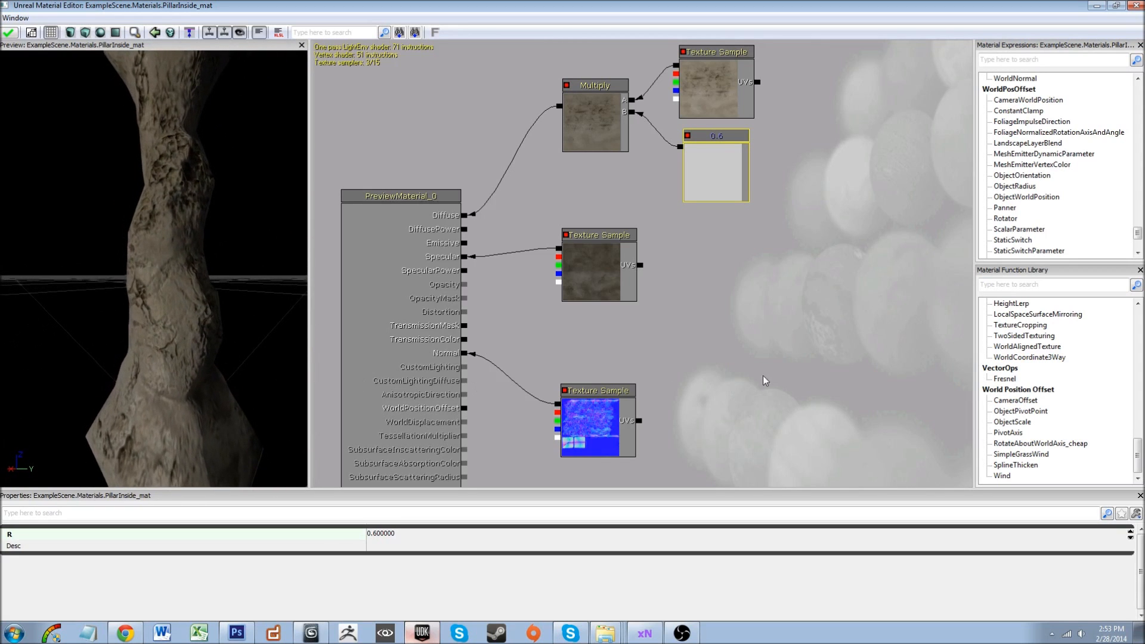
- Move the specular texture below the diffuse constant, then add a new constant below it and connect it to SpecularPower
left_click_drag(688, 332, 633, 324)
left_click_drag(521, 279, 643, 278)
left_click_drag(243, 375, 127, 376)
right_click_drag(133, 376, 132, 411)
left_click_drag(132, 376, 173, 391)
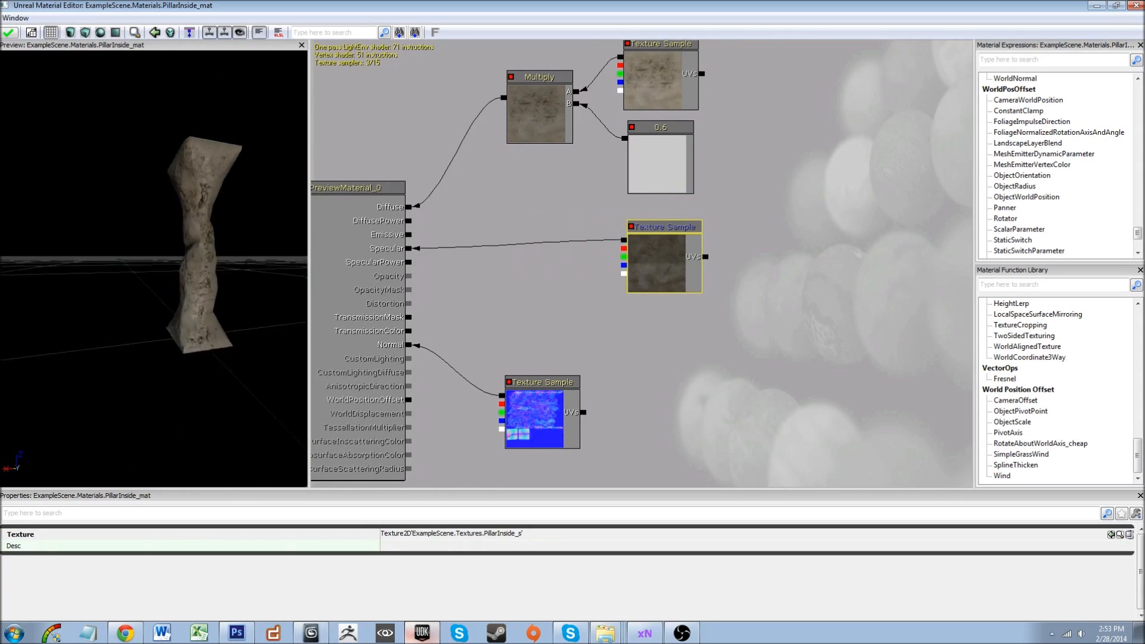
left_click_drag(512, 323, 478, 312)
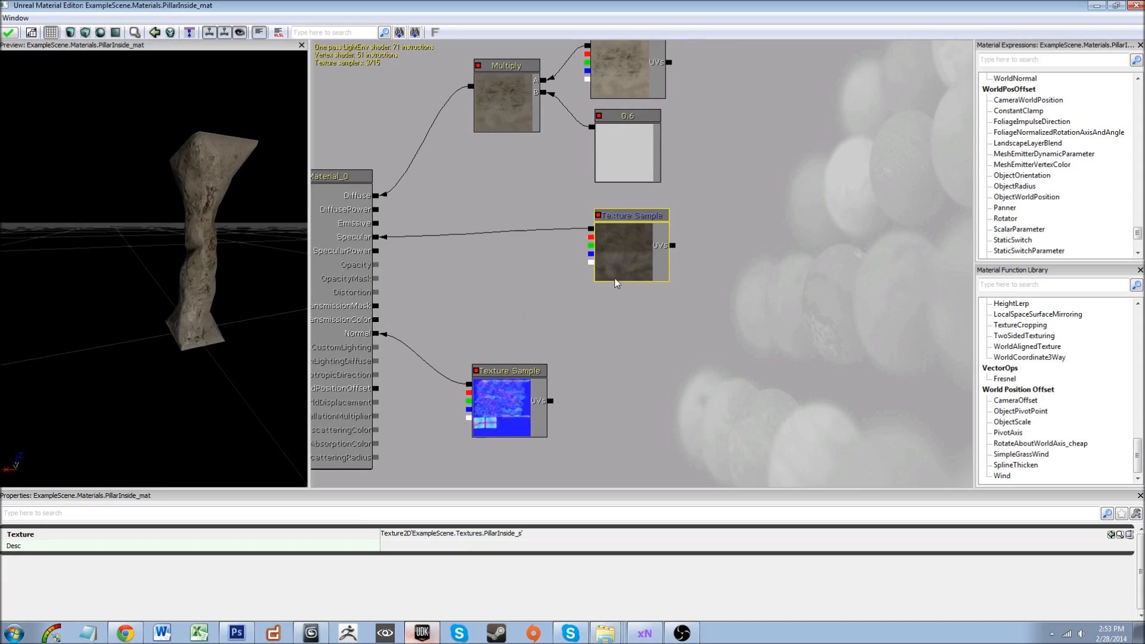
left_click_drag(628, 248, 632, 234)
left_click(596, 293)
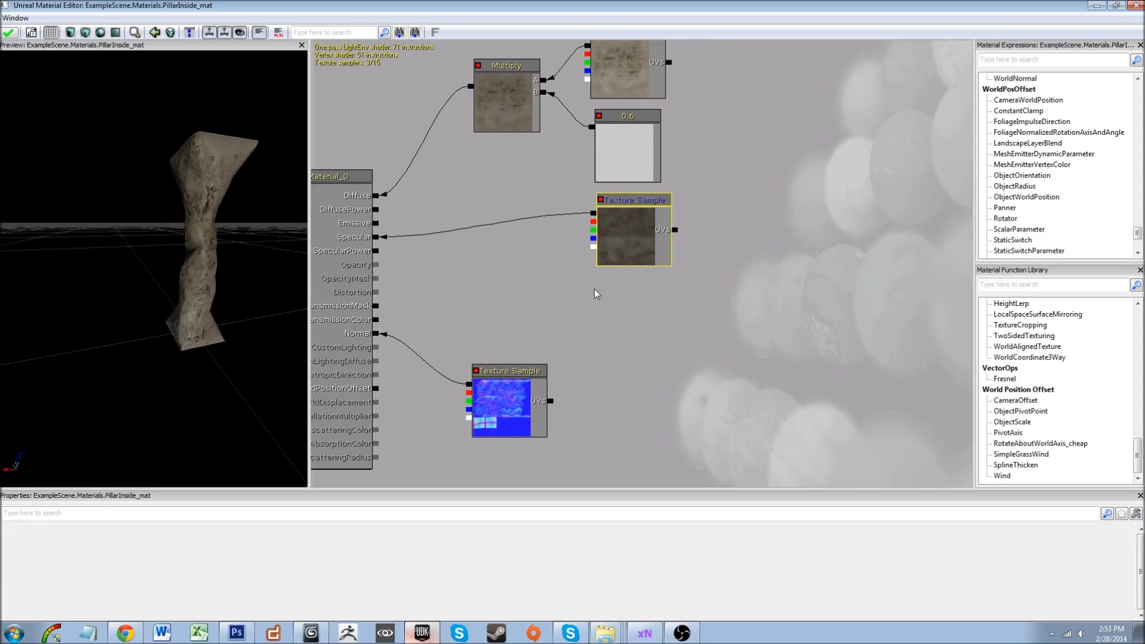
left_click_drag(592, 294, 382, 252)
left_click(616, 332)
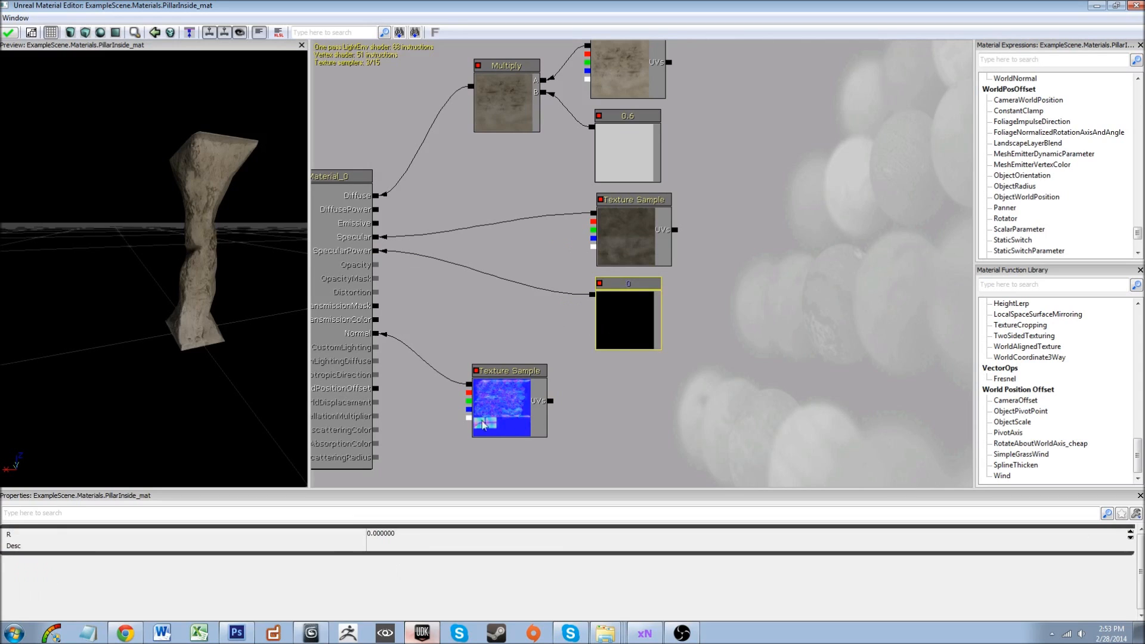
- Try SpecularPower constant values of 15 and 30, checking the pillar's highlights in the preview
mouse_move(176, 342)
left_mouse_down()
mouse_move(206, 344)
mouse_move(233, 376)
mouse_move(176, 342)
left_mouse_up()
left_click(405, 540)
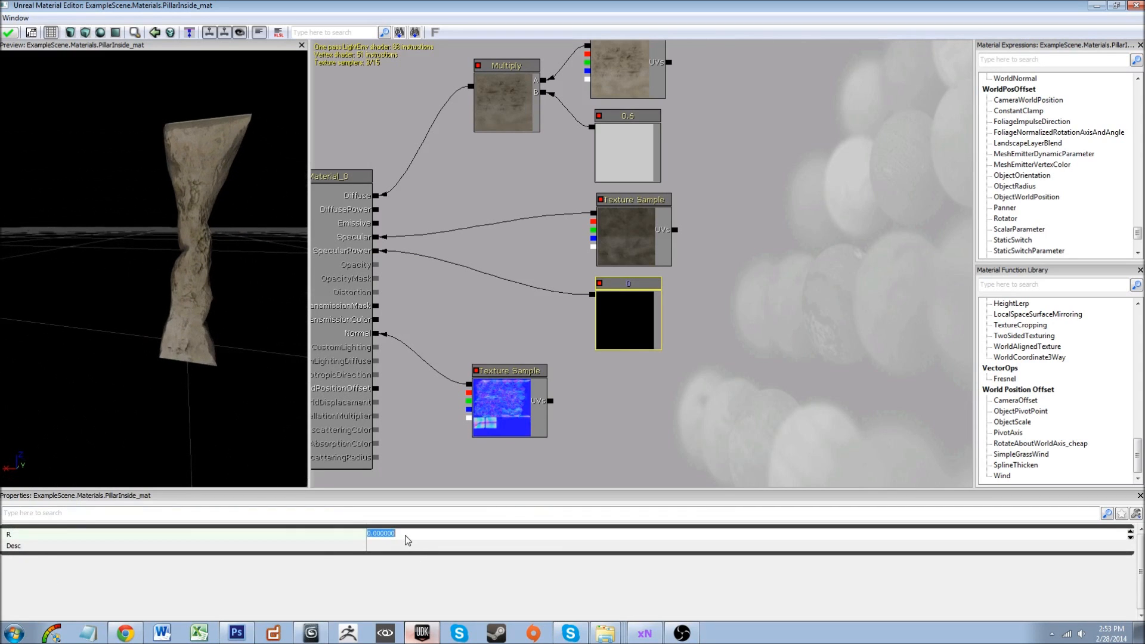
type("15")
left_click_drag(181, 396, 221, 411)
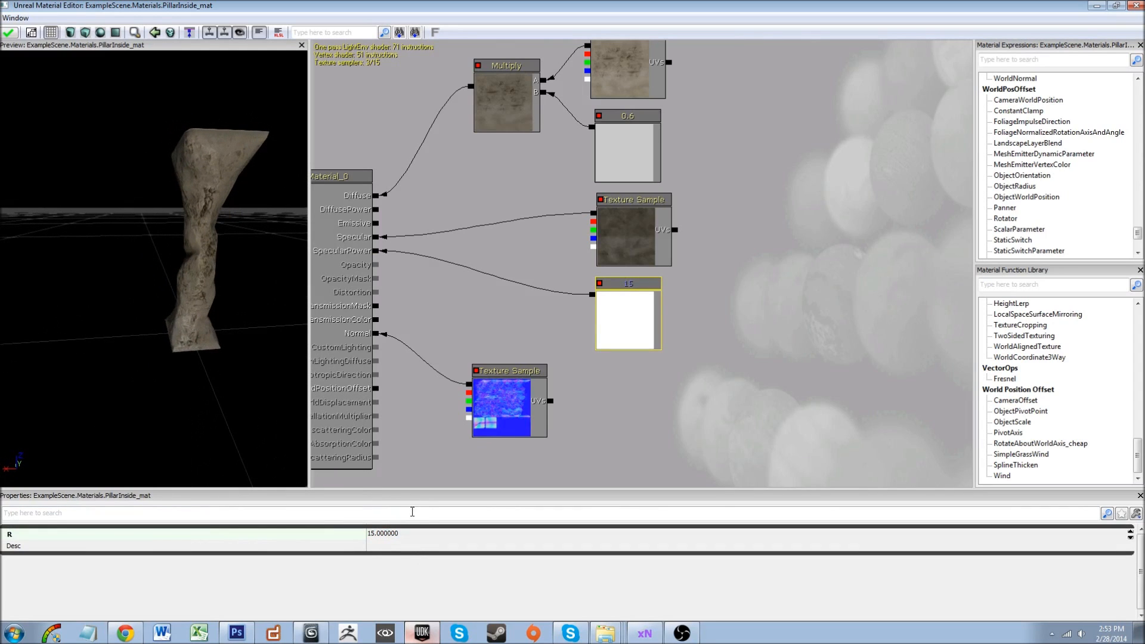
left_click(413, 540)
type("30")
key("Return")
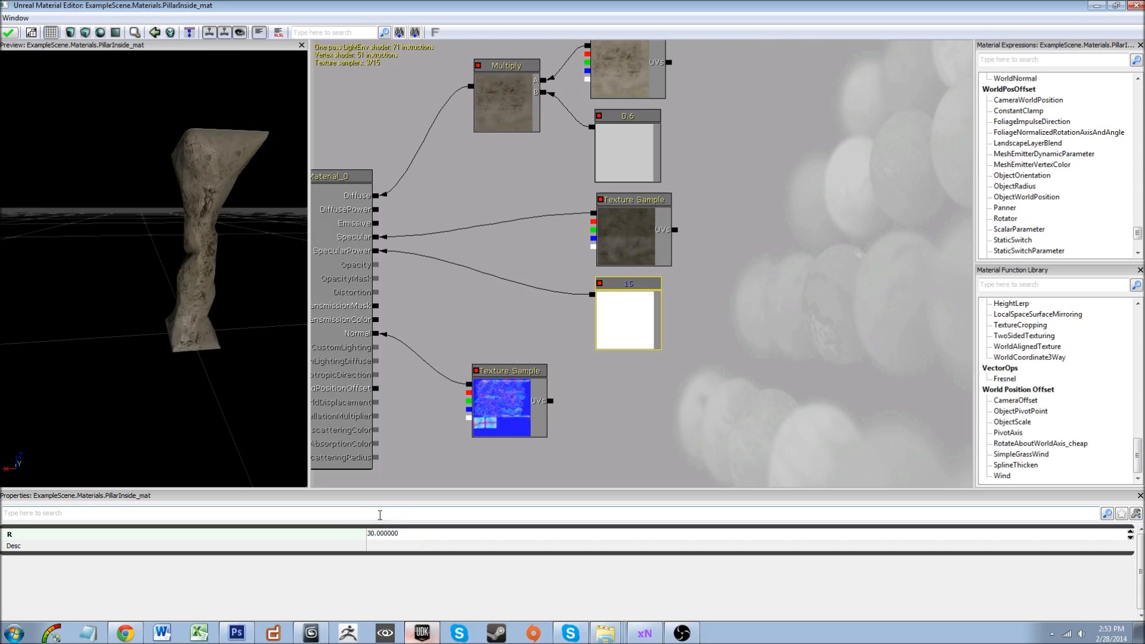
left_click_drag(90, 352, 148, 366)
- Set the SpecularPower constant to 50 and check the highlights on the preview pillar
left_click(416, 541)
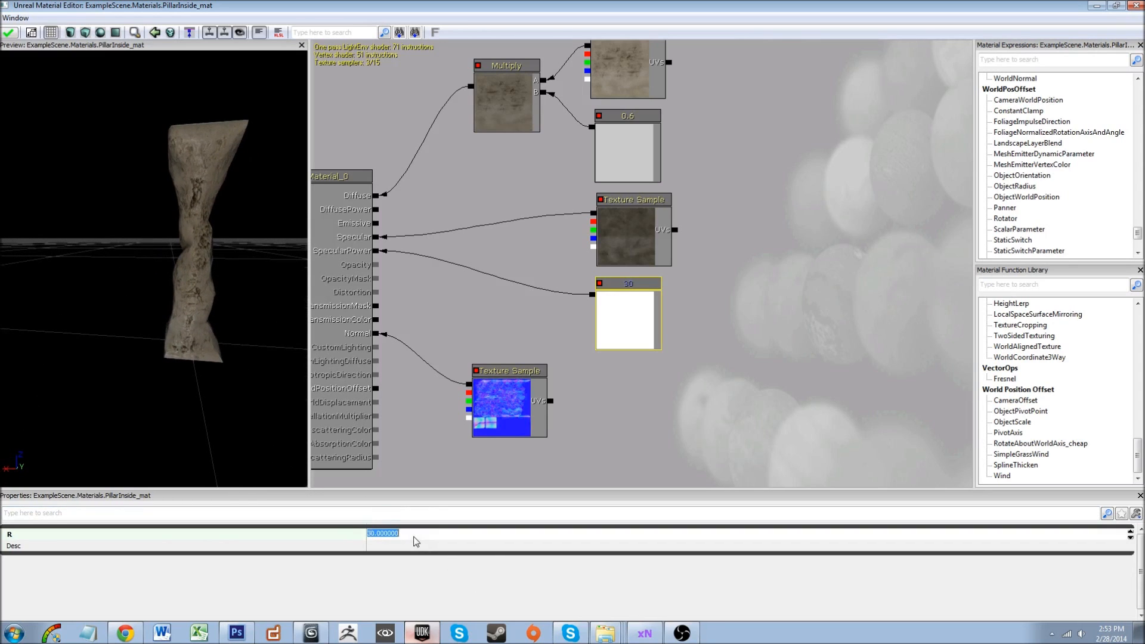
type("5")
left_click_drag(226, 323, 185, 325)
mouse_move(227, 323)
right_mouse_down()
mouse_move(226, 364)
mouse_move(227, 322)
right_mouse_up()
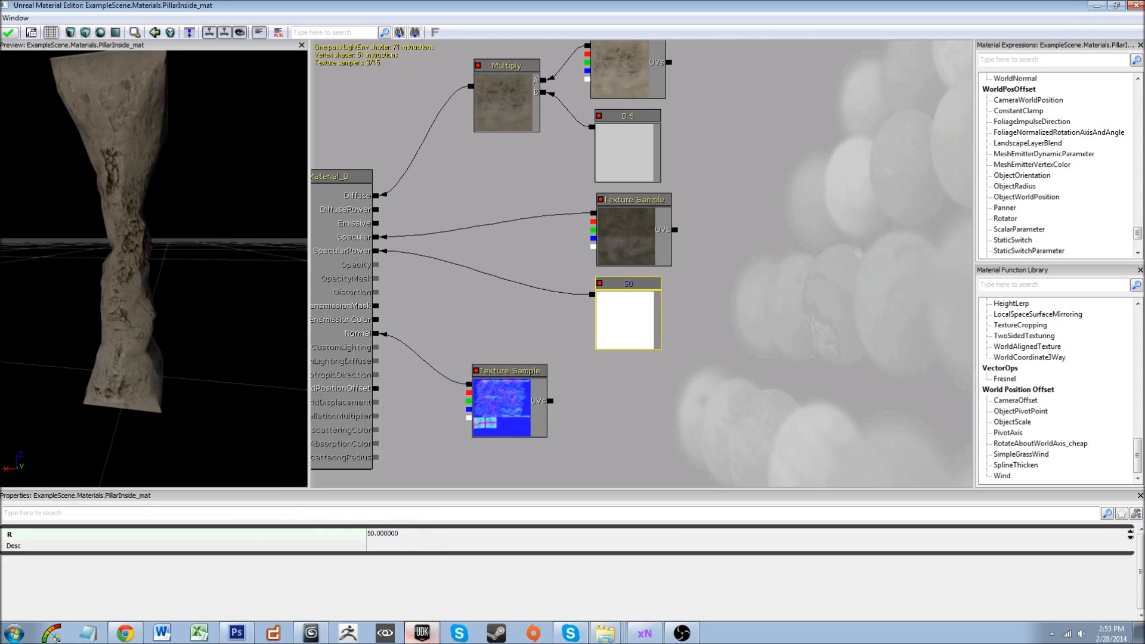
mouse_move(227, 322)
left_mouse_down()
mouse_move(208, 322)
mouse_move(250, 323)
mouse_move(209, 322)
left_mouse_up()
left_click_drag(143, 349, 149, 349)
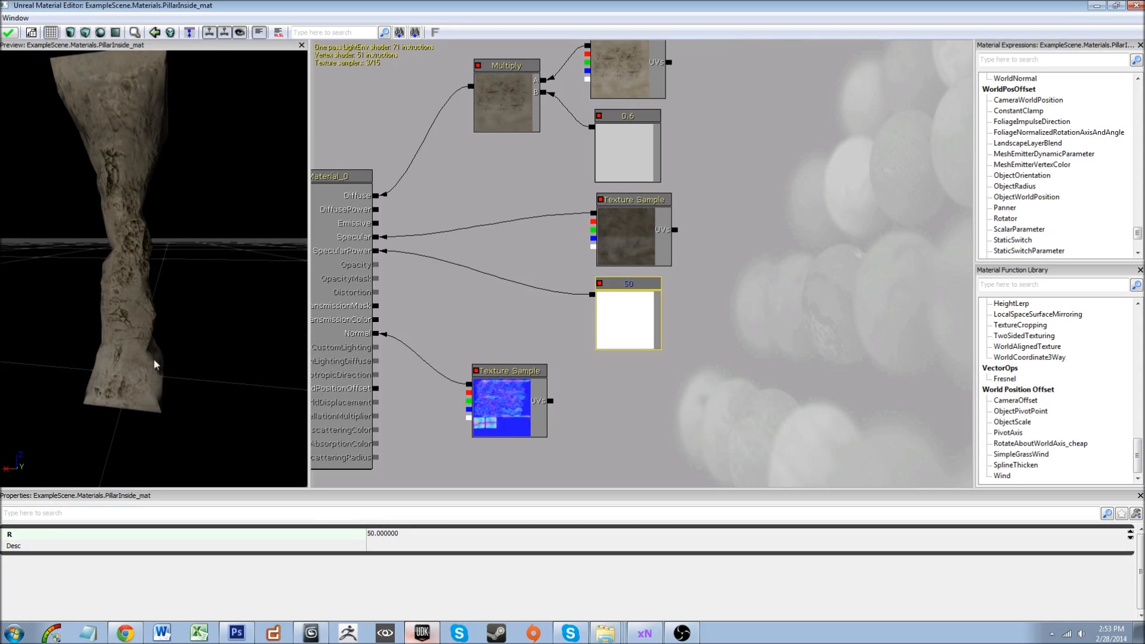
- Apply the changes to PillarInside_mat and minimize the material editor to return to the level
left_click_drag(554, 300, 584, 361)
scroll(507, 307, "down", 2)
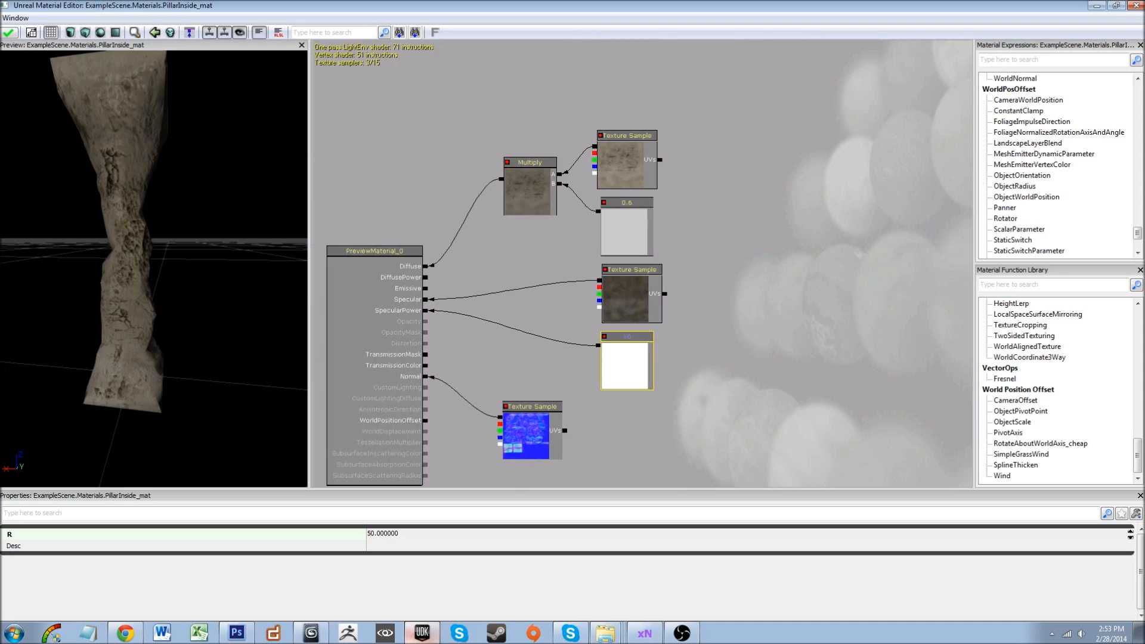
left_click(10, 34)
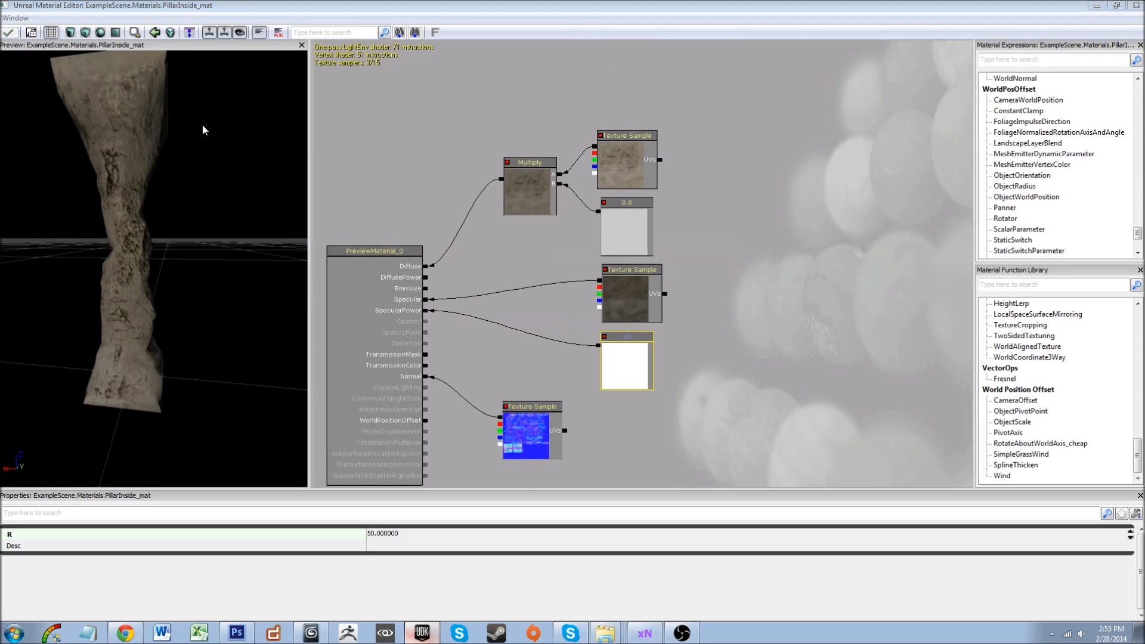
left_click(1098, 7)
right_click_drag(395, 266, 407, 275)
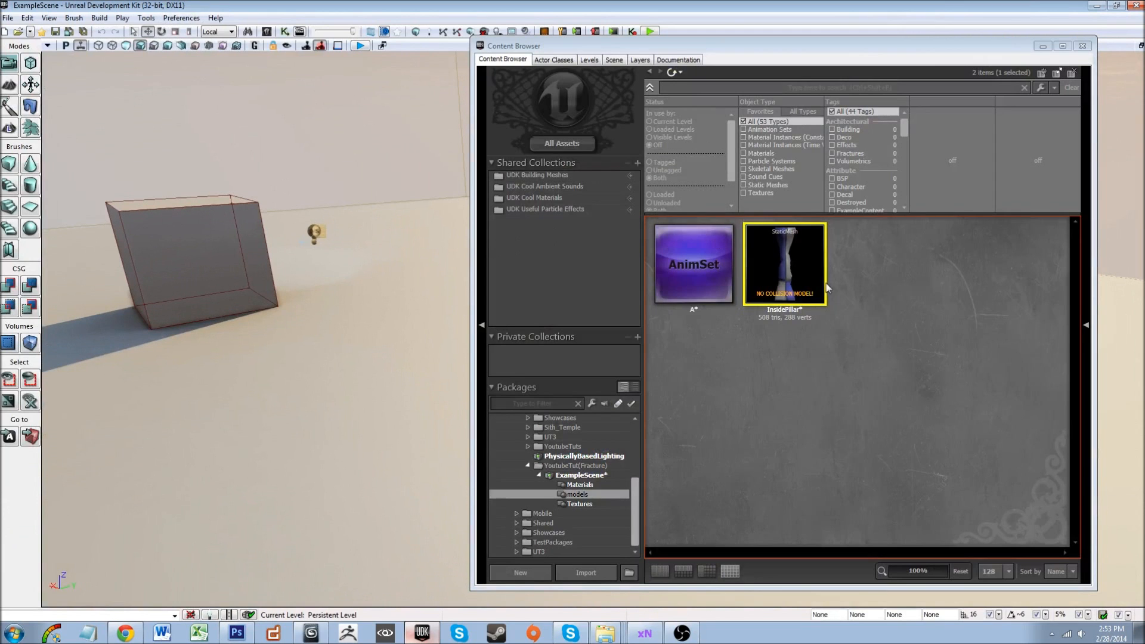
- Assign PillarInside_mat to the LOD element of the InsidePillar static mesh, check it on the model, and close the mesh editor
double_click(760, 301)
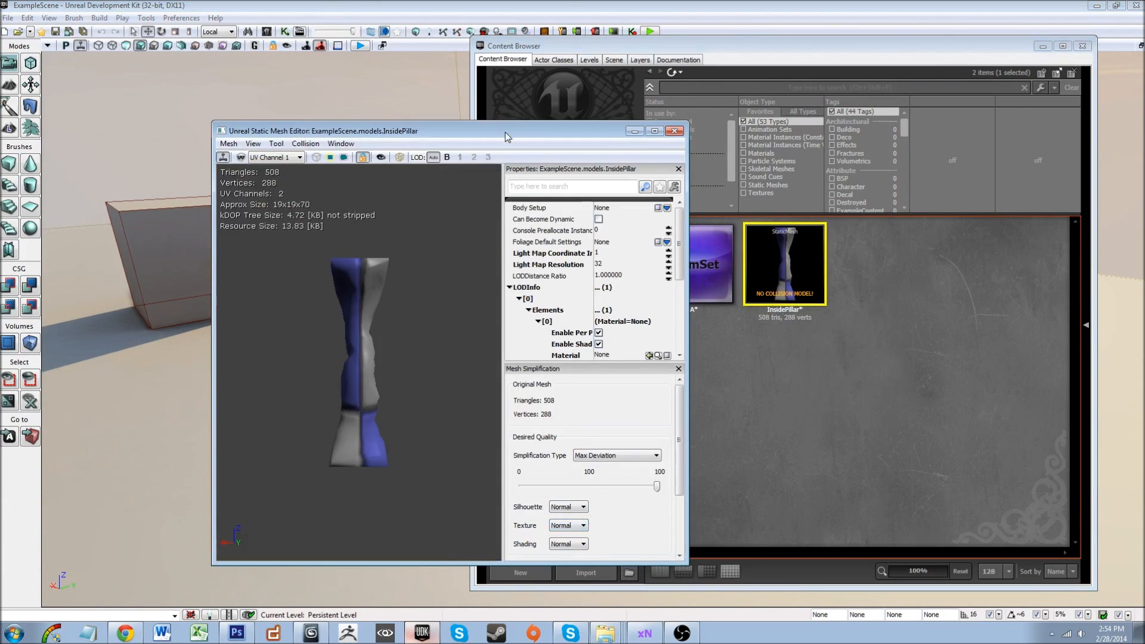
left_click_drag(505, 133, 260, 132)
left_click(610, 485)
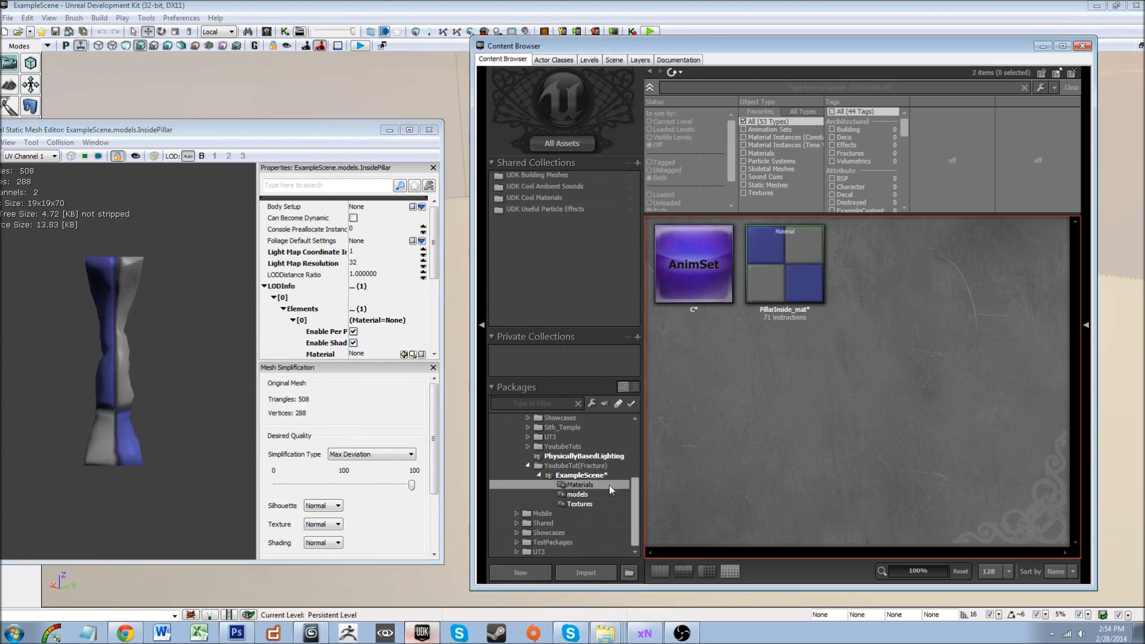
left_click(747, 256)
left_click(404, 356)
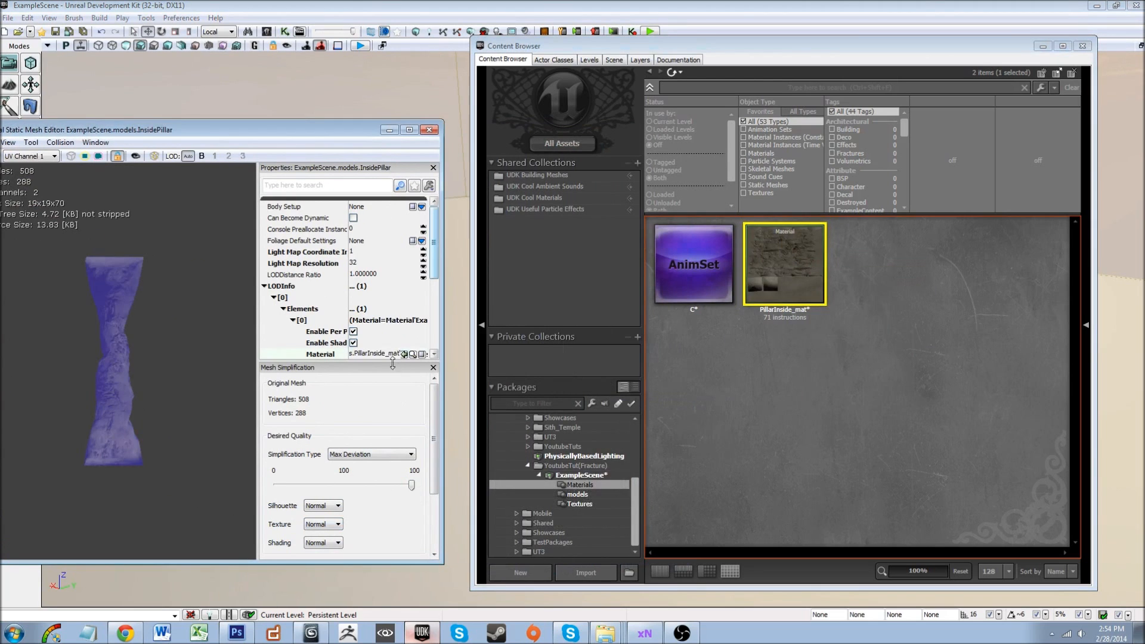
mouse_move(148, 396)
right_mouse_down()
mouse_move(147, 420)
mouse_move(148, 396)
right_mouse_up()
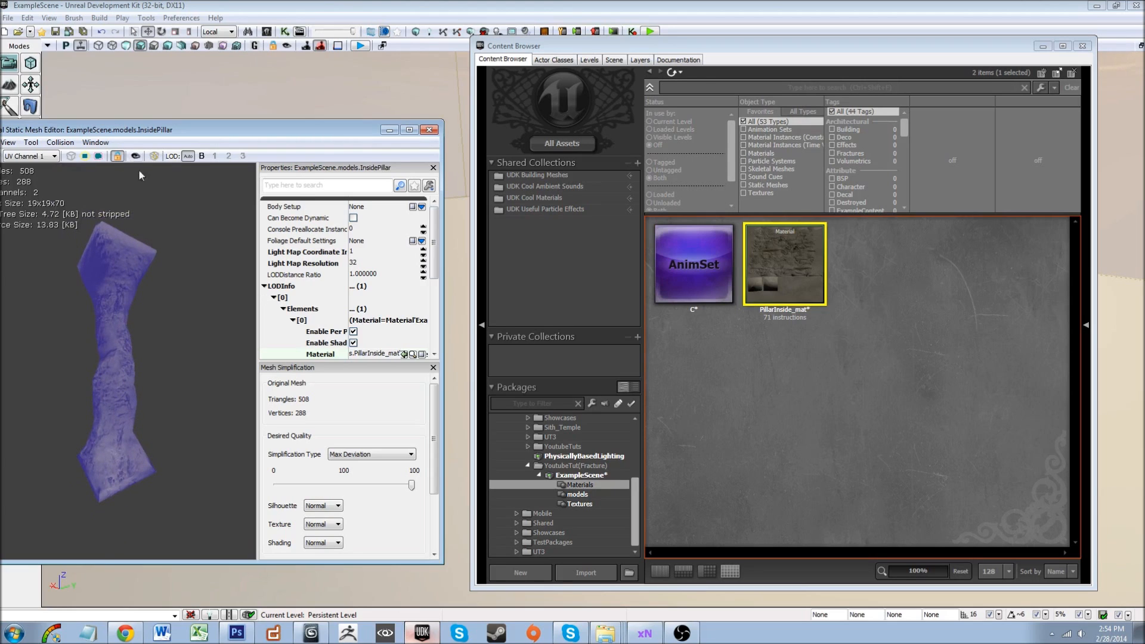
left_click(429, 130)
- Place the InsidePillar static mesh from the models group on the ground near the block in the level
left_click(577, 495)
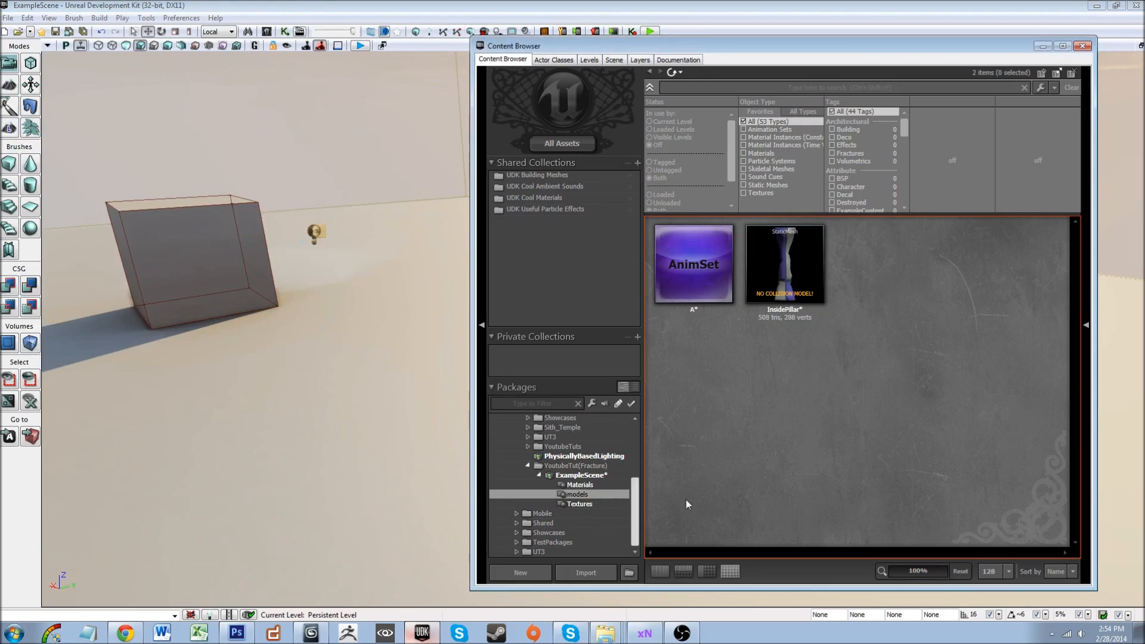
left_click(805, 284)
left_click_drag(795, 271, 395, 382)
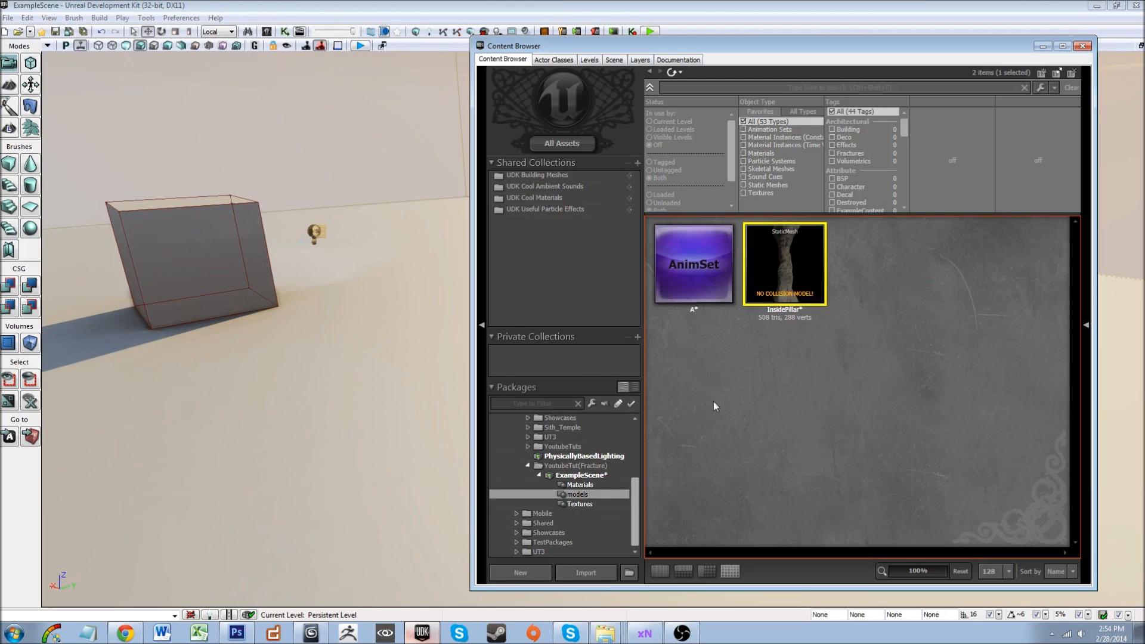
right_click(295, 424)
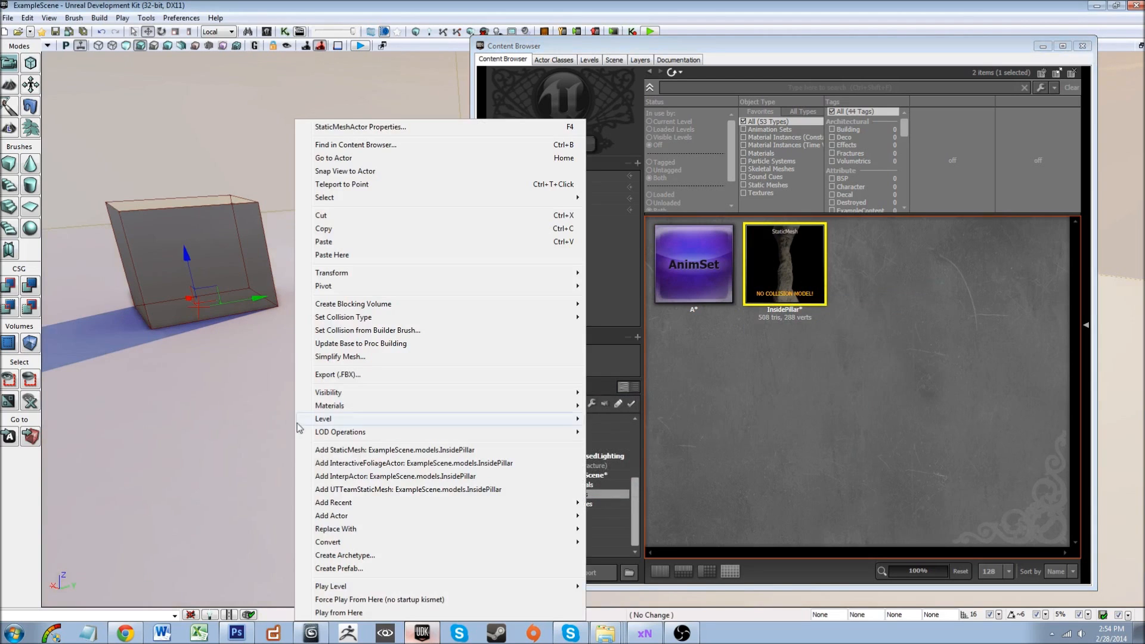
left_click(337, 451)
right_click_drag(336, 455, 292, 501)
right_click_drag(262, 287, 196, 254)
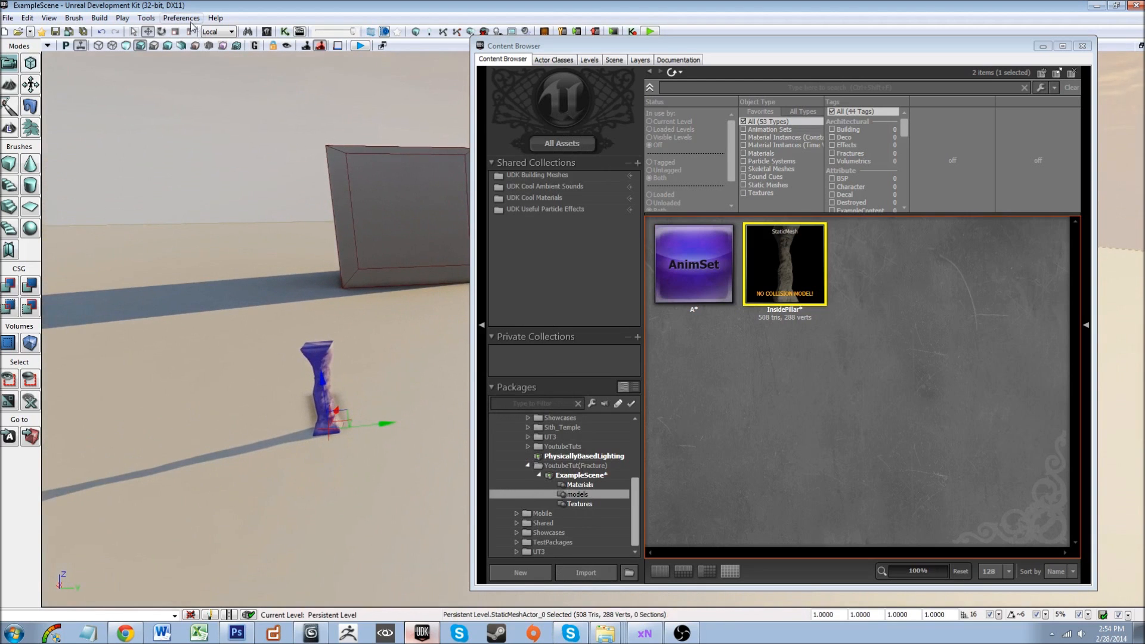
- Scale up the placed pillar and view its textured surface in the level with the Content Browser minimized
left_click(175, 32)
left_click_drag(318, 378, 338, 309)
right_click_drag(262, 346, 252, 302)
left_click(220, 245)
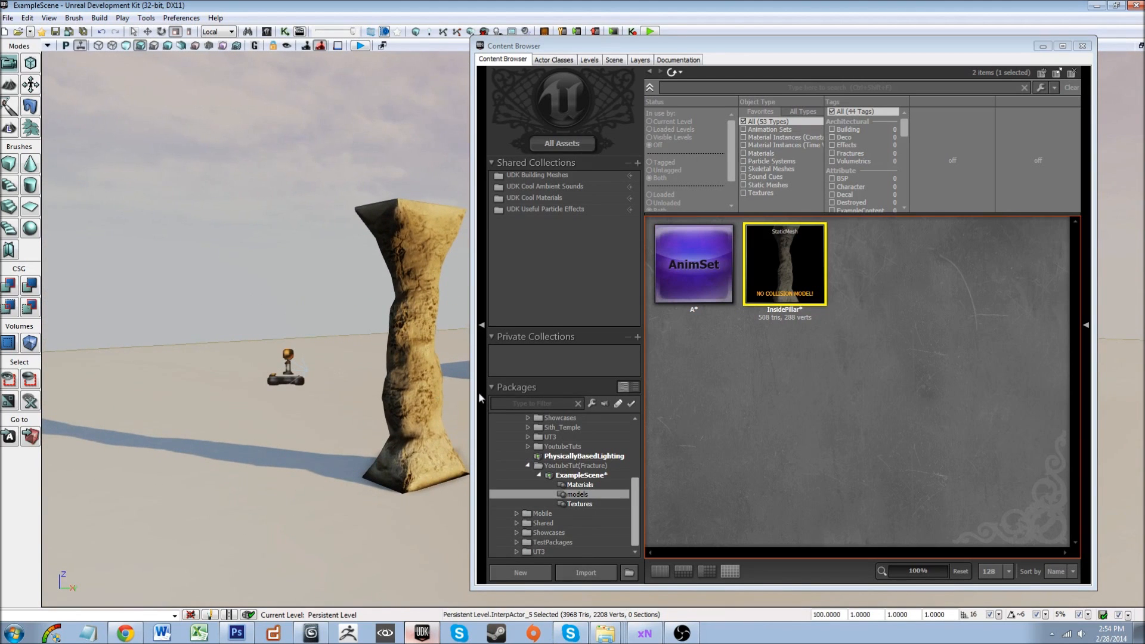
left_click(1039, 51)
right_click_drag(745, 257, 462, 169)
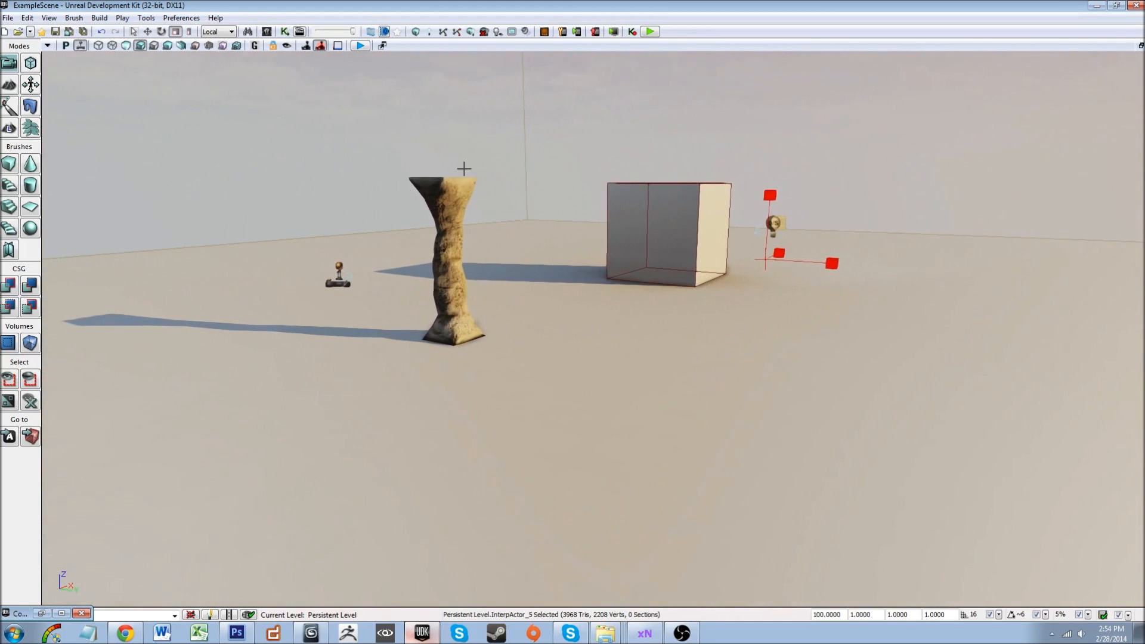
- Restore the Content Browser, show the Materials group, and save the ExampleScene level with its pillar assets
left_click(41, 614)
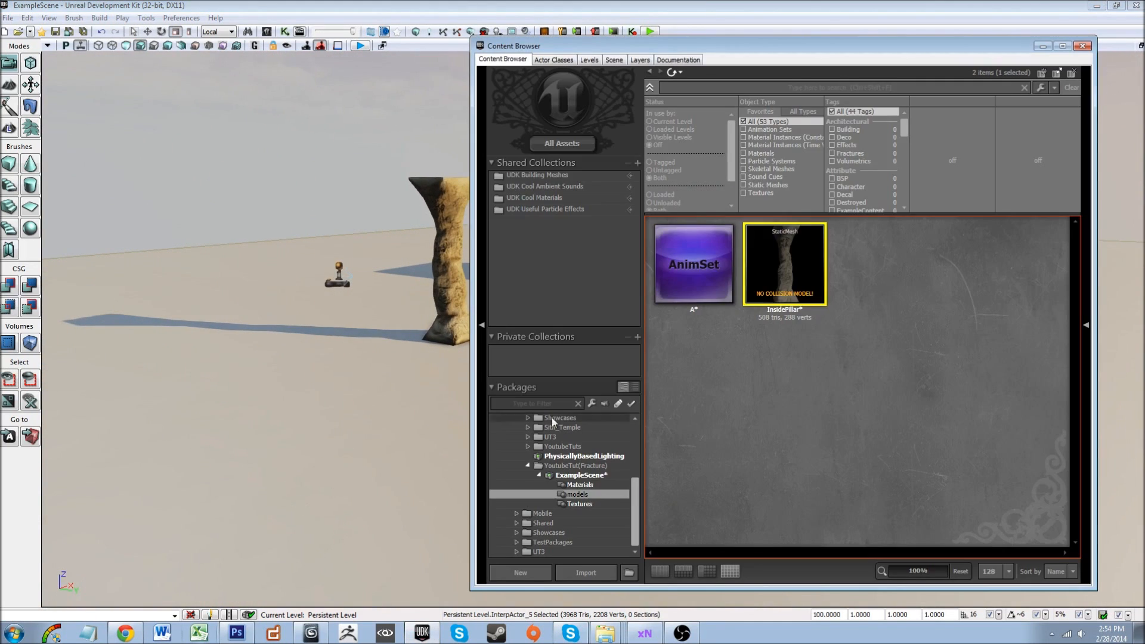
left_click(620, 484)
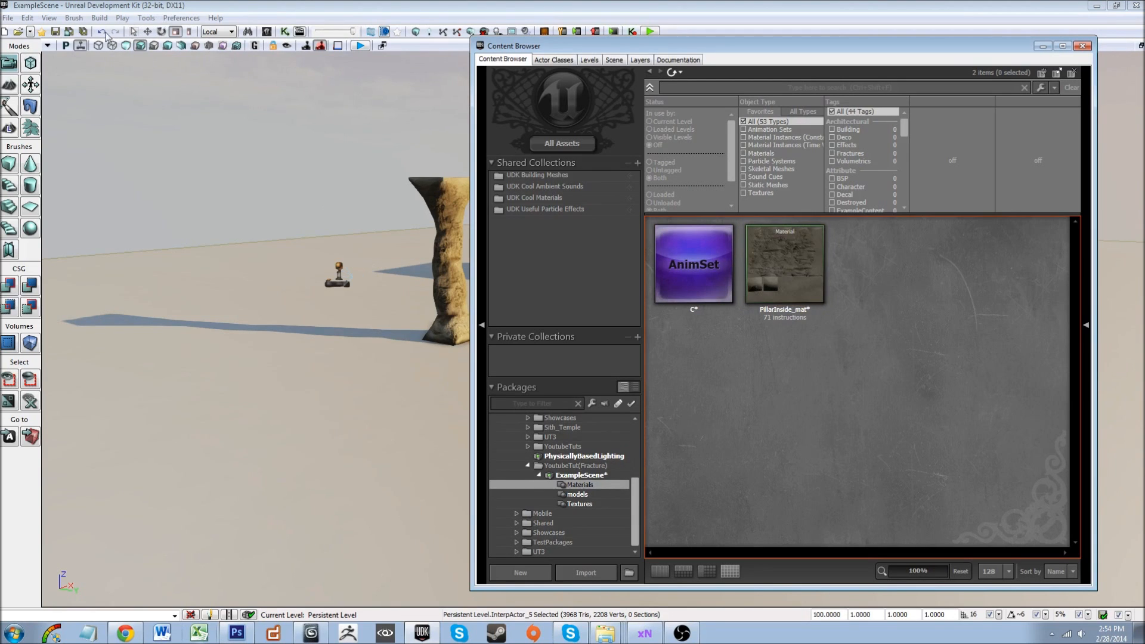
left_click(55, 32)
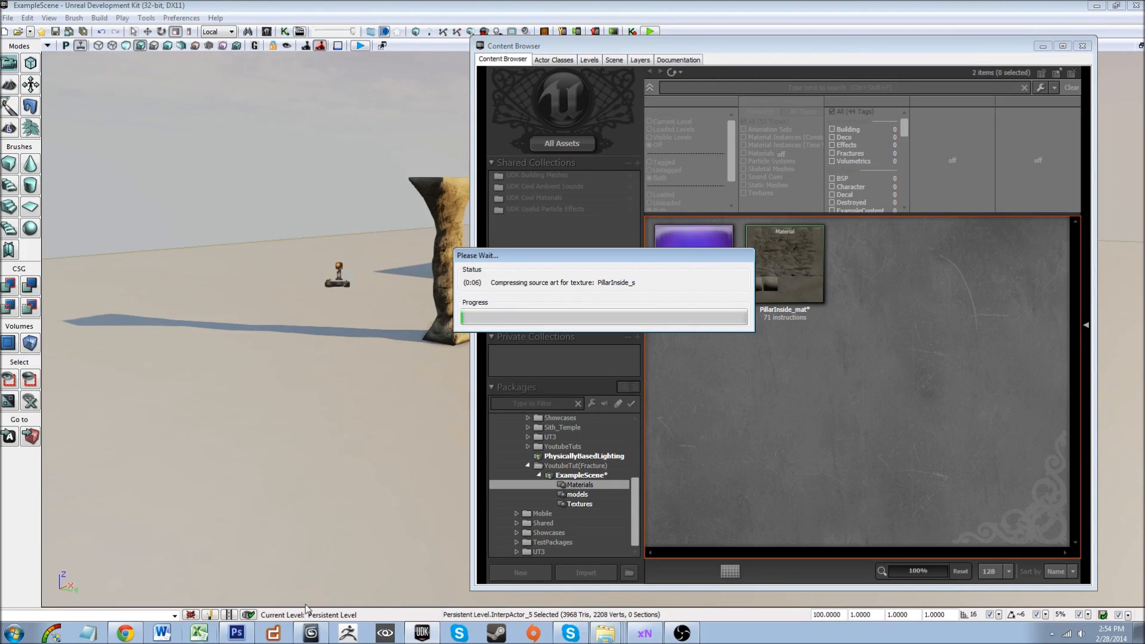
right_click_drag(310, 555, 321, 504)
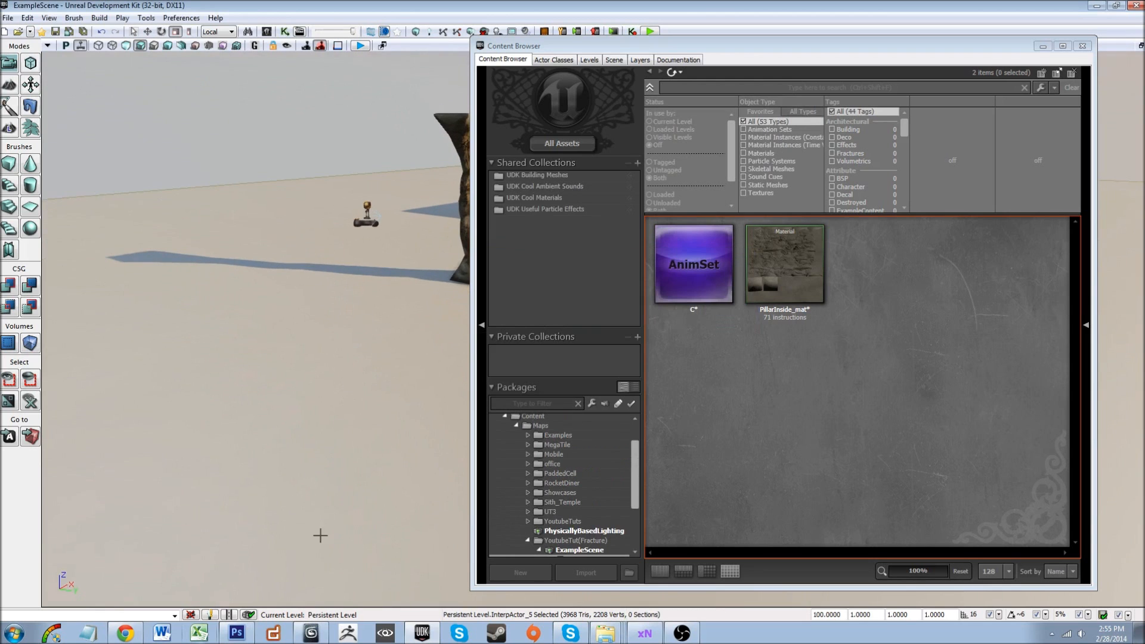
- Switch to 3ds Max and examine the low-poly inside pillar mesh from several angles
key("alt+Tab")
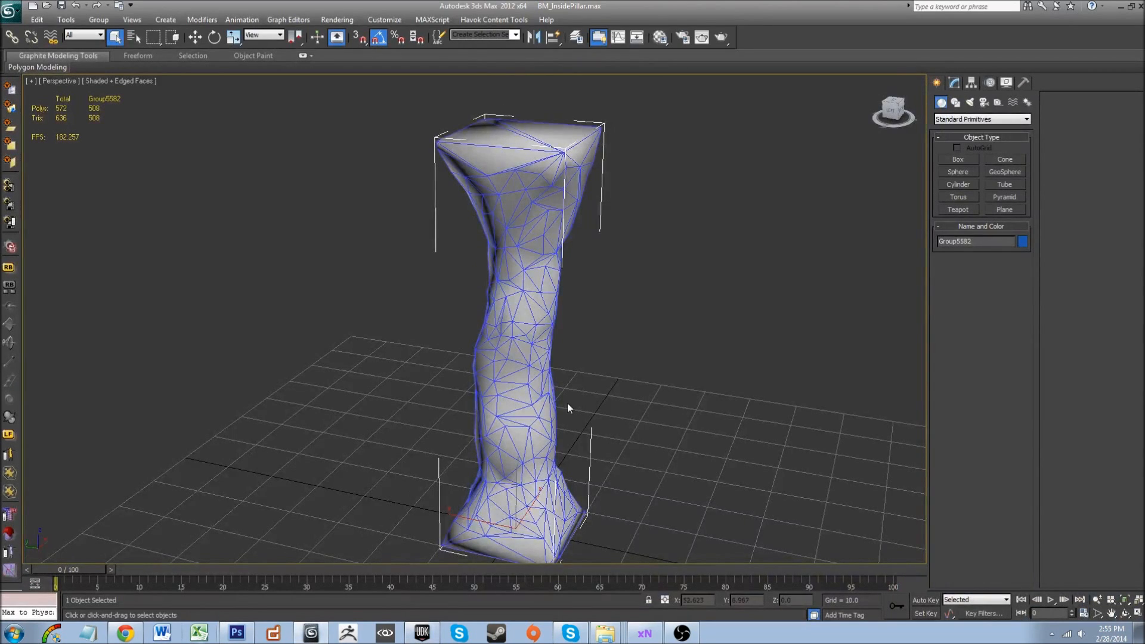
middle_click_drag(567, 404, 497, 354)
scroll(492, 328, "down", 3)
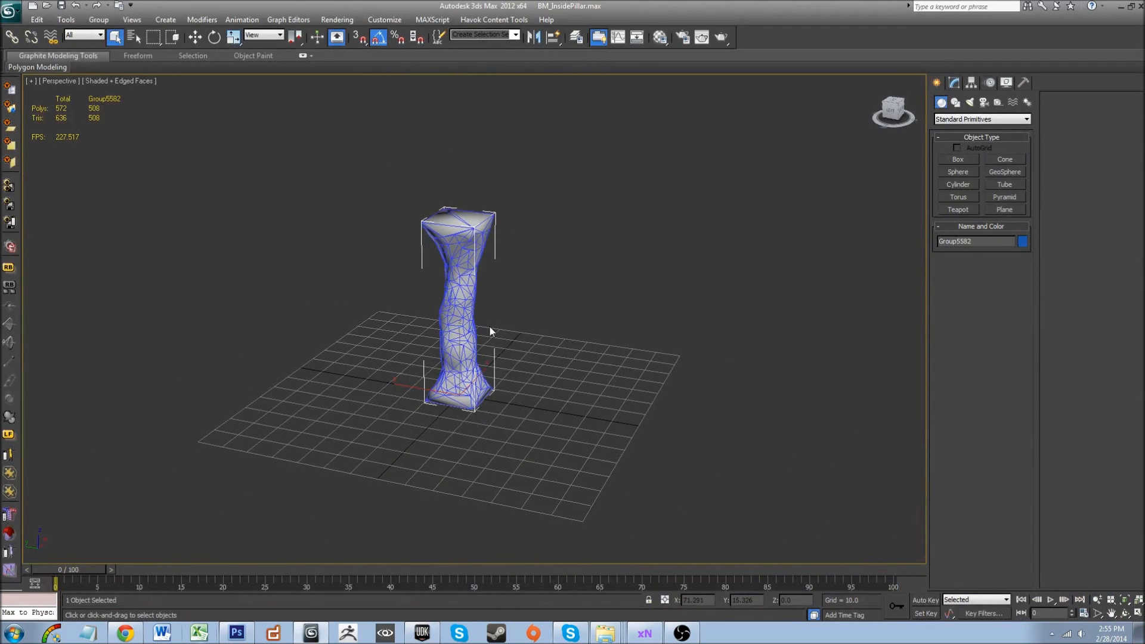
middle_click_drag(464, 293, 464, 294, "alt")
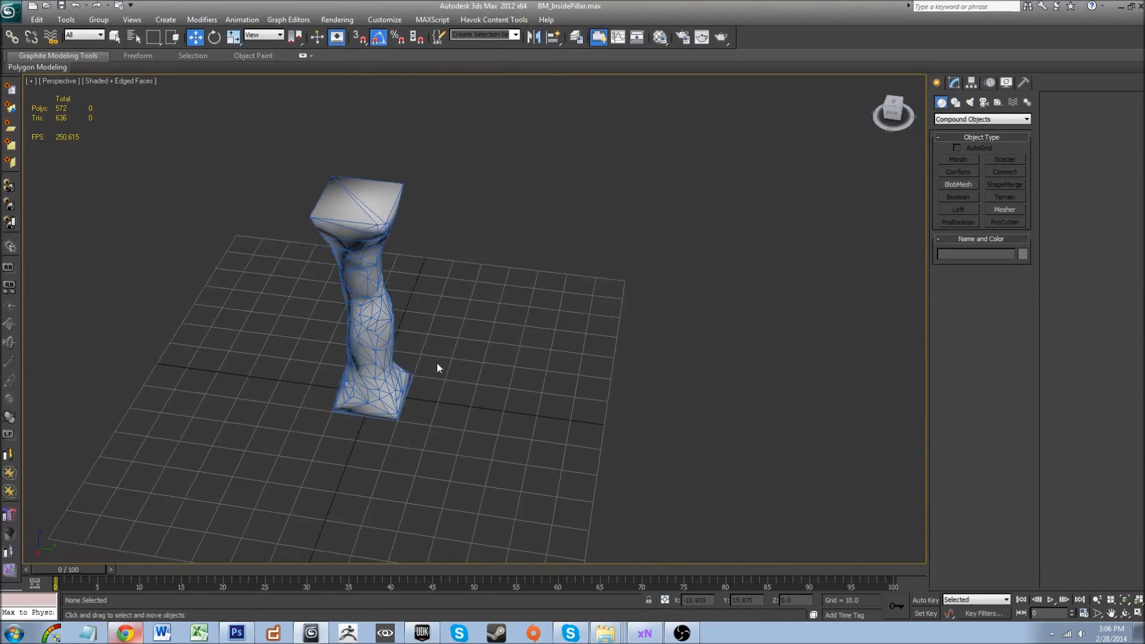
mouse_move(437, 368)
middle_mouse_down("alt")
mouse_move(445, 330)
mouse_move(477, 310)
mouse_move(494, 358)
mouse_move(563, 340)
mouse_move(435, 352)
middle_mouse_up("alt")
scroll(480, 309, "up", 3)
middle_click_drag(525, 334, 656, 281, "alt")
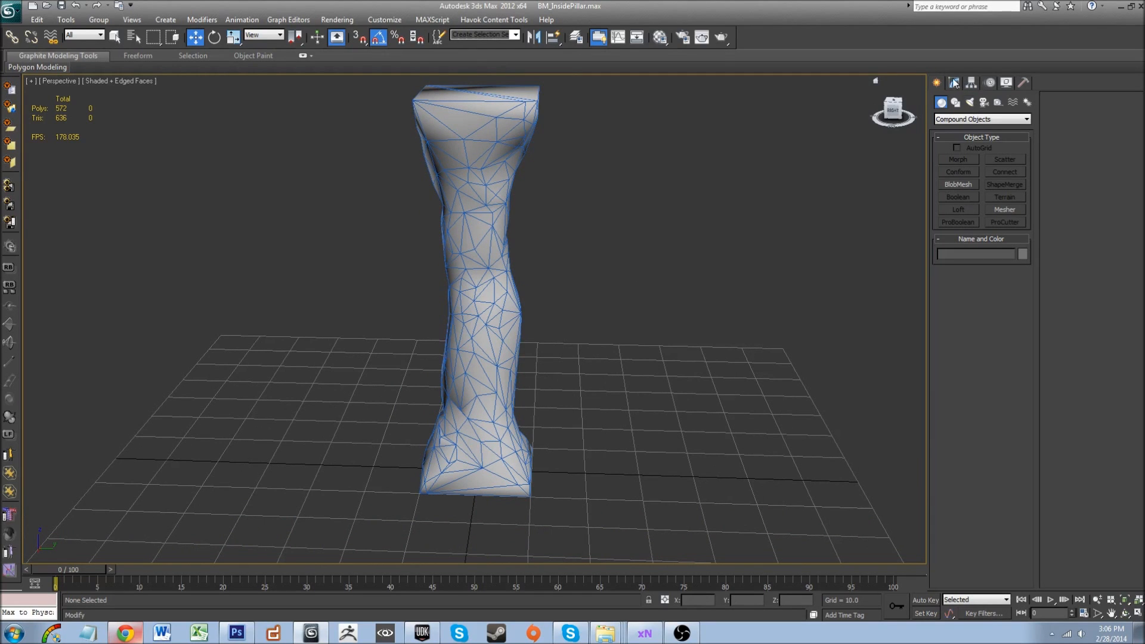
middle_click_drag(550, 166, 553, 172)
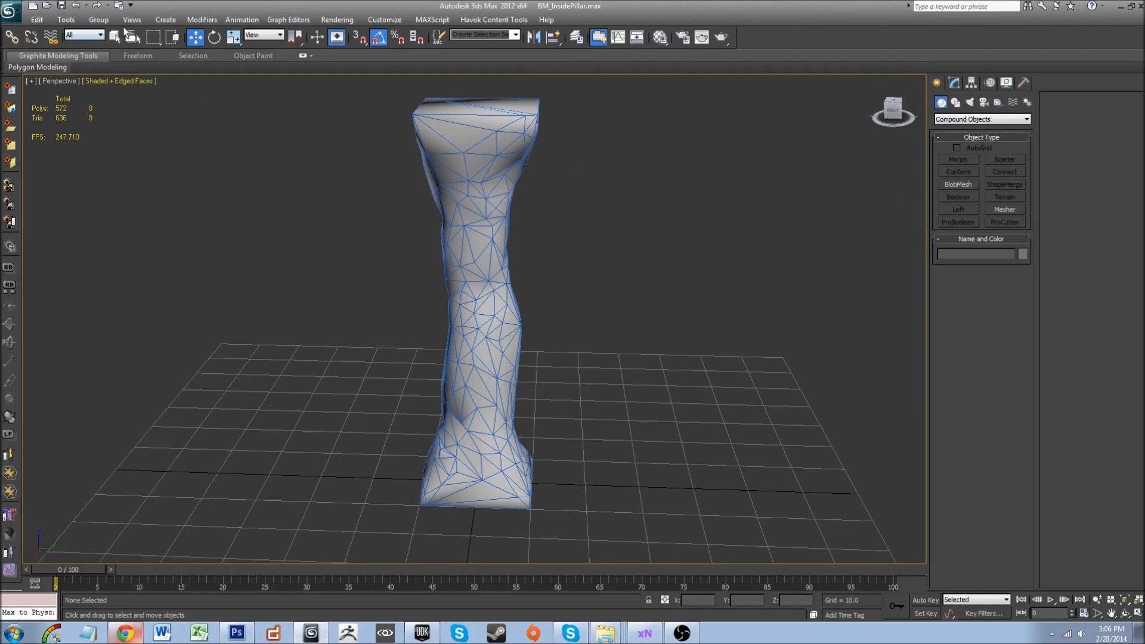
- Draw a standard-primitive box around the pillar using grid-point snapping, with length 20, width 20 and height 70
left_click(166, 22)
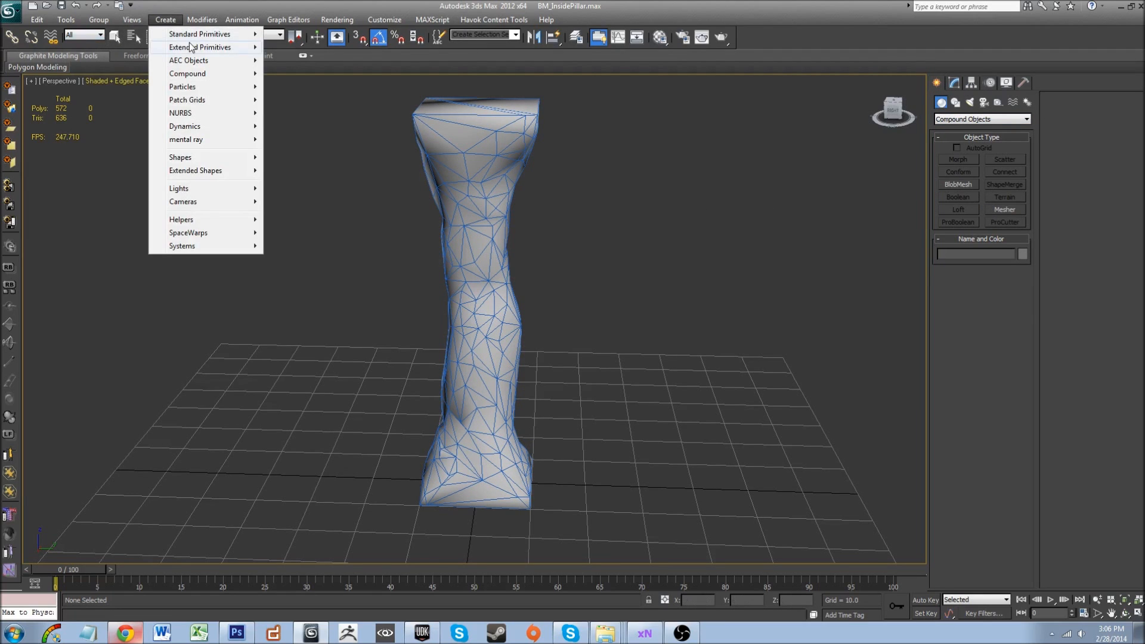
mouse_move(186, 37)
left_click(100, 36)
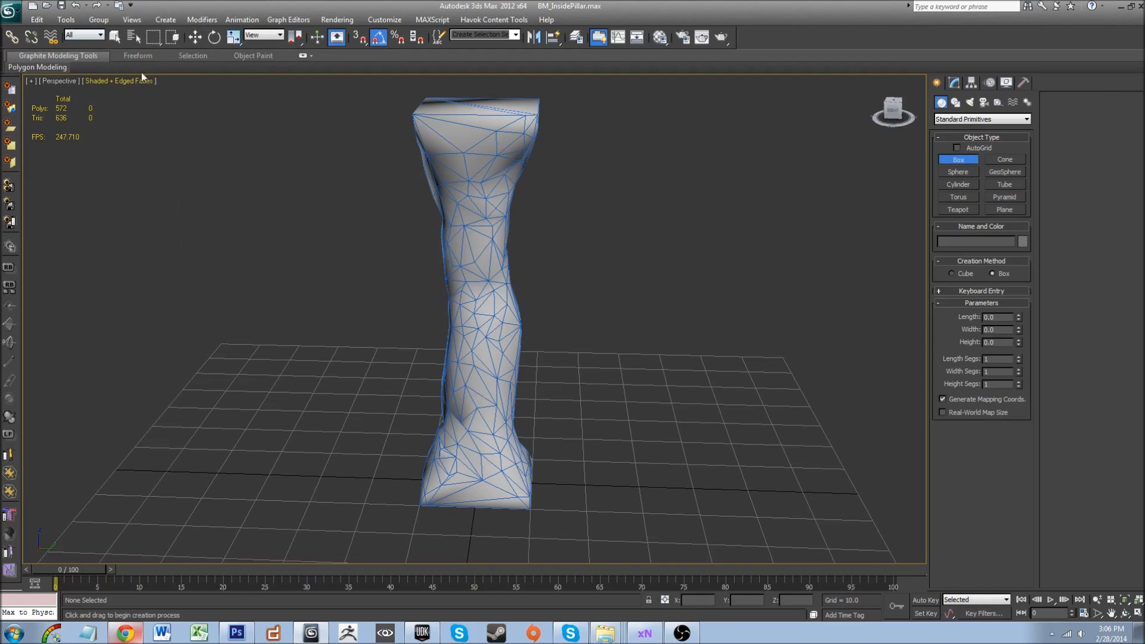
middle_click_drag(385, 427, 352, 365, "alt")
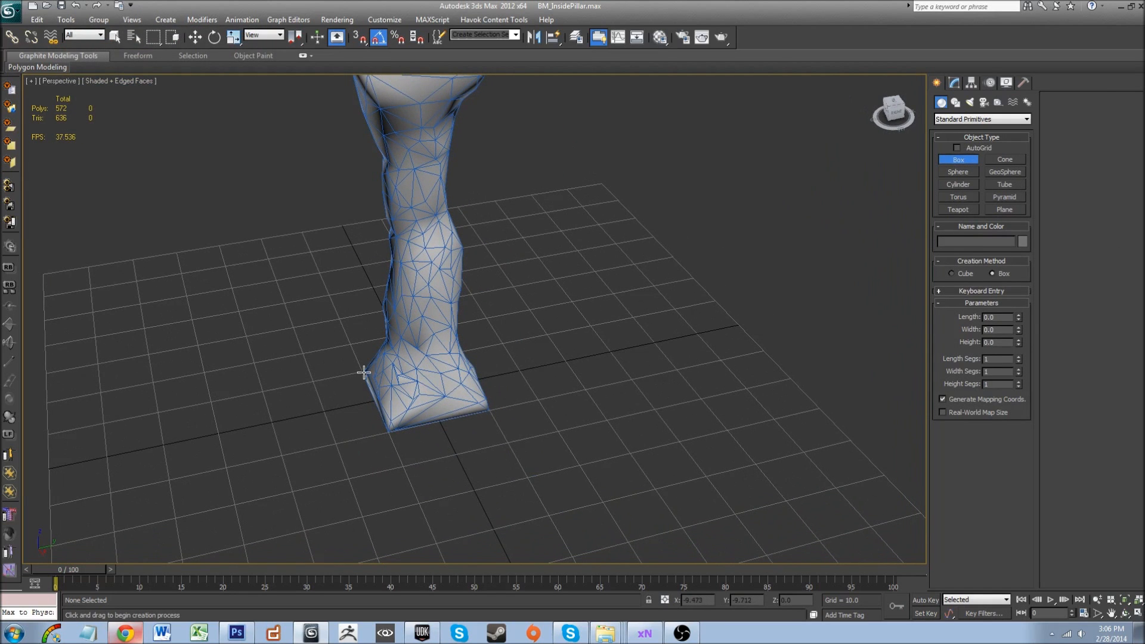
left_click_drag(364, 371, 495, 404)
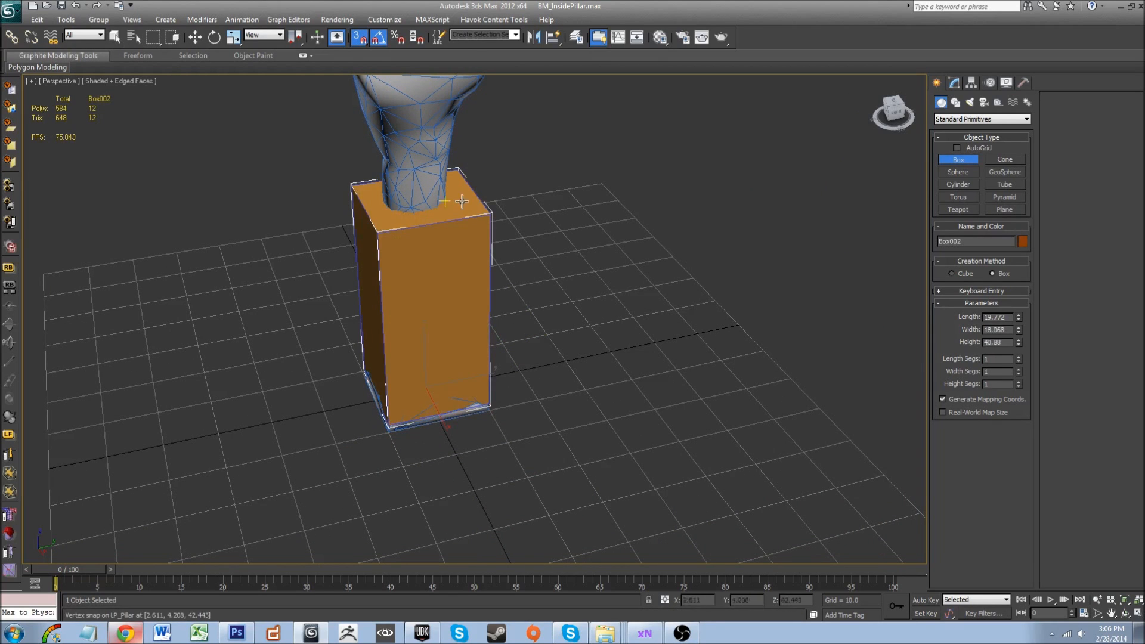
right_click(627, 215)
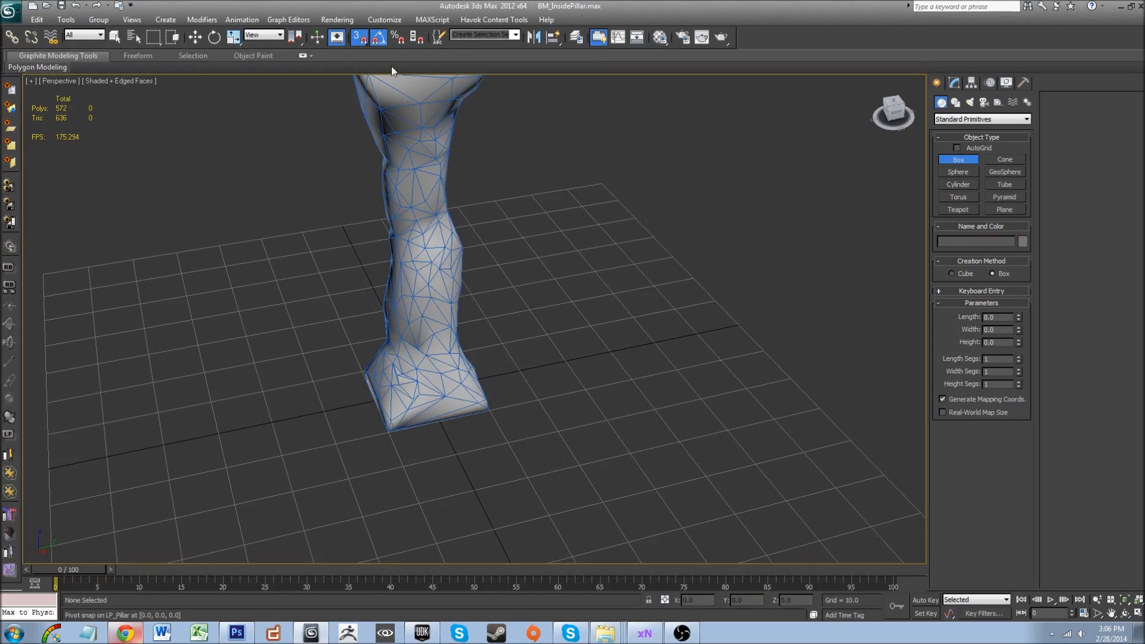
right_click(358, 37)
left_click(647, 236)
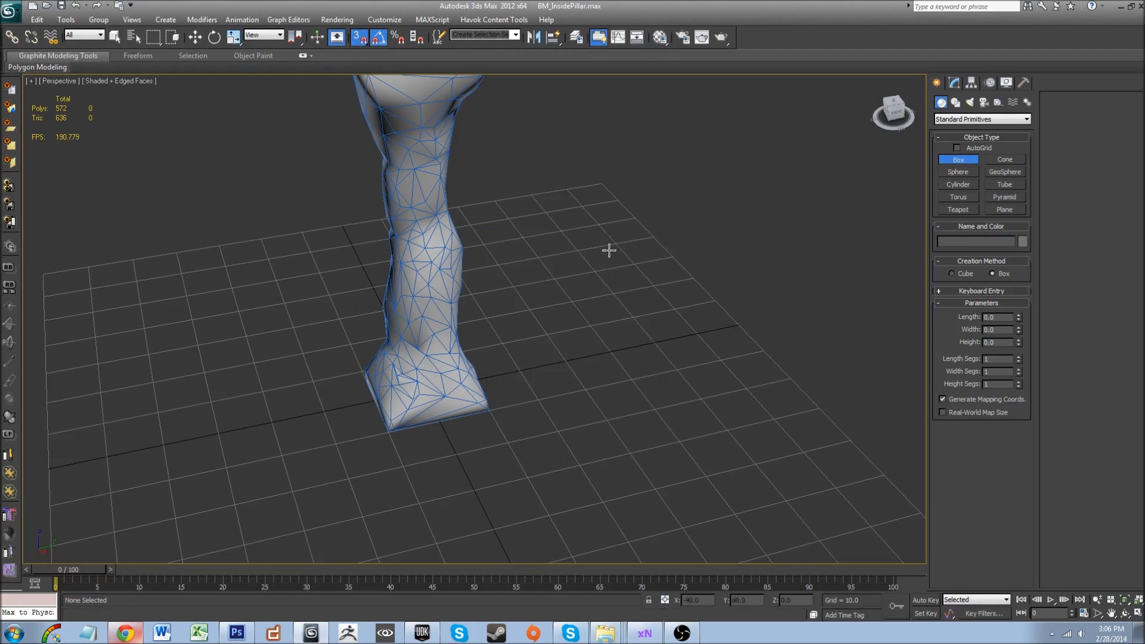
left_click_drag(362, 372, 494, 412)
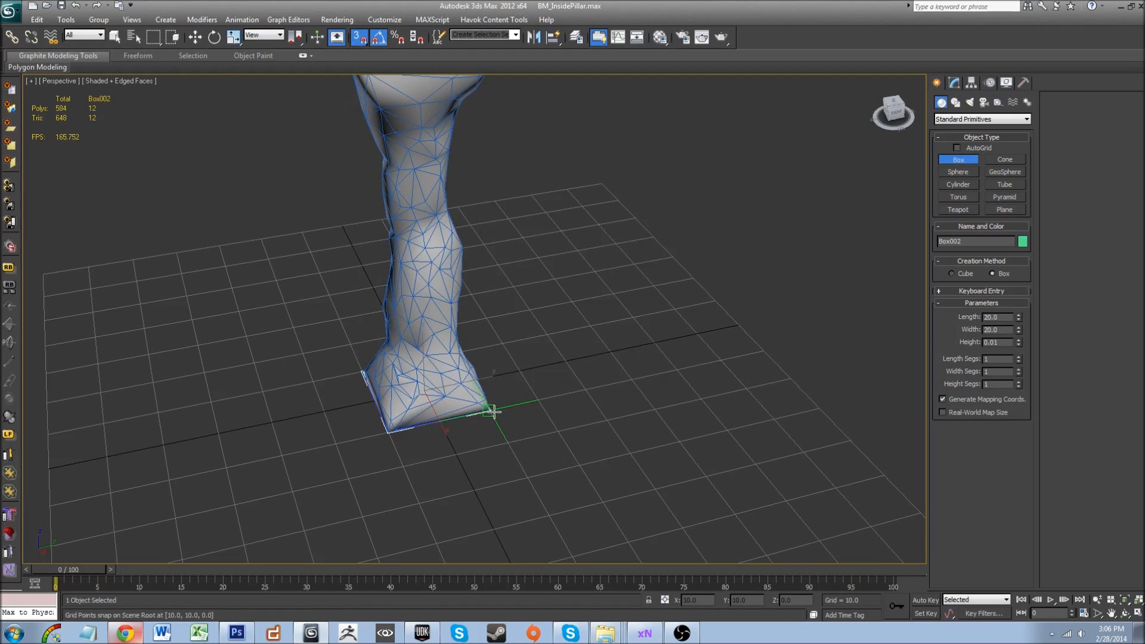
left_click(452, 87)
middle_click_drag(466, 177, 488, 315)
key("s")
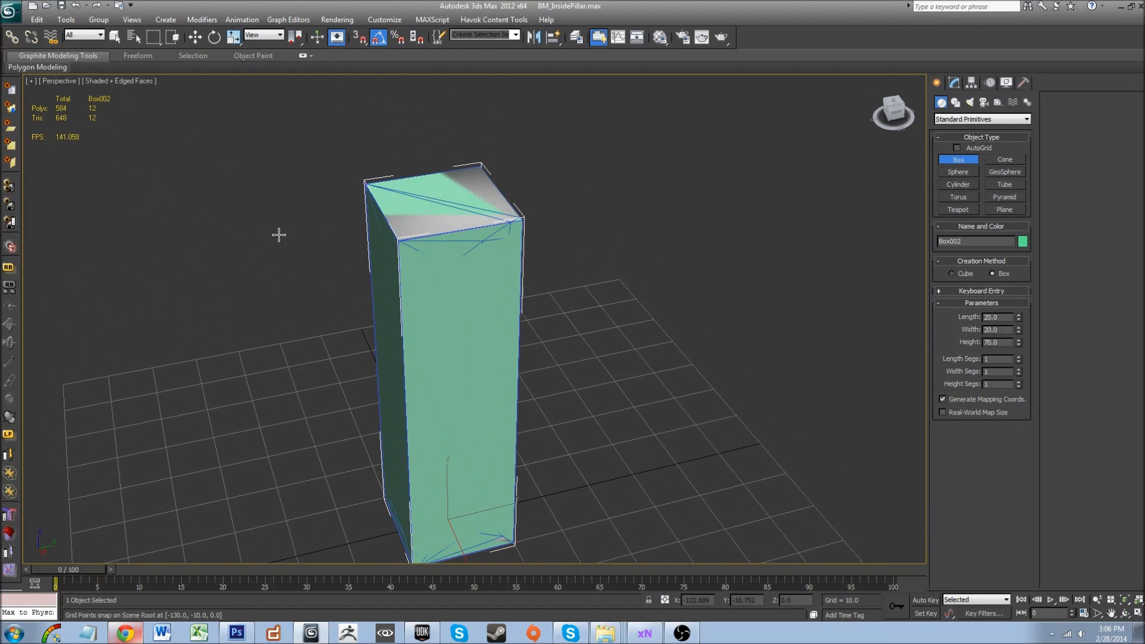
- Convert the box to an Editable Poly and raise its top face by about 1 unit
middle_click_drag(429, 212, 632, 258, "alt")
left_click(956, 83)
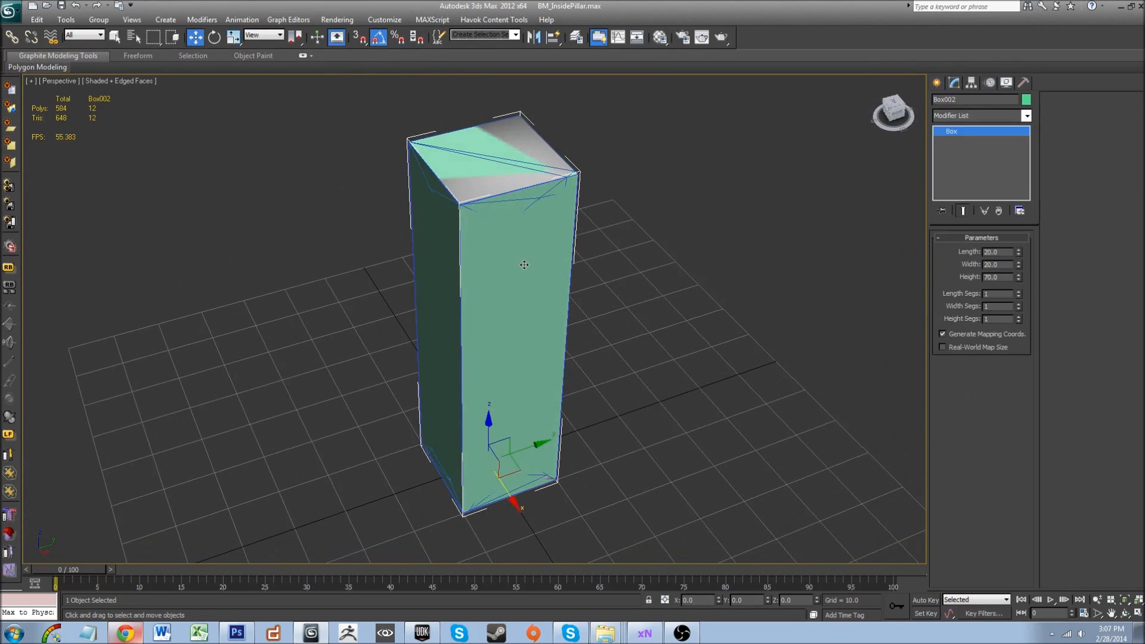
middle_click_drag(641, 361, 427, 119)
key("4")
left_click(385, 156)
left_click_drag(435, 94, 435, 85)
middle_click_drag(435, 85, 525, 169, "alt")
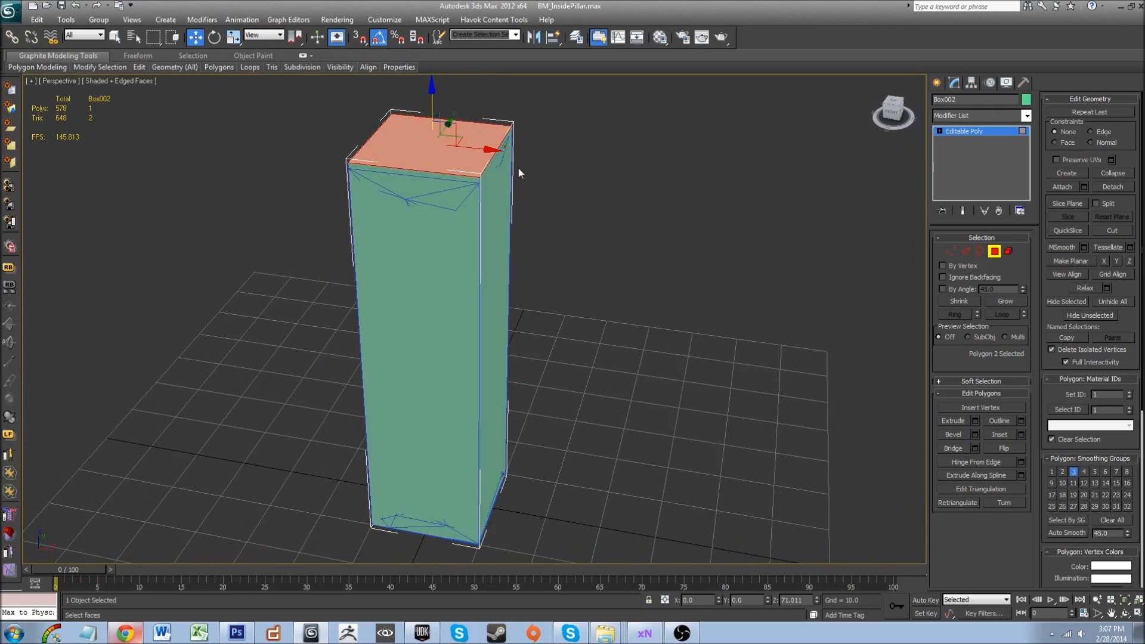
- Move the box's four side faces slightly outward one by one, the last by about 1 unit
left_click(510, 259)
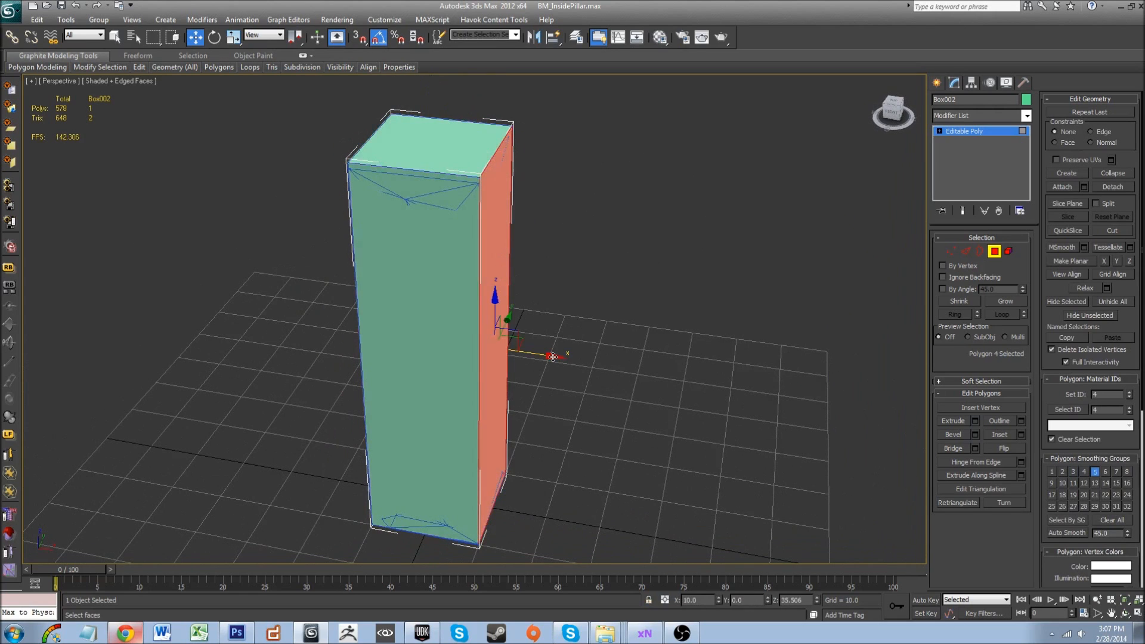
left_click_drag(553, 357, 560, 358)
left_click(441, 370)
left_click_drag(439, 342, 438, 347)
middle_click_drag(438, 347, 502, 351, "alt")
middle_click_drag(308, 348, 445, 319, "alt")
left_click(445, 319)
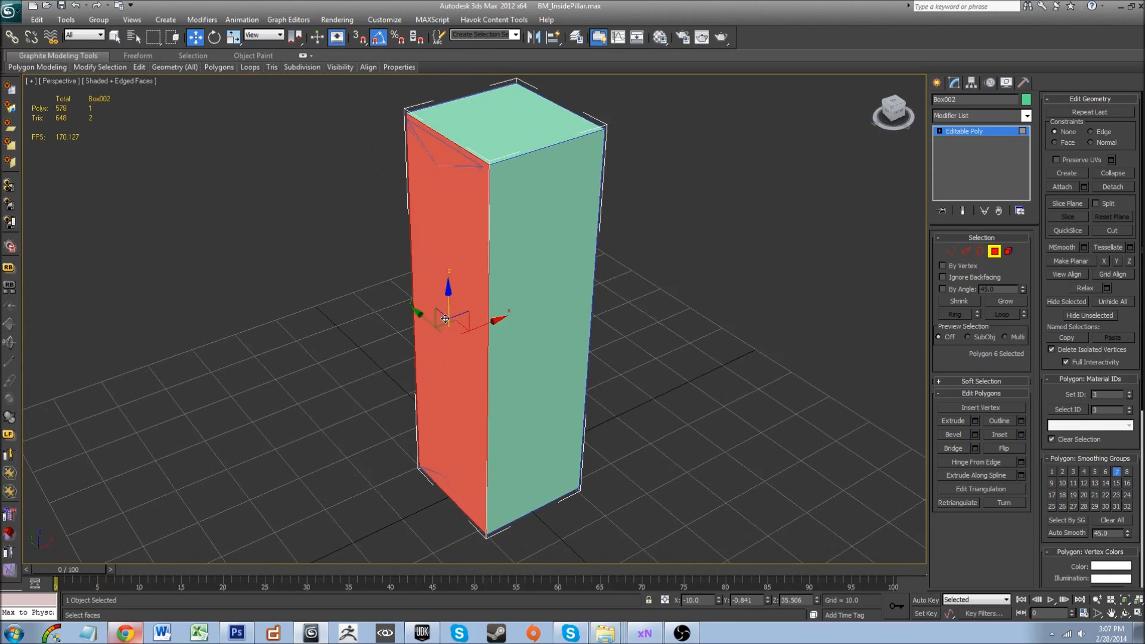
mouse_move(496, 319)
middle_mouse_down("alt")
mouse_move(350, 322)
mouse_move(287, 359)
mouse_move(475, 326)
middle_mouse_up("alt")
left_click(351, 322)
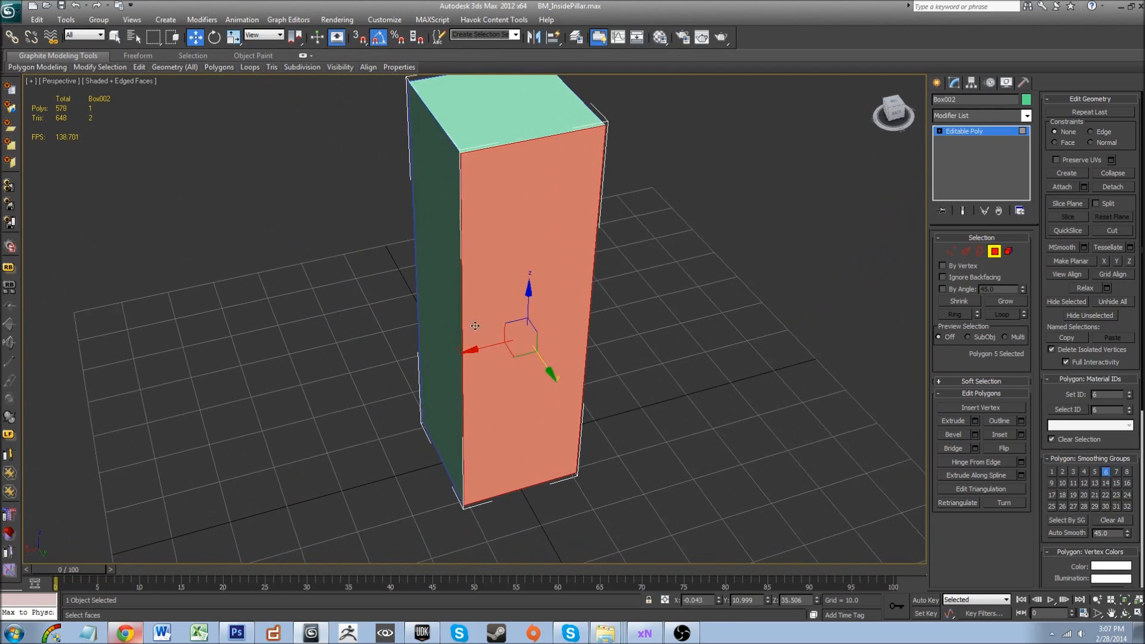
- Set the box's object color to gray, clear the face selection, and leave polygon editing
left_click(1025, 100)
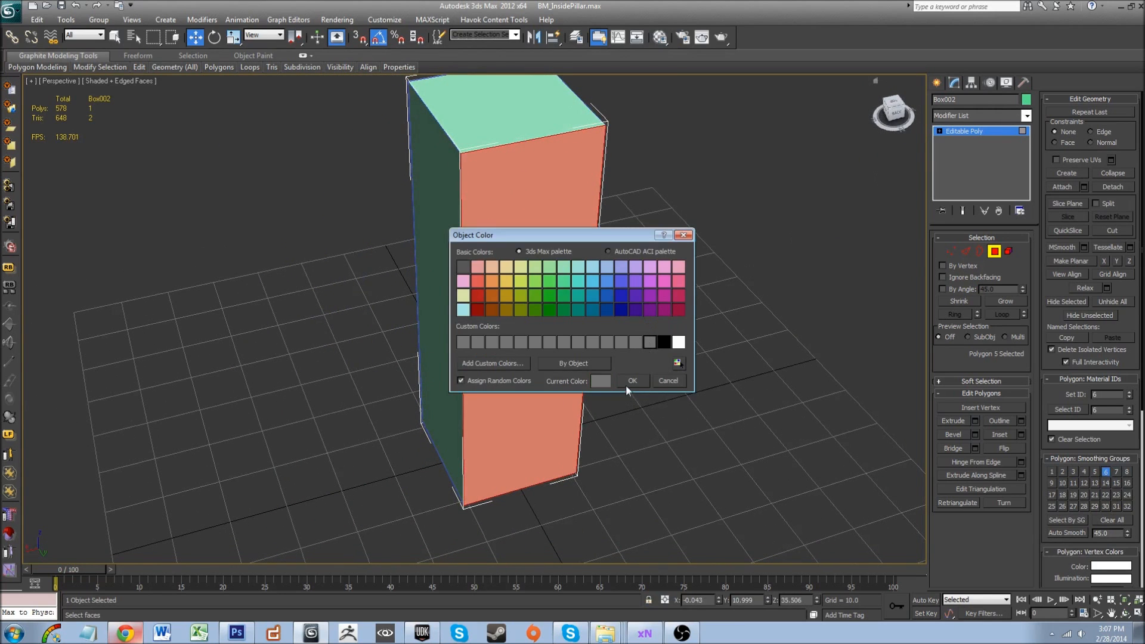
left_click(626, 384)
middle_click_drag(628, 384, 667, 311, "alt")
left_click(602, 342)
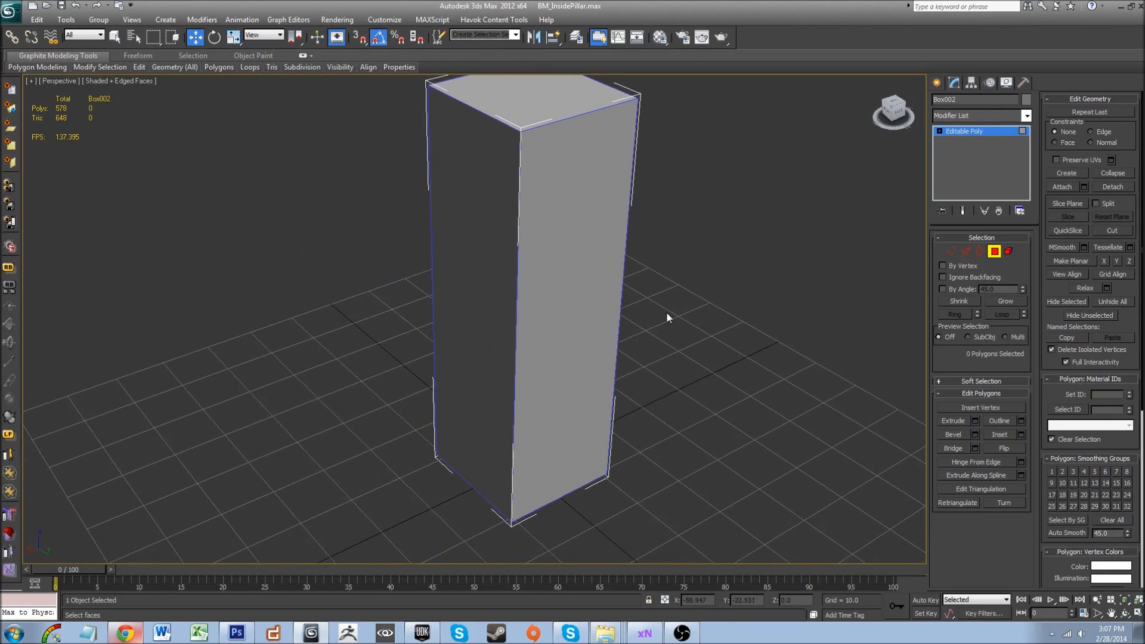
left_click(1006, 132)
middle_click_drag(718, 191, 499, 314, "alt")
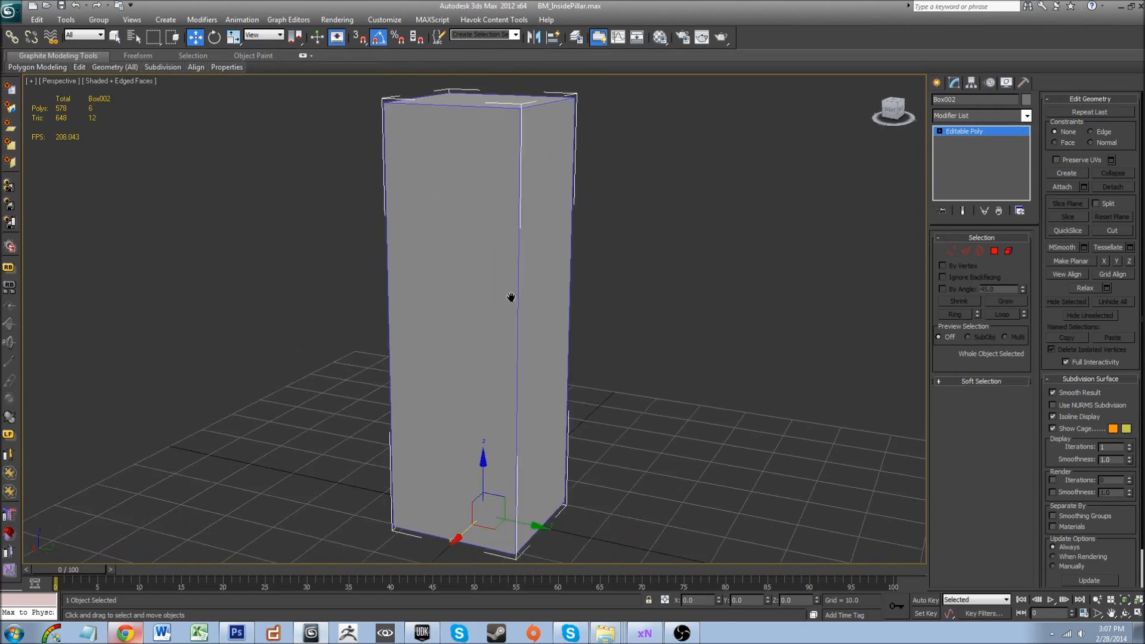
scroll(518, 264, "up", 5)
scroll(518, 264, "down", 8)
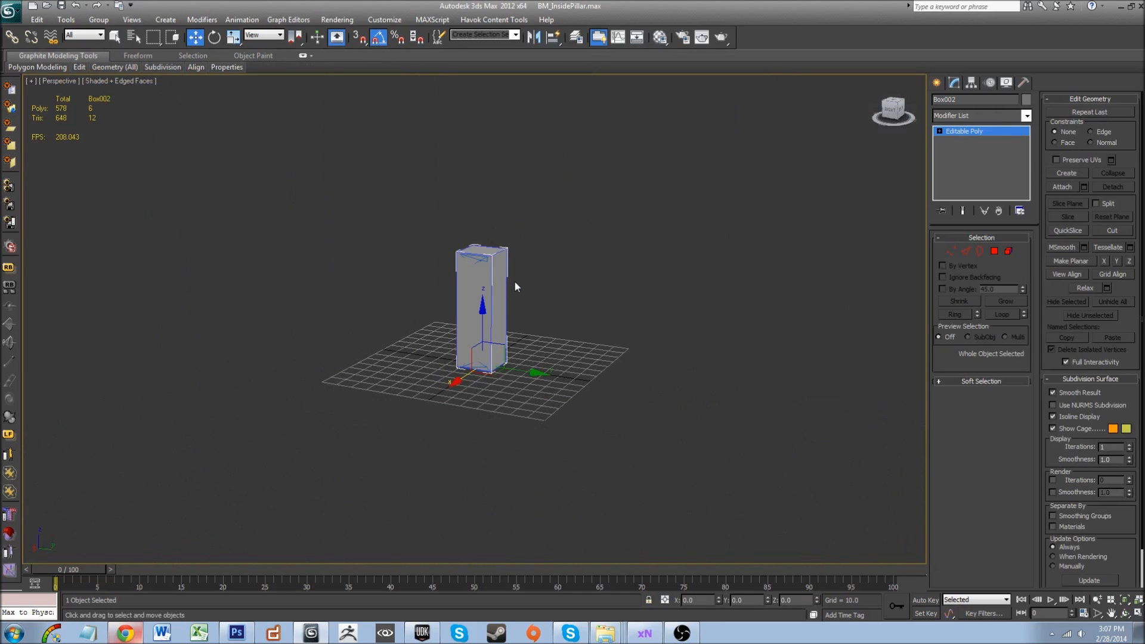
scroll(517, 290, "up", 8)
mouse_move(519, 299)
middle_mouse_down("alt")
mouse_move(529, 289)
mouse_move(516, 322)
mouse_move(507, 304)
middle_mouse_up("alt")
scroll(507, 304, "down", 5)
scroll(484, 335, "up", 4)
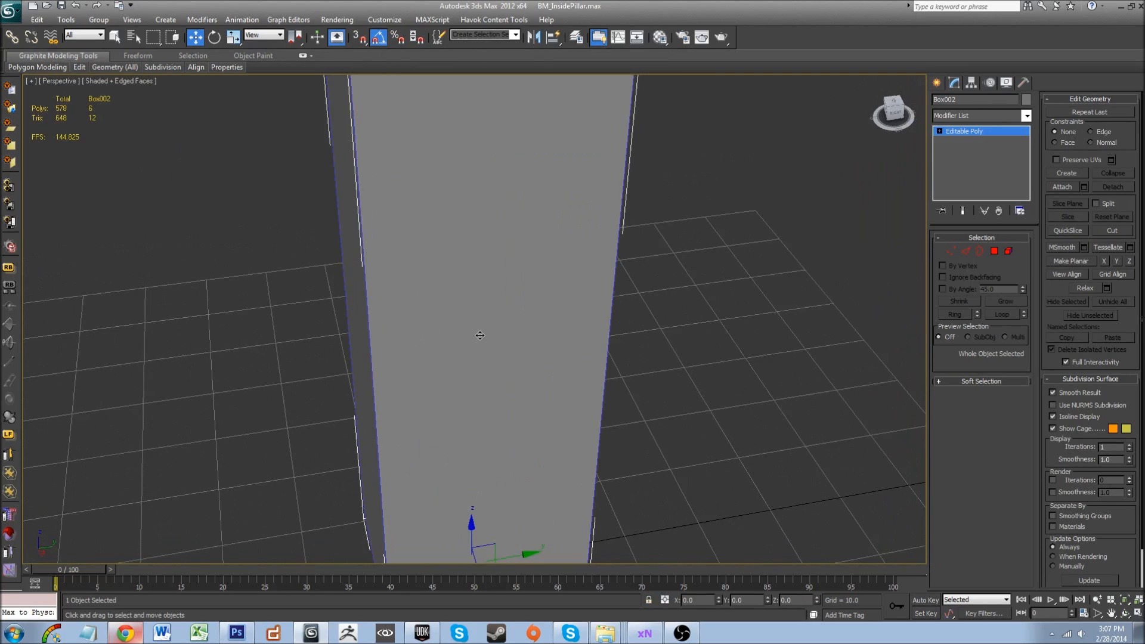
- Move the box's bottom face slightly downward, clear the face selection, and leave polygon editing
scroll(485, 335, "down", 4)
middle_click_drag(517, 235, 520, 248, "alt")
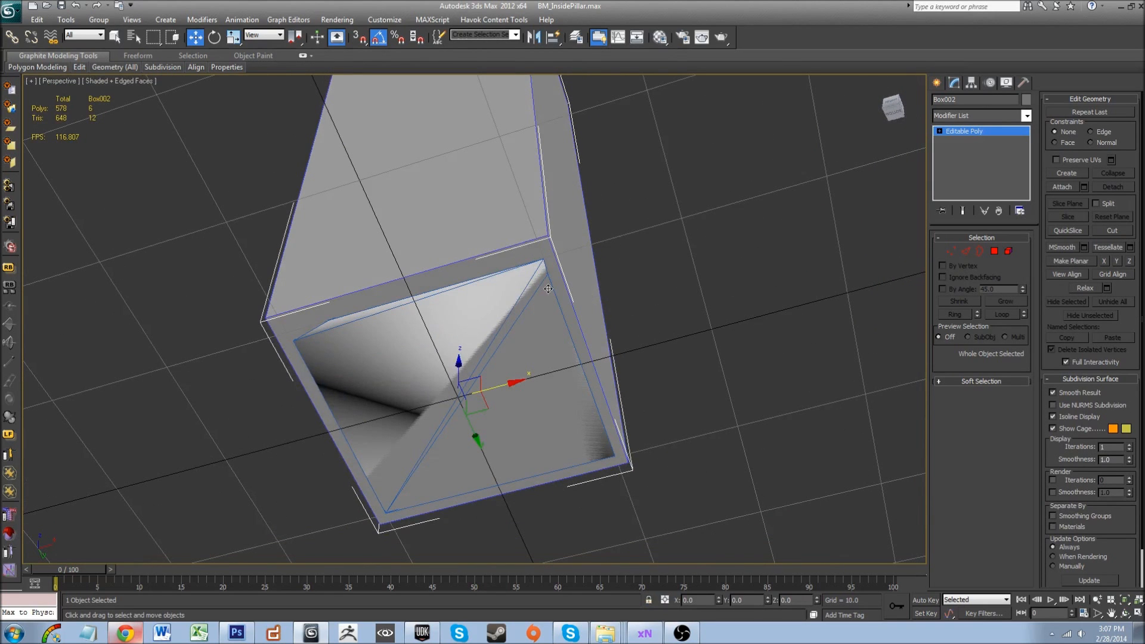
left_click(995, 251)
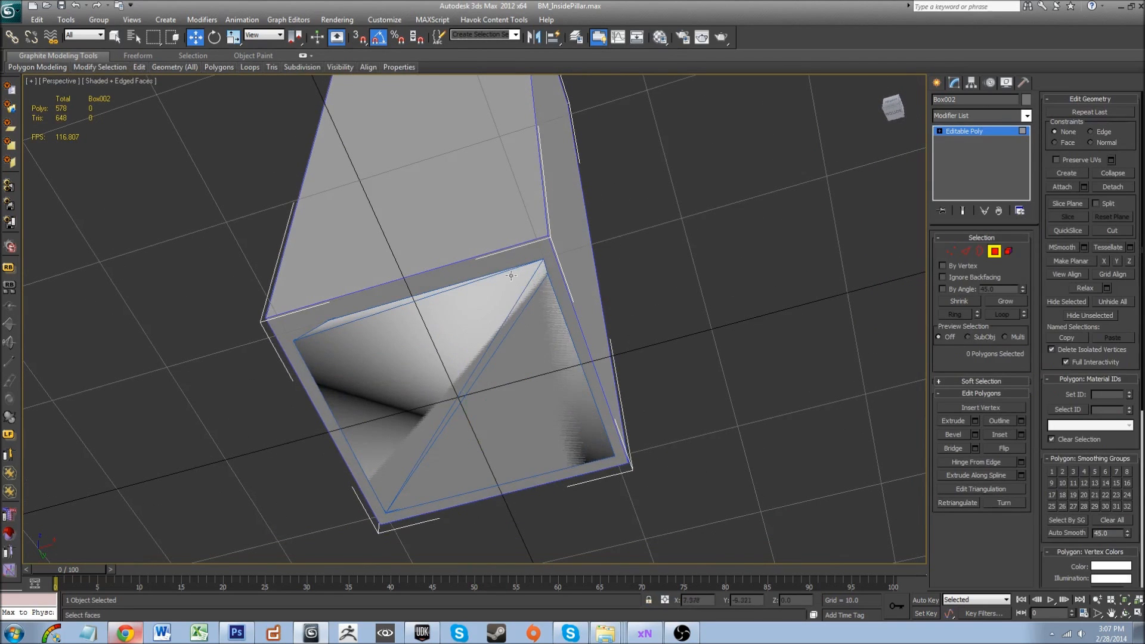
left_click(505, 257)
left_click_drag(457, 358, 457, 364)
left_click(719, 312)
middle_click_drag(718, 312, 677, 298, "alt")
left_click(979, 133)
- Subtract the inside pillar from the outer box with a Boolean compound object, using Subtraction (A-B) and the Move option
middle_click_drag(620, 207, 584, 219, "alt")
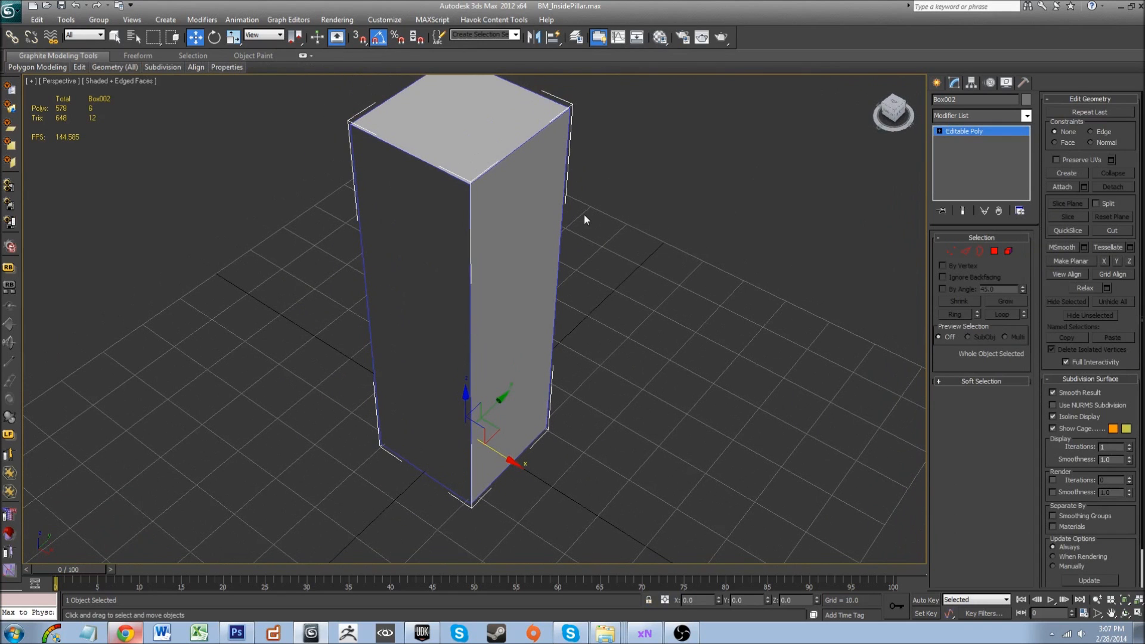
middle_click_drag(455, 205, 377, 226, "alt")
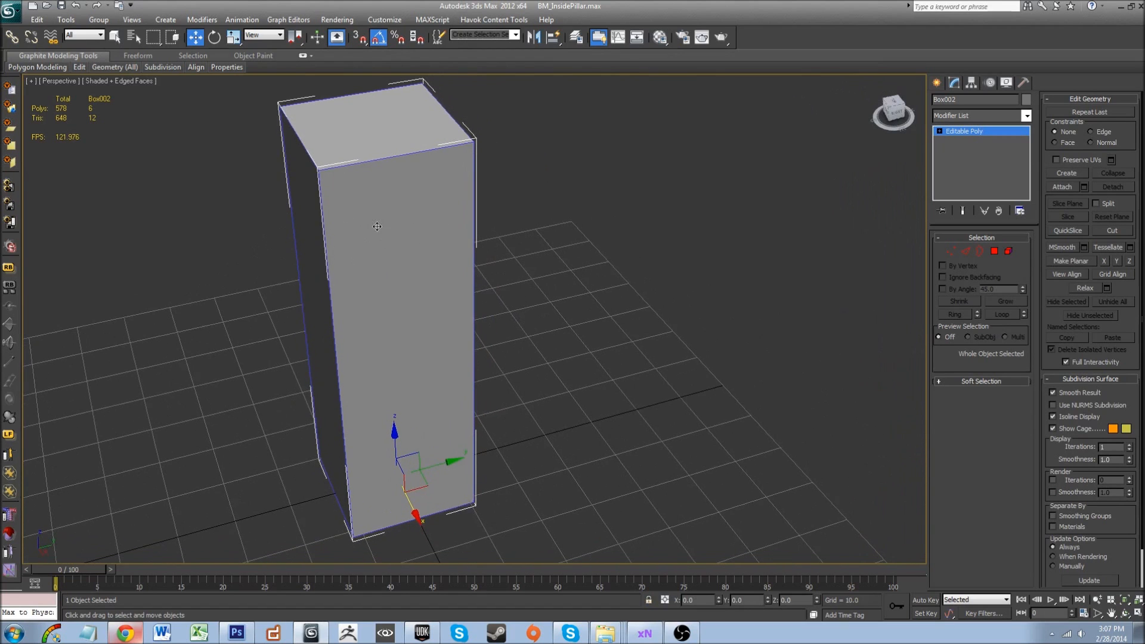
middle_click_drag(422, 176, 491, 192, "alt")
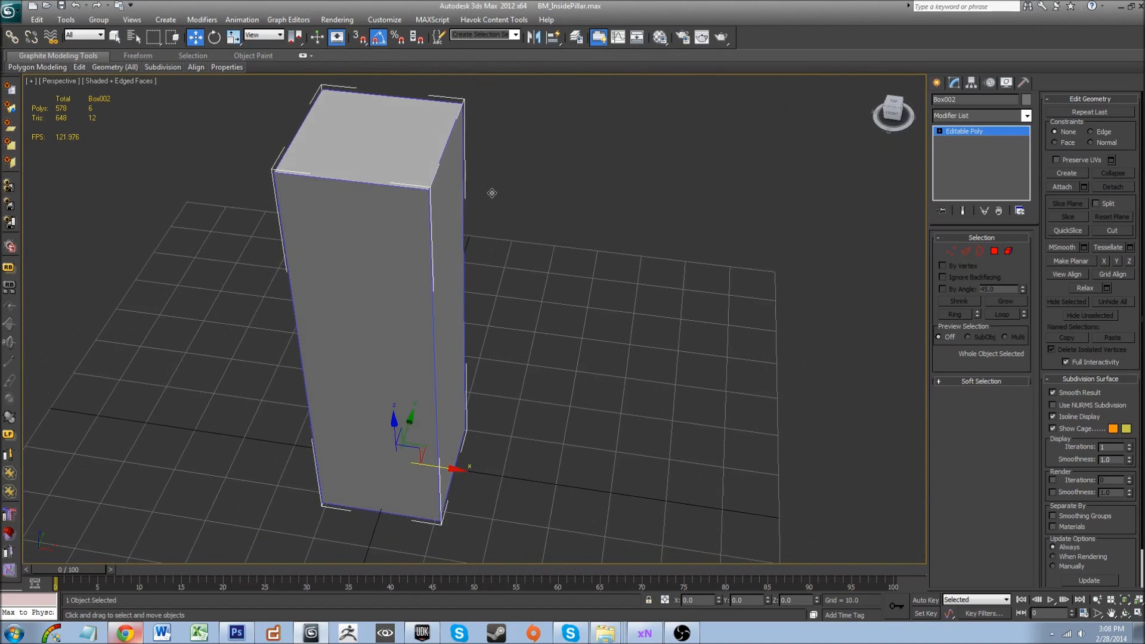
middle_click_drag(498, 254, 261, 149, "alt")
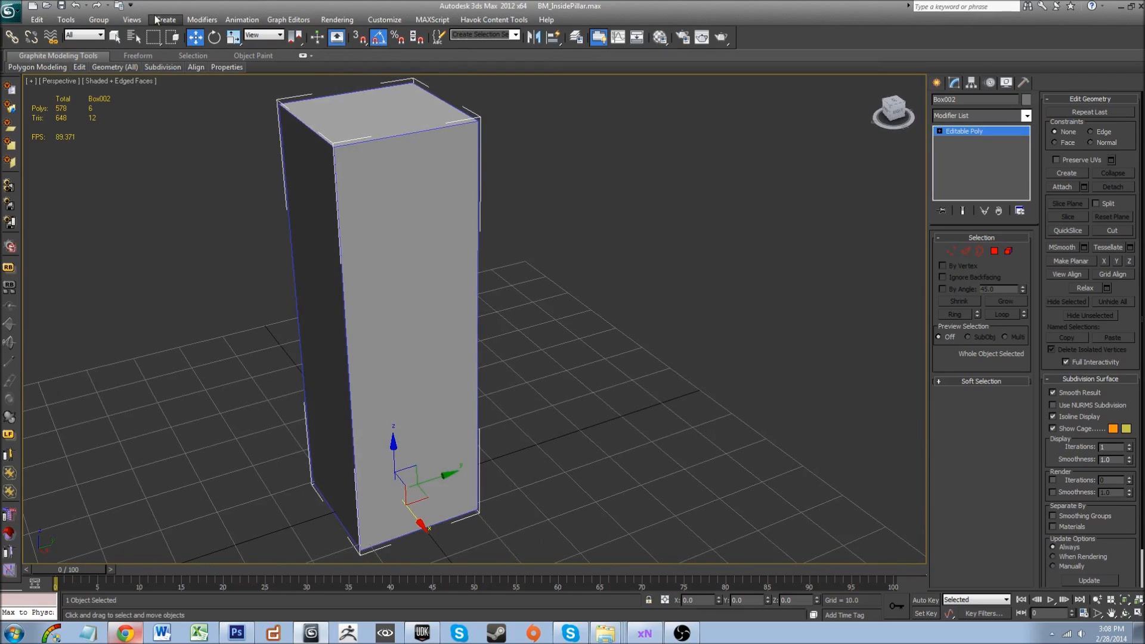
left_click(156, 20)
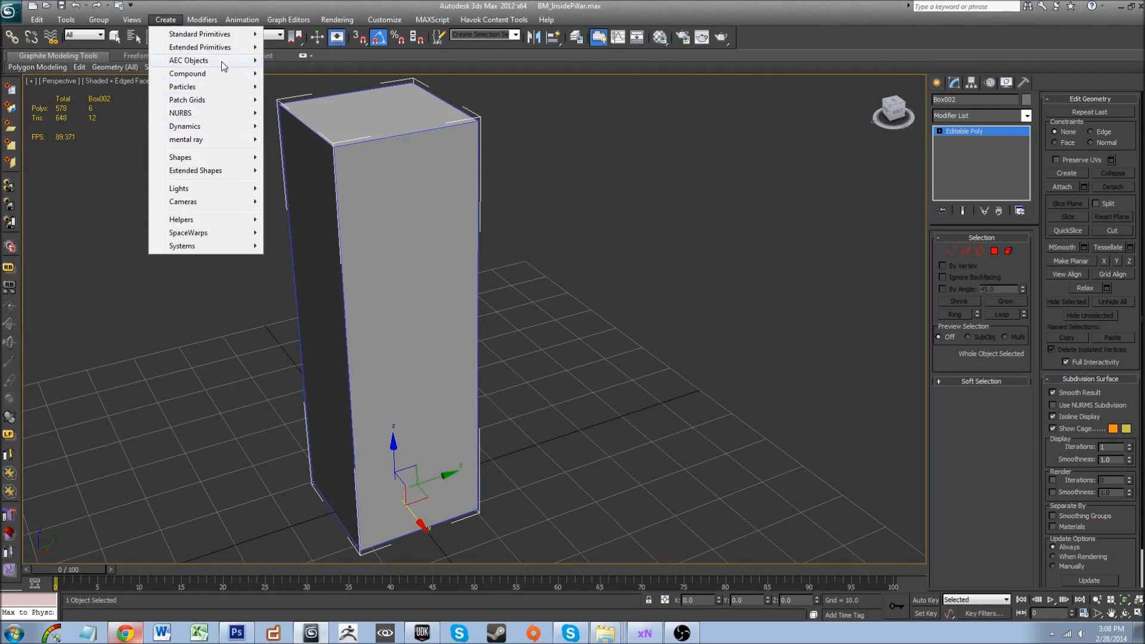
mouse_move(225, 73)
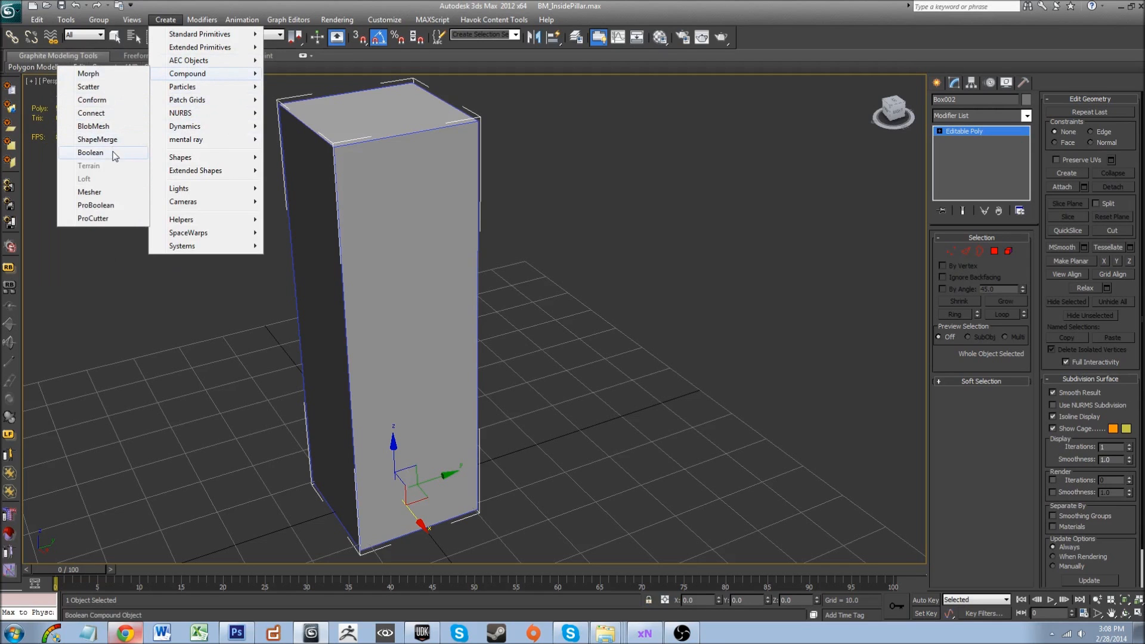
left_click(90, 153)
middle_click_drag(687, 288, 561, 257, "alt")
left_click(981, 289)
scroll(447, 320, "up", 5)
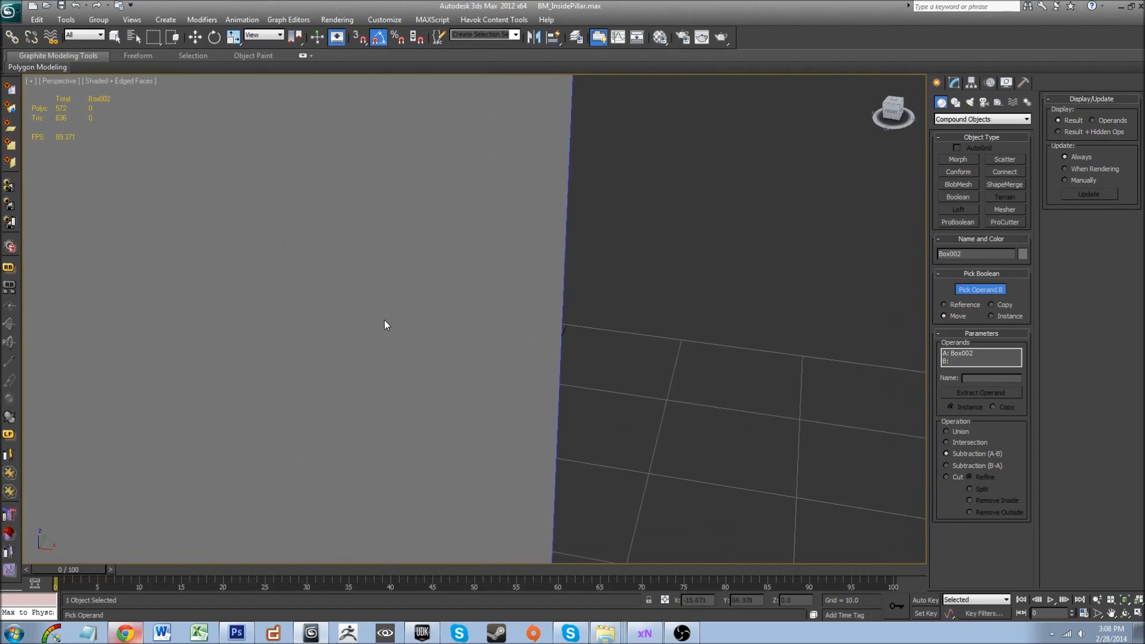
scroll(386, 325, "up", 5)
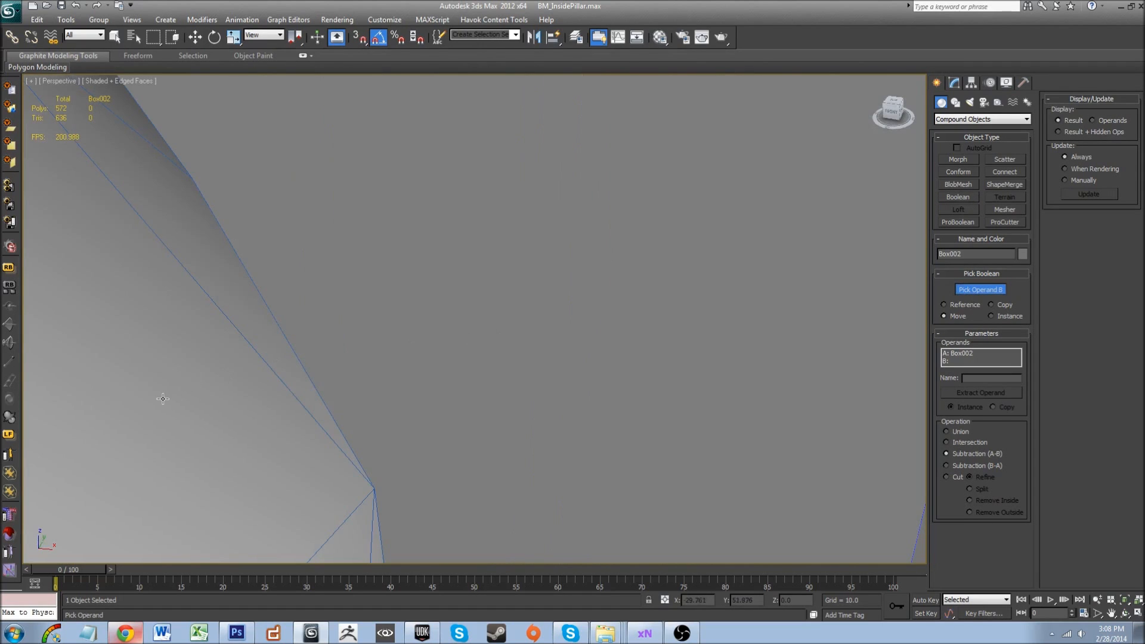
left_click(161, 399)
left_click(511, 357)
scroll(487, 359, "down", 8)
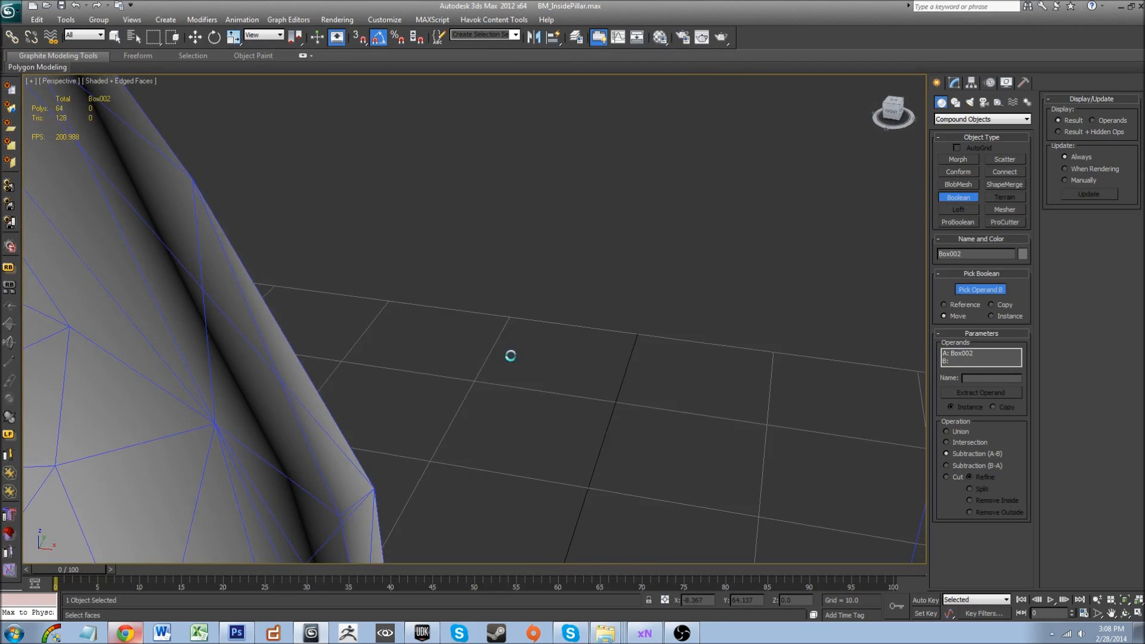
- Try moving the hollowed box sideways along its Y axis and undo the move
middle_click_drag(496, 350, 668, 296, "alt")
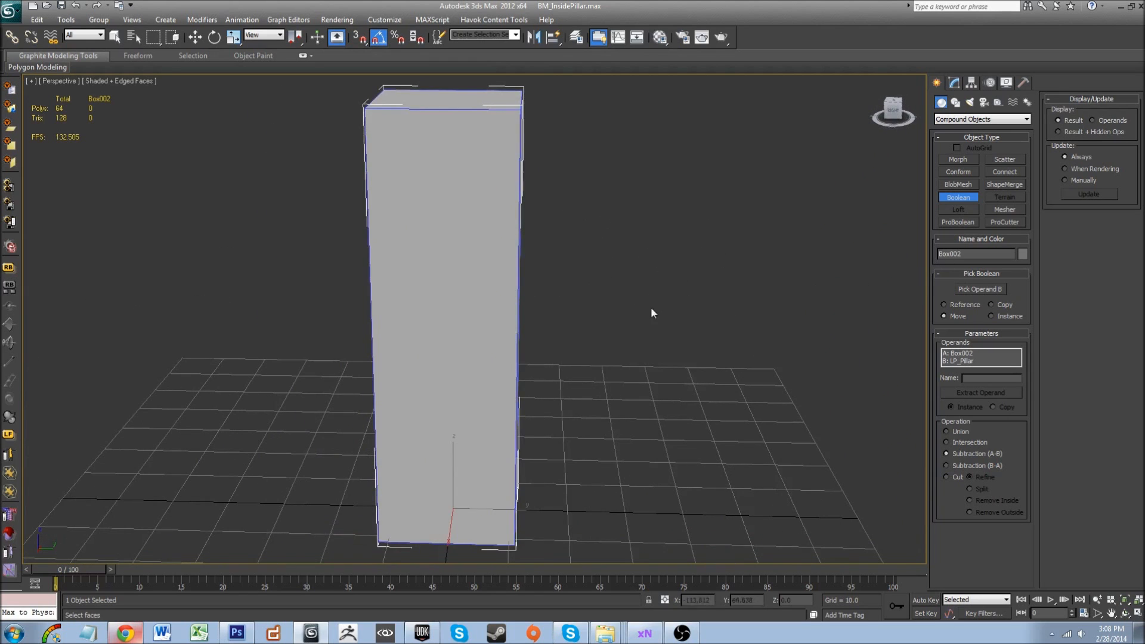
middle_click_drag(435, 268, 506, 256)
key("w")
middle_click_drag(577, 376, 535, 317)
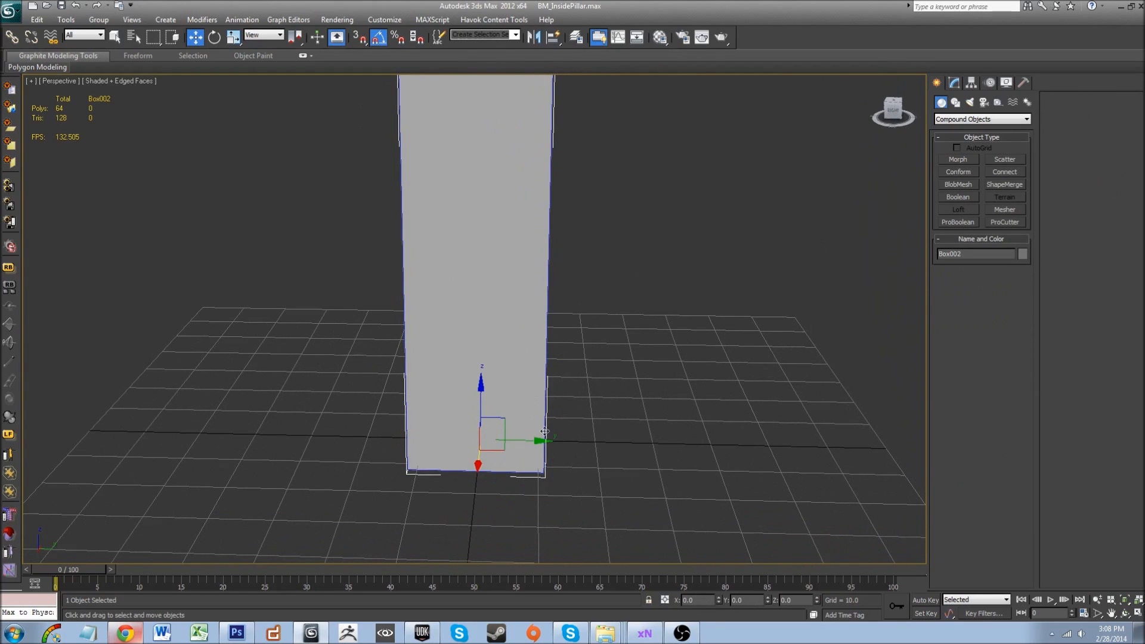
left_click_drag(541, 442, 370, 433)
key("ctrl+z")
- Examine the carved interior surface of the Boolean box and its outer sides from several angles
scroll(411, 383, "up", 5)
scroll(412, 383, "up", 5)
middle_click_drag(414, 383, 502, 425, "alt")
scroll(511, 386, "down", 4)
scroll(509, 384, "up", 4)
middle_click_drag(500, 375, 485, 427)
scroll(495, 394, "down", 2)
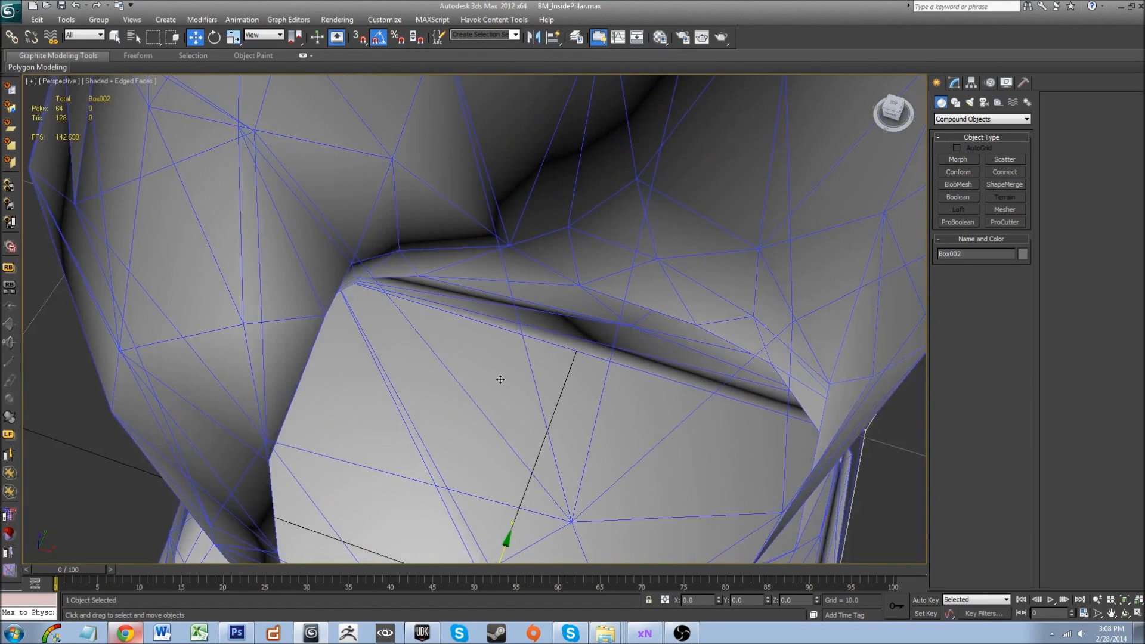
middle_click_drag(499, 378, 478, 378)
scroll(483, 373, "down", 3)
middle_click_drag(487, 372, 475, 399, "alt")
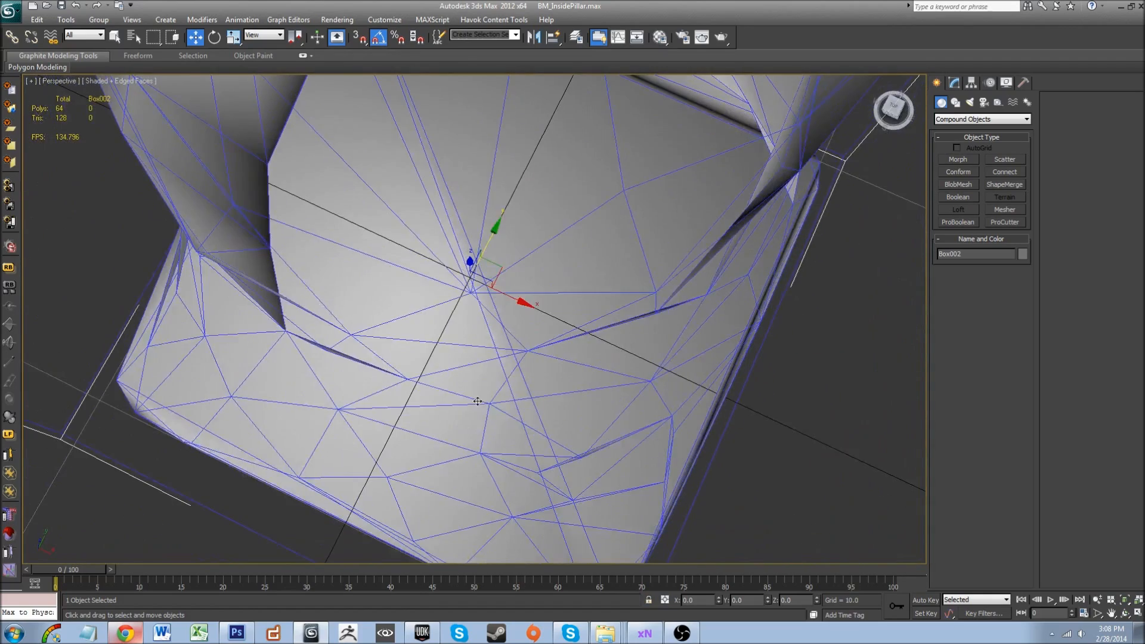
scroll(431, 392, "up", 8)
scroll(433, 385, "down", 4)
middle_click_drag(428, 353, 438, 320, "alt")
scroll(438, 321, "down", 4)
scroll(438, 320, "up", 8)
scroll(438, 321, "down", 8)
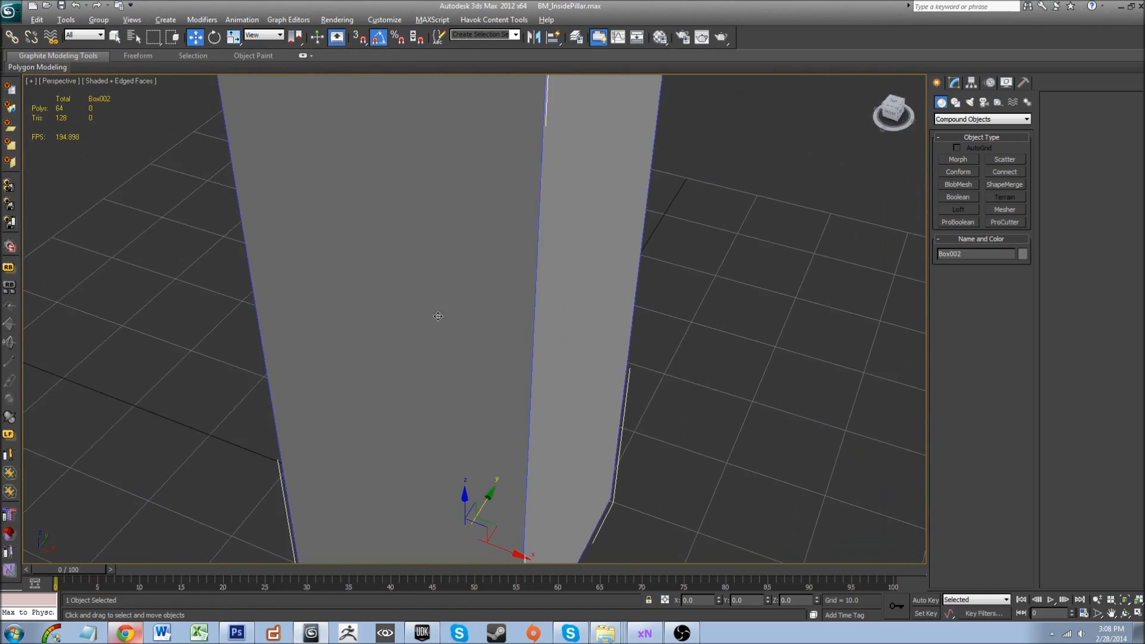
middle_click_drag(522, 301, 508, 368, "alt")
scroll(468, 291, "up", 4)
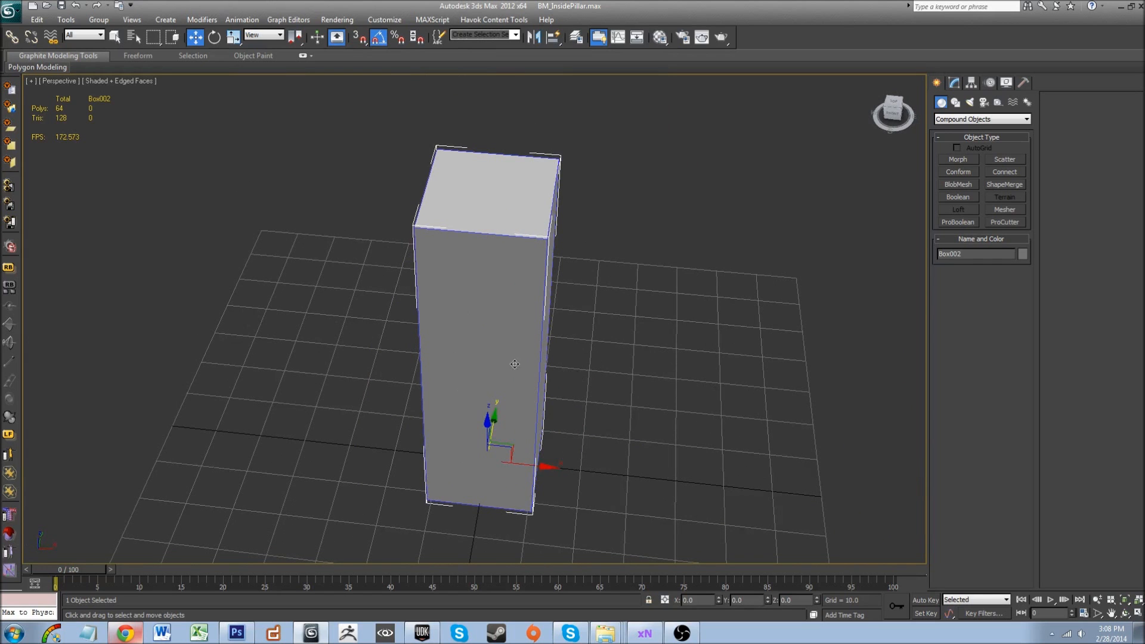
middle_click_drag(470, 342, 465, 256, "alt")
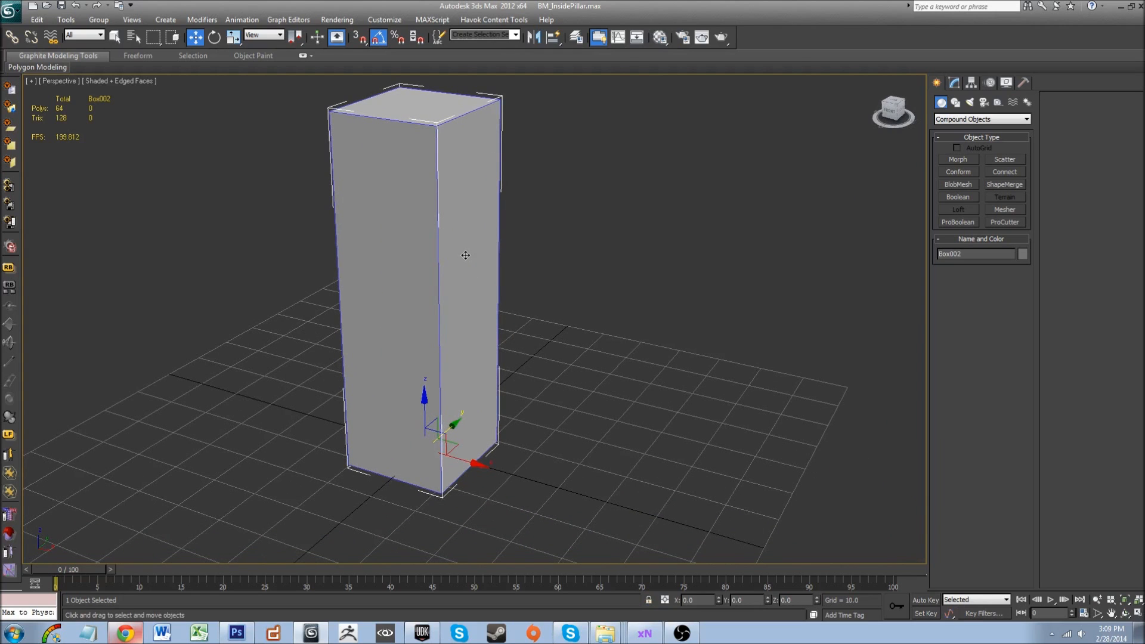
- Convert the Boolean box to an Editable Poly
left_click(954, 83)
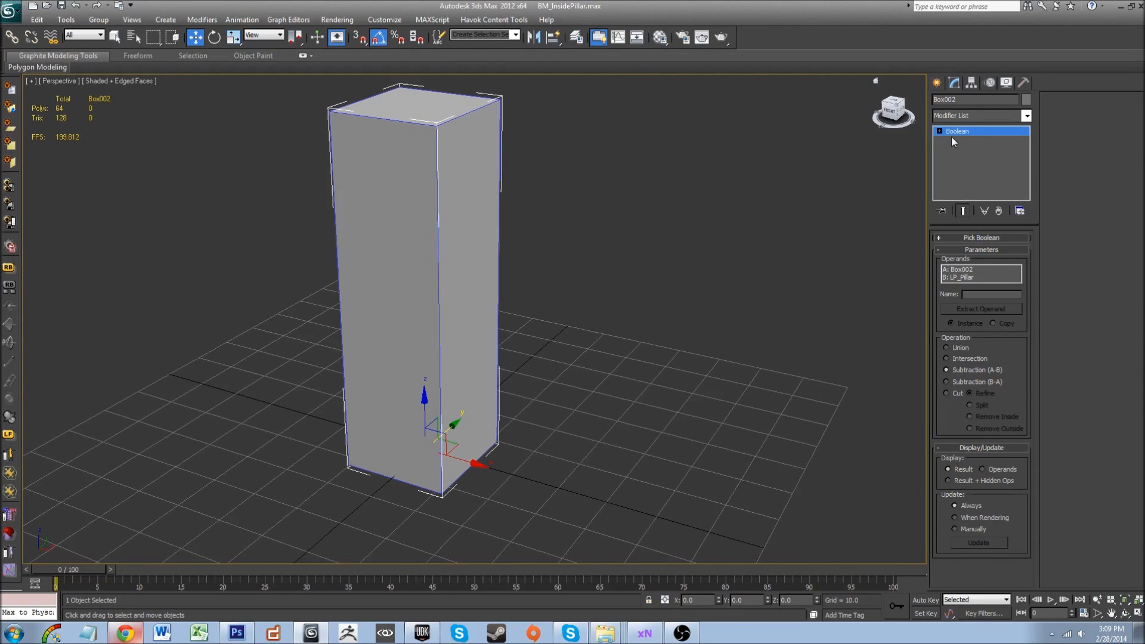
left_click(951, 116)
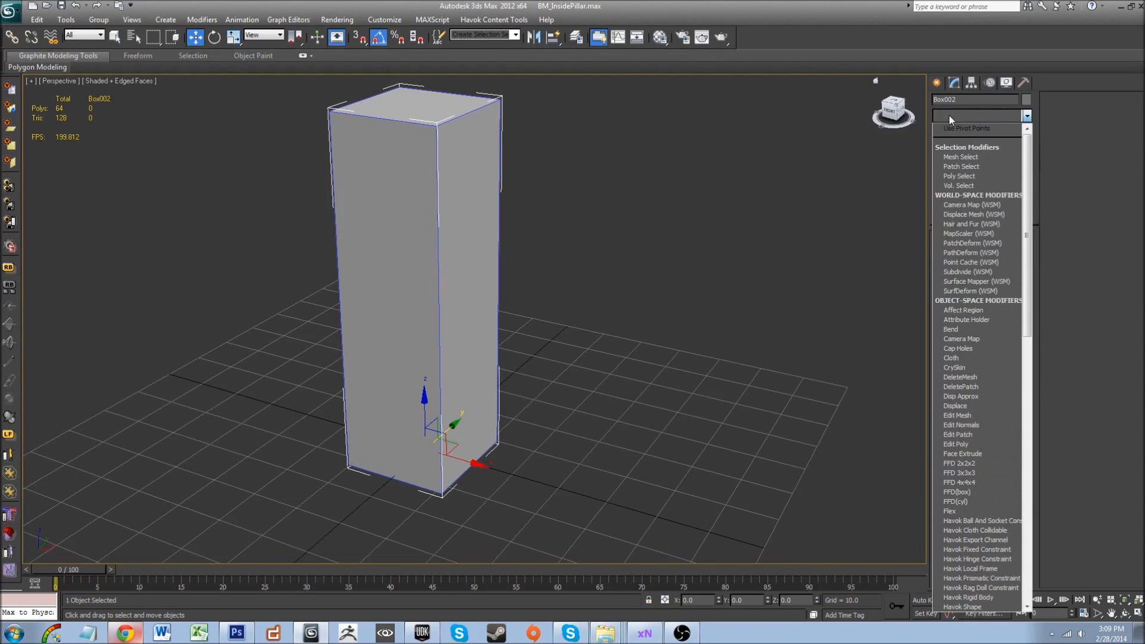
key("u")
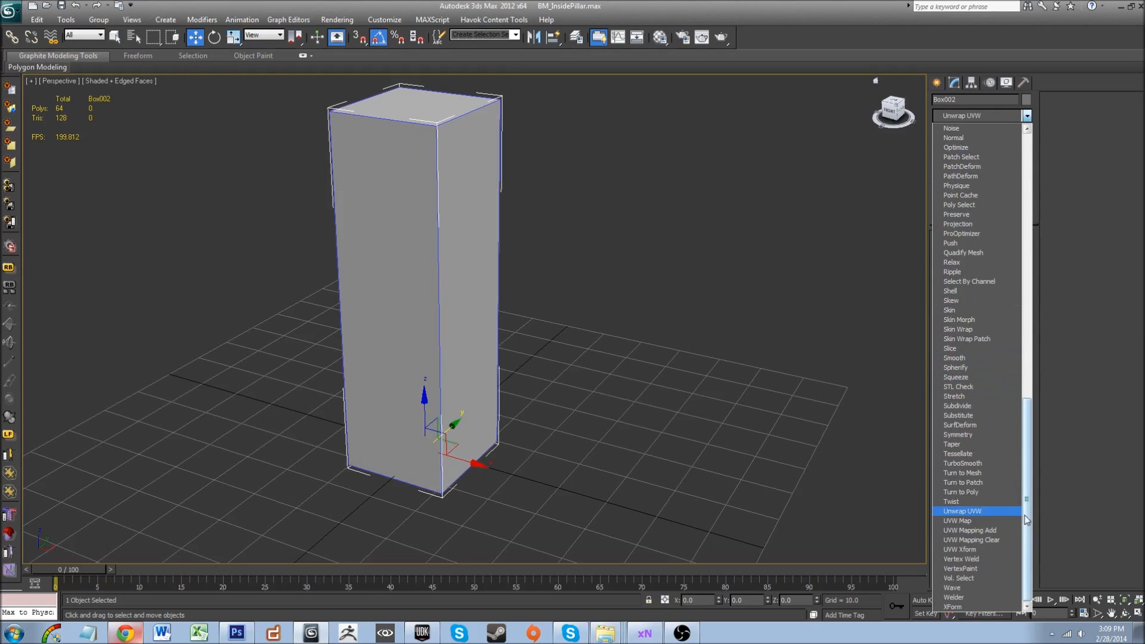
left_click(1041, 469)
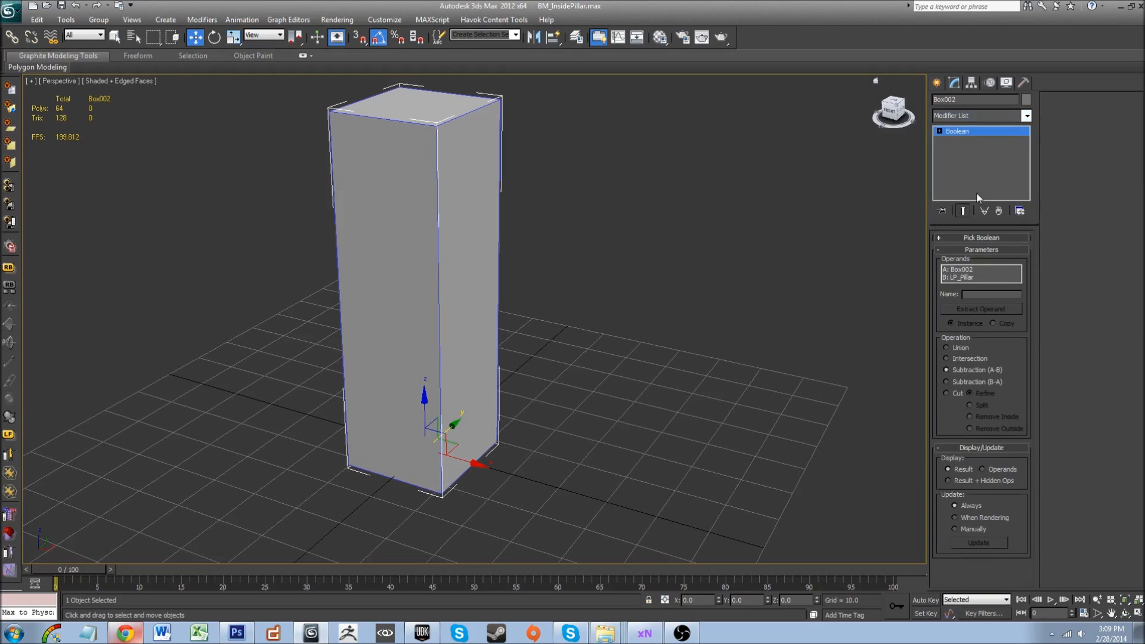
right_click(972, 130)
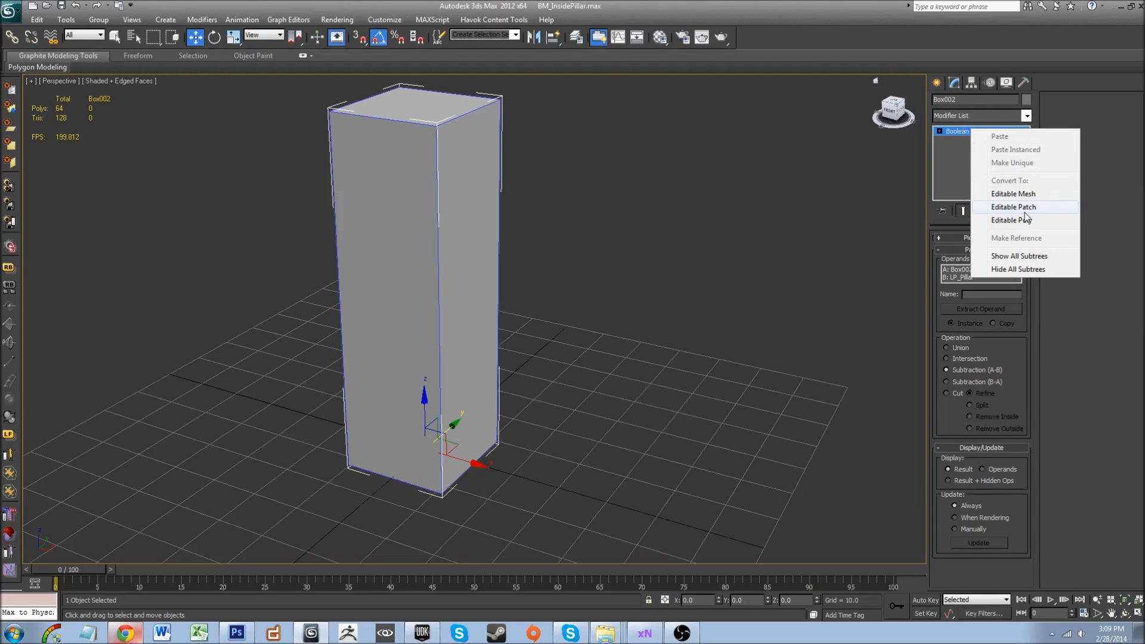
left_click(1027, 220)
- Add an Unwrap UVW modifier to the hollowed box
scroll(519, 349, "up", 10)
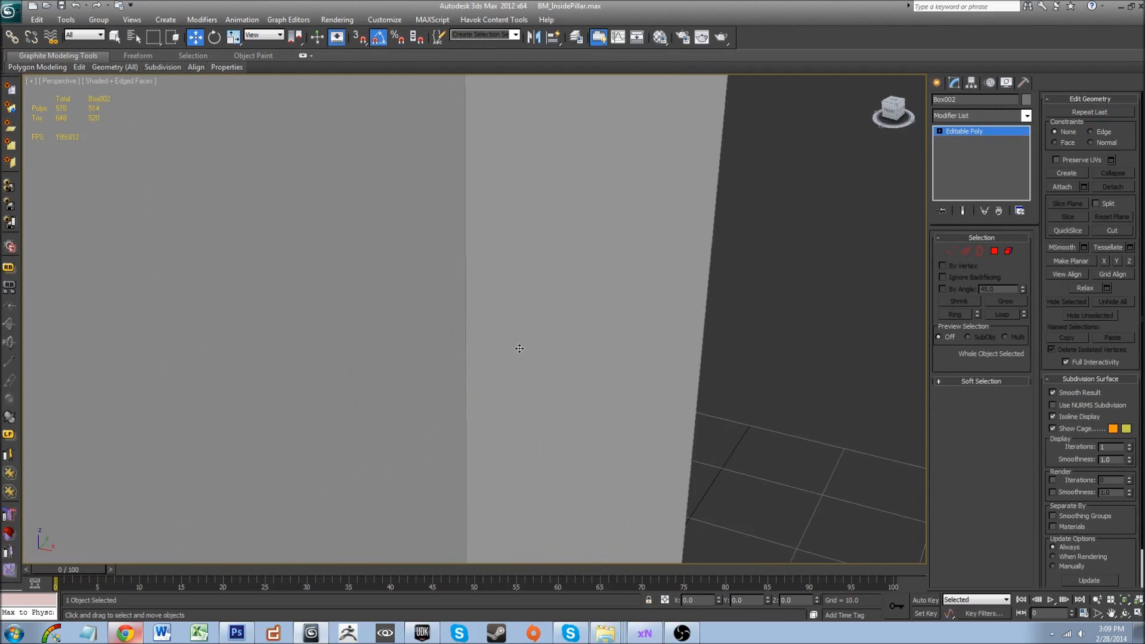
scroll(520, 361, "up", 3)
mouse_move(560, 396)
middle_mouse_down("alt")
mouse_move(564, 505)
mouse_move(549, 513)
mouse_move(520, 494)
mouse_move(511, 439)
mouse_move(568, 407)
middle_mouse_up("alt")
scroll(521, 495, "down", 4)
scroll(515, 433, "down", 5)
left_click(961, 117)
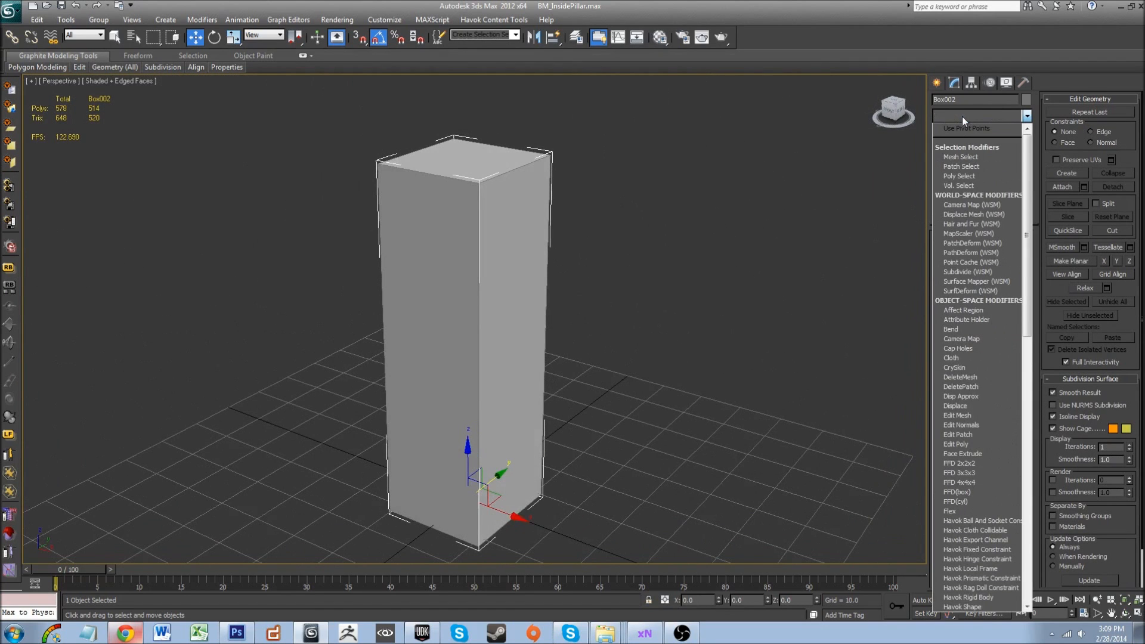
key("u")
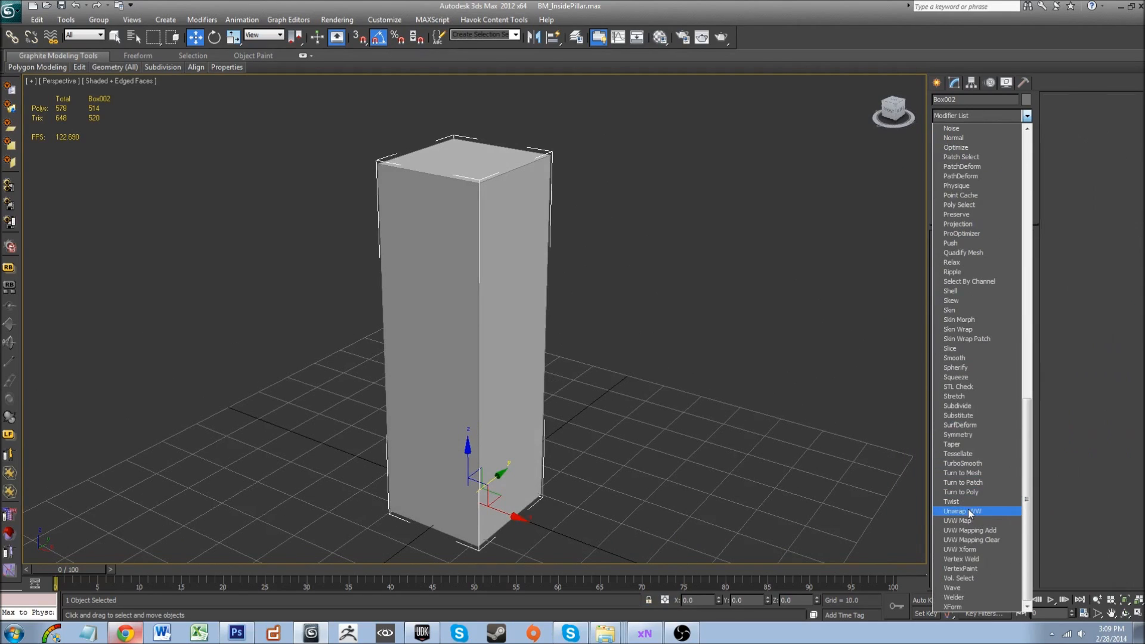
left_click(969, 511)
- Examine the UV seams on the box's carved interior and along its outer edges
middle_click_drag(678, 464, 557, 447, "alt")
scroll(582, 431, "up", 5)
scroll(577, 425, "up", 4)
middle_click_drag(490, 365, 561, 580)
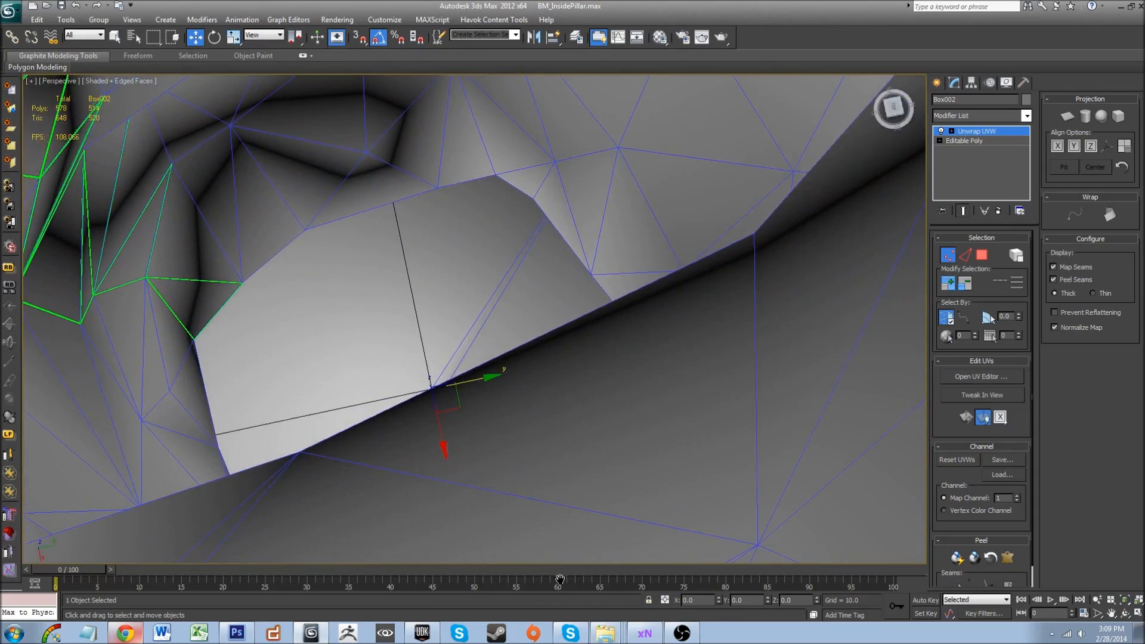
middle_click_drag(431, 412, 414, 271, "alt")
scroll(452, 442, "up", 3)
scroll(452, 444, "down", 3)
scroll(405, 430, "up", 3)
scroll(388, 409, "up", 4)
middle_click_drag(439, 476, 419, 397, "alt")
scroll(505, 492, "down", 4)
scroll(465, 409, "down", 2)
scroll(427, 411, "up", 3)
scroll(420, 404, "down", 4)
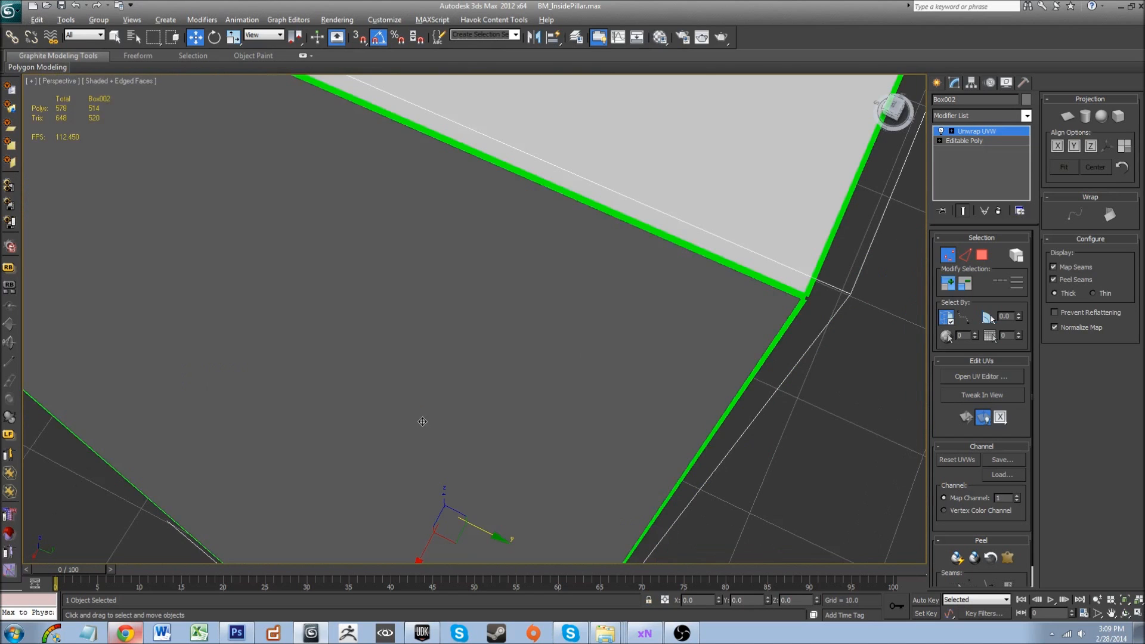
- Open the UV editor for the hollowed box and bring its whole UV layout into view
key("z")
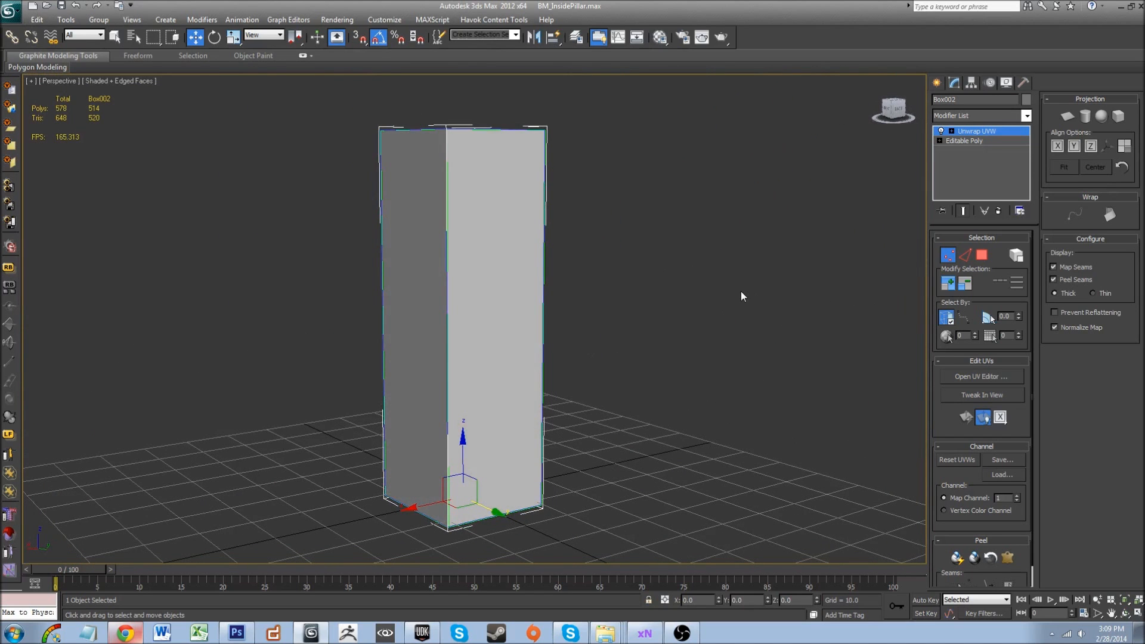
middle_click_drag(741, 291, 570, 365, "alt")
middle_click_drag(641, 360, 551, 351, "alt")
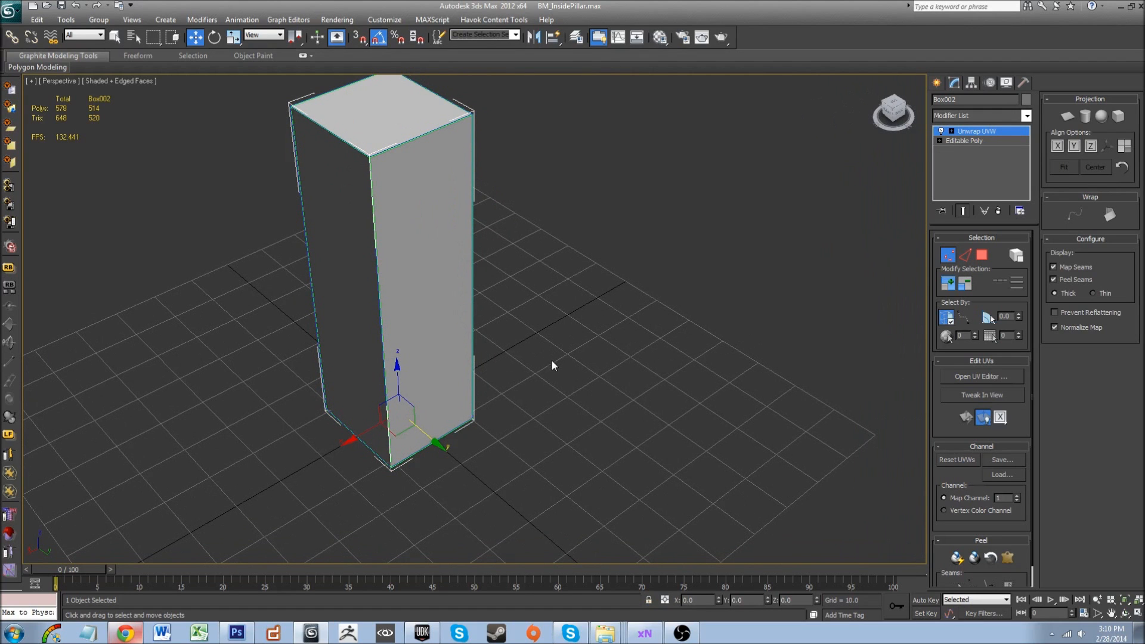
middle_click_drag(760, 307, 663, 375, "alt")
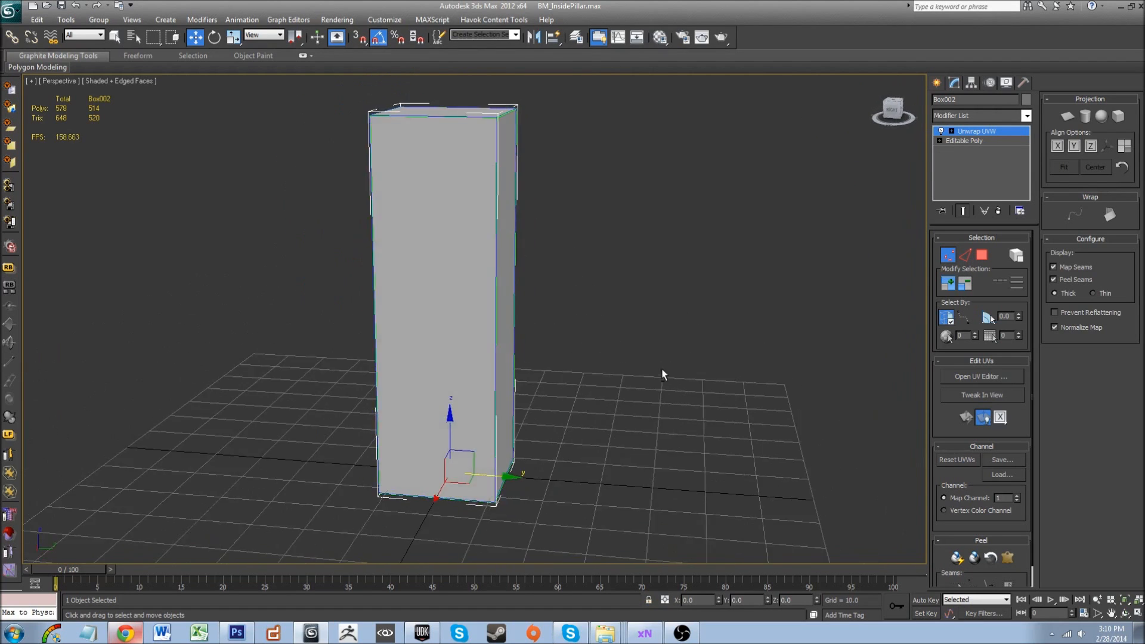
left_click(994, 377)
middle_click_drag(241, 340, 242, 330)
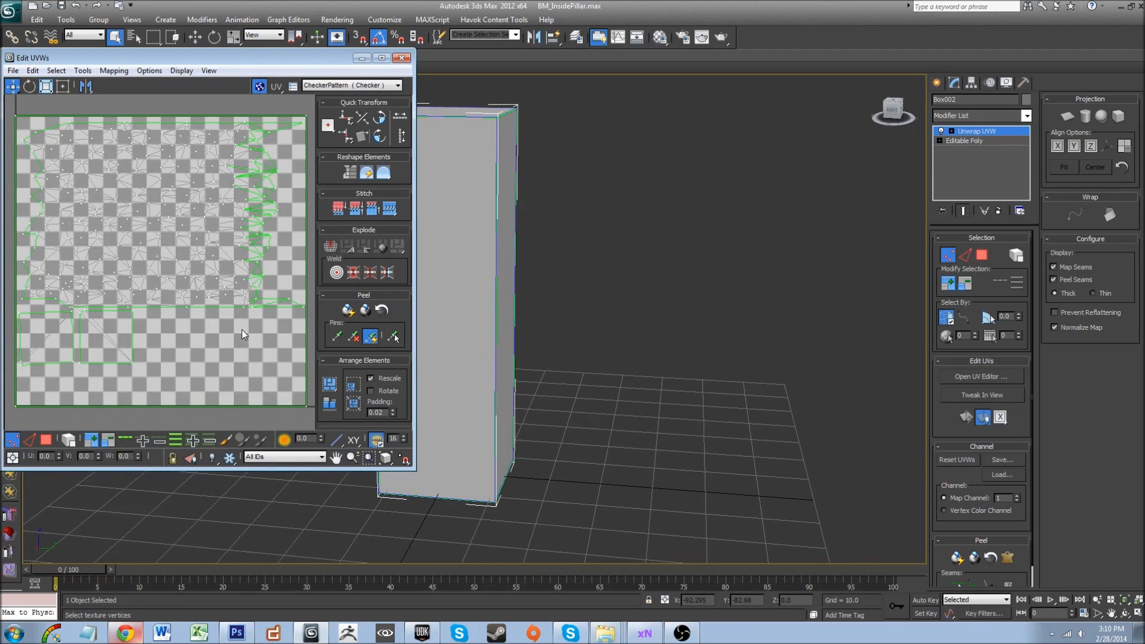
middle_click_drag(297, 396, 293, 384)
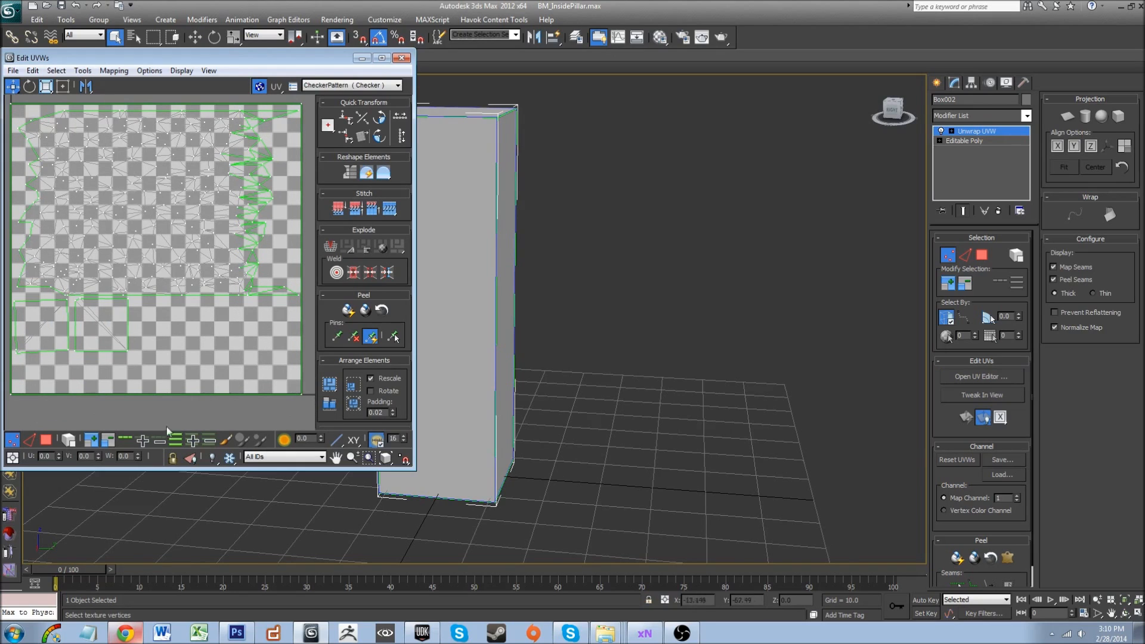
- Select whole UV elements in face mode and pull the overlapping outer-face shells of the box apart
left_click(68, 439)
left_click(45, 441)
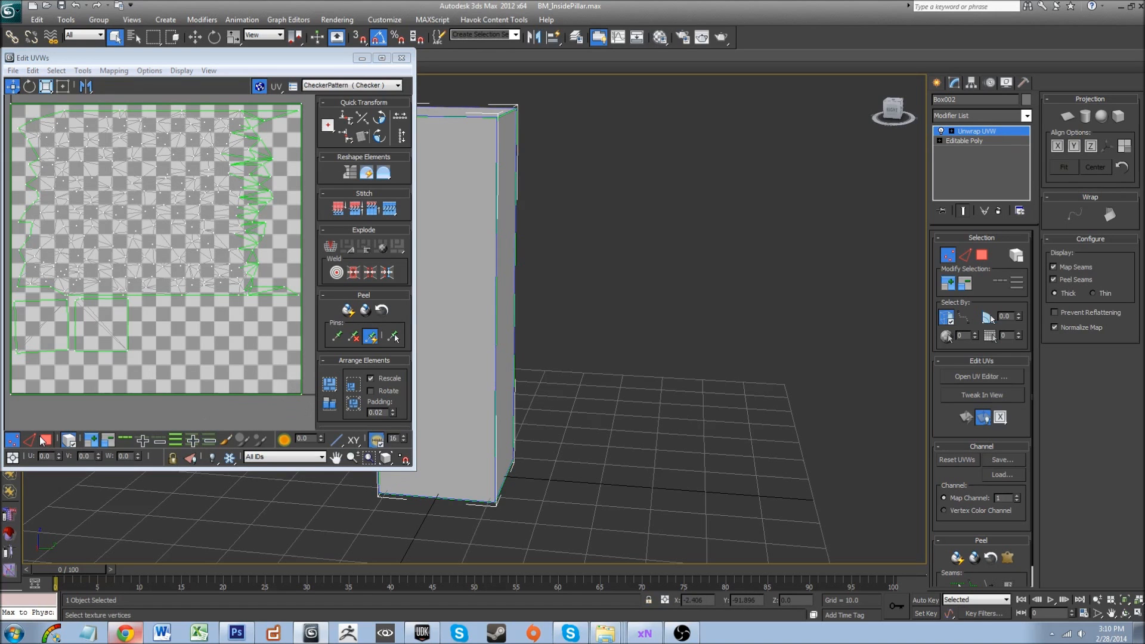
left_click_drag(295, 375, 313, 420)
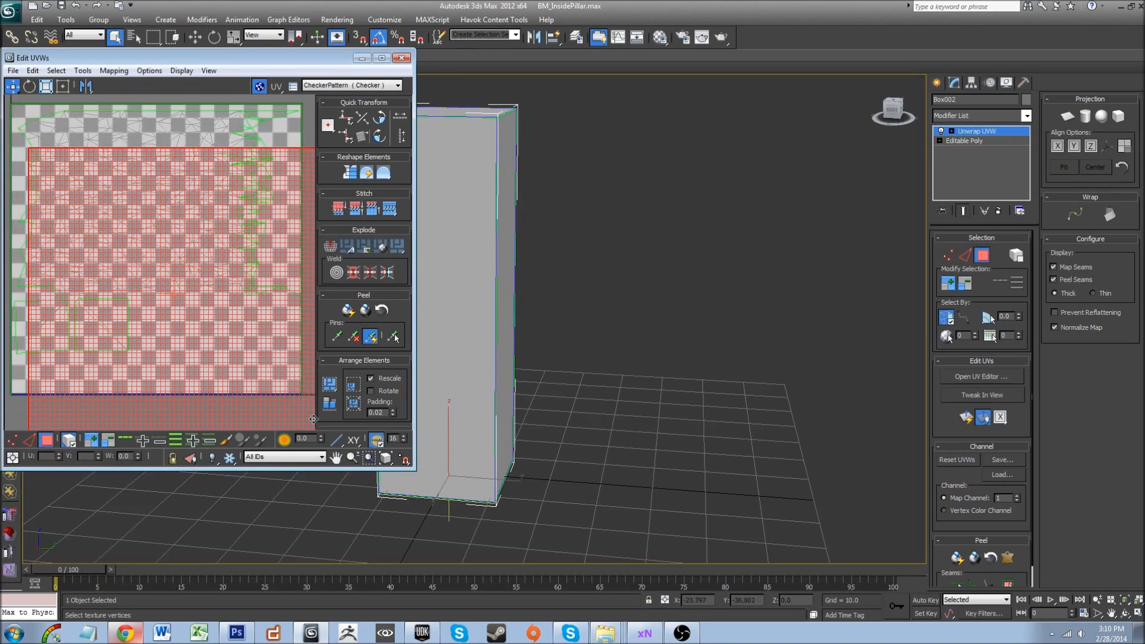
middle_click_drag(443, 461, 316, 434, "alt")
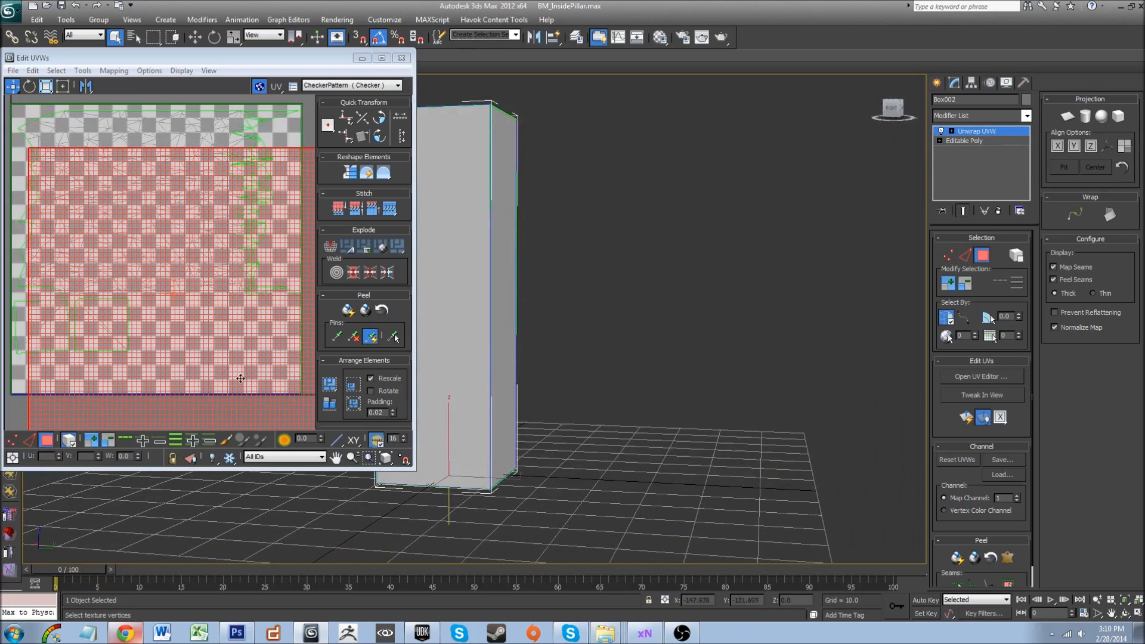
scroll(208, 343, "down", 4)
left_click_drag(232, 349, 90, 347)
left_click_drag(214, 326, 129, 477)
left_click_drag(202, 328, 241, 474)
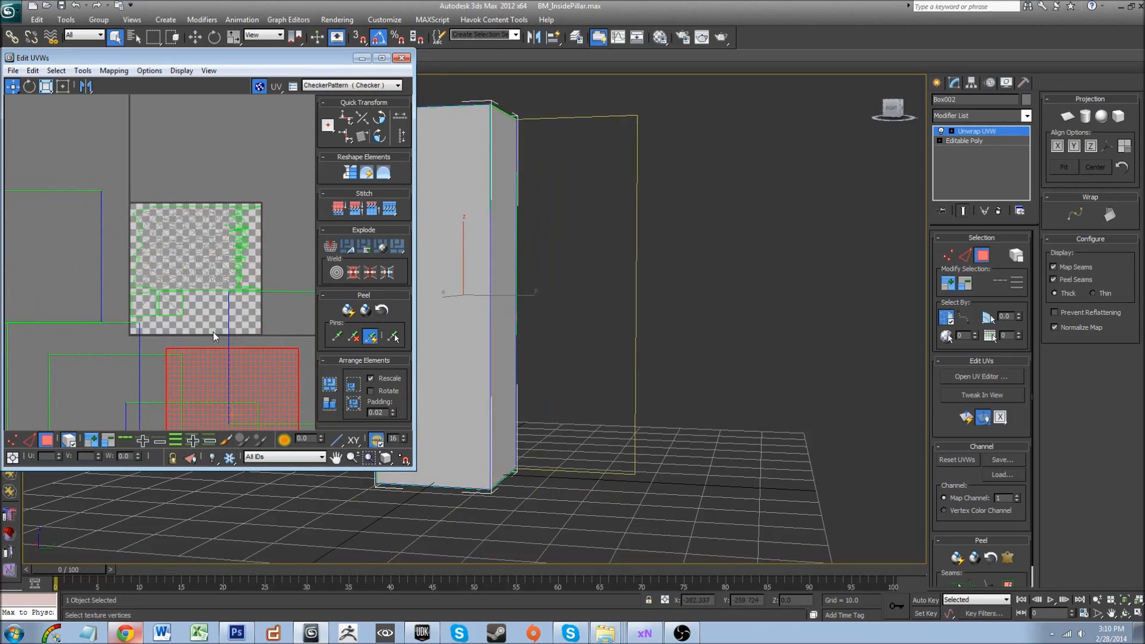
scroll(213, 330, "down", 3)
middle_click_drag(213, 329, 191, 257)
- Turn off Normalize Map, apply planar mapping to the box's rear face shell and set it apart from the texture square
left_click(1054, 328)
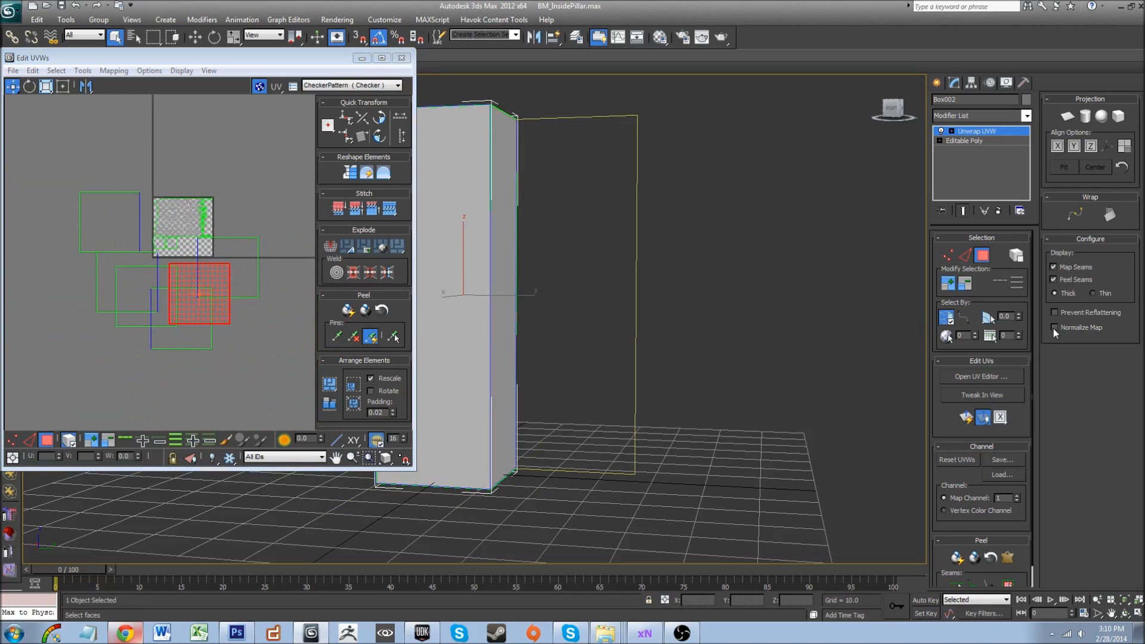
middle_click_drag(165, 317, 156, 297)
scroll(157, 294, "up", 1)
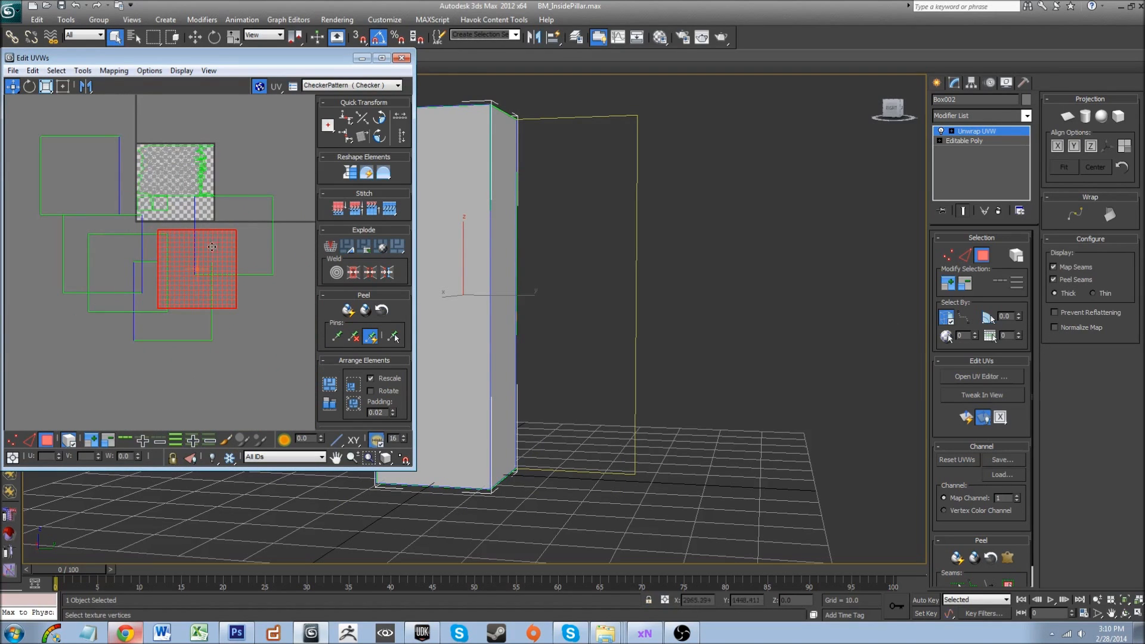
middle_click_drag(188, 264, 222, 316)
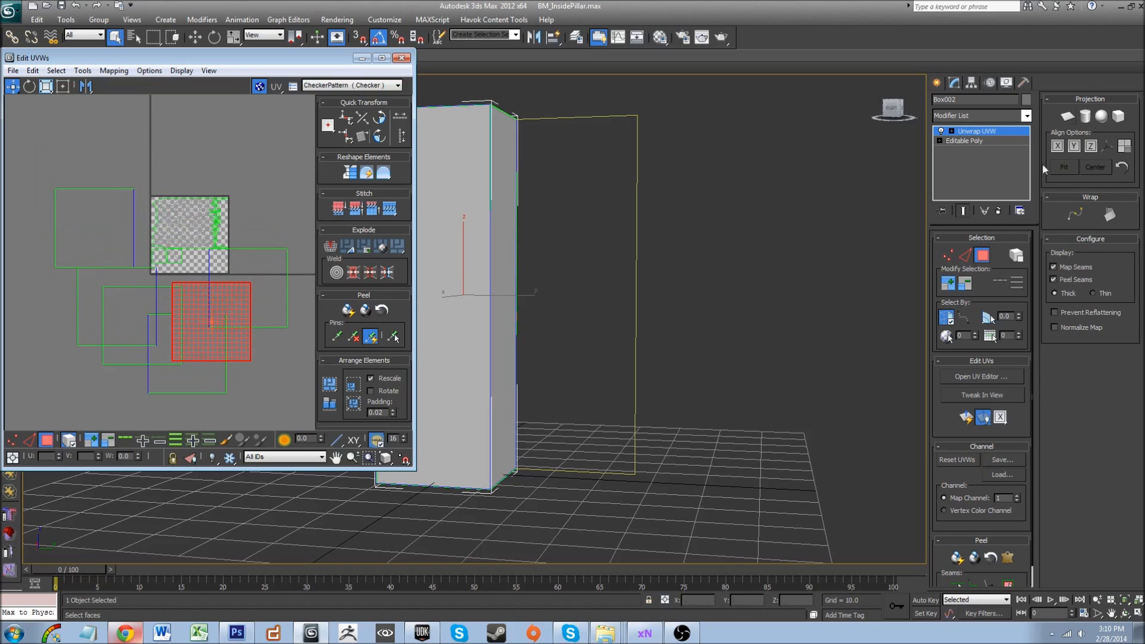
left_click(1072, 120)
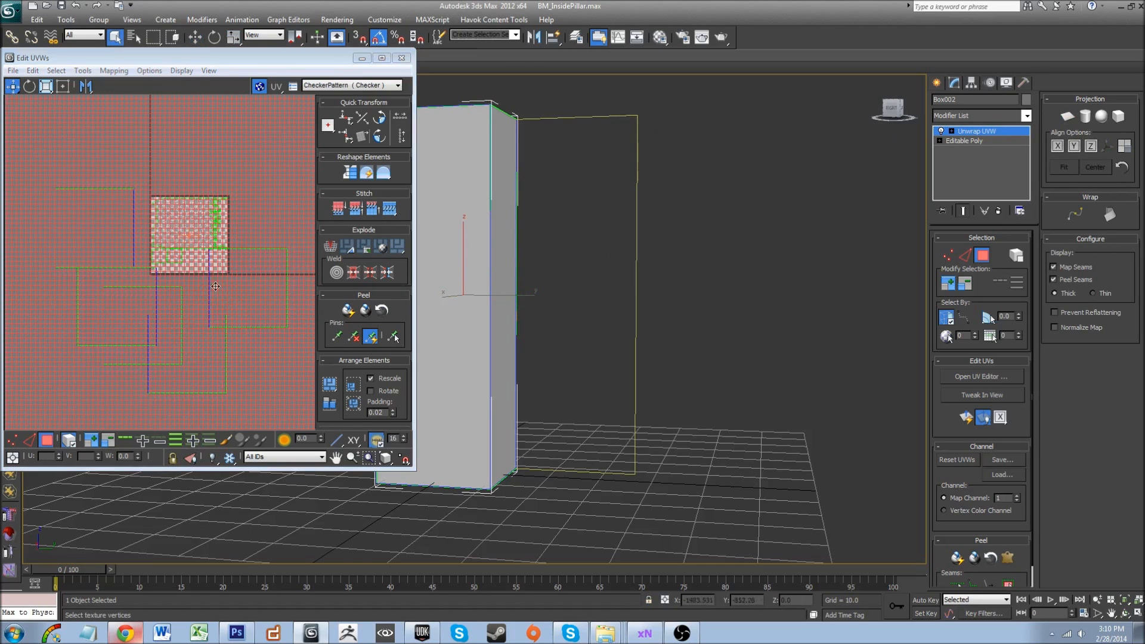
scroll(245, 286, "down", 8)
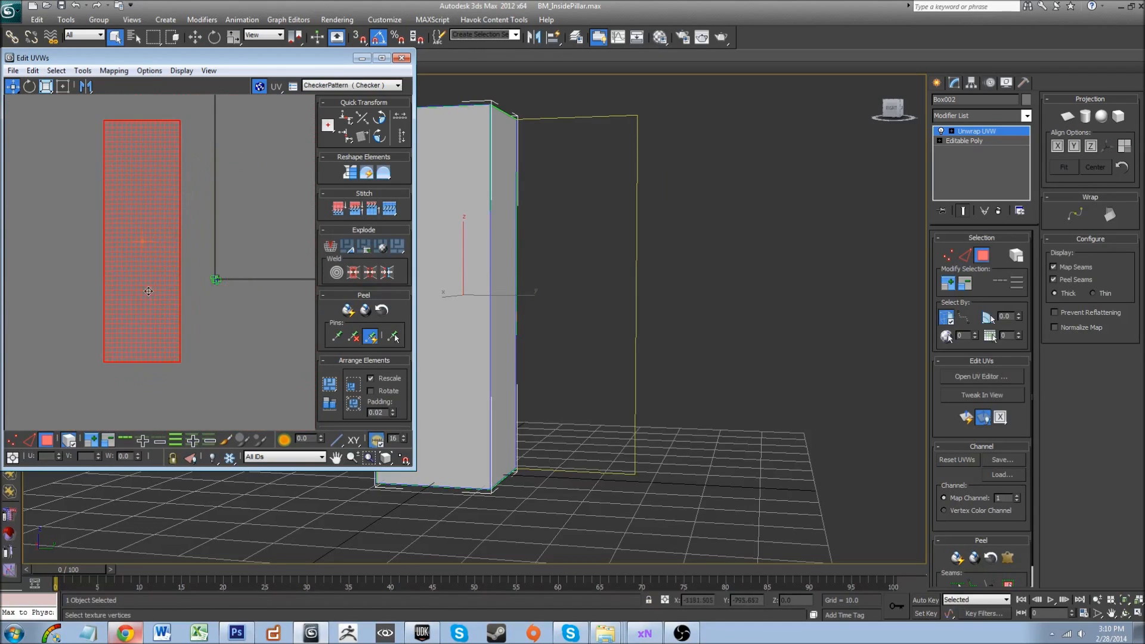
scroll(117, 322, "up", 4)
- Planar-map the box's bottom face shell and move it away from the texture square
left_click(169, 217)
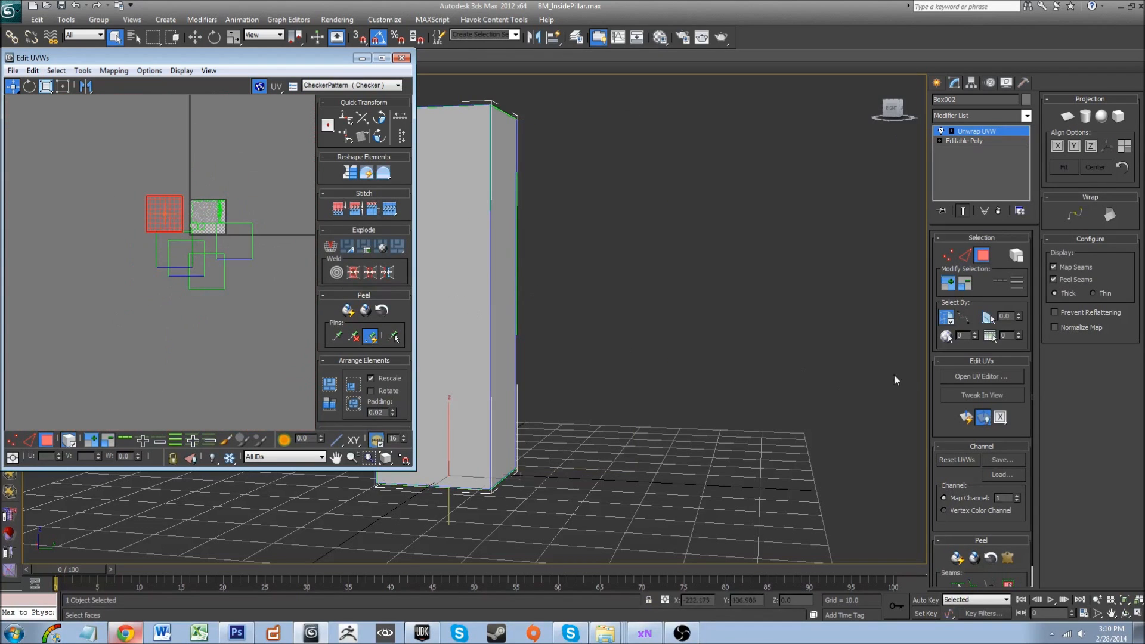
left_click(1069, 117)
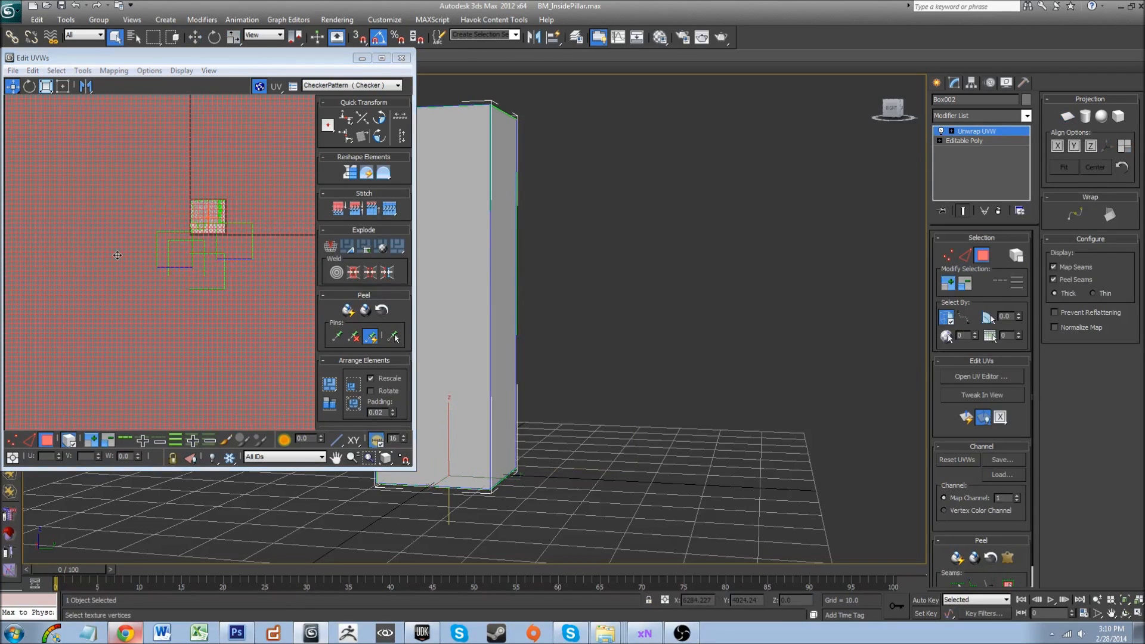
scroll(152, 290, "down", 3)
scroll(152, 290, "down", 3)
left_click_drag(148, 305, 39, 327)
scroll(130, 306, "up", 7)
scroll(262, 243, "up", 2)
- Planar-map the box's top face shell and move it clear of the remaining square shells
left_click(214, 307)
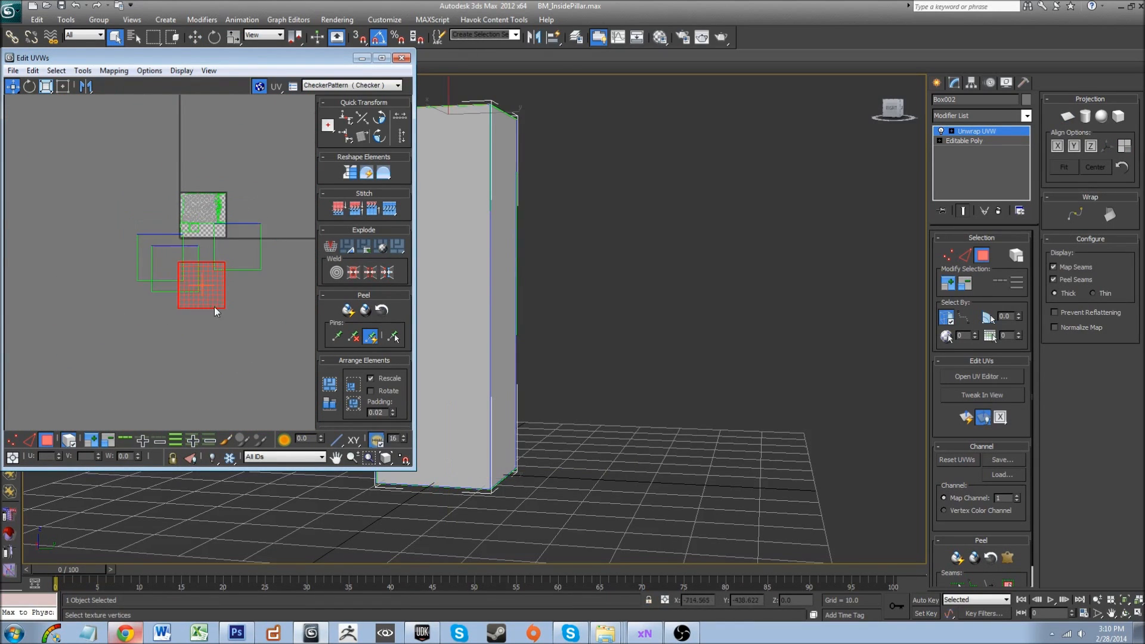
left_click(1069, 117)
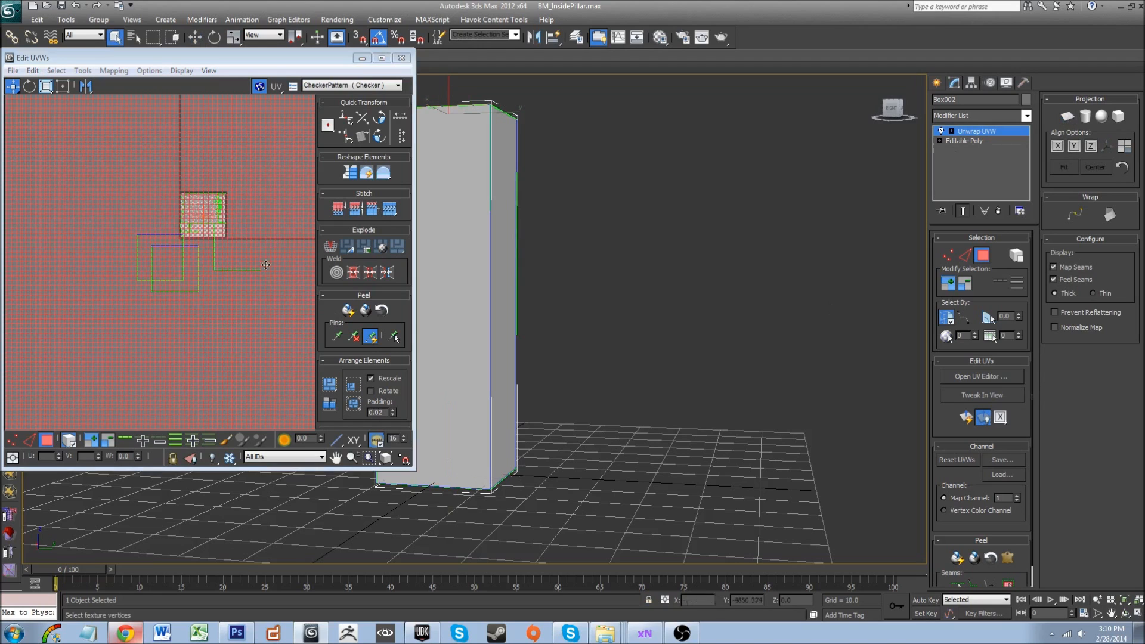
scroll(267, 299, "down", 3)
left_click_drag(268, 300, 150, 270)
scroll(282, 303, "up", 2)
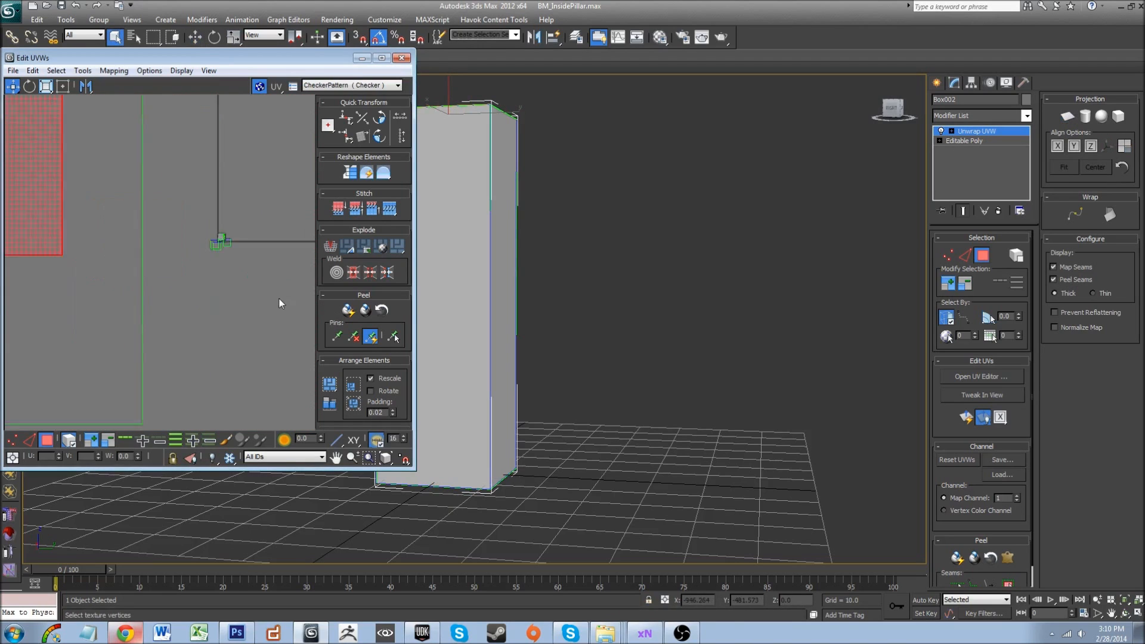
middle_click_drag(170, 206, 206, 258)
scroll(193, 264, "up", 1)
scroll(193, 264, "up", 1)
- Planar-map the hidden side face shell opposite the visible narrow side and move it away from the texture square
left_click(209, 192)
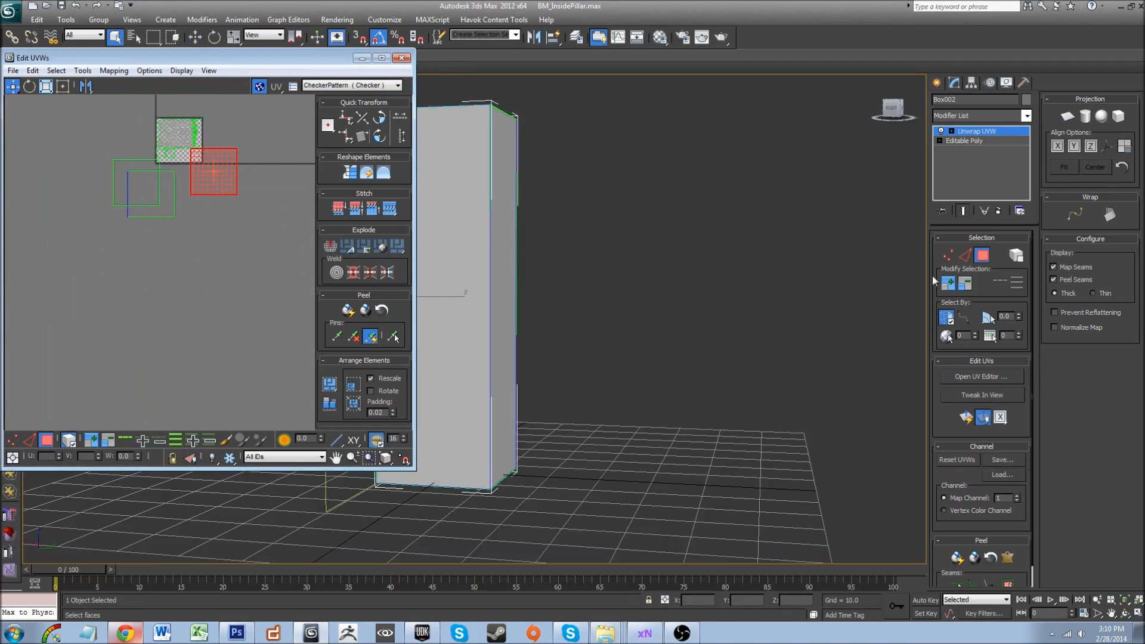
left_click(1069, 117)
scroll(182, 285, "down", 3)
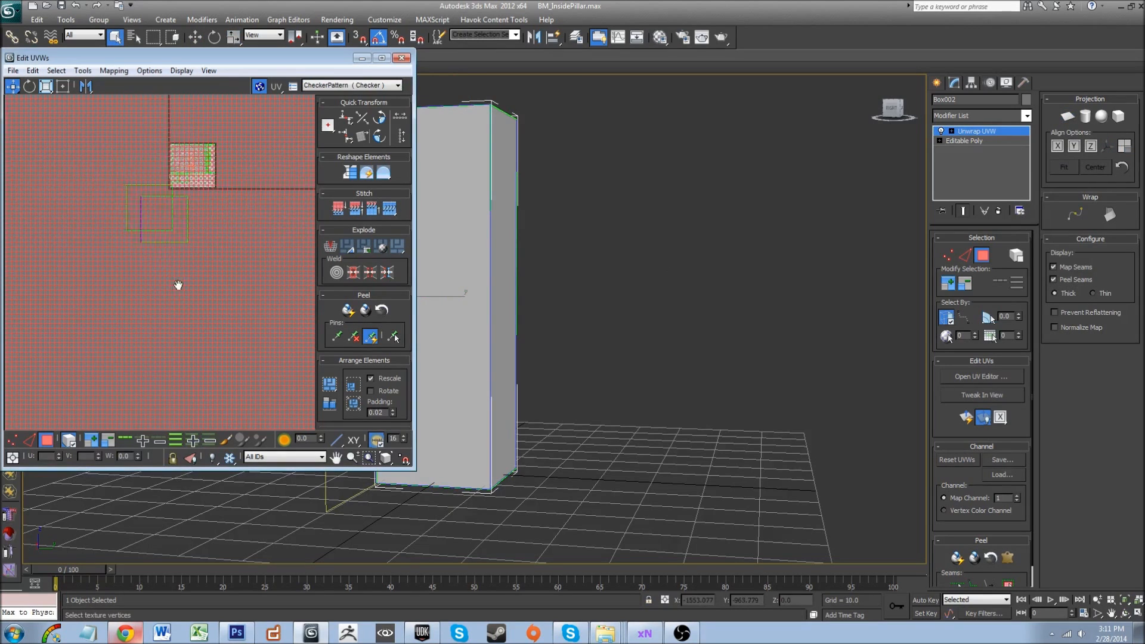
scroll(206, 310, "down", 3)
left_click_drag(234, 319, 20, 214)
scroll(194, 305, "up", 4)
scroll(200, 300, "up", 4)
- Planar-map the box's wide front face shell and move it off the texture square
left_click(216, 311)
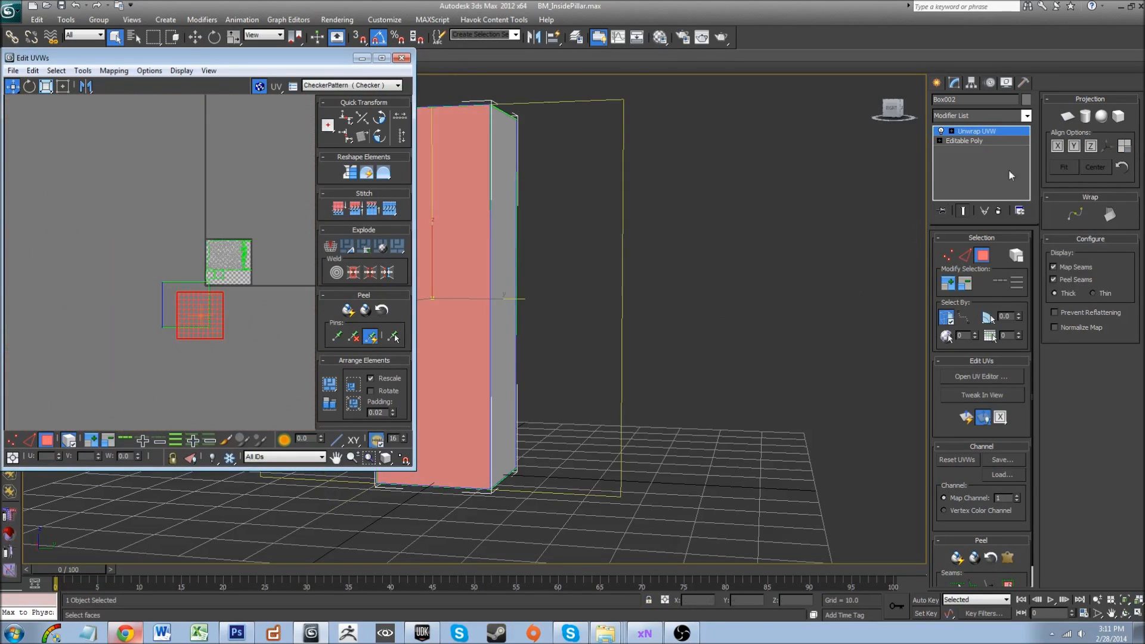
left_click(1067, 118)
scroll(239, 292, "down", 5)
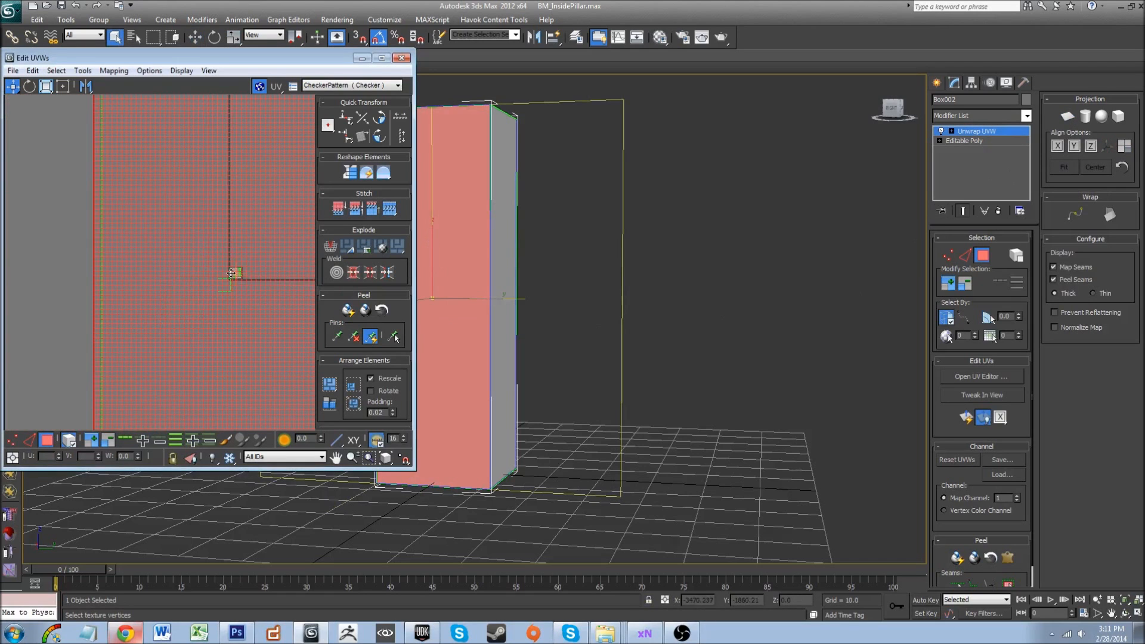
left_click_drag(243, 303, 125, 299)
scroll(226, 283, "up", 6)
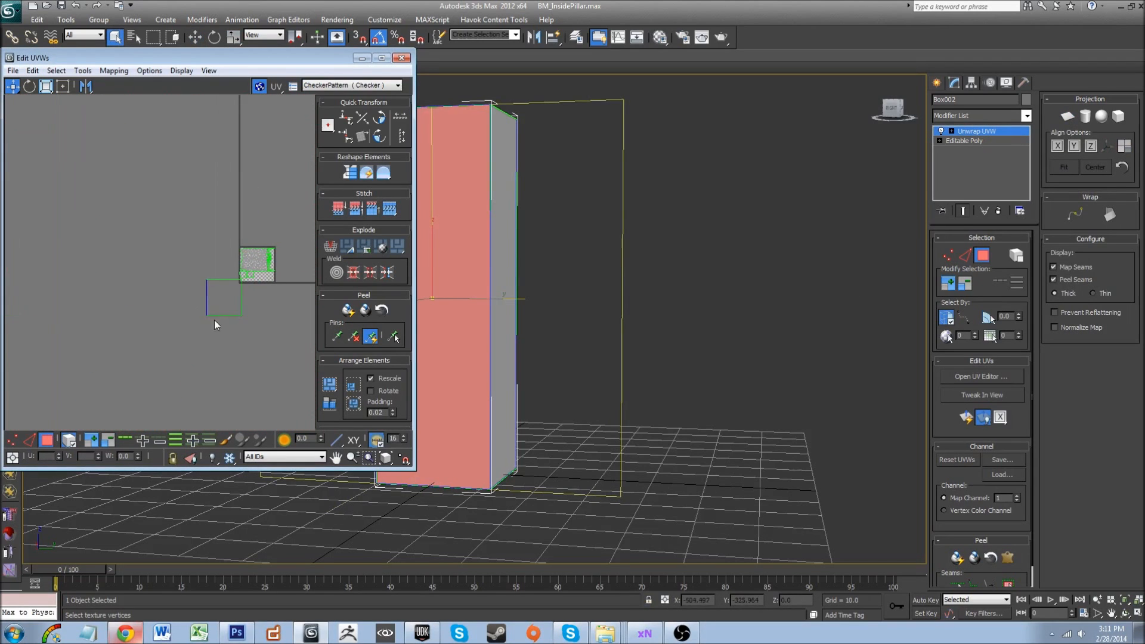
- Planar-map the last unprojected outer shell, the box's visible narrow side, and shift it off its projected position
left_click(214, 309)
left_click(1067, 117)
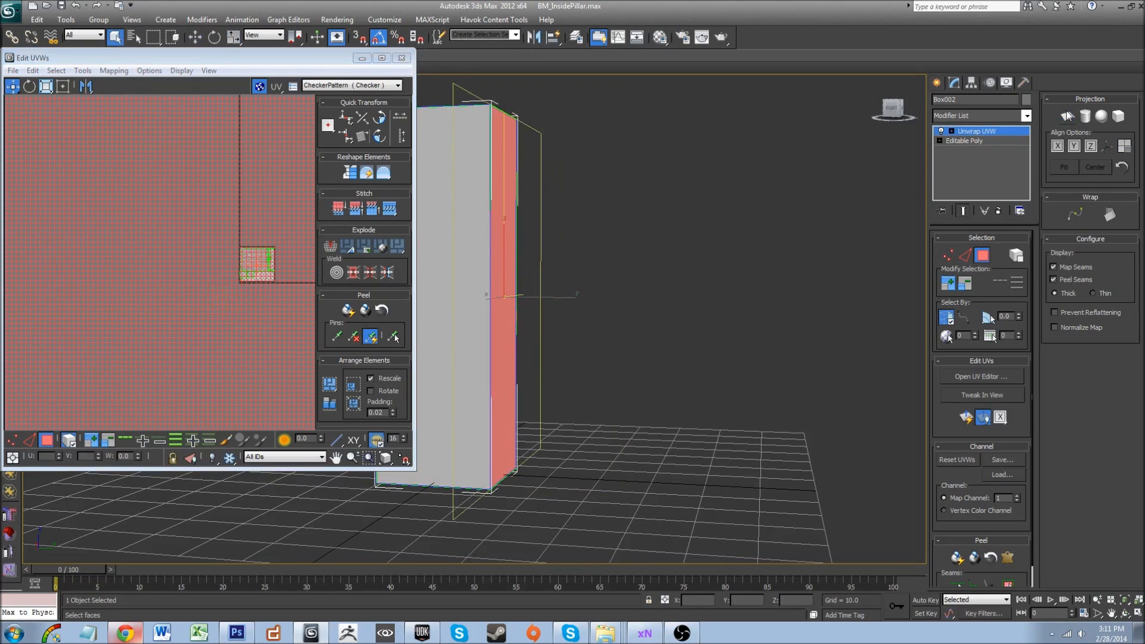
scroll(249, 250, "down", 8)
scroll(270, 274, "up", 3)
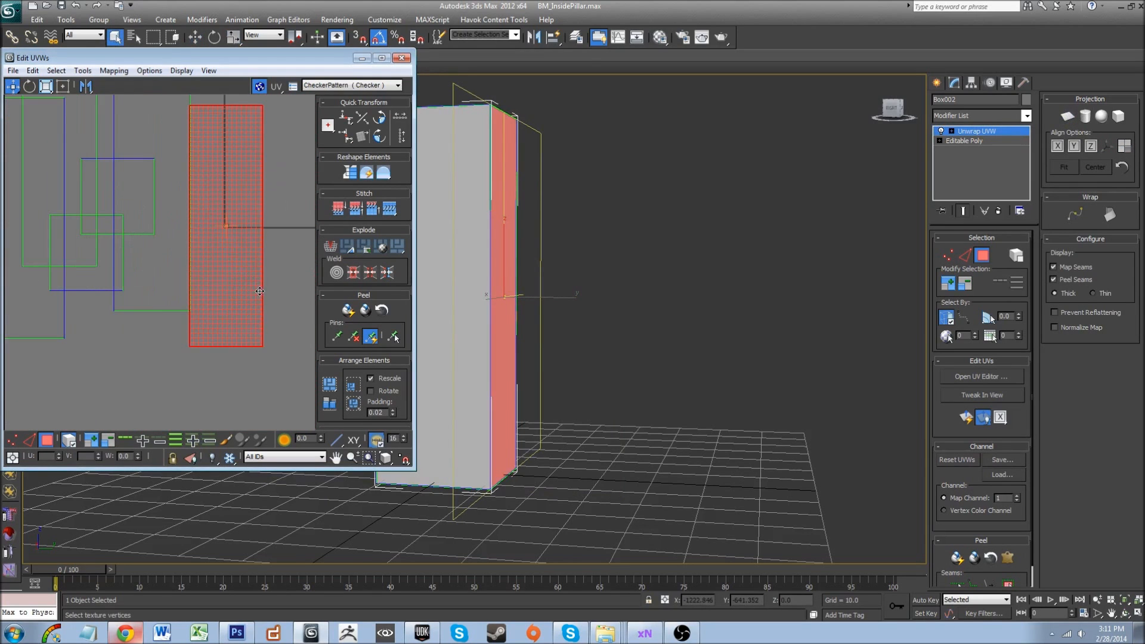
left_click_drag(270, 274, 257, 257)
- Move the hidden side's tall shell next to the other tall side shells to start an aligned row
scroll(156, 306, "down", 3)
scroll(166, 282, "up", 2)
left_click_drag(128, 243, 256, 256)
scroll(257, 256, "up", 4)
left_click_drag(281, 302, 222, 300)
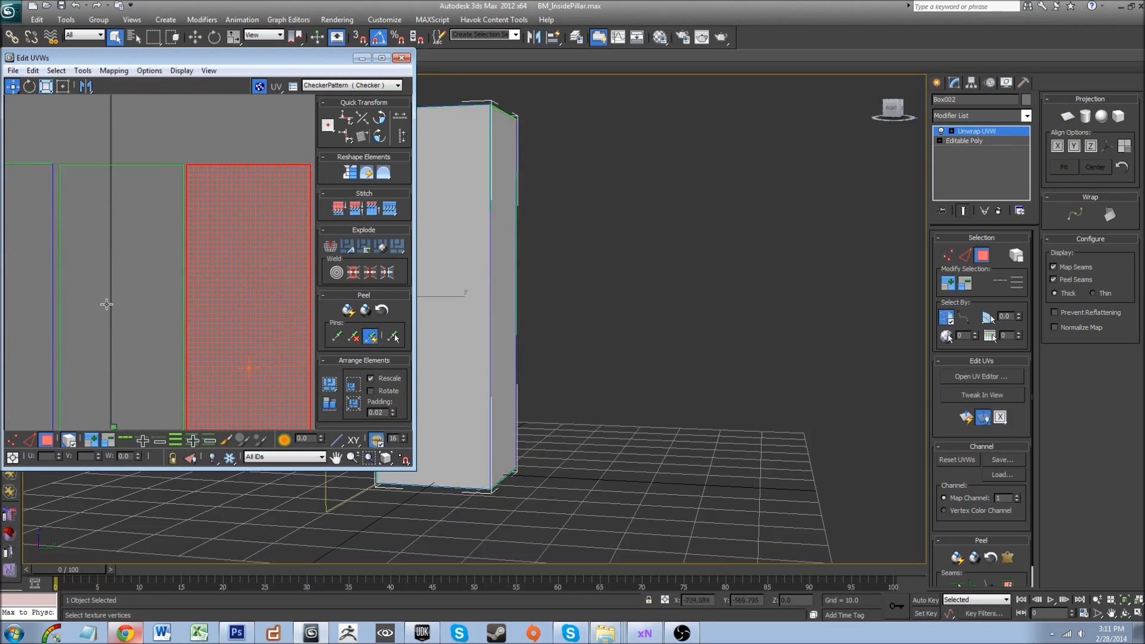
- Move the rear face shell into line with the other side shells, completing a tight row of four
left_click(35, 261)
scroll(50, 275, "down", 2)
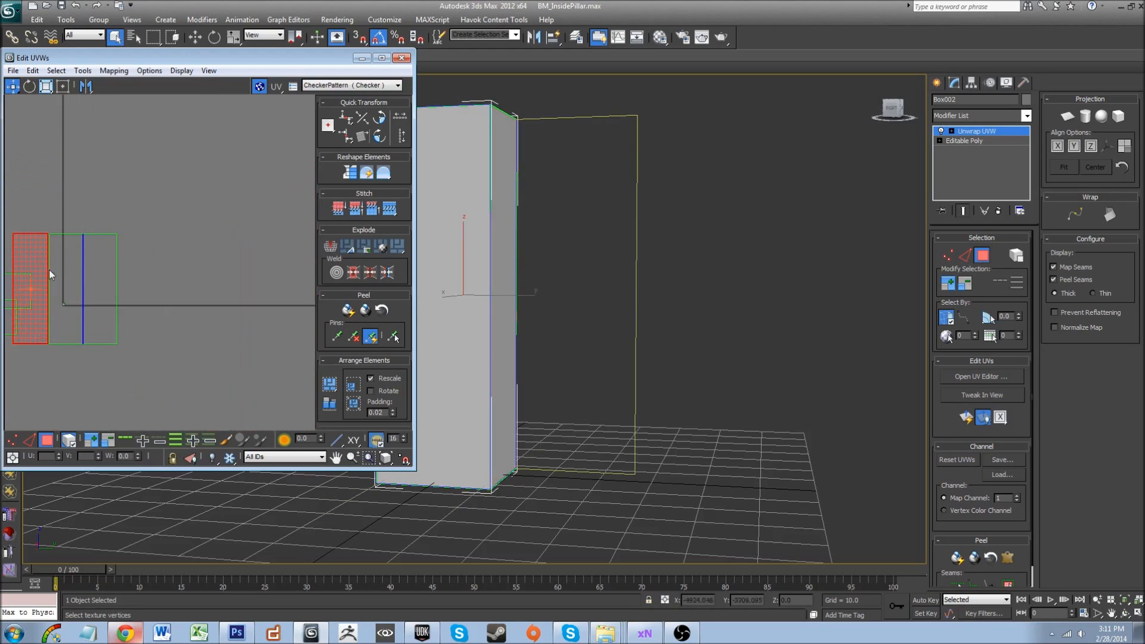
middle_click_drag(36, 286, 162, 254)
scroll(132, 271, "up", 3)
left_click_drag(74, 253, 272, 215)
middle_click_drag(272, 215, 117, 219)
left_click_drag(117, 219, 184, 237)
scroll(185, 238, "up", 3)
middle_click_drag(184, 238, 212, 237)
left_click_drag(210, 236, 198, 236)
scroll(110, 255, "down", 4)
middle_click_drag(110, 255, 278, 250)
scroll(122, 267, "up", 3)
- Stack the square top and bottom shells one above the other against the left end of the side-shell row
left_click_drag(155, 247, 102, 213)
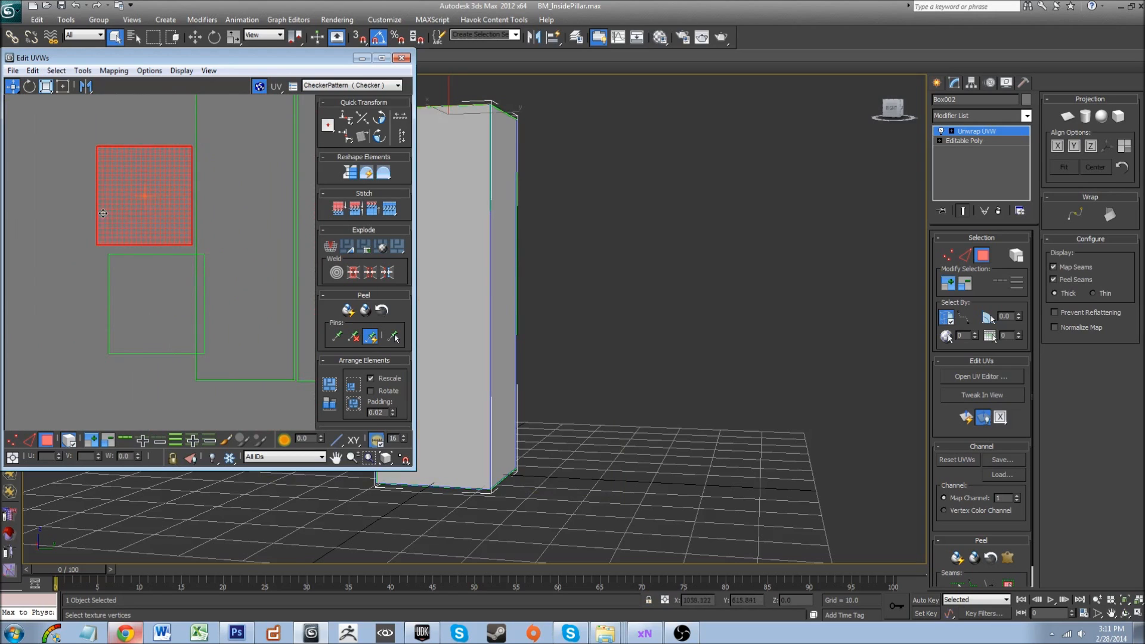
left_click_drag(155, 303, 142, 329)
left_click_drag(159, 218, 158, 247)
middle_click_drag(158, 250, 118, 278)
scroll(117, 278, "down", 5)
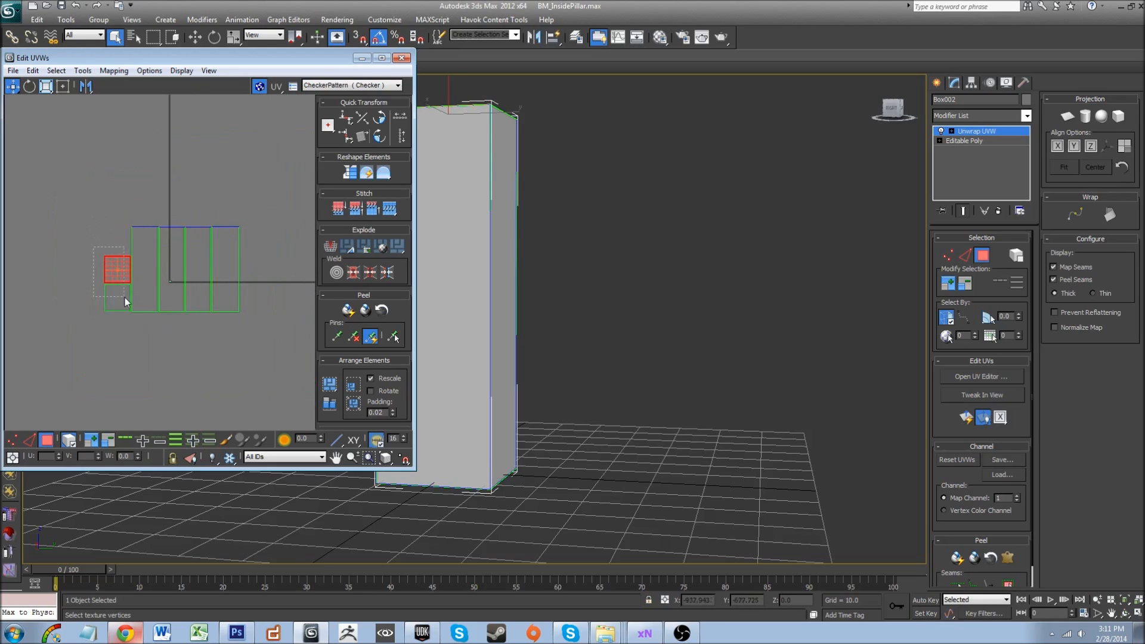
- Select all six outer-face shells, scale them down together and place them just outside the checkered texture square
left_click_drag(159, 319, 163, 316)
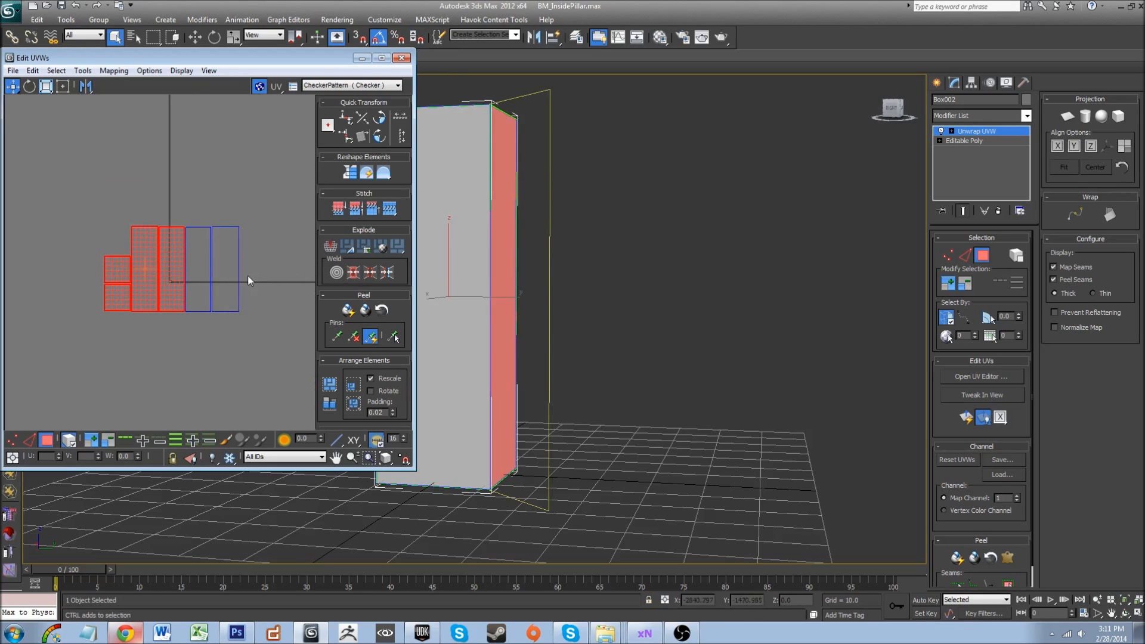
key("ctrl+a")
key("r")
left_click(226, 300, "alt")
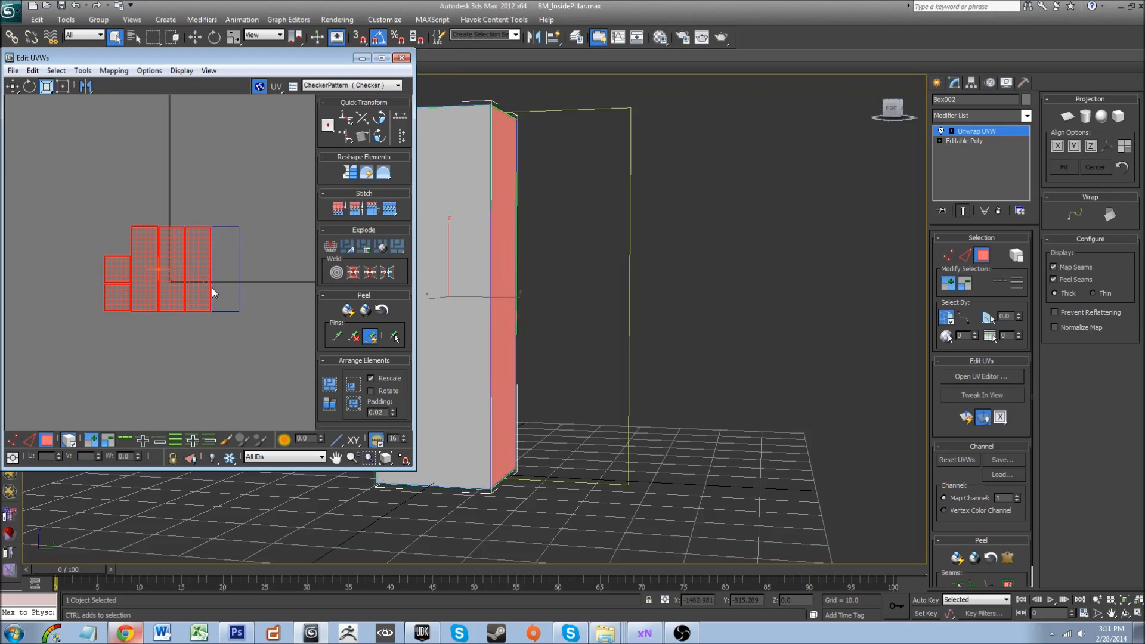
left_click(226, 300, "ctrl")
left_click_drag(230, 306, 180, 248)
scroll(180, 269, "up", 8)
middle_click_drag(210, 293, 274, 278)
left_click_drag(290, 222, 189, 339)
key("w")
scroll(189, 367, "up", 7)
middle_click_drag(117, 244, 172, 252)
scroll(195, 272, "up", 7)
middle_click_drag(43, 288, 237, 391)
scroll(230, 323, "down", 2)
- Select the carved interior's shells, scale them to about half size and move them into the texture square's upper-left corner
left_click_drag(223, 323, 65, 229)
key("r")
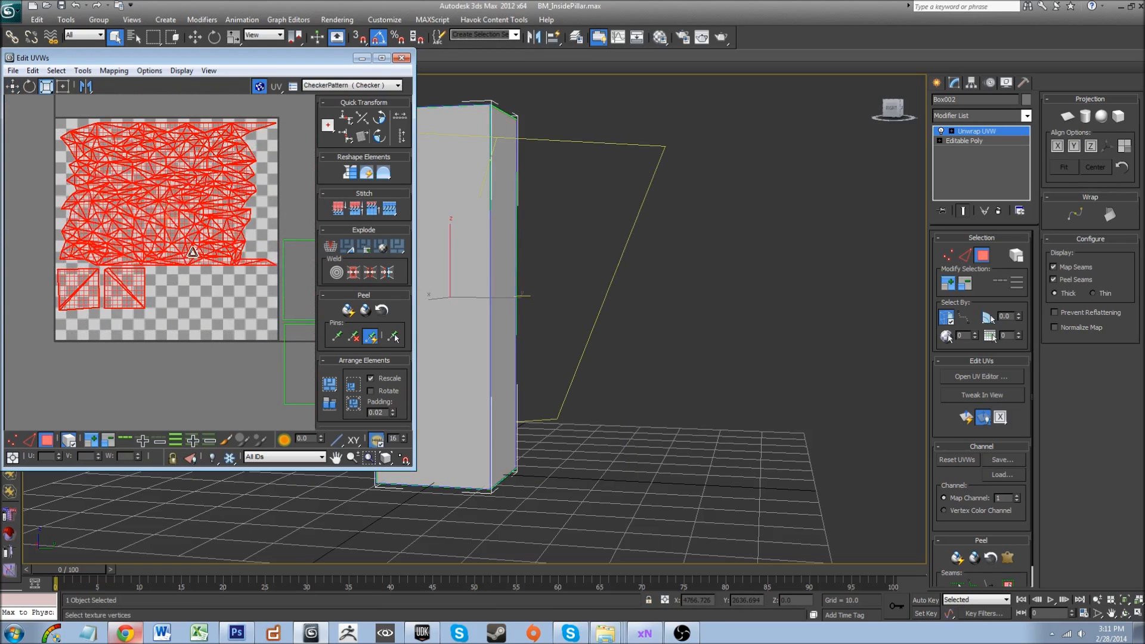
left_click_drag(192, 258, 175, 230)
middle_click_drag(175, 230, 231, 304)
scroll(188, 277, "up", 3)
key("w")
scroll(127, 257, "down", 1)
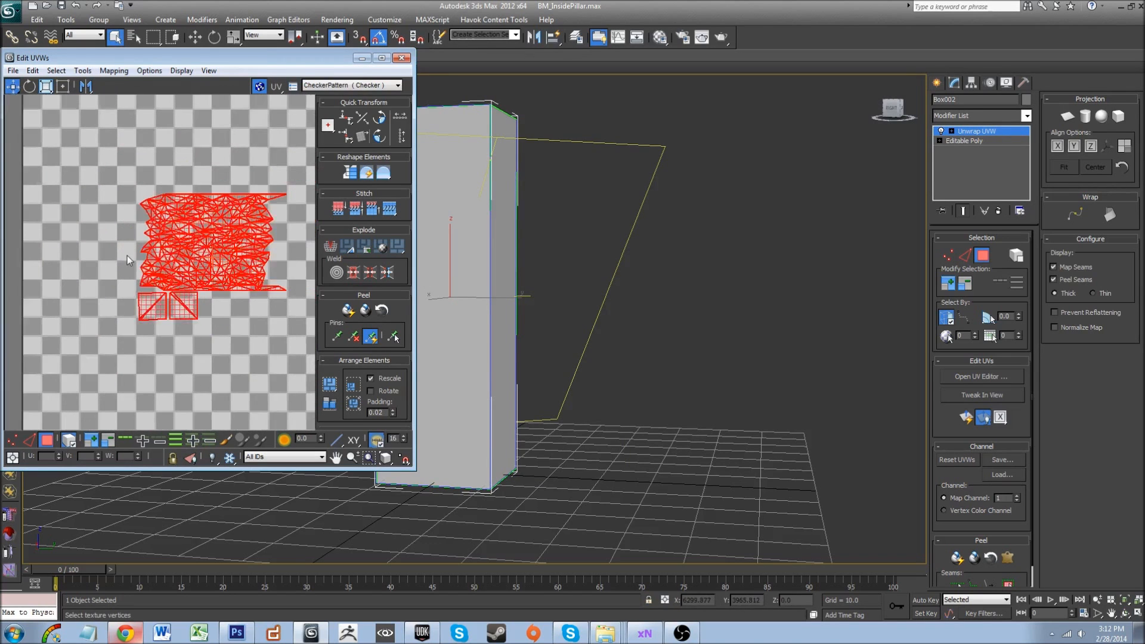
scroll(127, 256, "down", 1)
middle_click_drag(169, 239, 111, 187)
left_click_drag(90, 177, 86, 167)
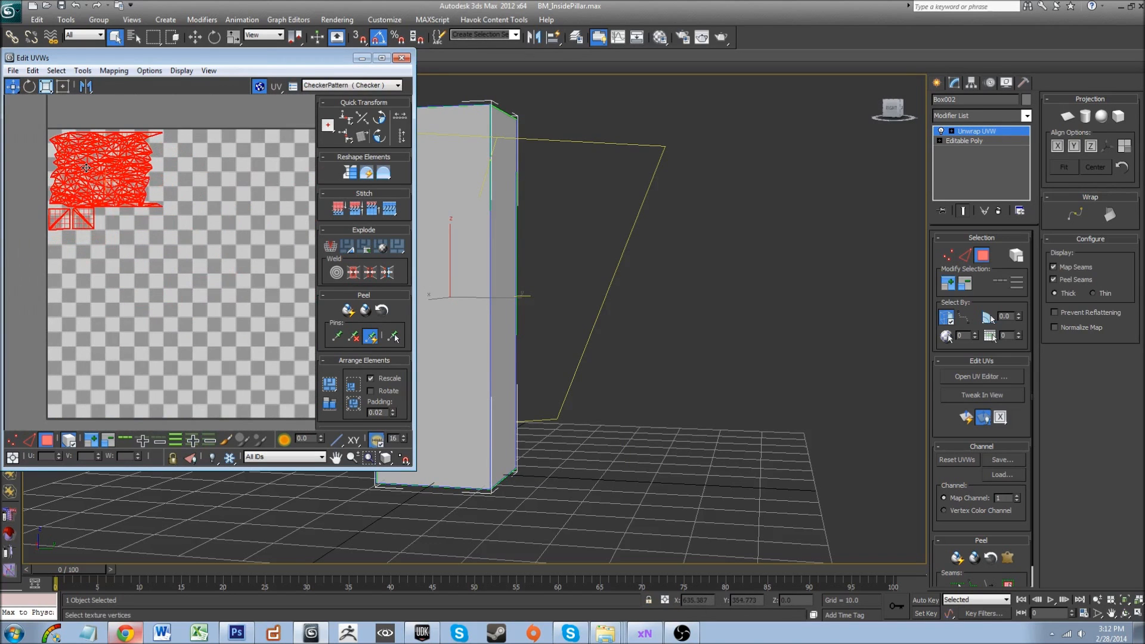
- Select the four tall side shells, move them into the texture square's lower part and scale them down
scroll(161, 247, "down", 5)
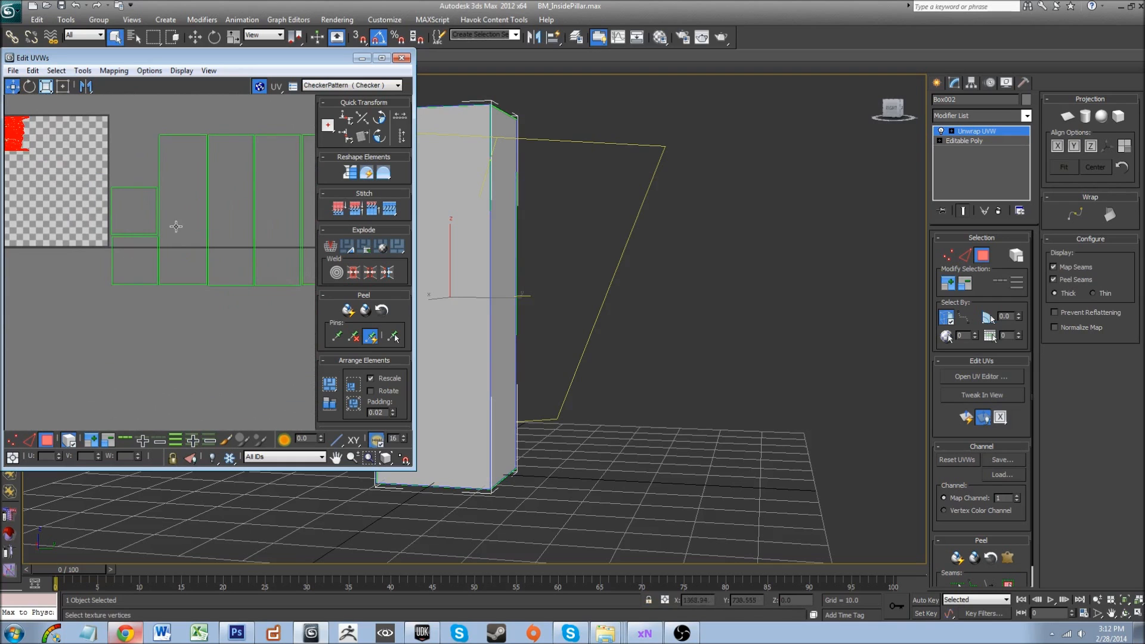
left_click_drag(287, 168, 342, 178)
mouse_move(295, 192)
middle_mouse_down()
mouse_move(123, 198)
mouse_move(298, 207)
middle_mouse_up()
left_click_drag(254, 200, 86, 181)
middle_click_drag(111, 186, 254, 176)
left_click_drag(224, 176, 158, 189)
scroll(165, 196, "up", 3)
key("r")
left_click_drag(277, 289, 235, 206)
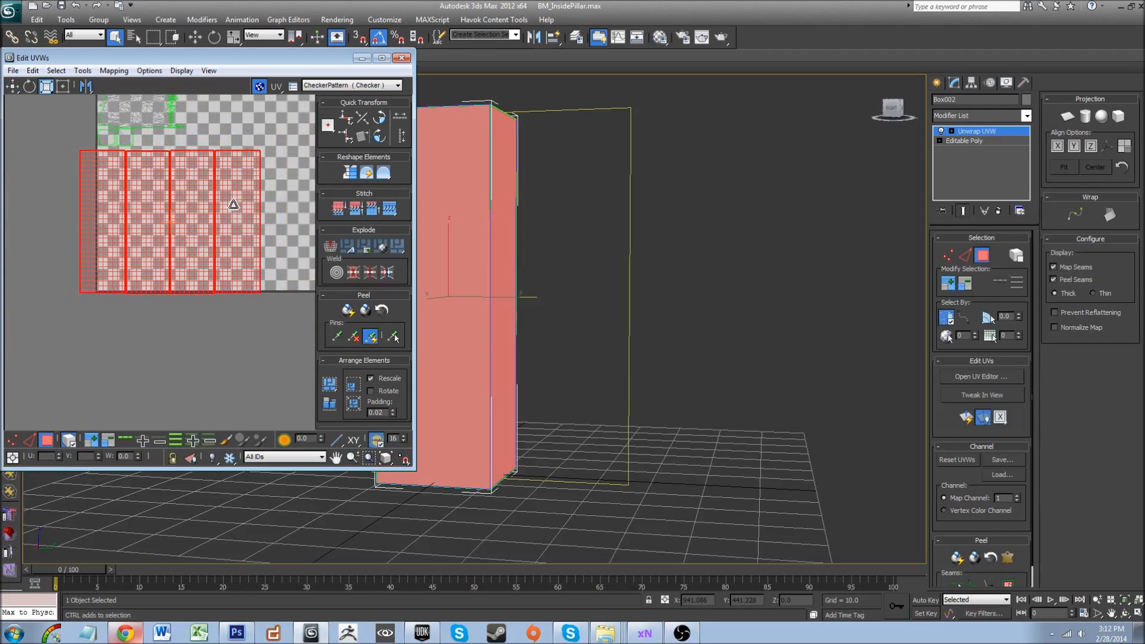
- Fit the four side shells inside the texture square's lower-left corner, shifting and slightly shrinking them below the interior shells
scroll(234, 206, "up", 1)
middle_click_drag(102, 204, 170, 237)
key("w")
left_click_drag(151, 227, 178, 222)
middle_click_drag(177, 221, 145, 184)
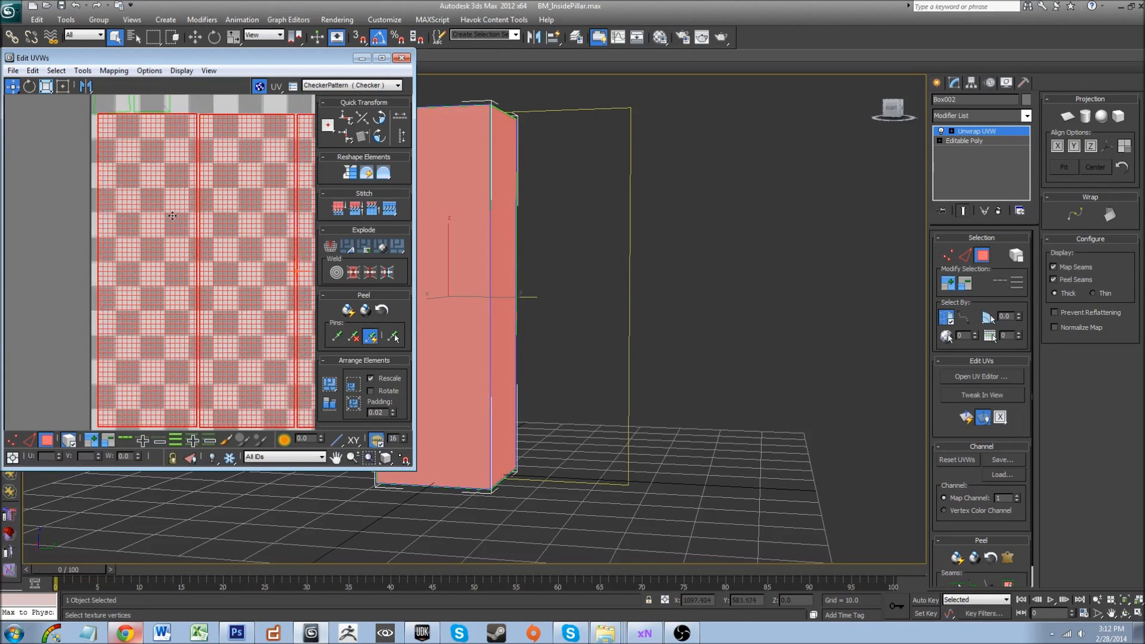
middle_click_drag(215, 234, 184, 235)
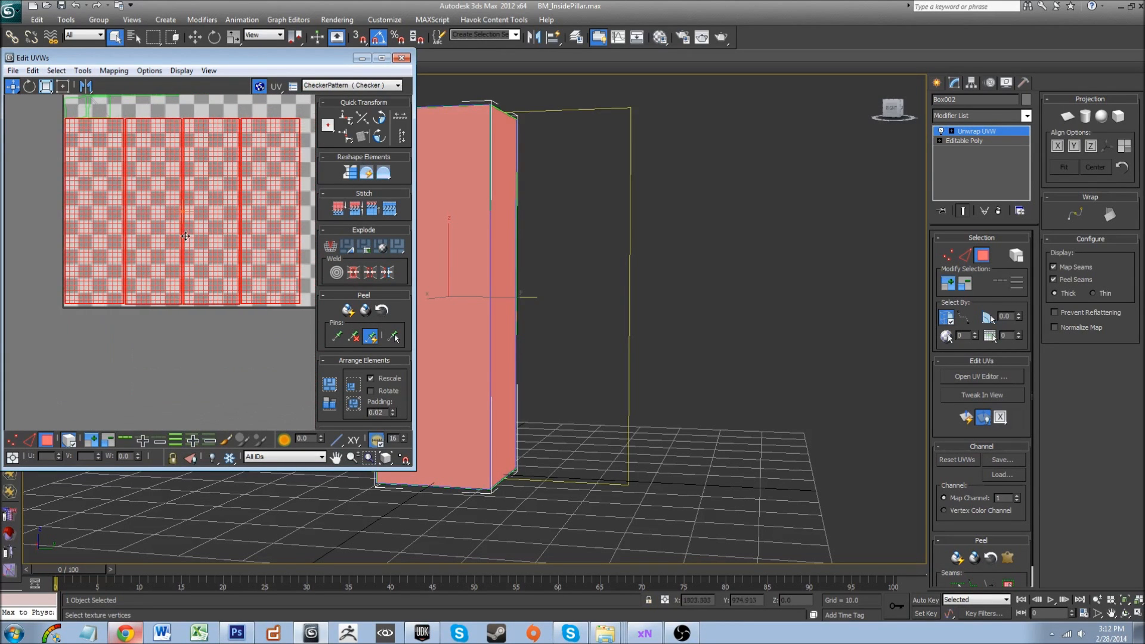
key("r")
left_click_drag(282, 290, 278, 289)
key("w")
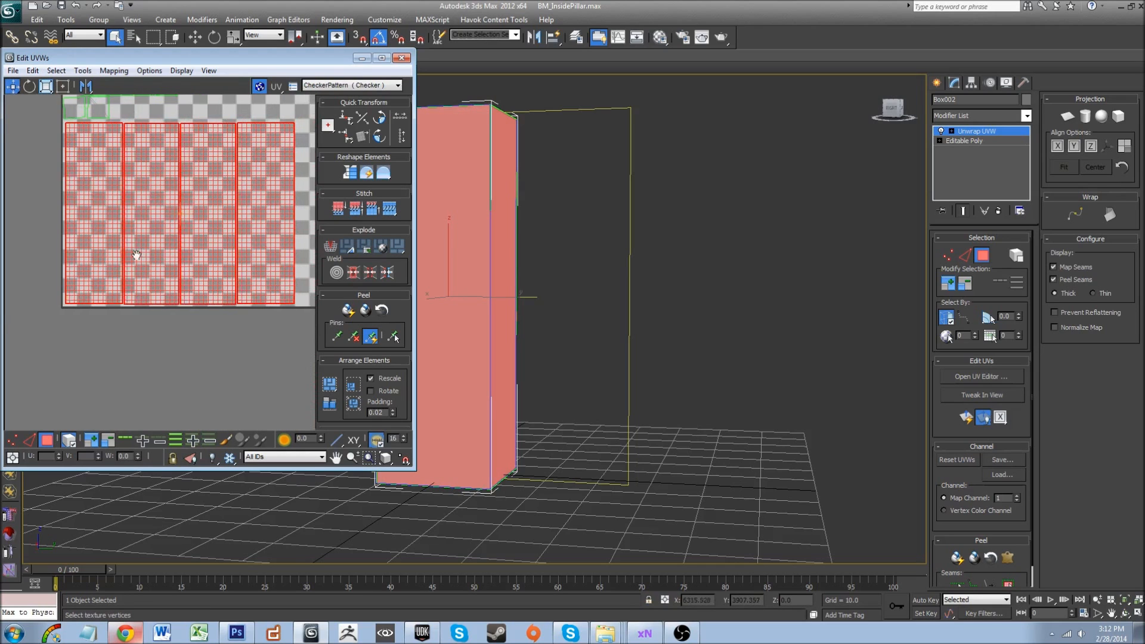
- Select the two square end-cap shells, lay them side by side, shrink them and fit them into the texture square's upper-right area
scroll(71, 265, "down", 3)
left_click_drag(179, 219, 249, 352)
middle_click_drag(184, 296, 229, 334)
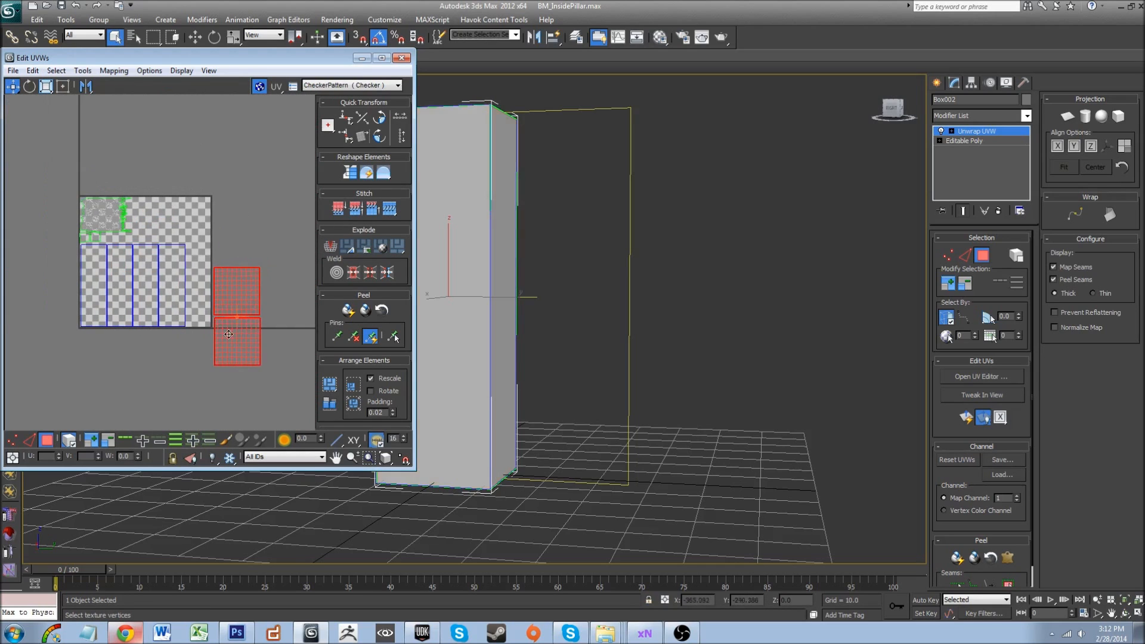
left_click_drag(231, 308, 161, 204)
scroll(160, 230, "up", 3)
key("e")
left_click_drag(196, 274, 231, 173)
key("r")
left_click_drag(265, 258, 229, 244)
key("w")
middle_click_drag(228, 244, 275, 252)
scroll(275, 252, "down", 3)
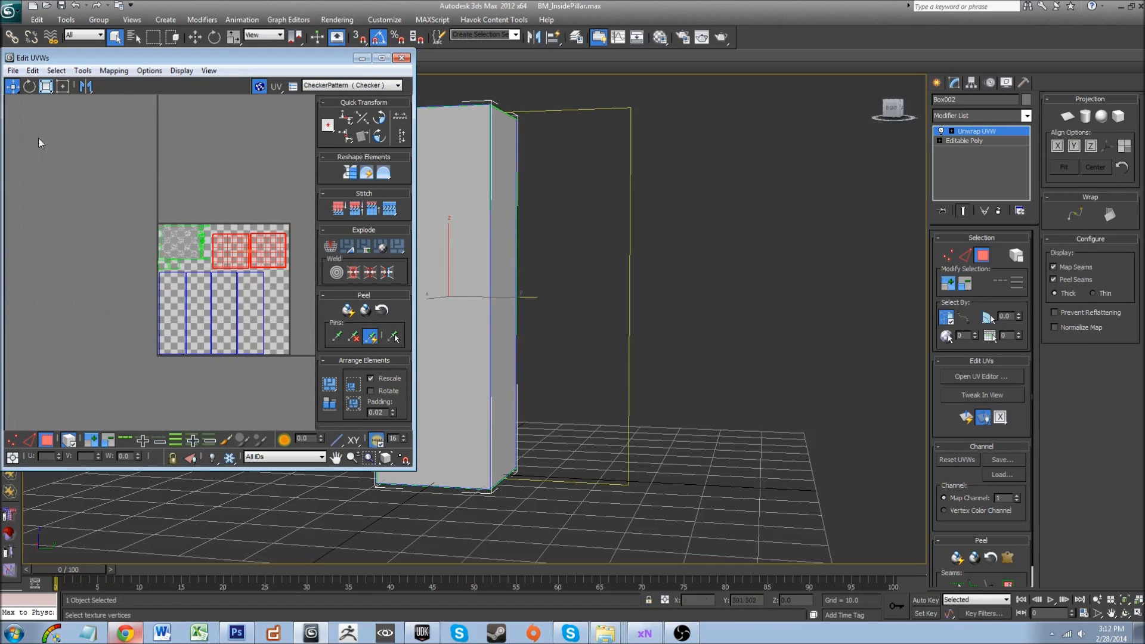
- Save the UV layout as OutsidePillar_UVW.uvw in the 3dsMaxExports folder and close the UV editor
left_click(13, 70)
left_click(37, 98)
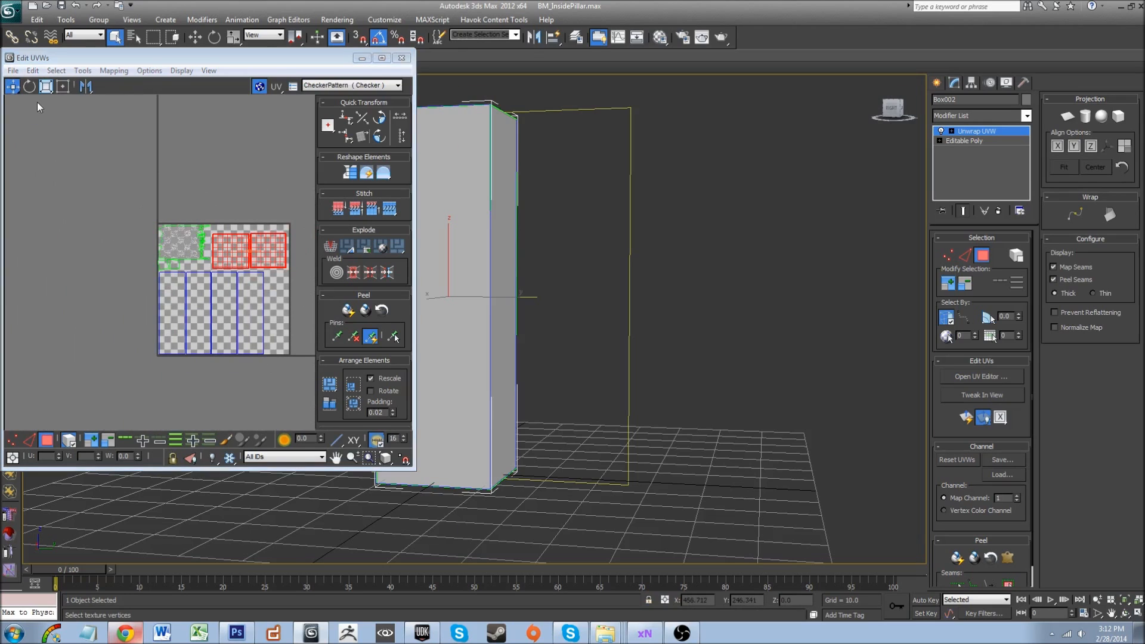
left_click(601, 199)
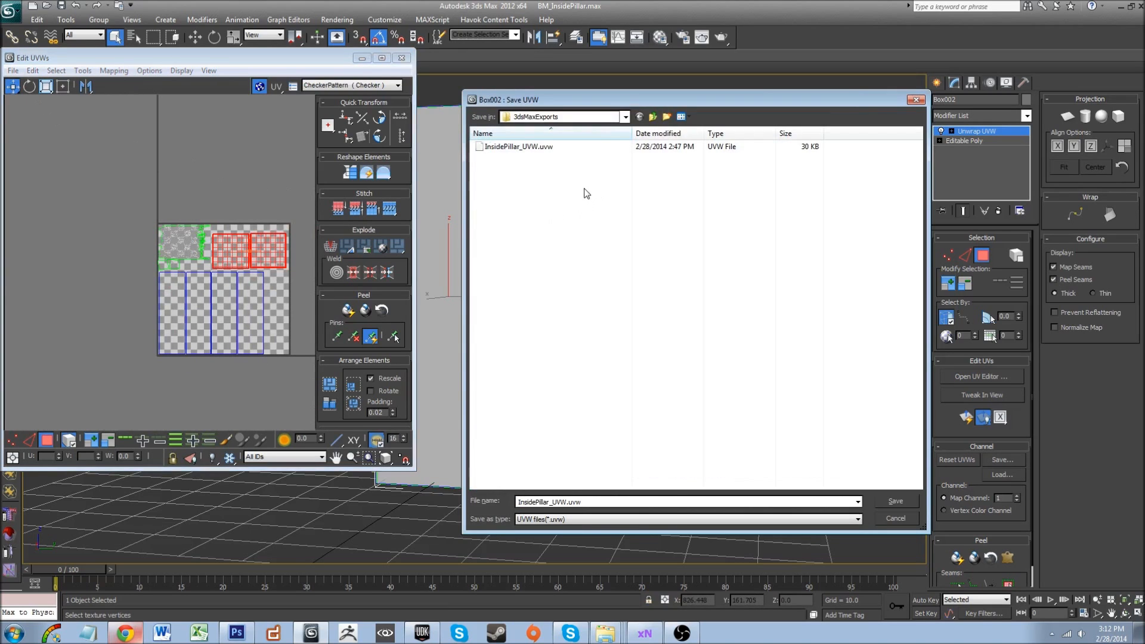
left_click(631, 501)
key("Left")
key("BackSpace")
key("BackSpace")
key("BackSpace")
key("Delete")
key("Delete")
key("Delete")
type("Outside")
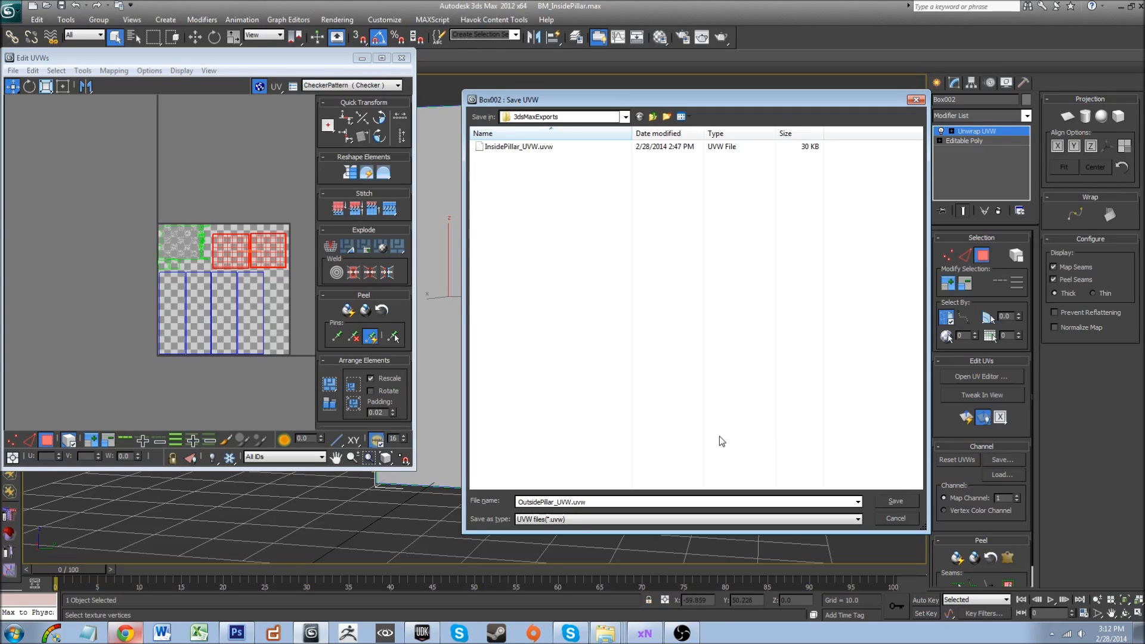
key("Return")
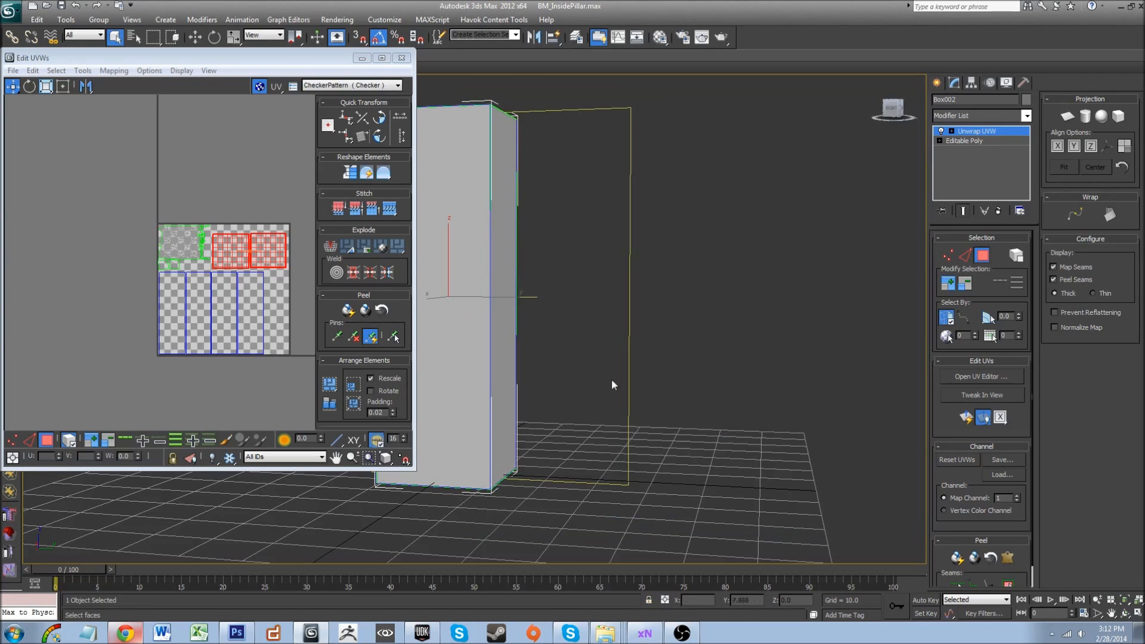
left_click(401, 58)
middle_click_drag(430, 268, 586, 384)
left_click(668, 381)
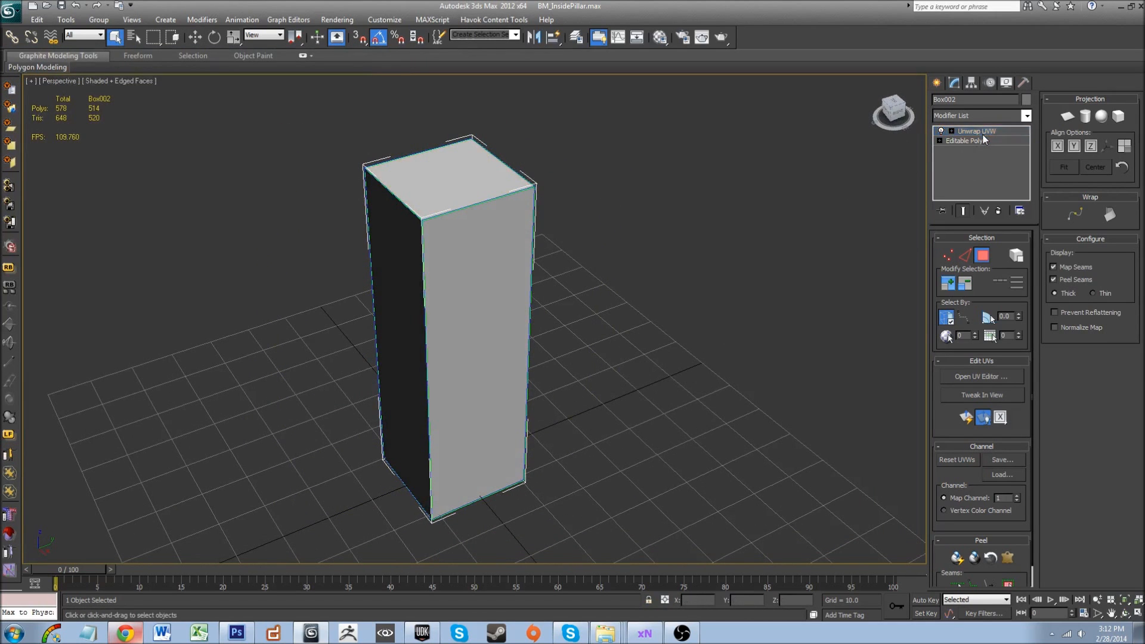
left_click(692, 241)
middle_click_drag(654, 371, 453, 345, "alt")
left_click(421, 303)
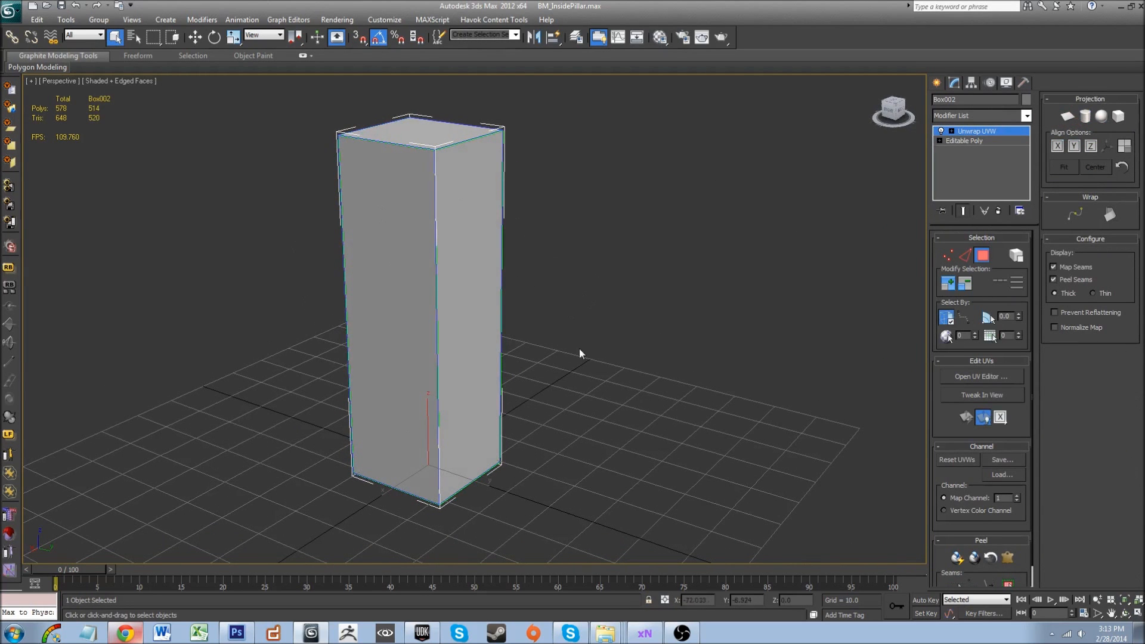
middle_click_drag(549, 332, 315, 170, "alt")
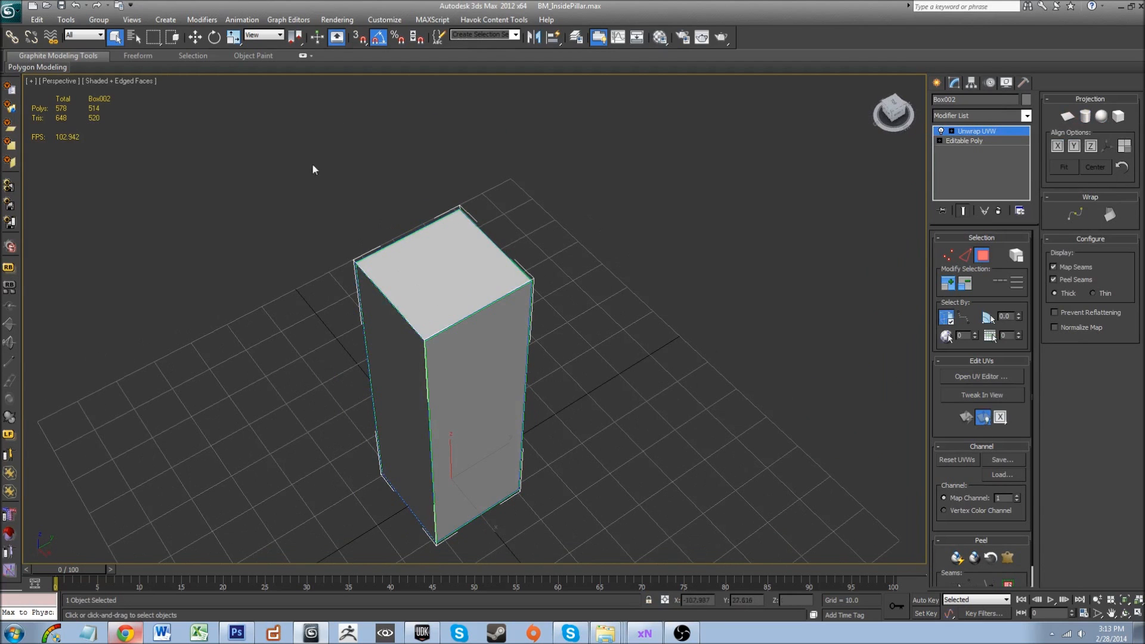
middle_click_drag(390, 363, 426, 342, "alt")
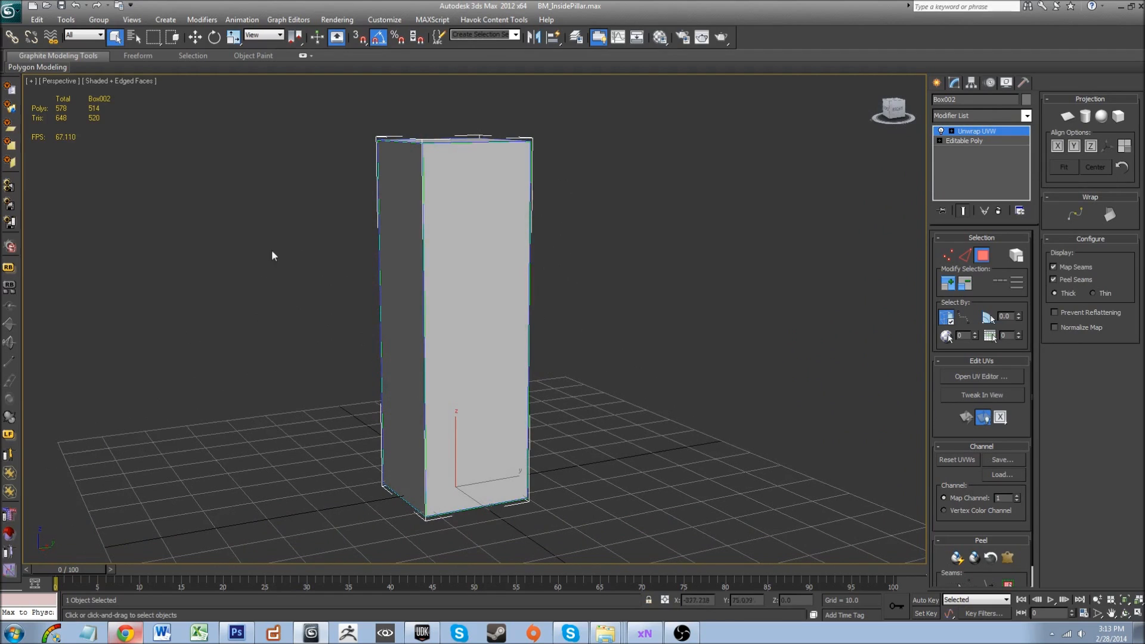
left_click(10, 11)
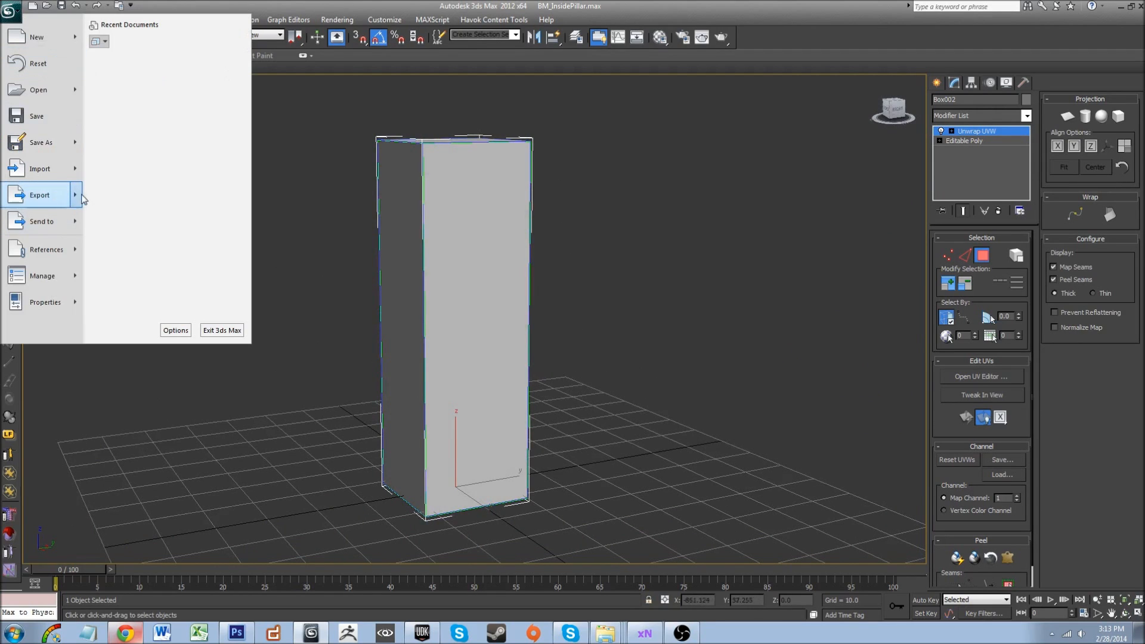
left_click(162, 98)
left_click_drag(506, 105, 368, 99)
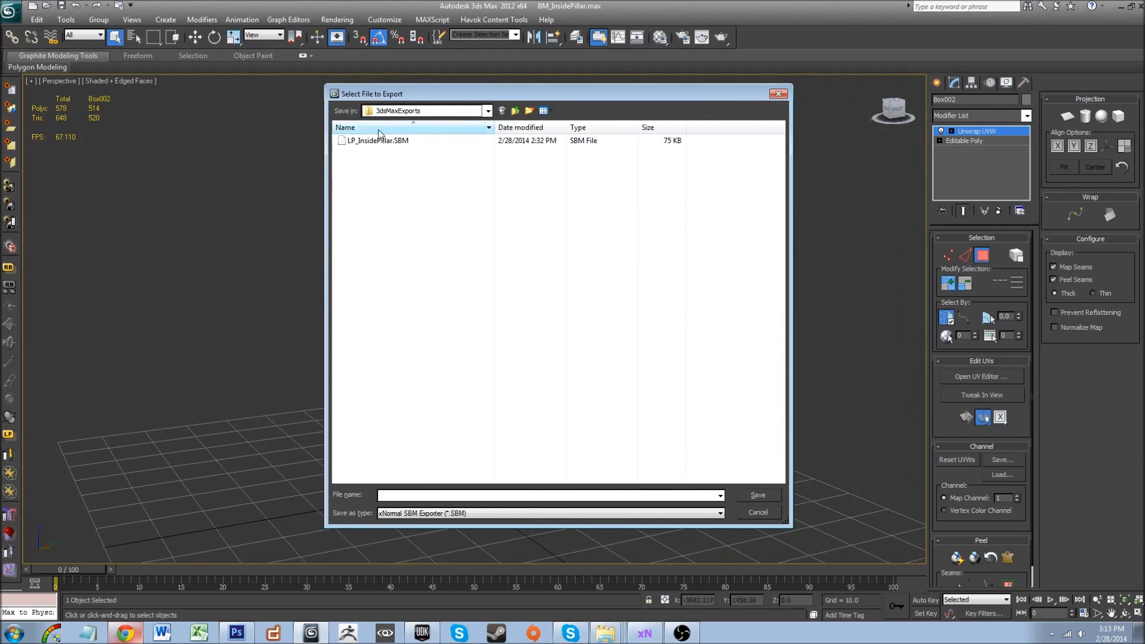
left_click(421, 516)
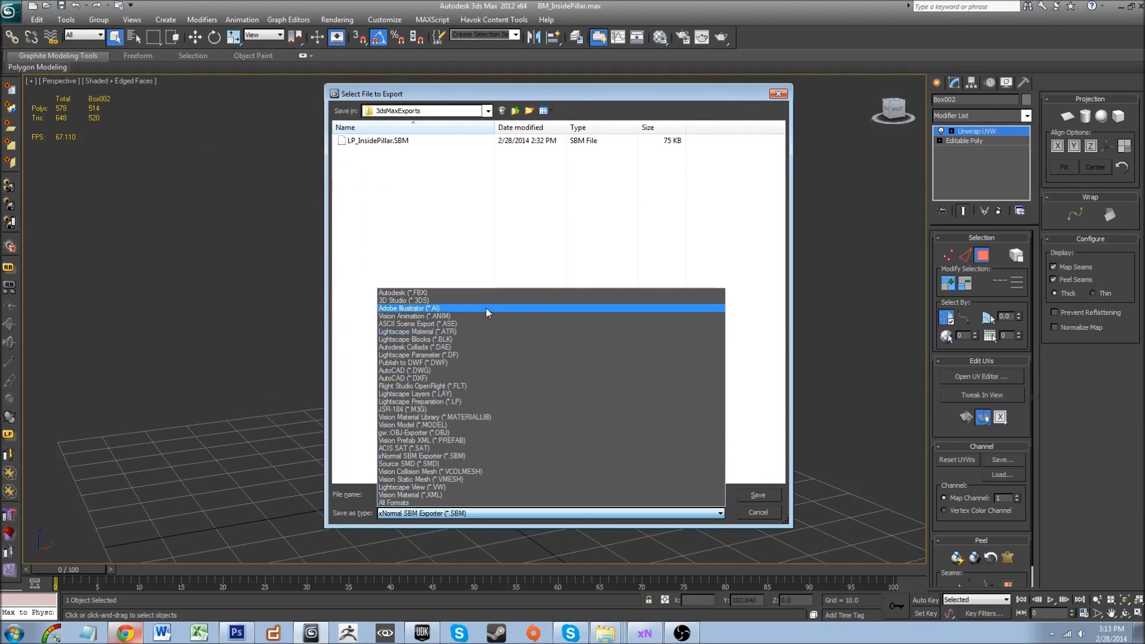
left_click(754, 515)
left_click(754, 516)
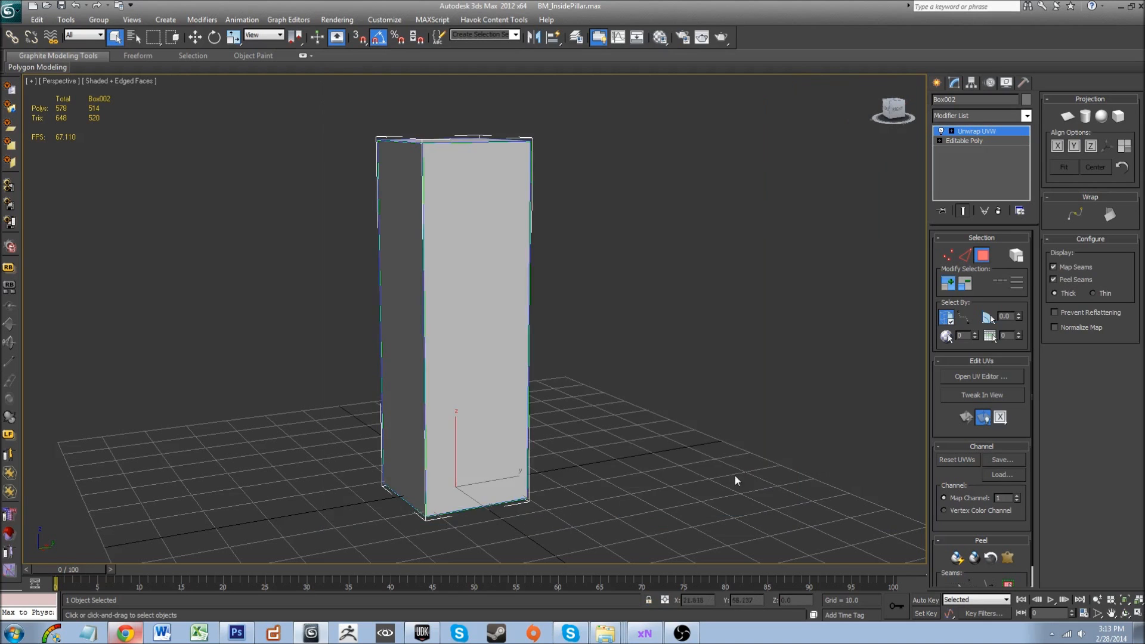
- Add a second Unwrap UVW modifier to the pillar, set its map channel to 2 and abandon the current channel's changes
left_click(971, 115)
key("u")
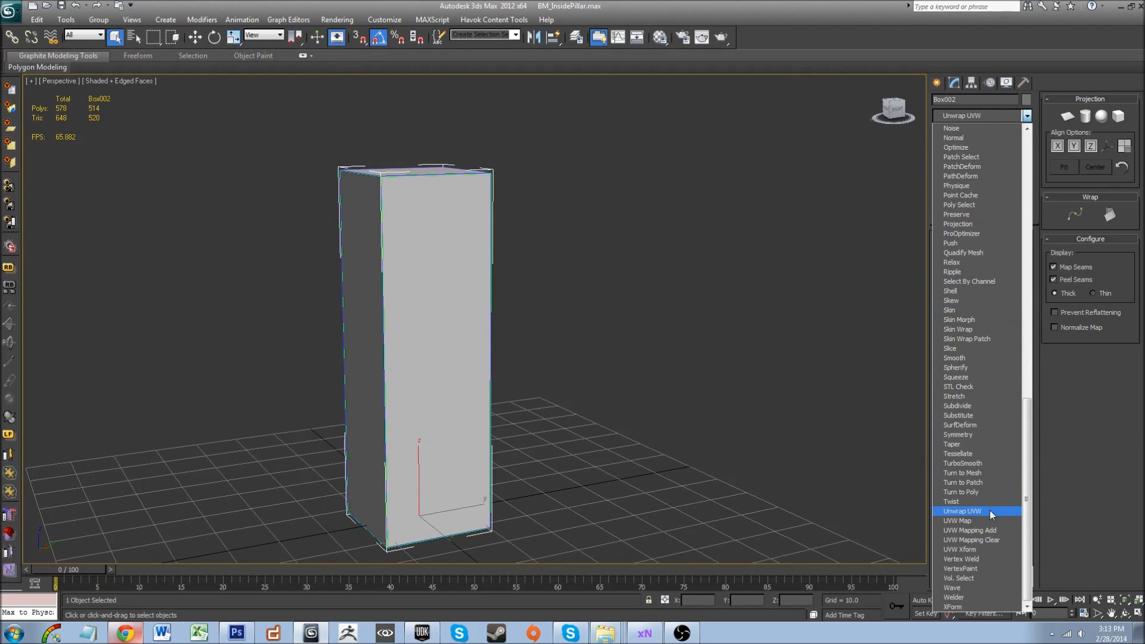
left_click(992, 512)
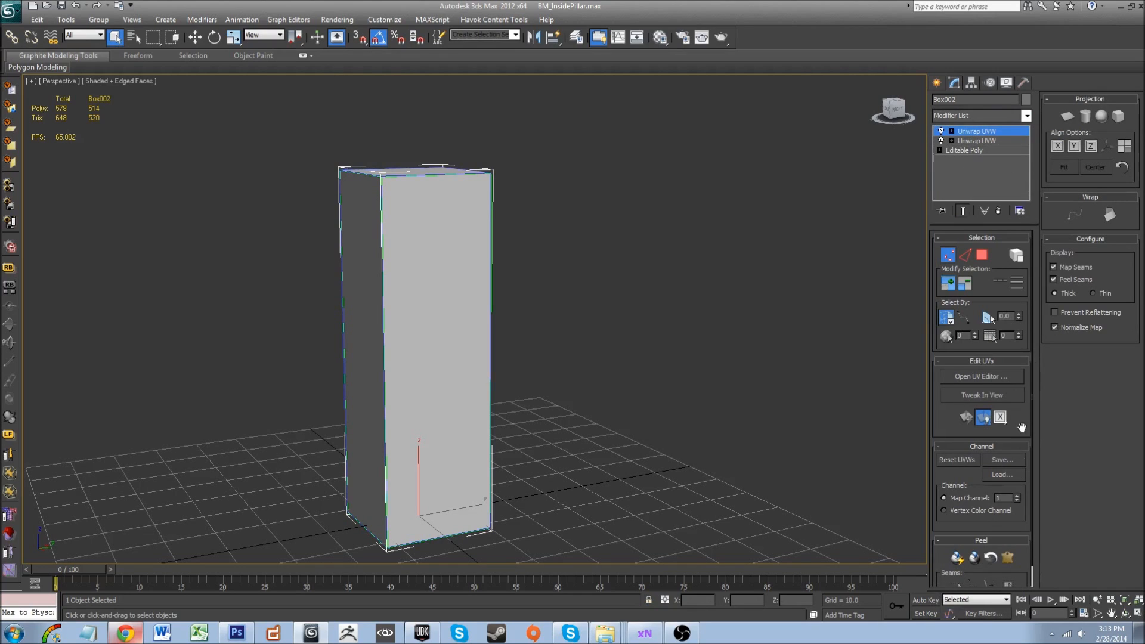
left_click(1018, 495)
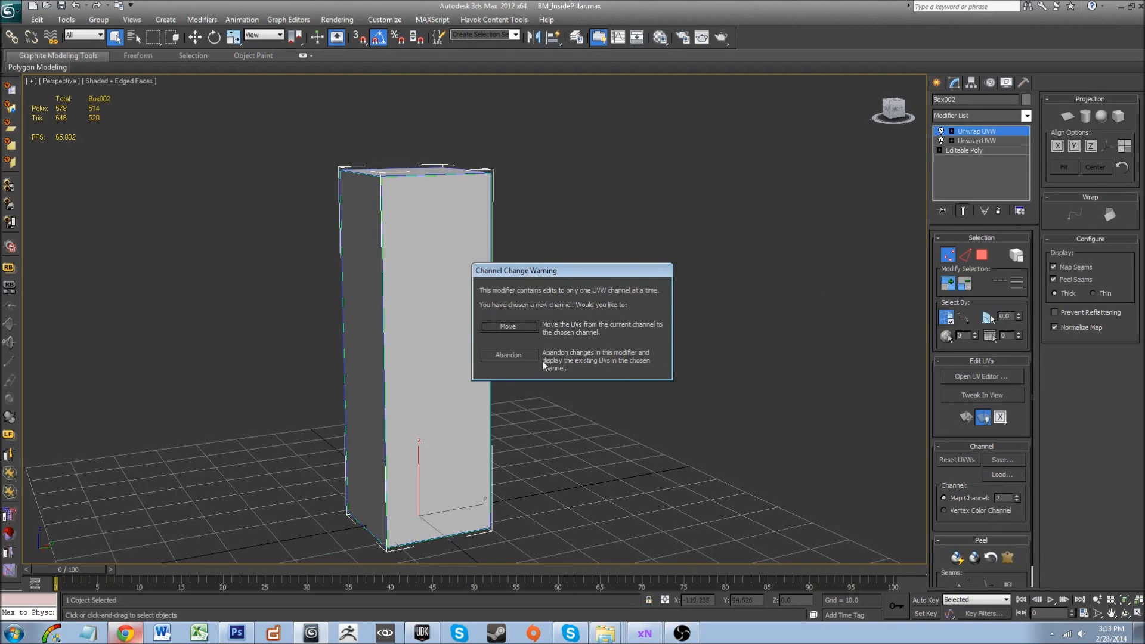
left_click(509, 355)
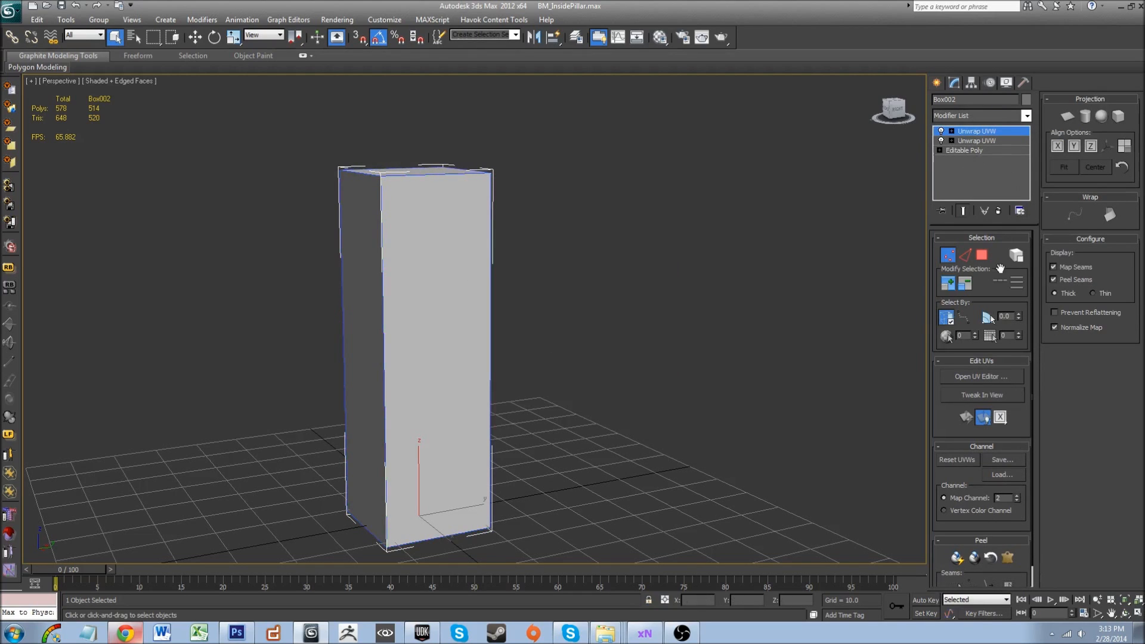
- Compare the UV layouts of the two Unwrap UVW modifiers, viewing map channel 2 and map channel 1 in the UV editor
left_click(982, 376)
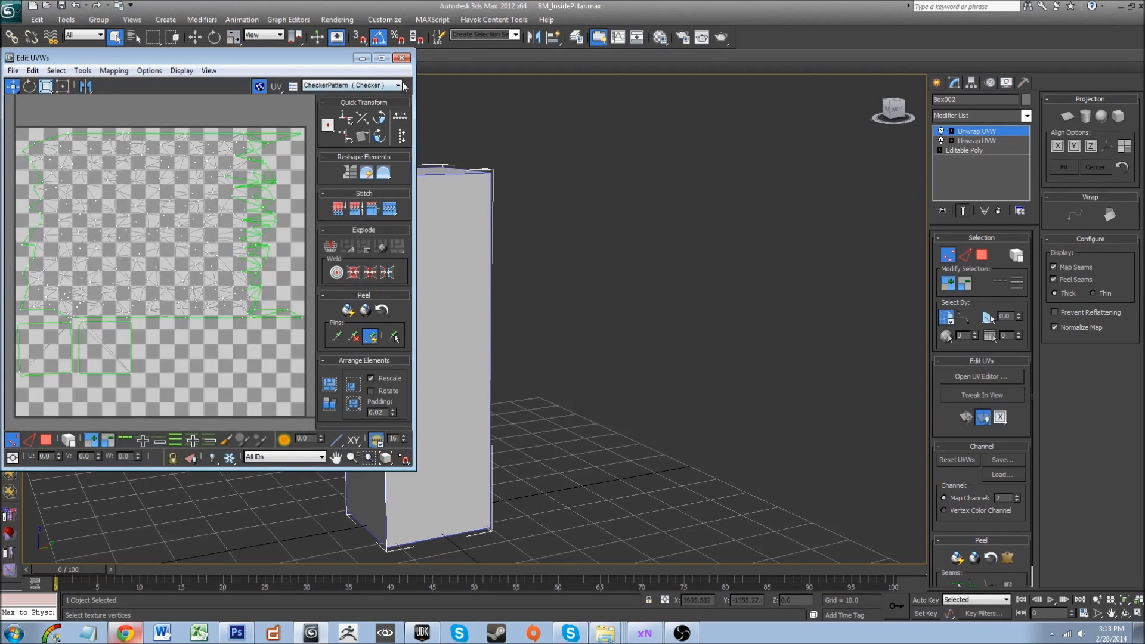
left_click(399, 60)
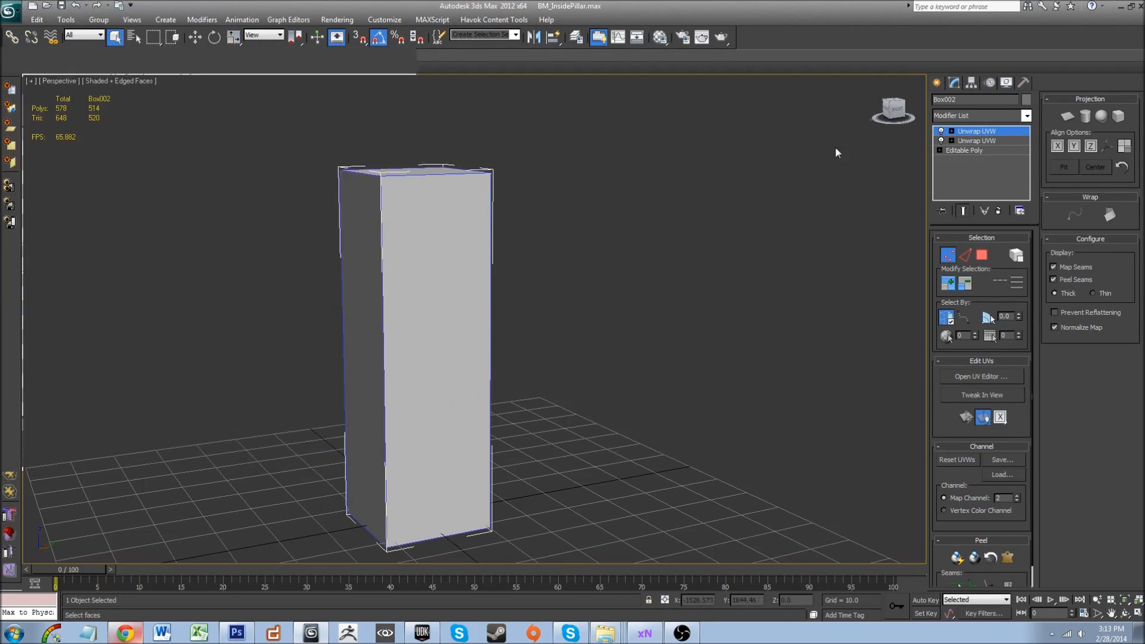
left_click(977, 140)
left_click(981, 376)
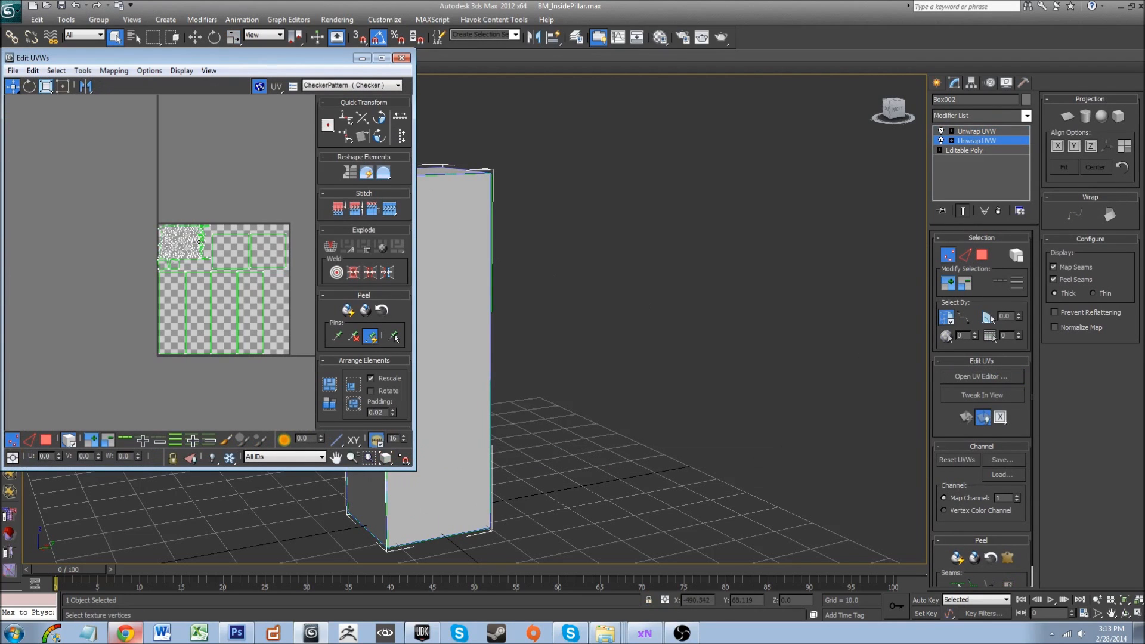
left_click(401, 58)
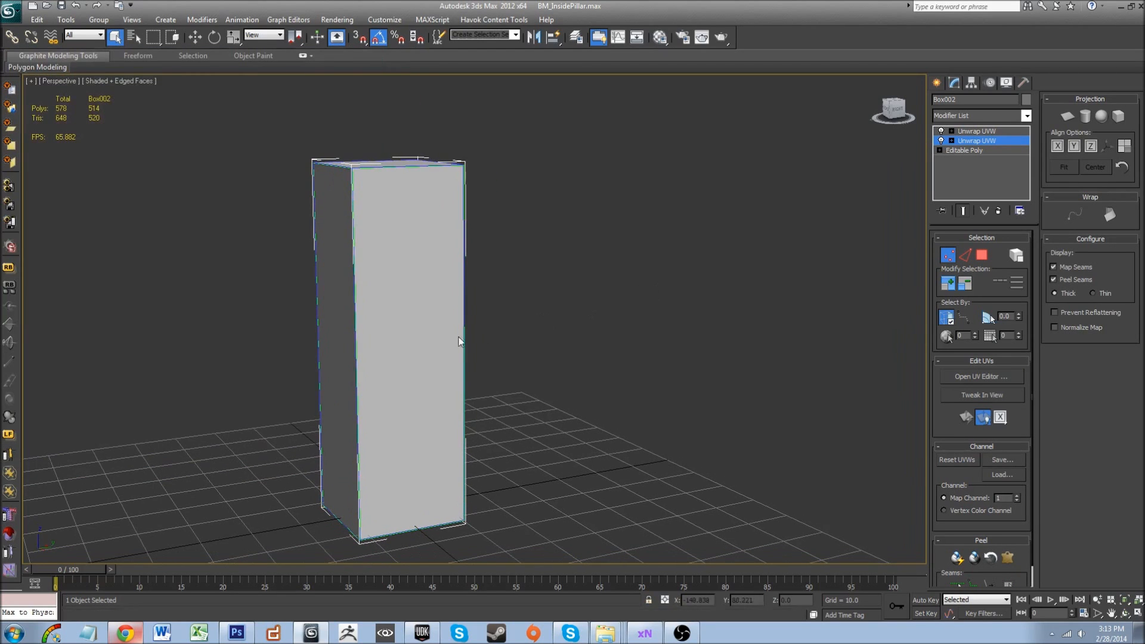
- Make the upper Unwrap UVW modifier with map channel 2 active again in the pillar's modifier stack
middle_click_drag(505, 373, 535, 383, "alt")
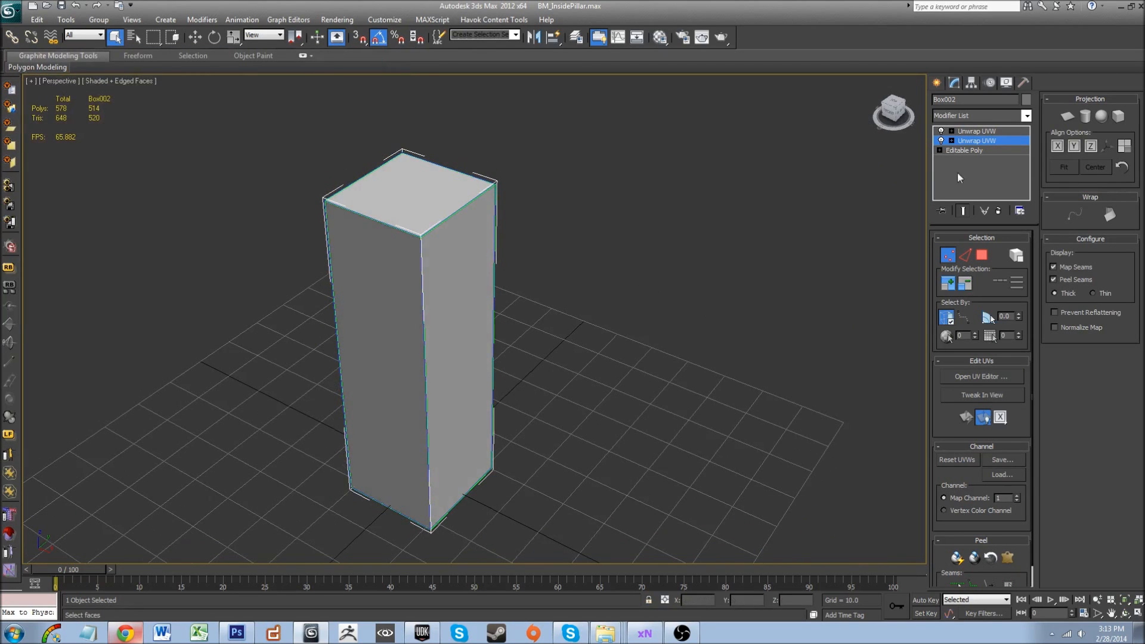
left_click(978, 131)
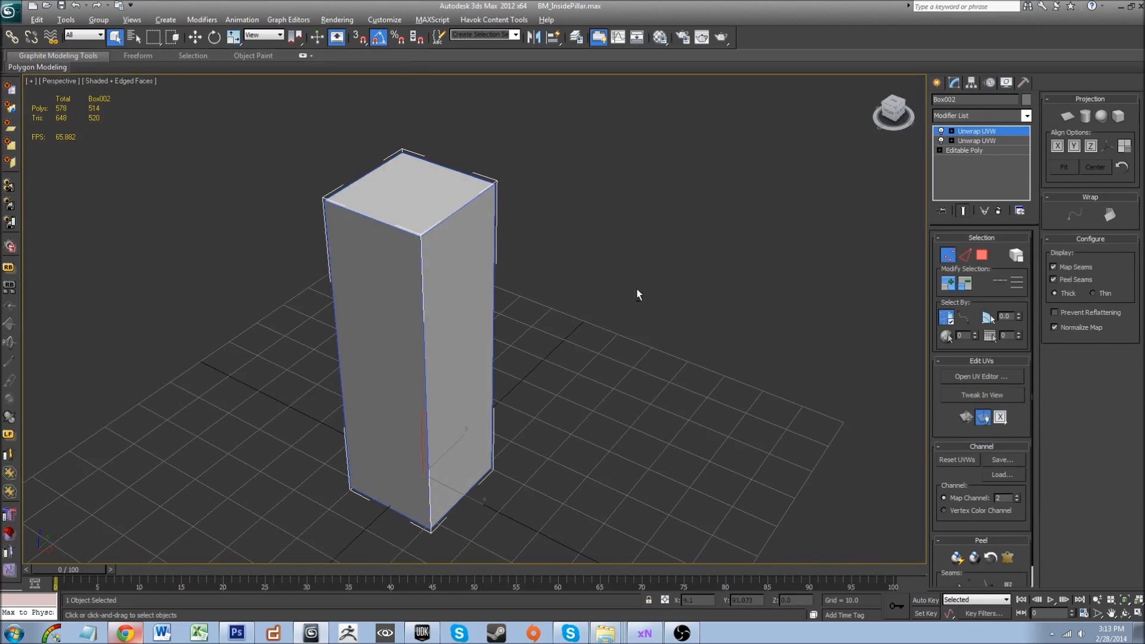
middle_click_drag(639, 284, 599, 269, "alt")
left_click(977, 133)
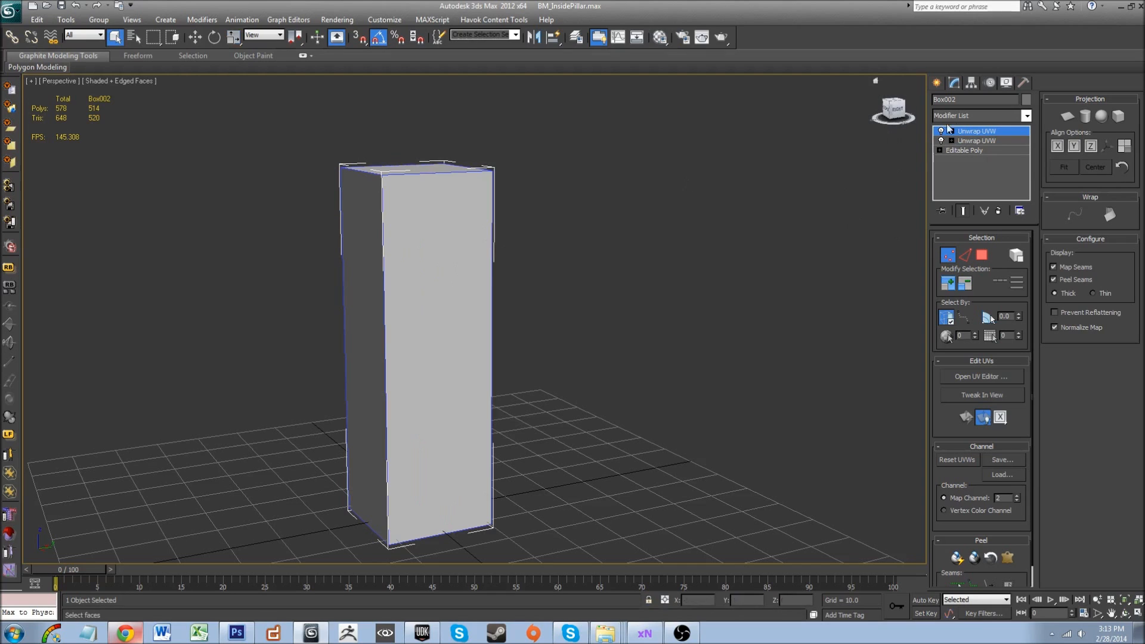
left_click(976, 133)
left_click(626, 213)
left_click(450, 226)
middle_click_drag(431, 233, 476, 285, "alt")
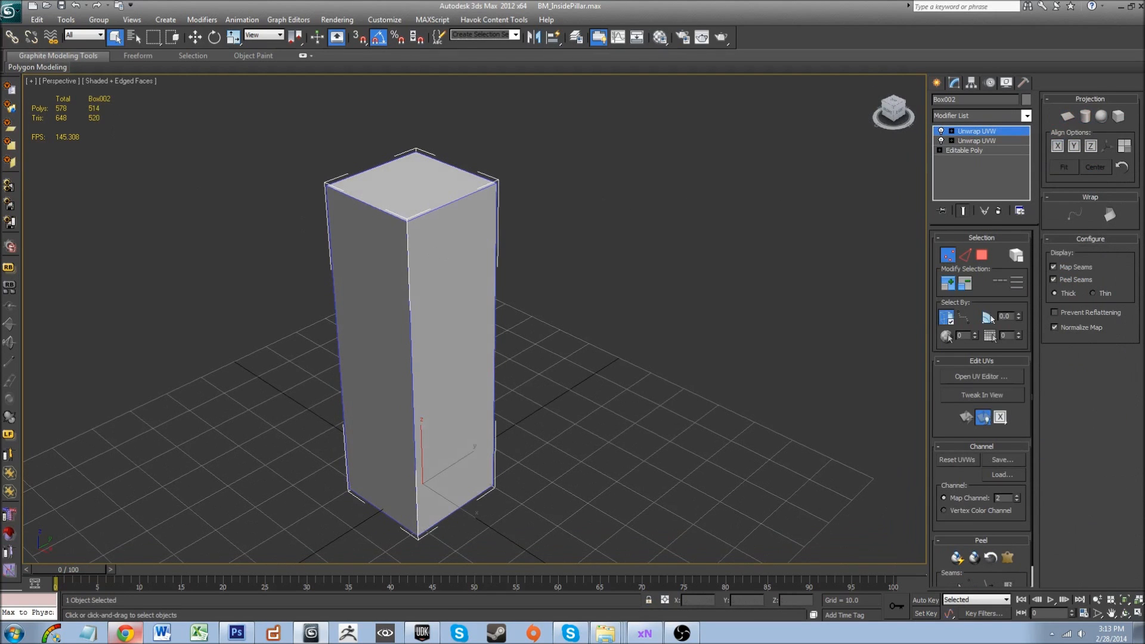
- Export the pillar as OutsidePillar in Autodesk FBX format to the 3dsMaxExports folder, keeping the user-defined export options
left_click(11, 12)
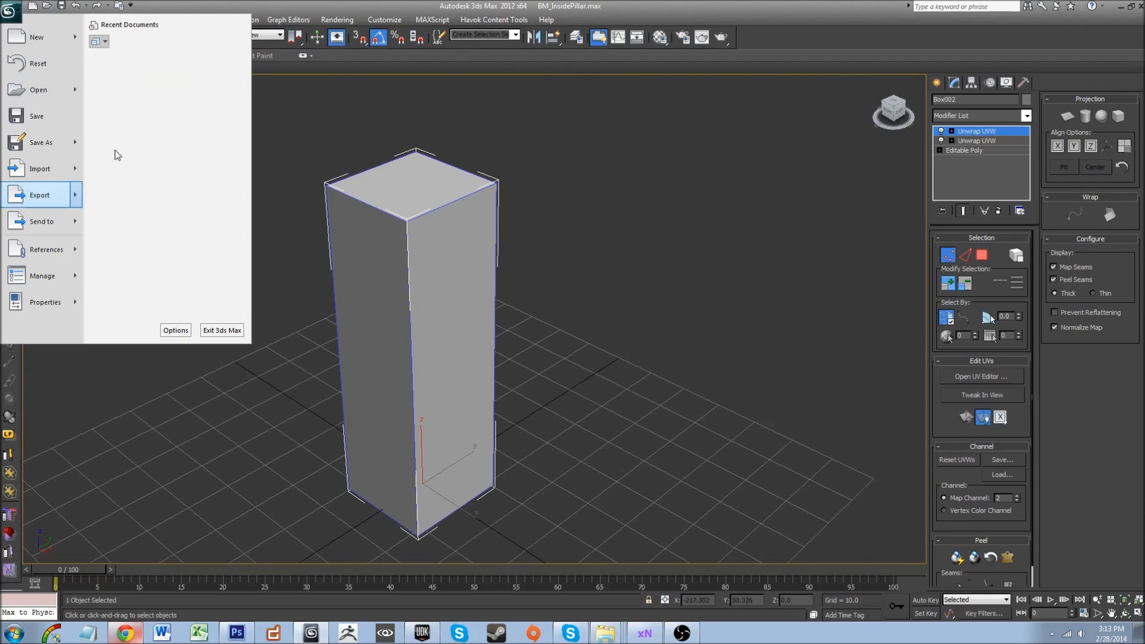
left_click(167, 95)
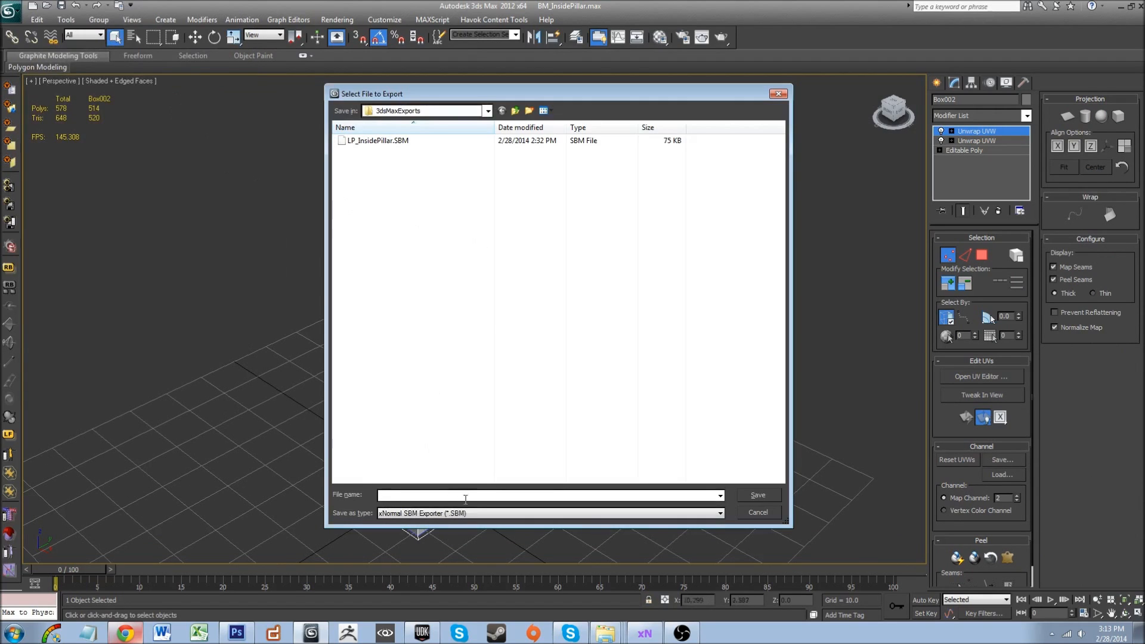
left_click(395, 512)
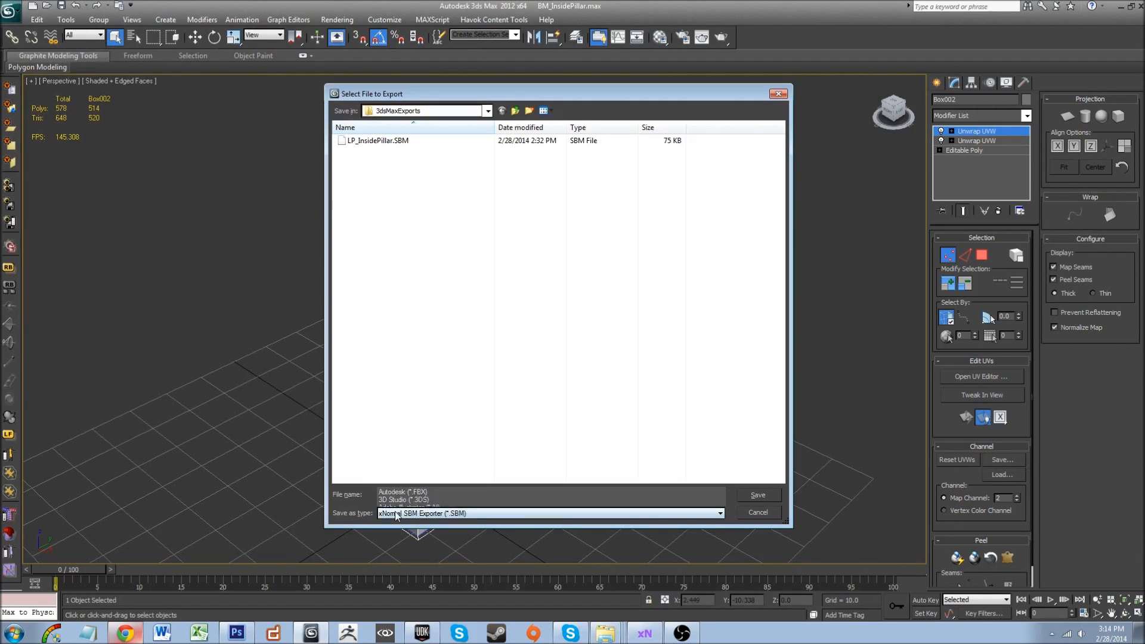
left_click(437, 294)
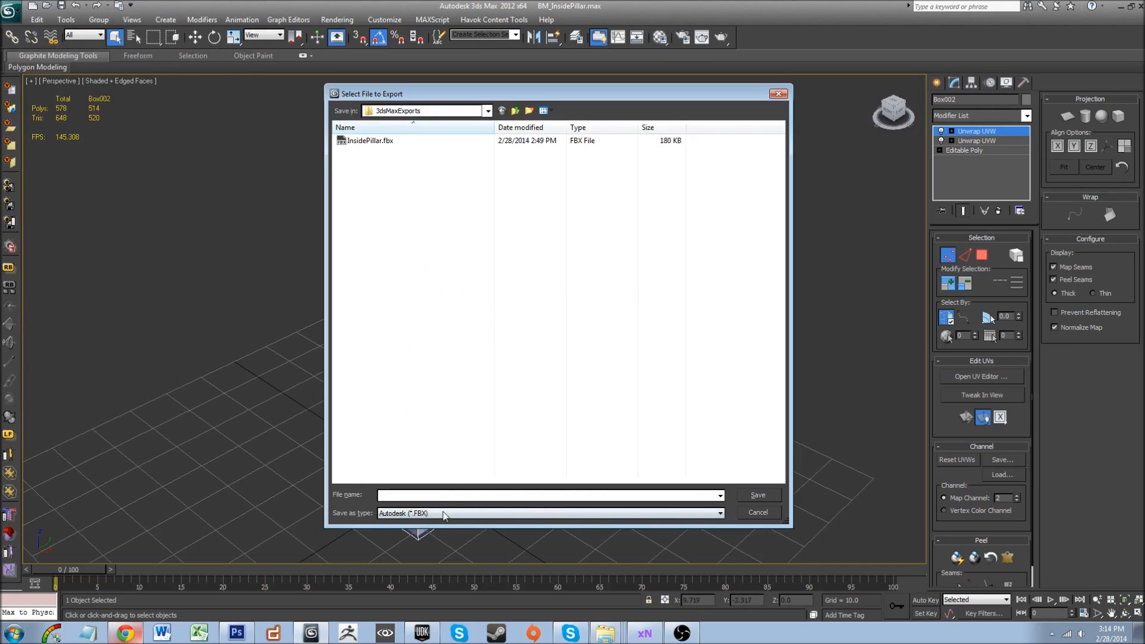
type("OutsidePillar_")
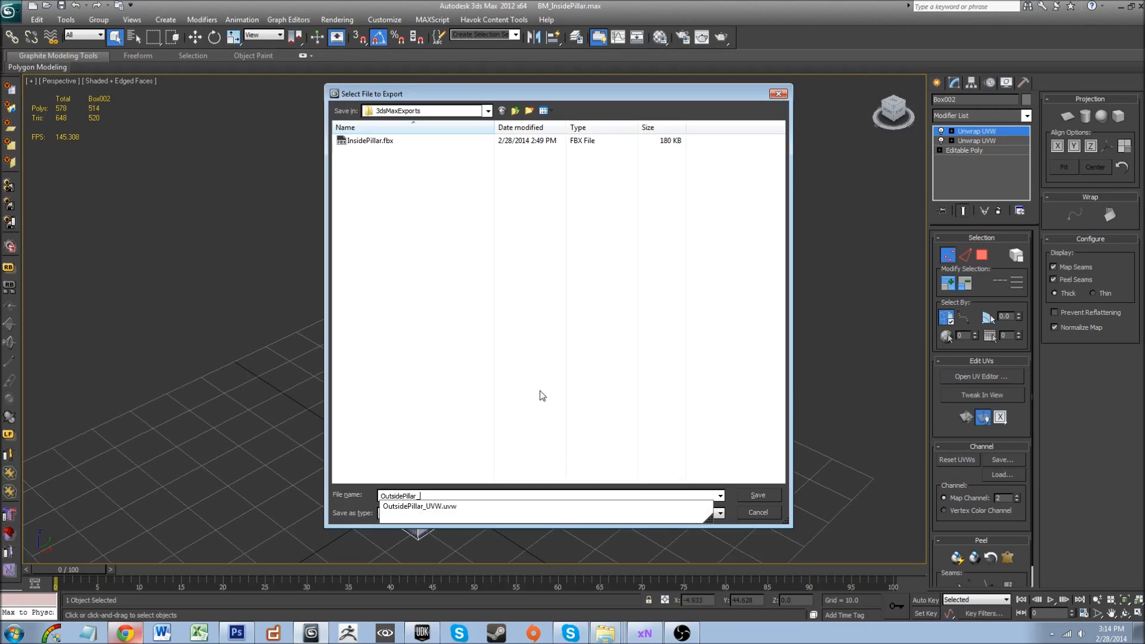
key("BackSpace")
left_click(559, 405)
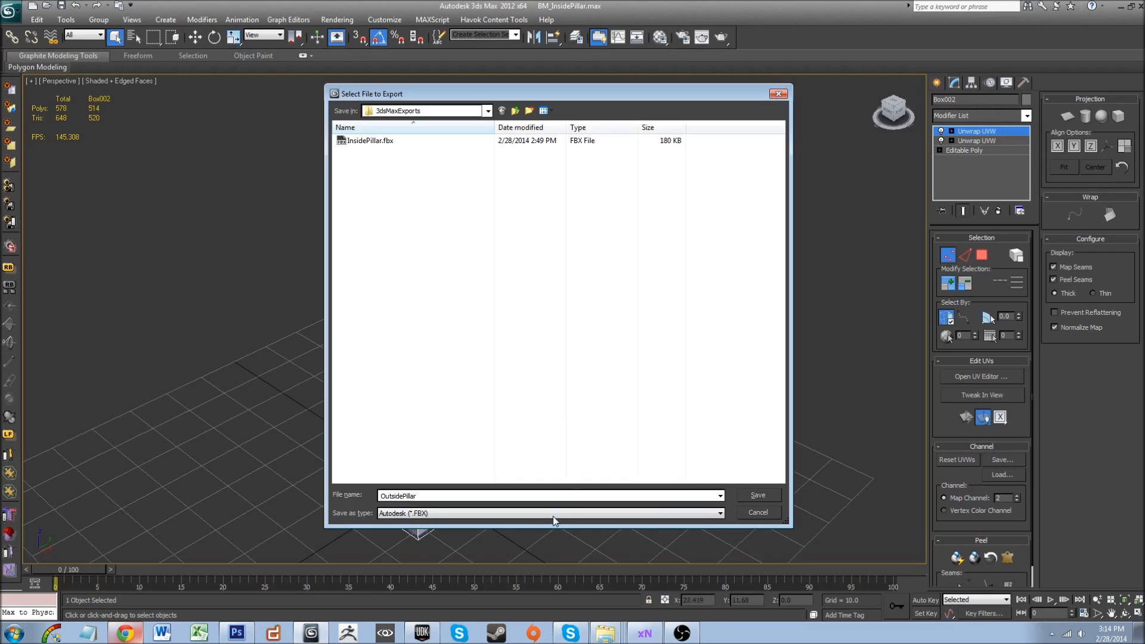
left_click(758, 496)
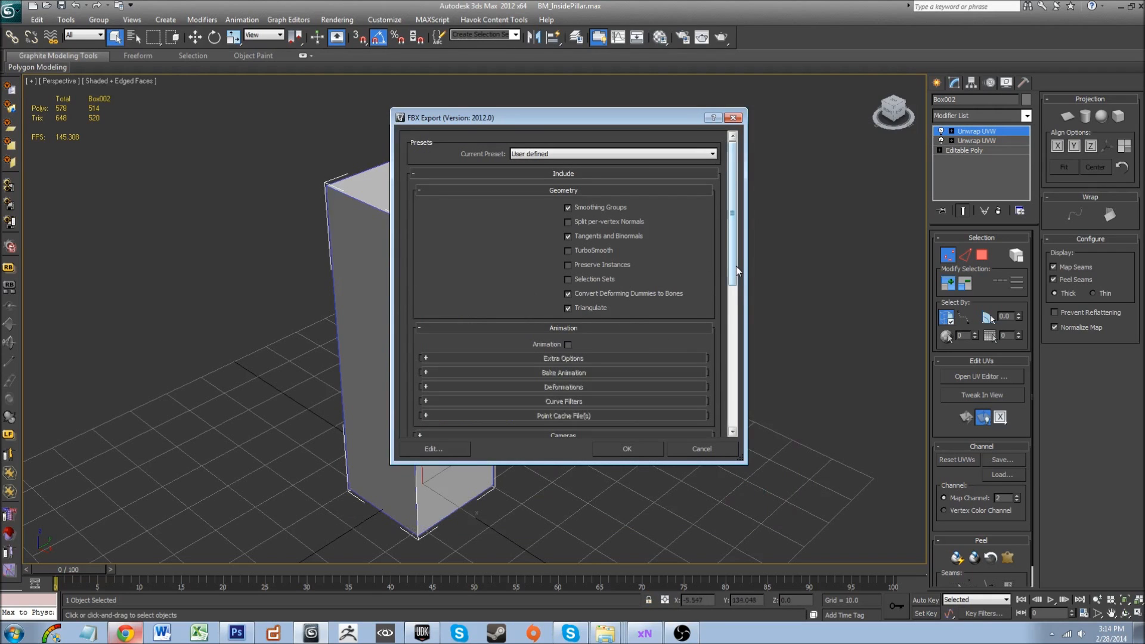
mouse_move(735, 266)
left_mouse_down()
mouse_move(727, 419)
mouse_move(738, 267)
left_mouse_up()
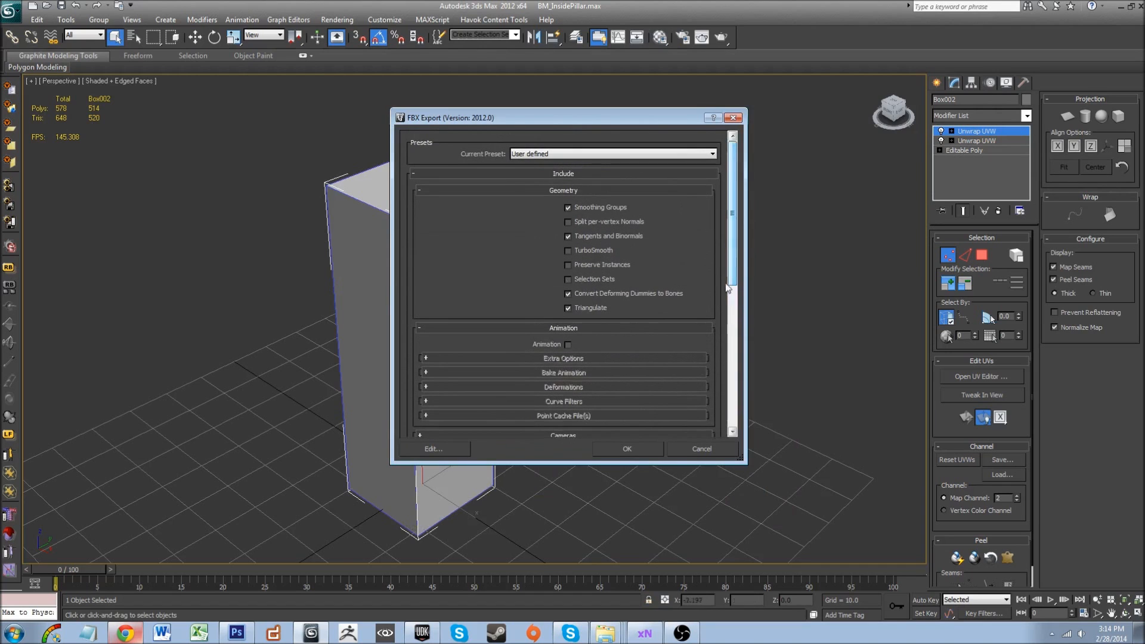
left_click(656, 457)
middle_click_drag(652, 453, 603, 345)
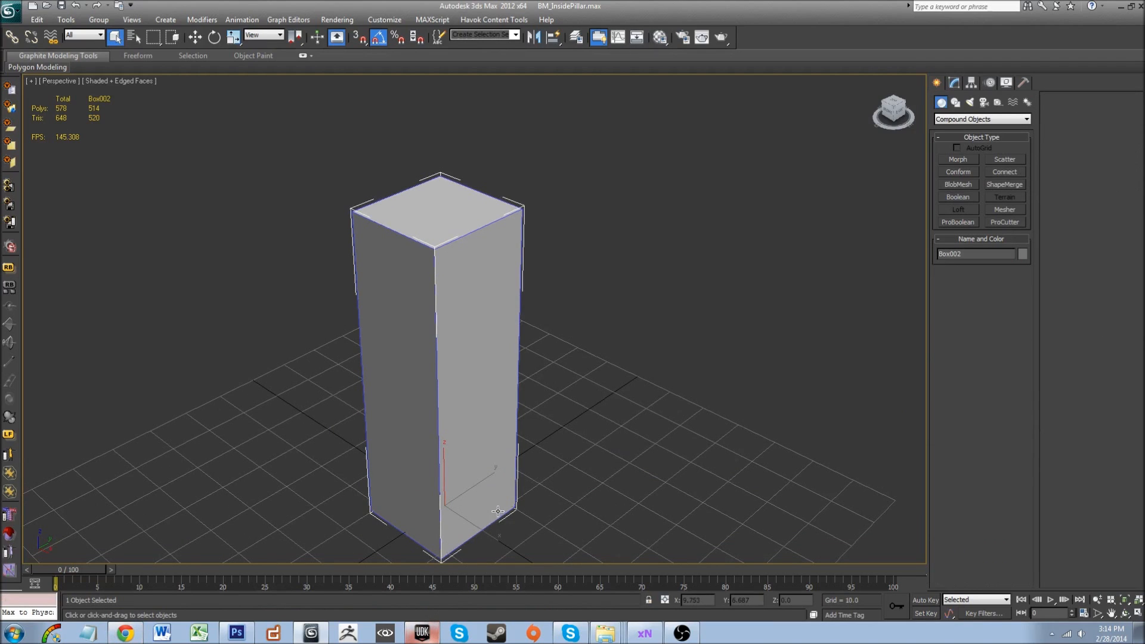
- Switch to UDK and open the models group of the ExampleScene package in the Content Browser
left_click(422, 634)
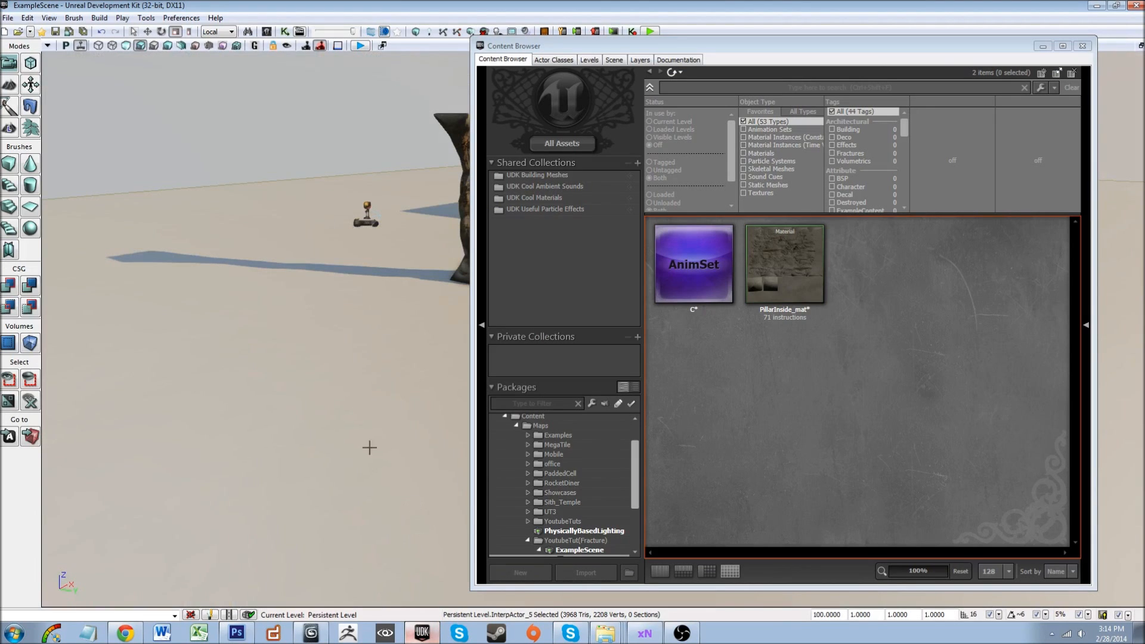
right_click_drag(362, 424, 429, 404)
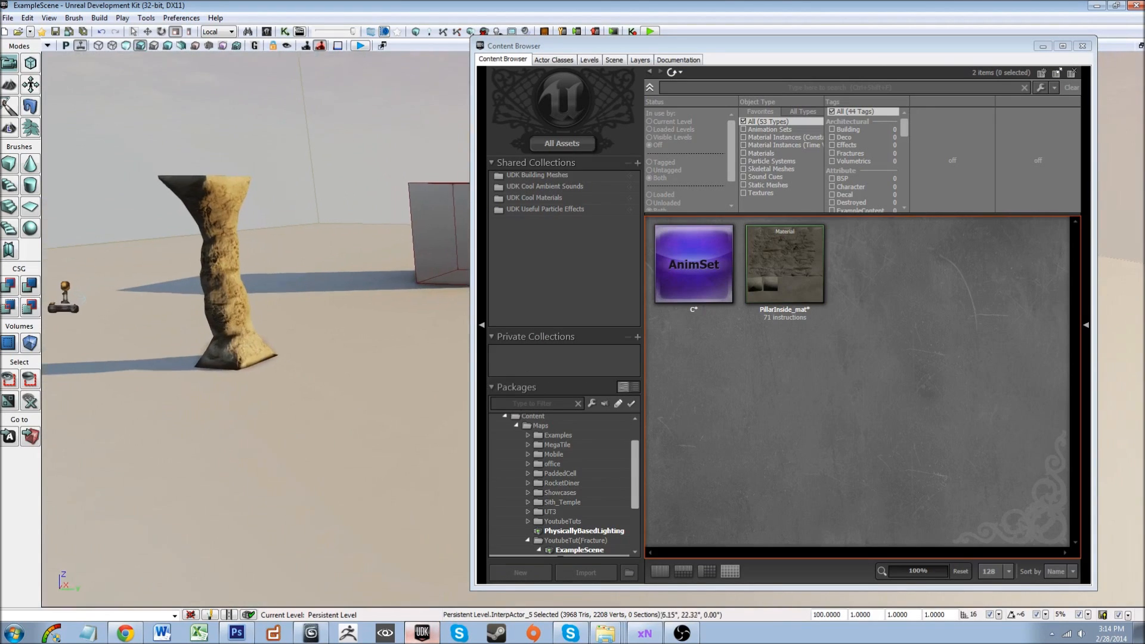
left_click(599, 548)
left_click(600, 530)
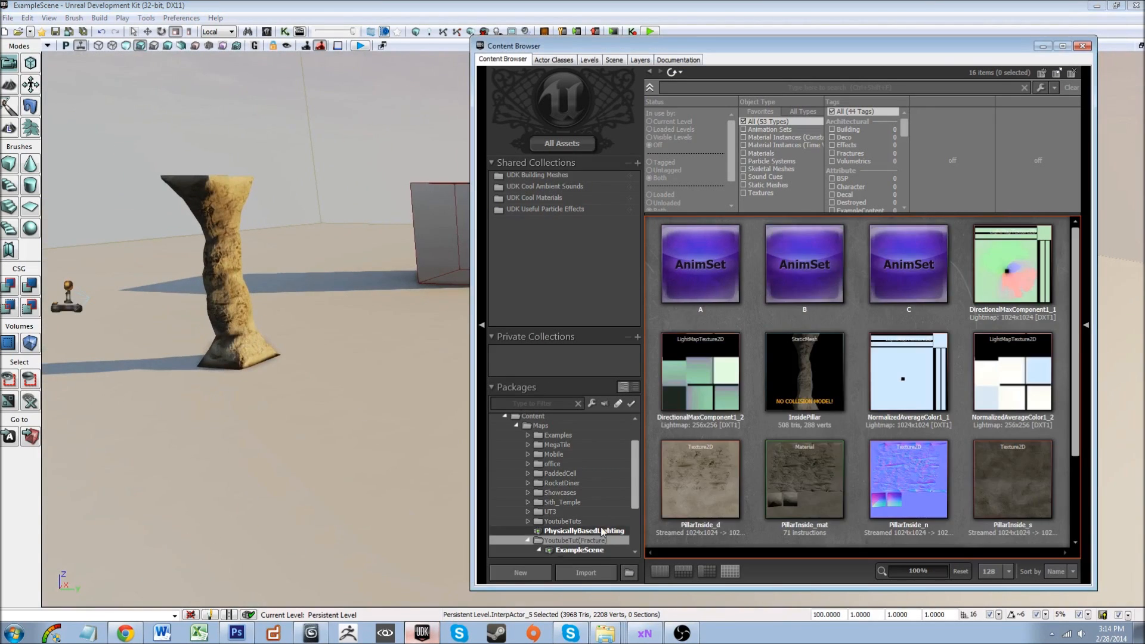
scroll(600, 530, "down", 3)
left_click(582, 495)
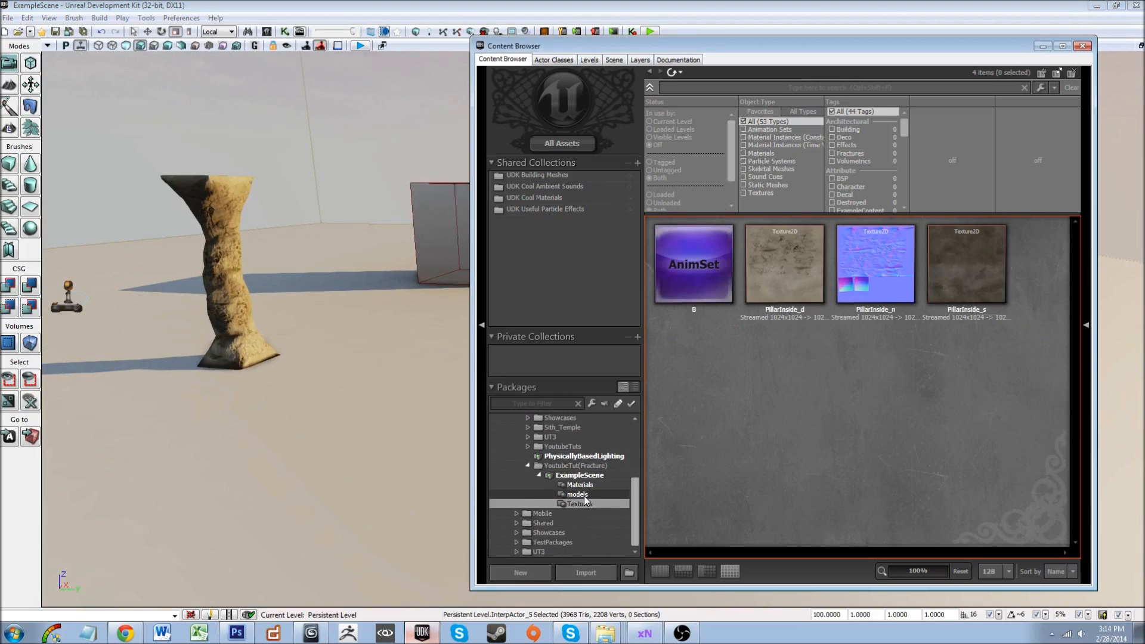
- Import OutsidePillar.FBX from the 3dsMaxExports folder into the ExampleScene models group
left_click(586, 572)
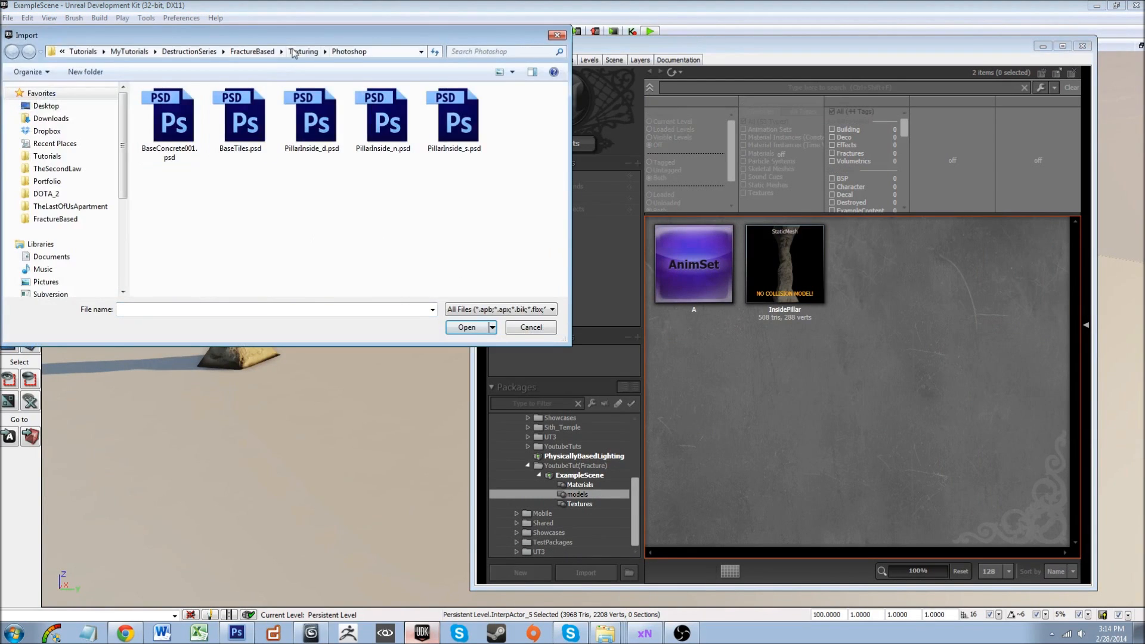
left_click(252, 51)
double_click(249, 108)
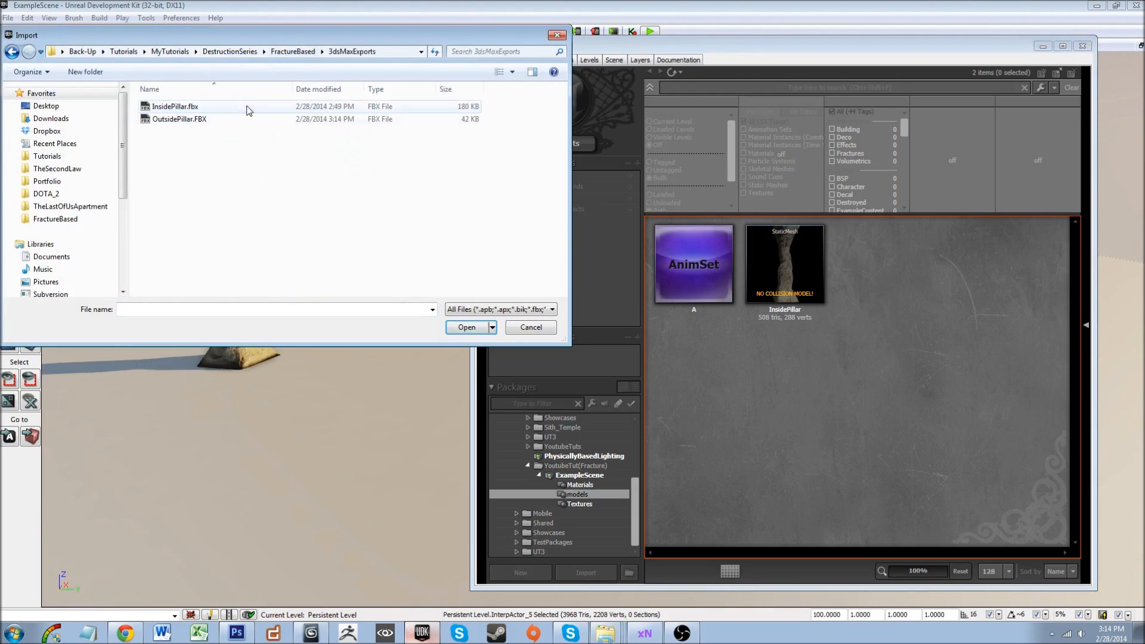
left_click(248, 119)
left_click(454, 329)
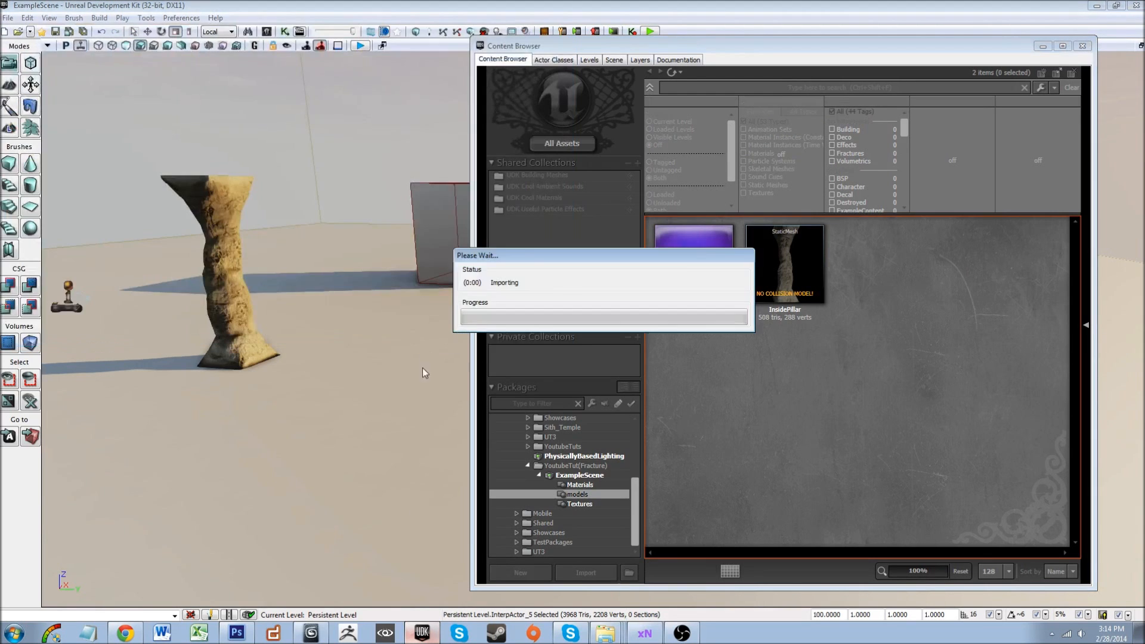
left_click(717, 214)
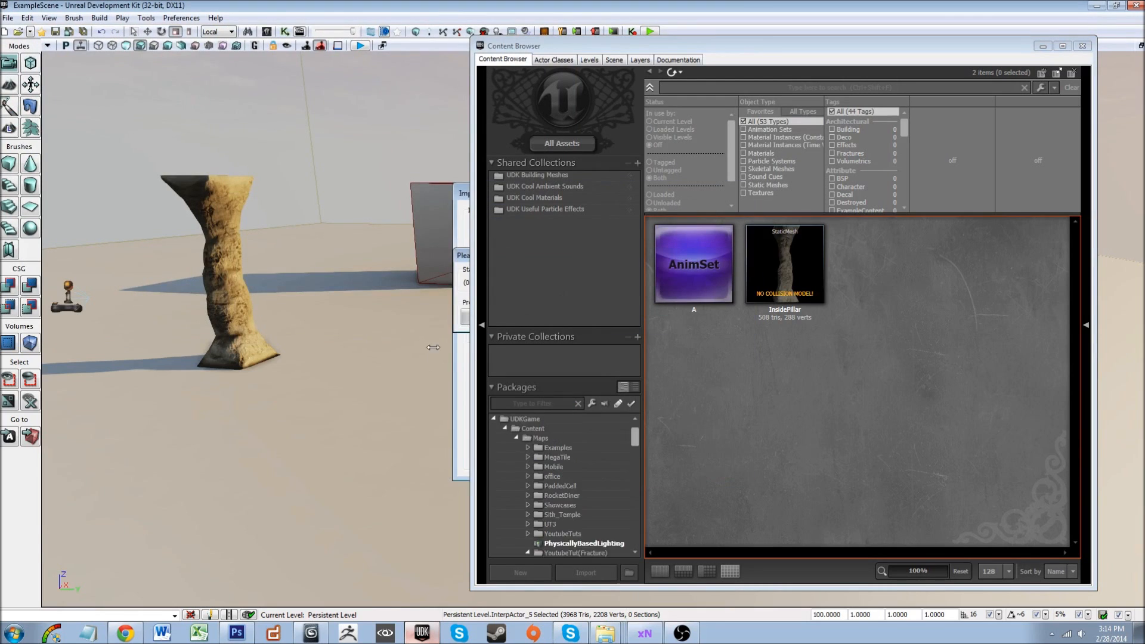
- Delete the existing twisted pillar standing beside the cube's shadow from the level
mouse_move(145, 349)
right_mouse_down()
mouse_move(191, 346)
mouse_move(129, 352)
right_mouse_up()
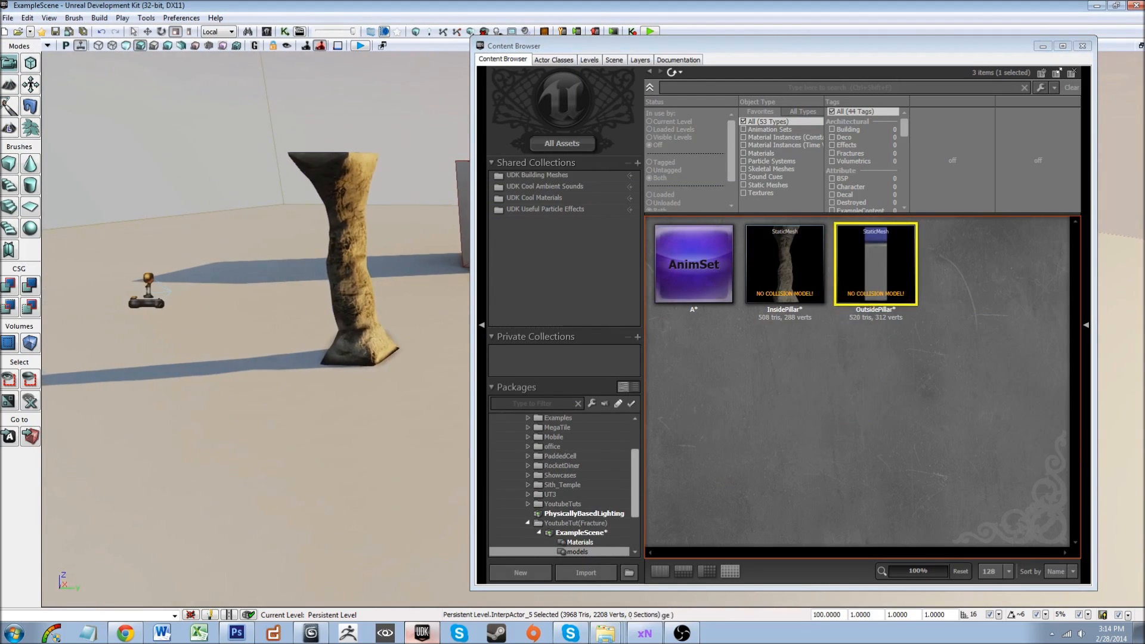
left_click(330, 177)
key("Delete")
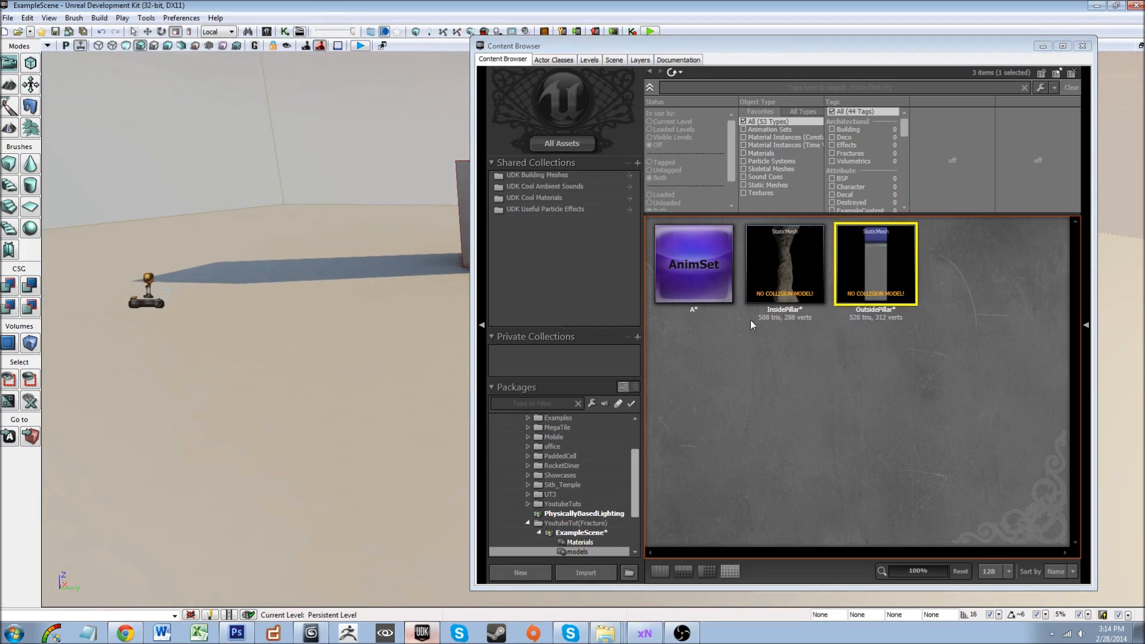
- In the top view, add InsidePillar to the level as a static mesh at the centre of the cube
right_click_drag(315, 274, 84, 85)
left_click(66, 45)
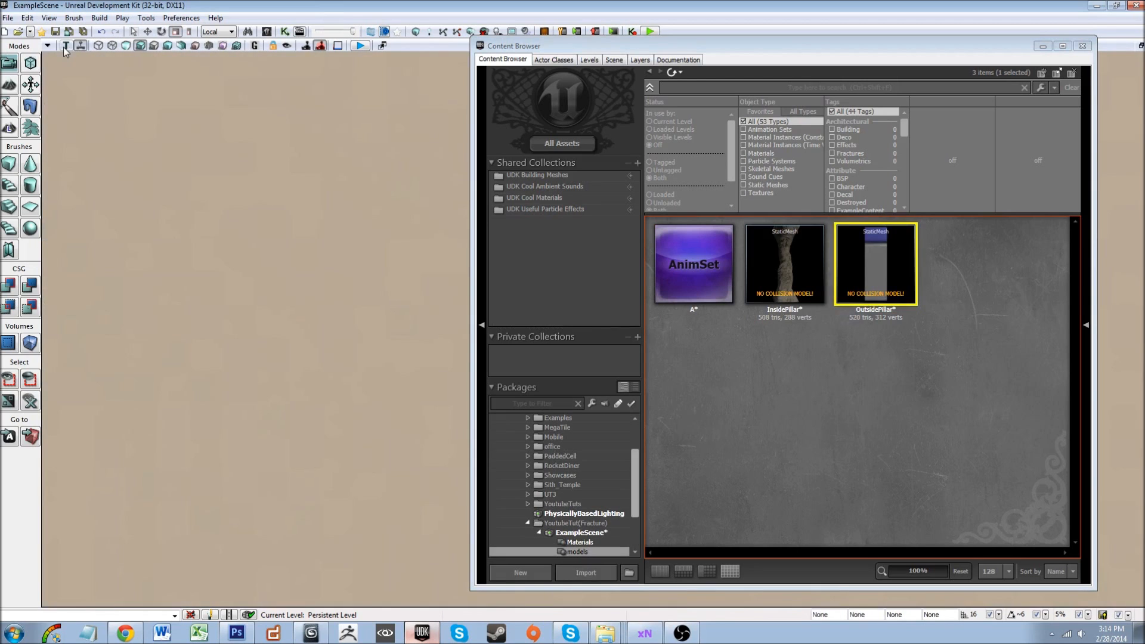
scroll(262, 369, "down", 5)
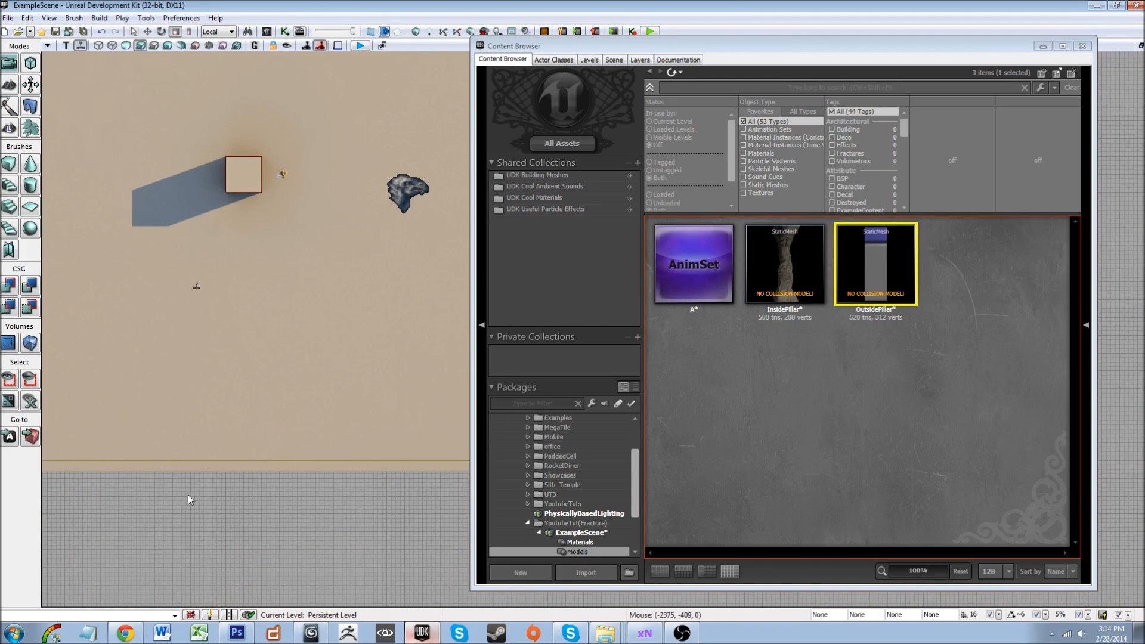
scroll(248, 263, "up", 8)
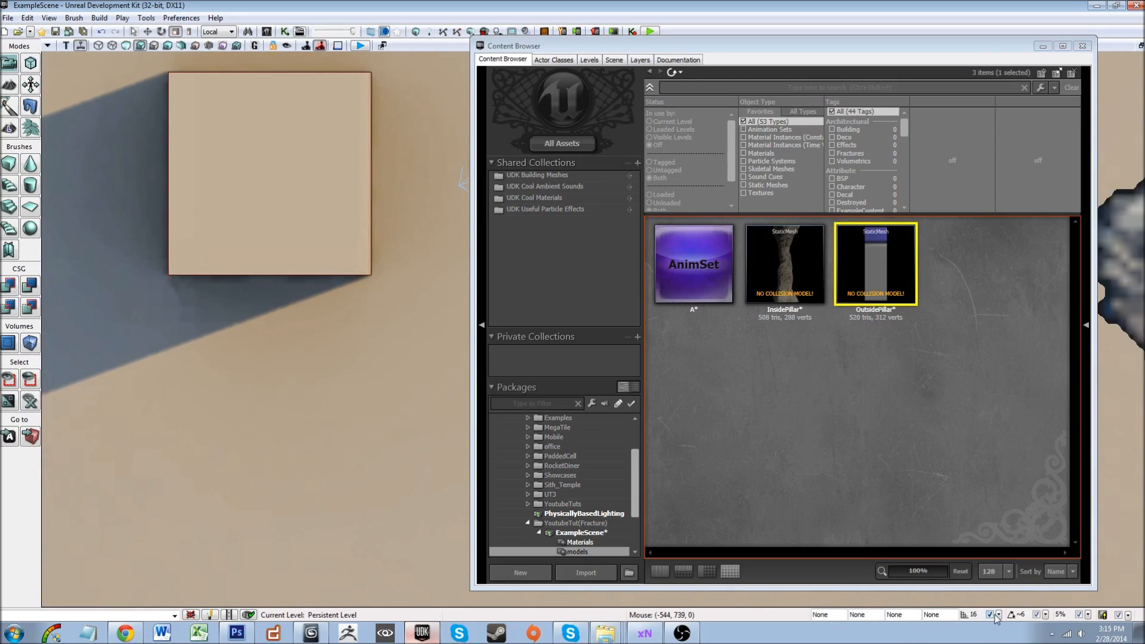
left_click_drag(794, 307, 393, 340)
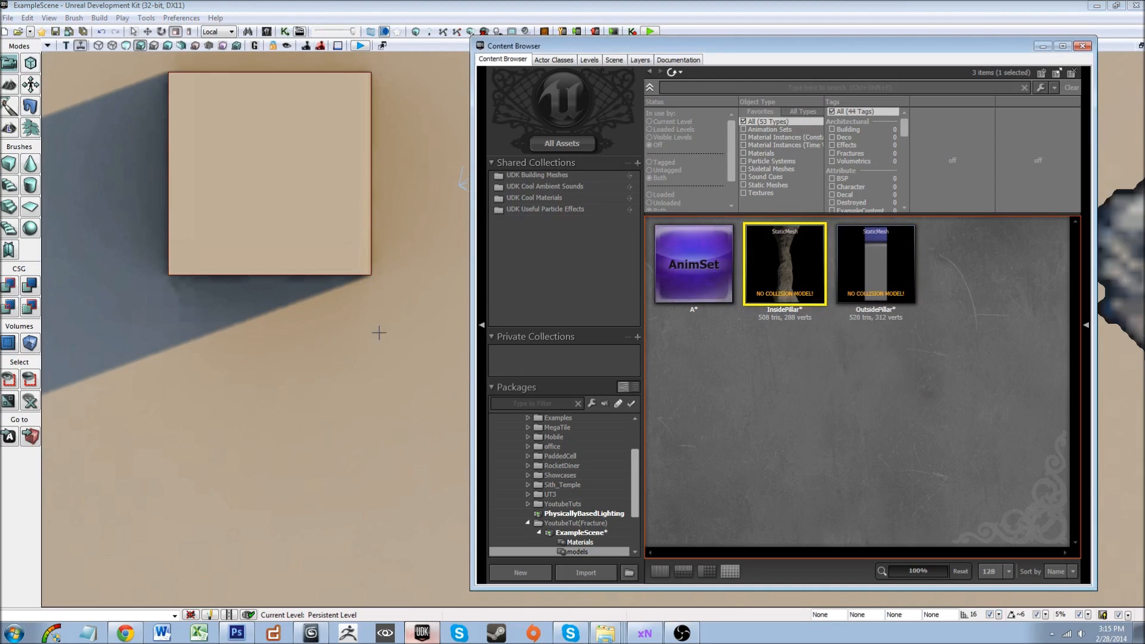
left_click(259, 167)
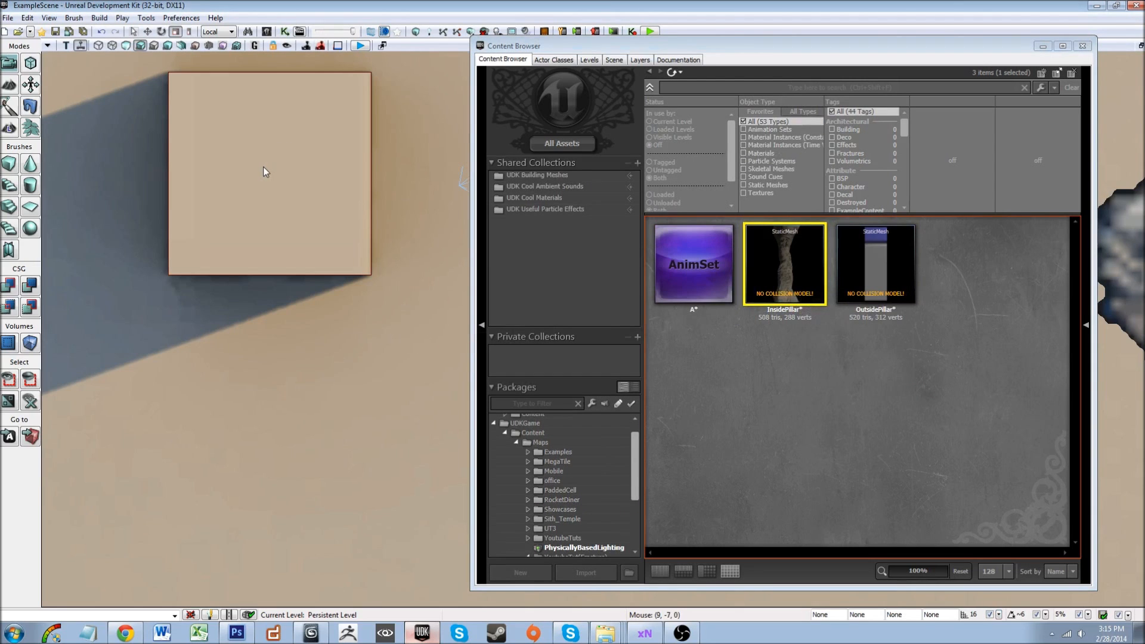
left_click(274, 200)
right_click(271, 180)
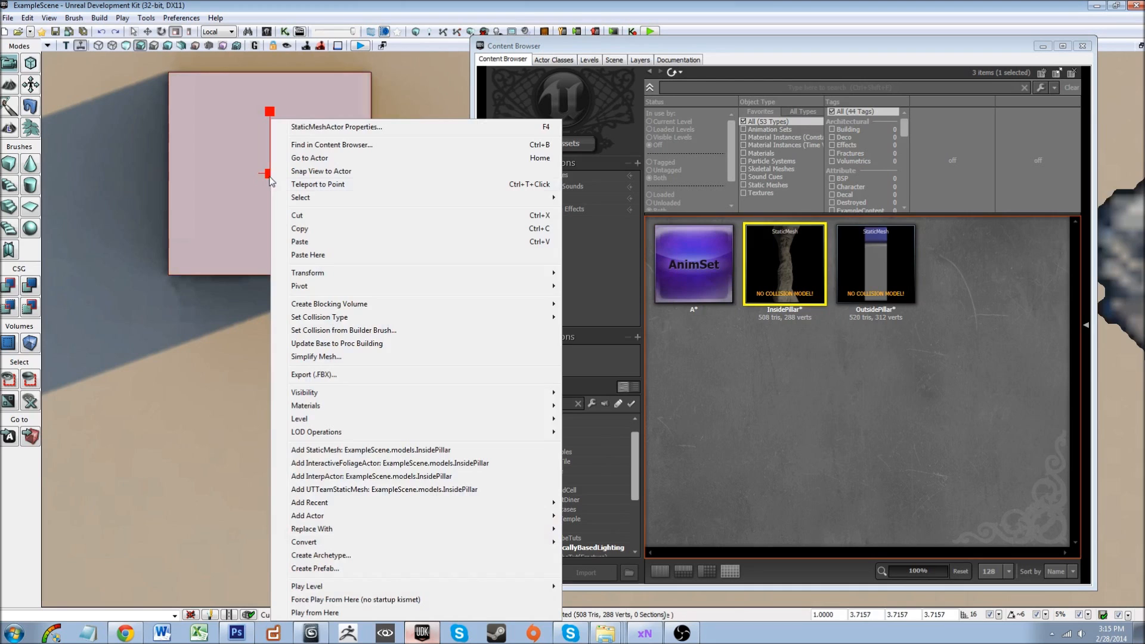
left_click(390, 469)
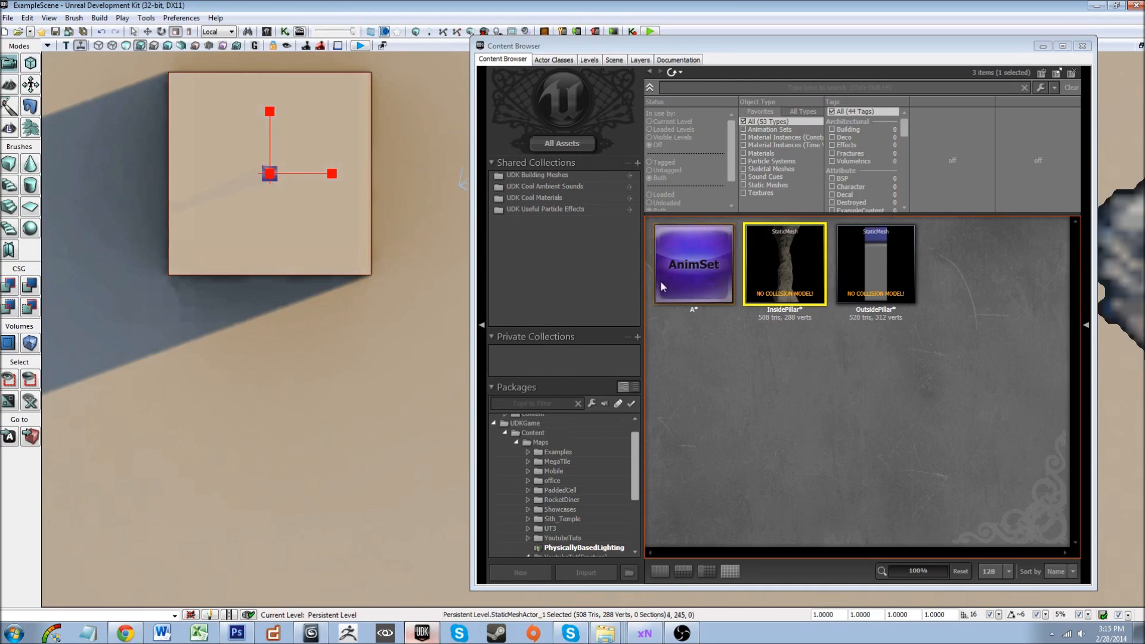
- Add OutsidePillar to the level as a static mesh at the same spot as the inside pillar
scroll(241, 131, "up", 13)
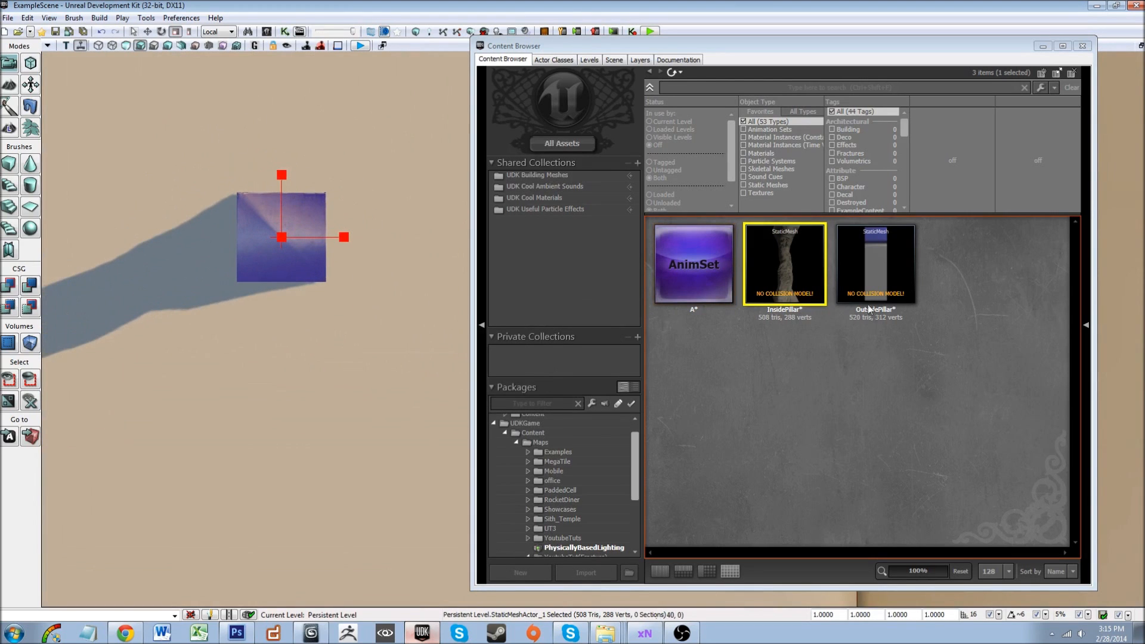
left_click(876, 262)
right_click(280, 239)
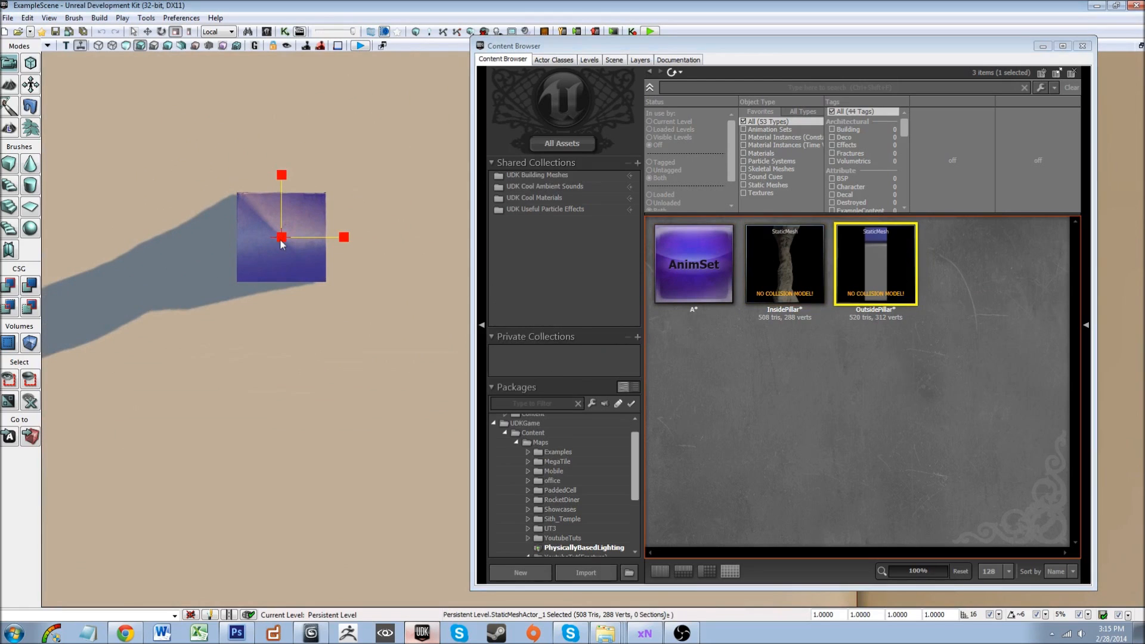
left_click(387, 451)
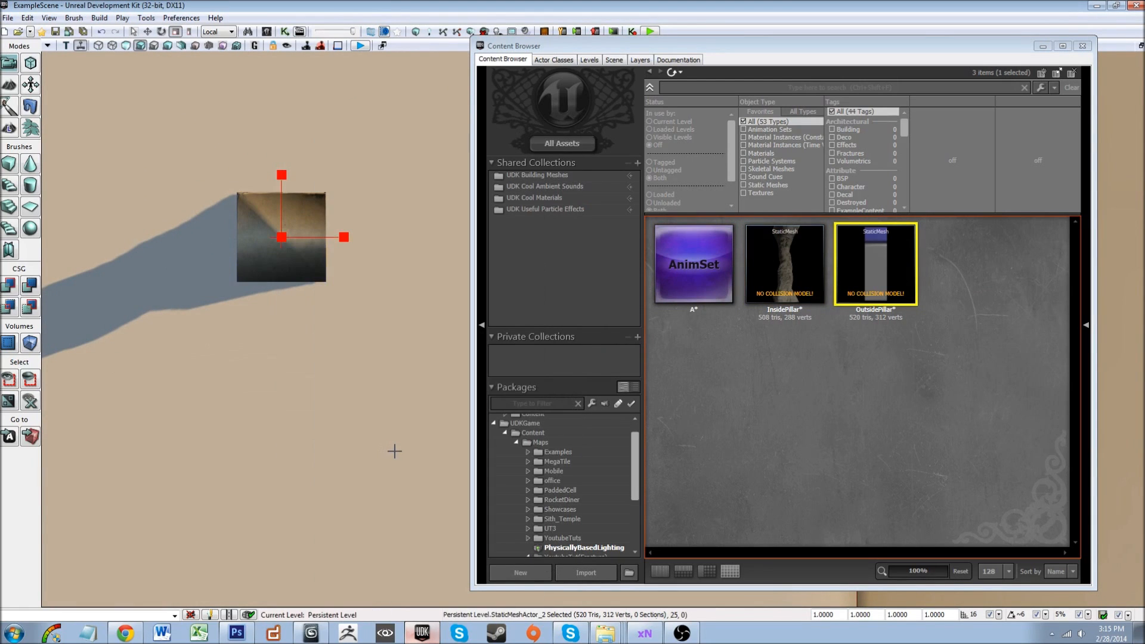
- Minimise the Content Browser, return to the perspective view and move the outside pillar up to the cube's top
right_click_drag(389, 467, 366, 417)
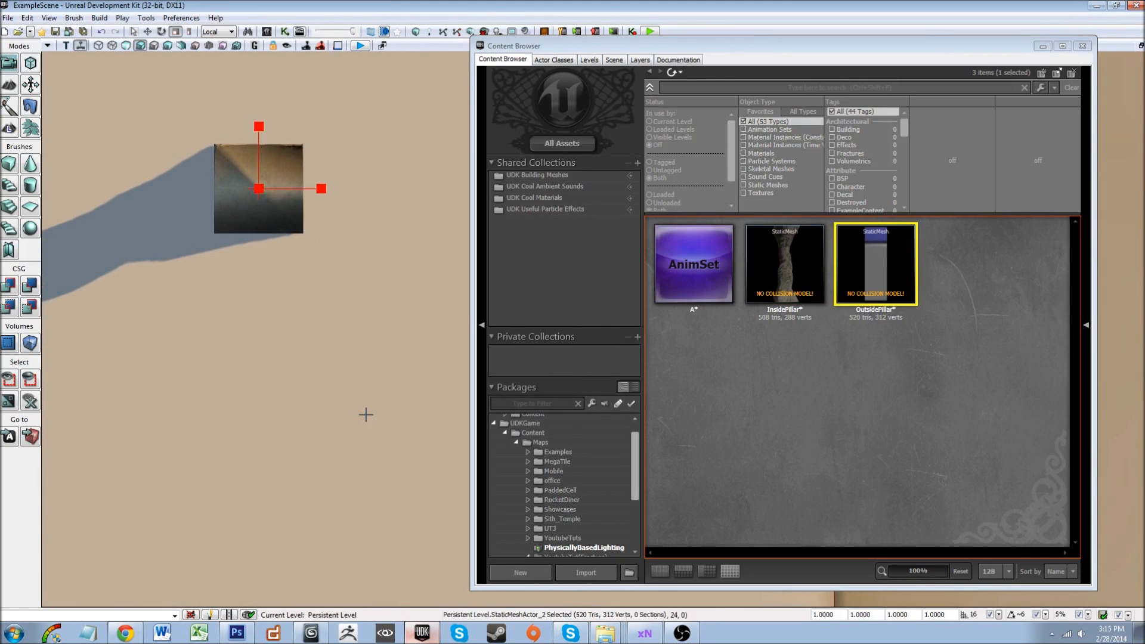
scroll(363, 424, "up", 1)
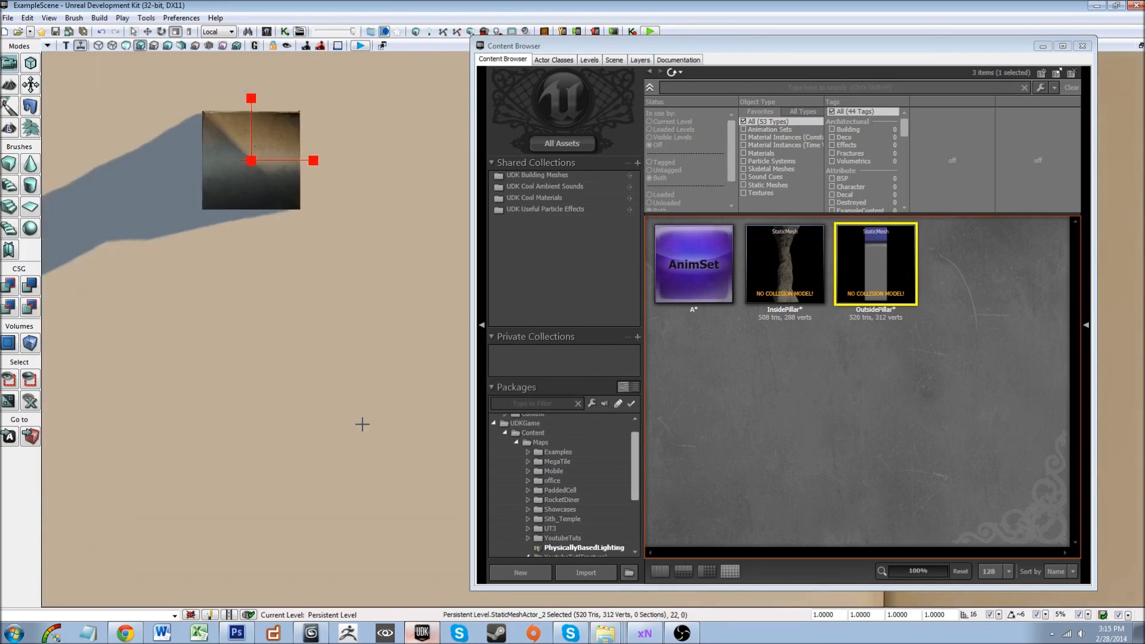
left_click(1044, 47)
left_click(67, 45)
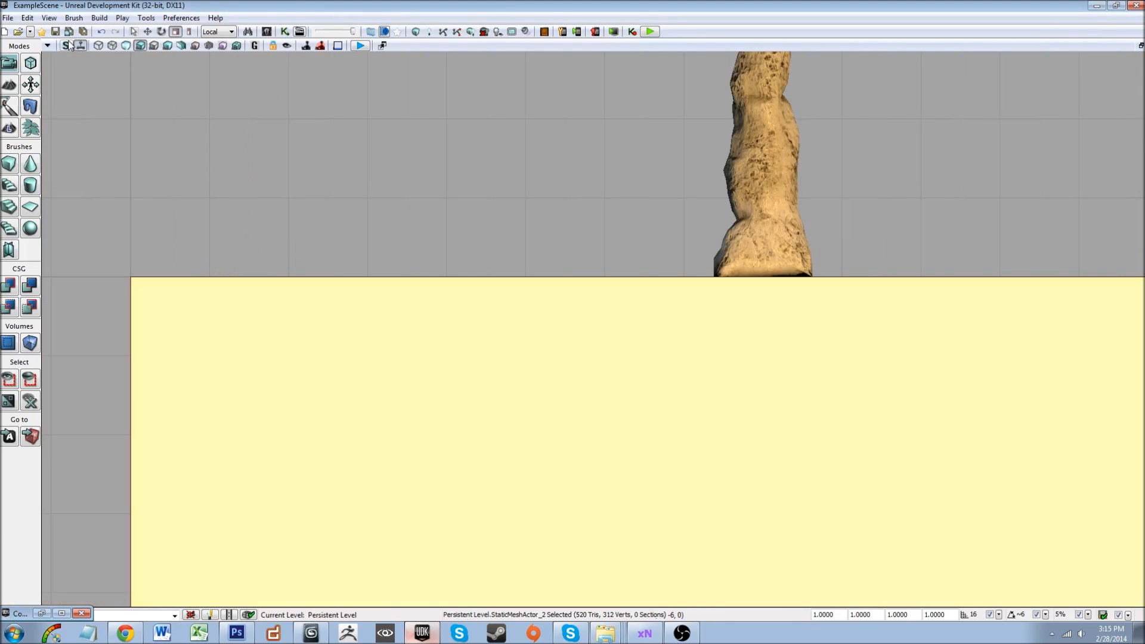
left_click(67, 46)
left_click_drag(418, 268, 340, 453)
right_click_drag(194, 152, 194, 145)
left_click(148, 32)
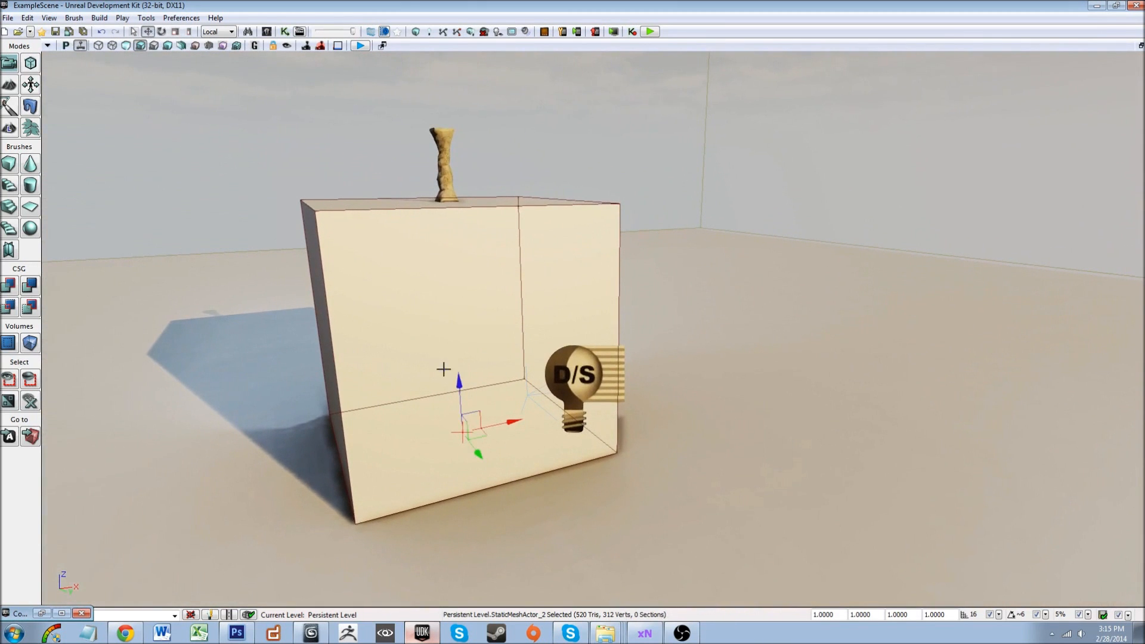
left_click_drag(461, 382, 456, 136)
- Raise the outside pillar to expose the inside pillar's base, then scale both pillars up uniformly to about 7.21
right_click_drag(456, 136, 427, 171)
key("a")
key("w")
key("s")
key("d")
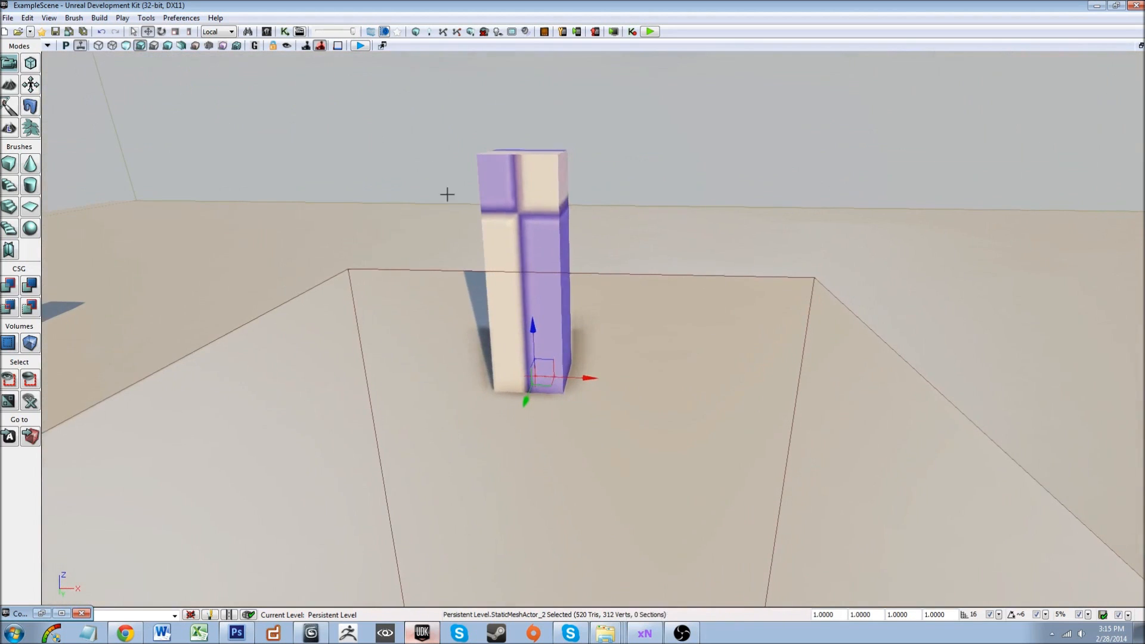
left_click_drag(528, 328, 533, 277)
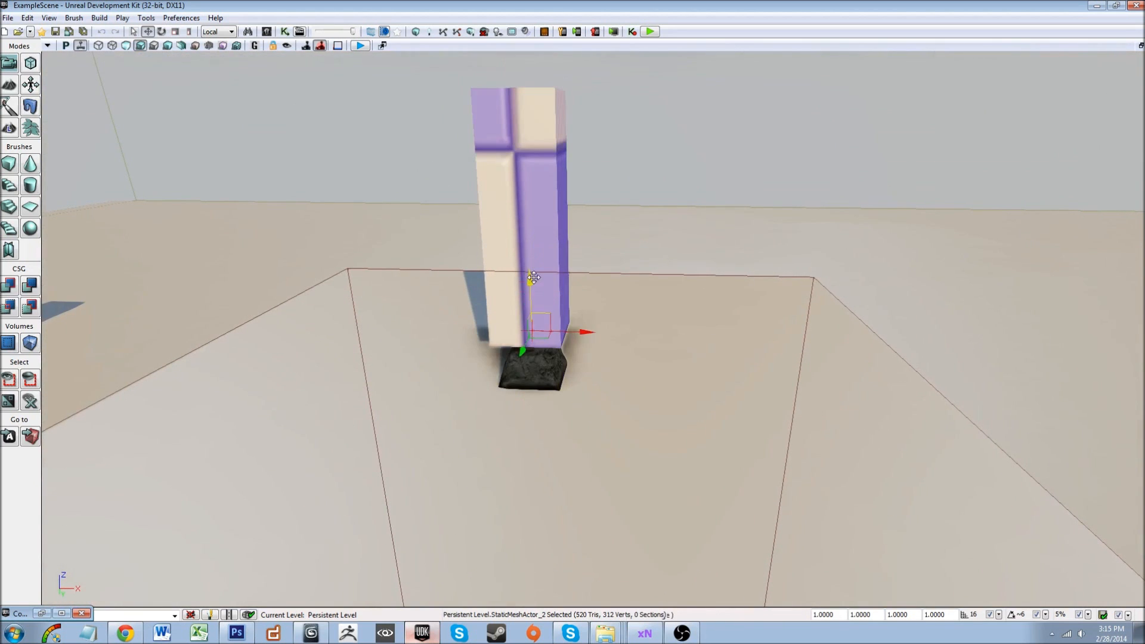
left_click(531, 374)
left_click(527, 263, "ctrl")
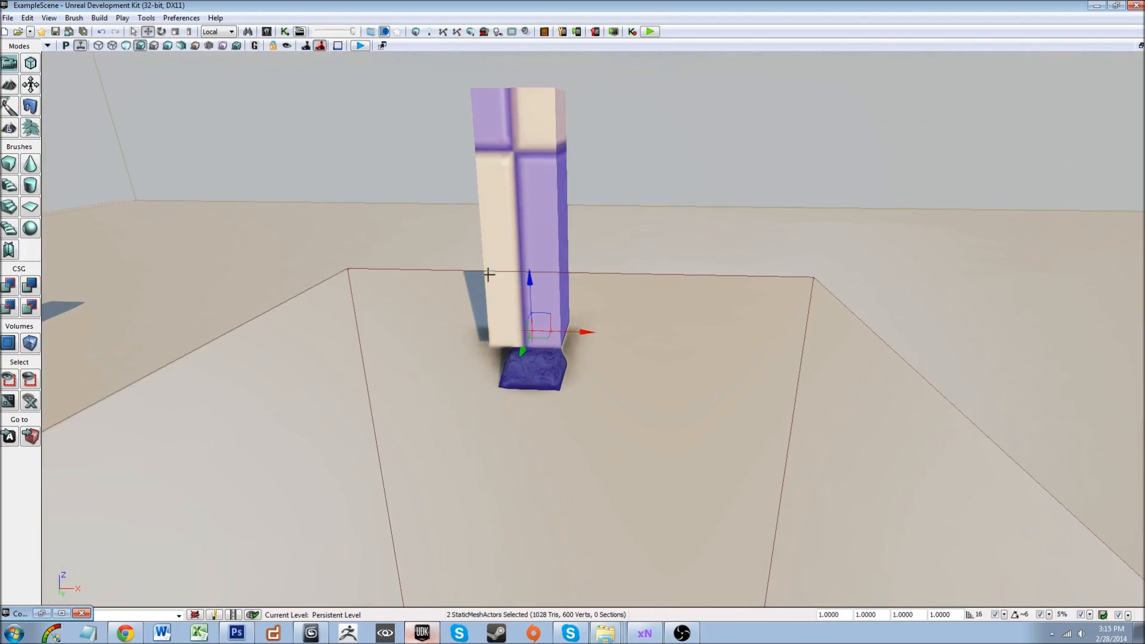
left_click(175, 32)
left_click_drag(531, 270, 501, 379)
- Move both pillars away from the cube and lower them to the floor
right_click_drag(502, 380, 540, 381)
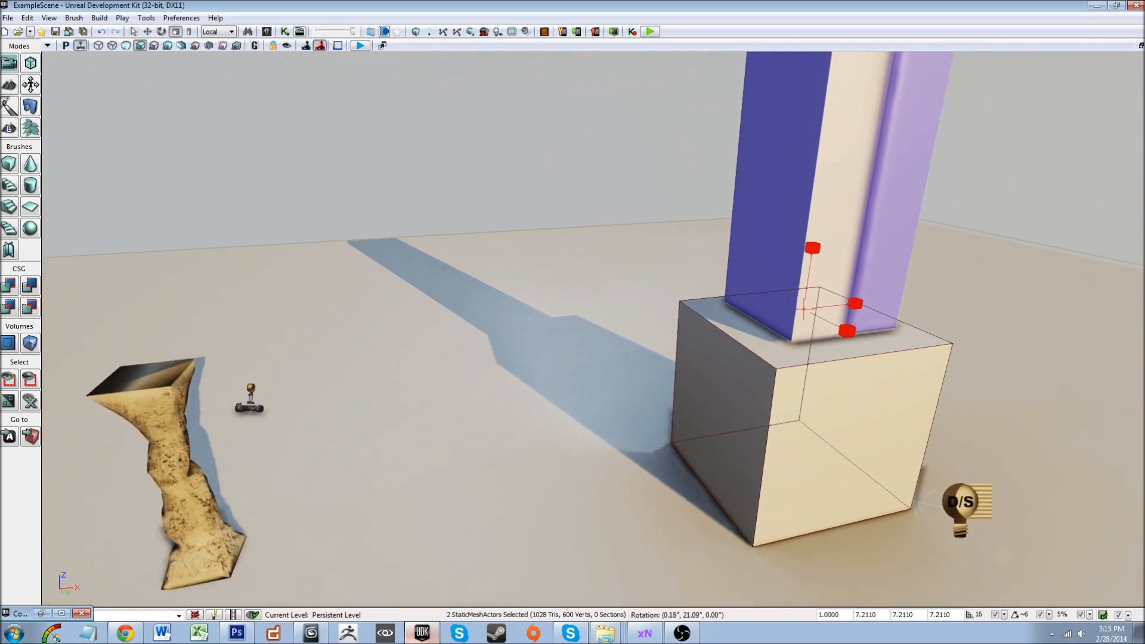
right_click_drag(157, 73, 155, 69)
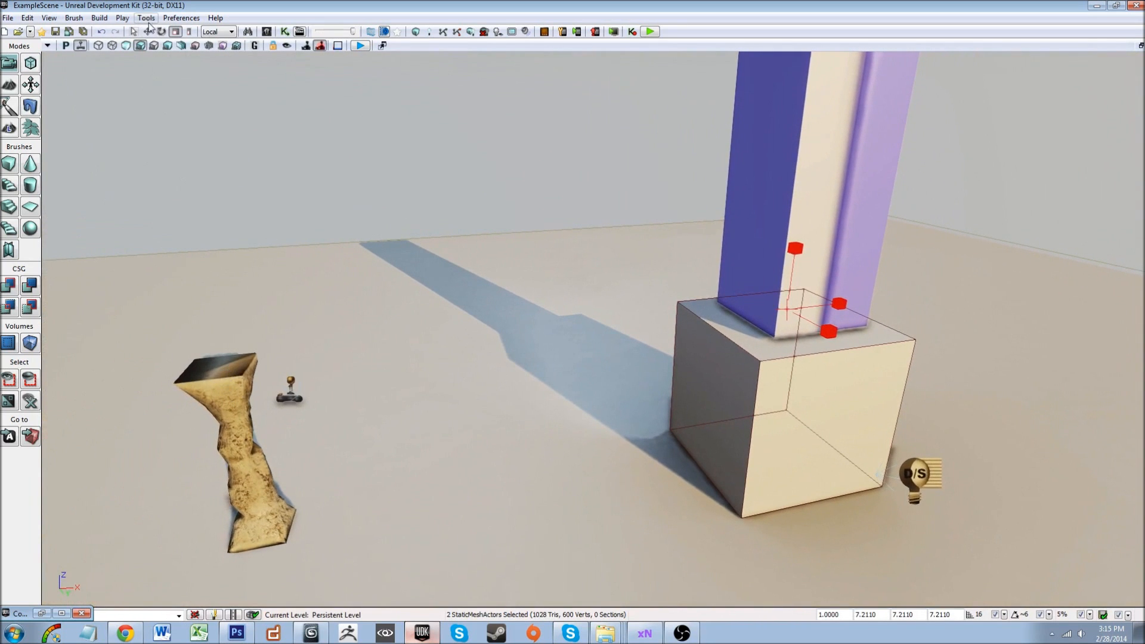
left_click(149, 31)
left_click_drag(833, 304, 563, 323)
right_click_drag(565, 323, 566, 323)
left_click_drag(647, 230, 638, 379)
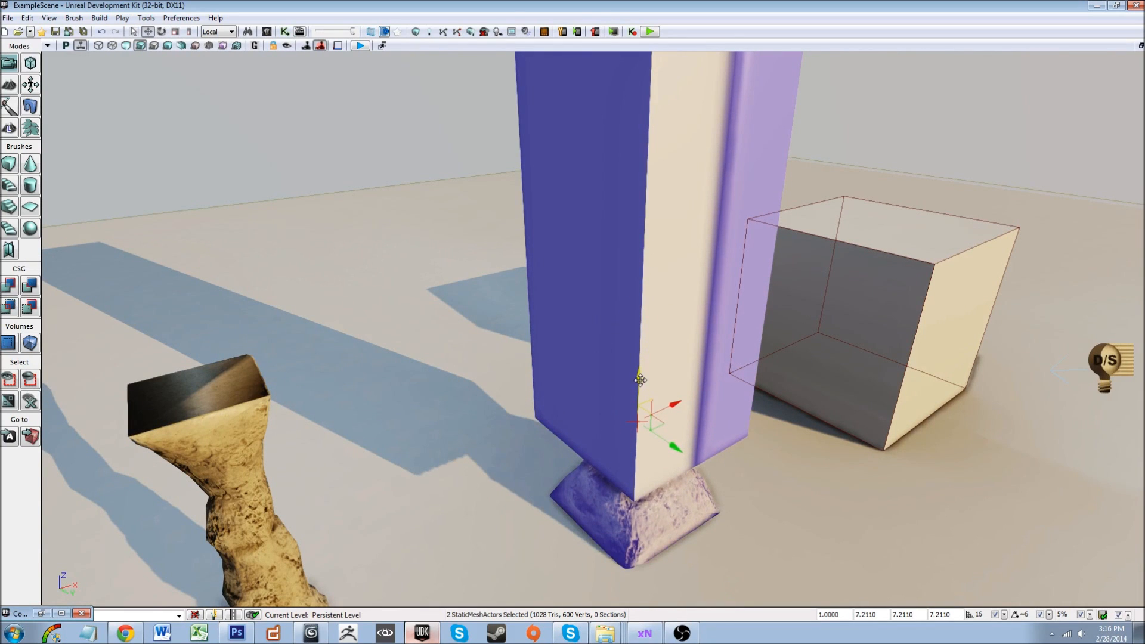
- Lower only the outside pillar over the inside pillar down to the floor
left_click(656, 290)
left_click_drag(640, 380, 632, 470)
right_click_drag(633, 471, 685, 415)
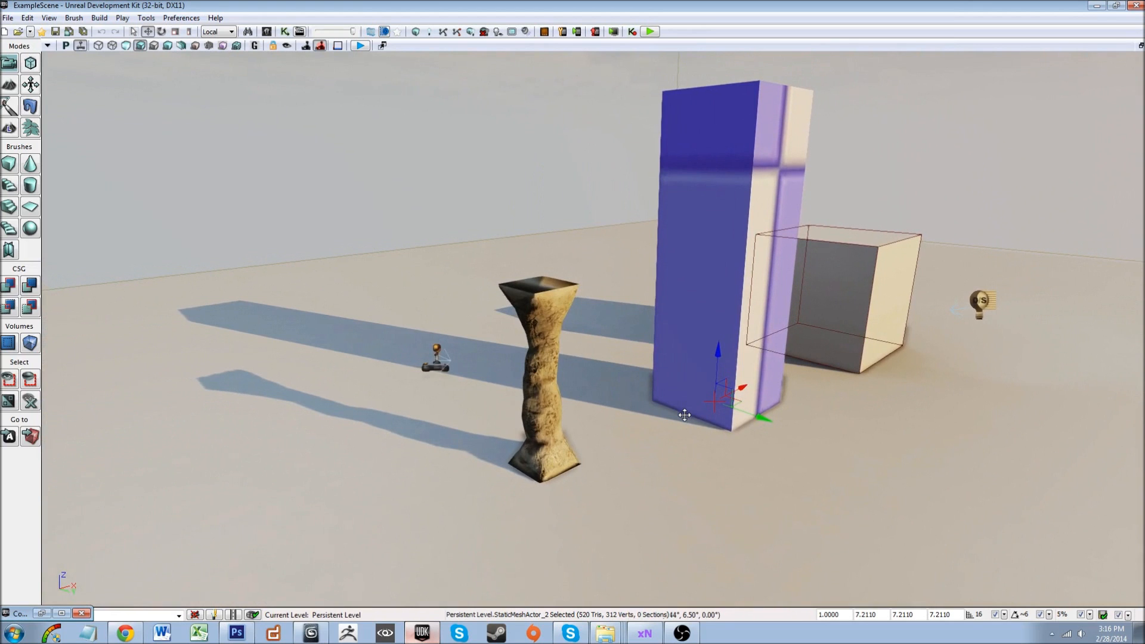
- Raise the outside pillar enough to select both pillars and scale them down uniformly to about 3.46
left_click_drag(719, 381, 719, 346)
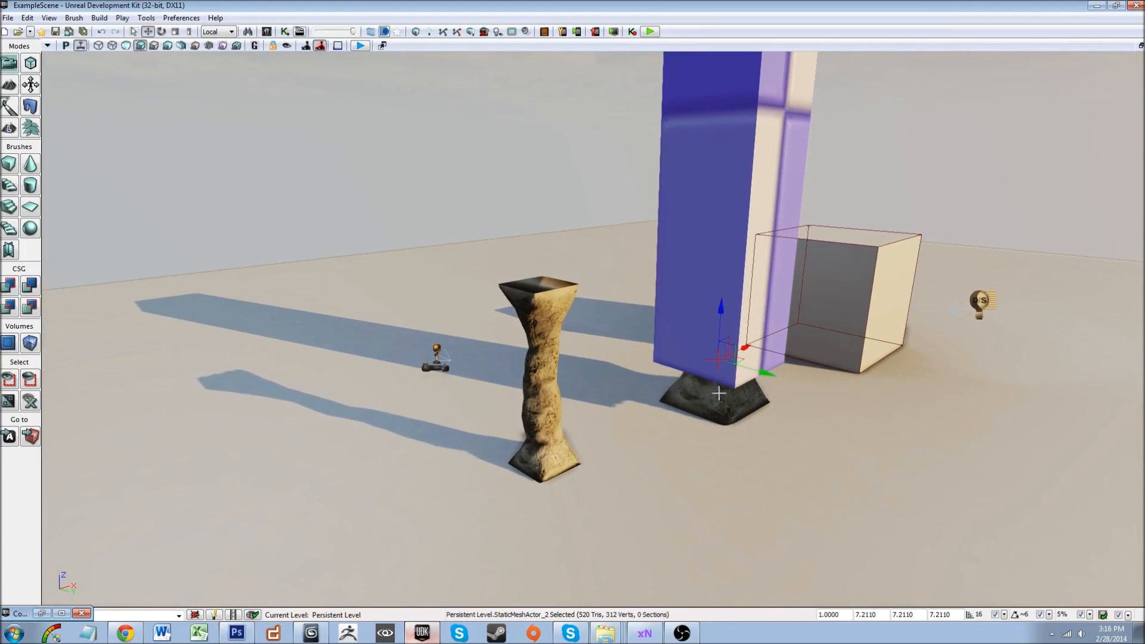
left_click(719, 393, "ctrl")
left_click(175, 31)
left_click_drag(722, 347, 722, 382)
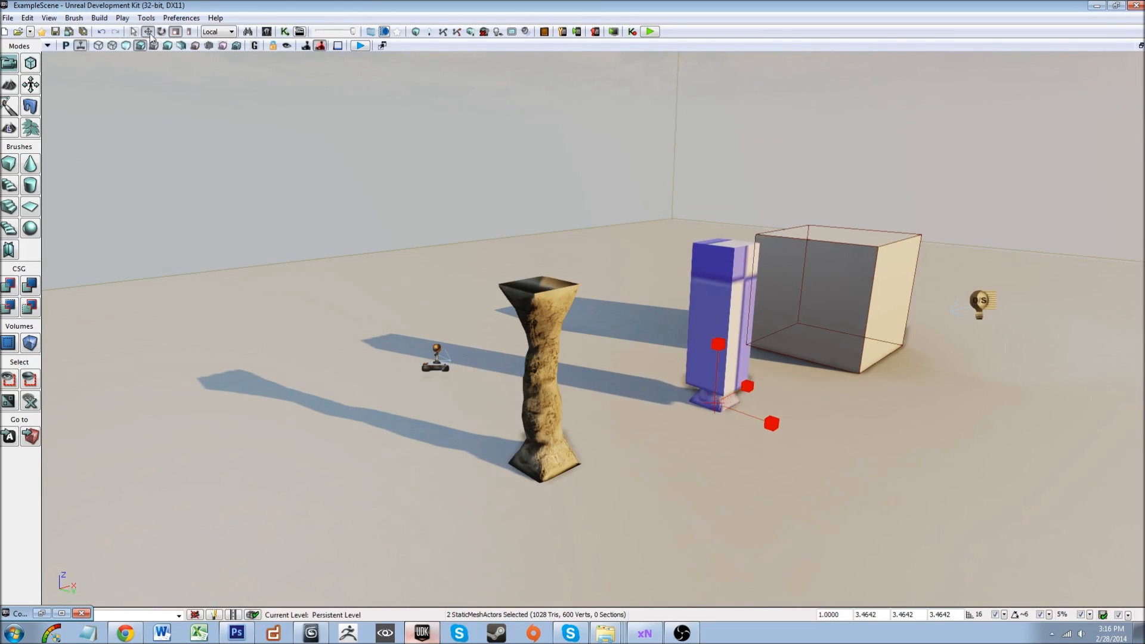
- Lower the resized outside pillar so that it fully encloses the inside pillar
left_click(149, 33)
right_click_drag(453, 370, 478, 388)
scroll(478, 388, "up", 3)
left_click(596, 249)
left_click_drag(599, 268, 602, 288)
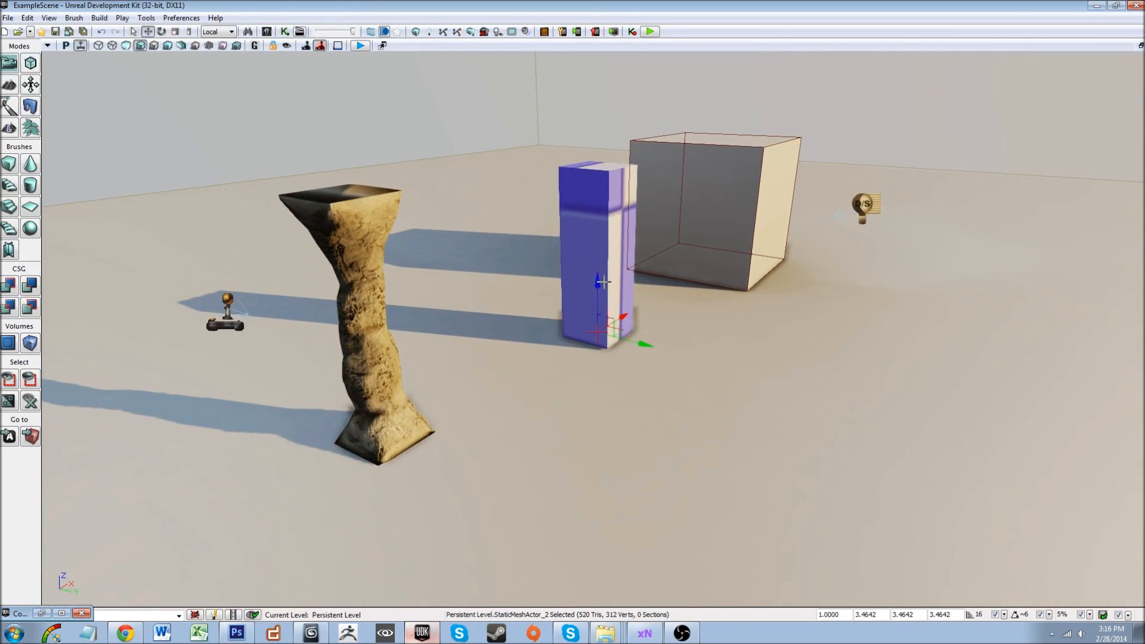
- Delete the remaining old twisted pillar standing apart from the new pillar pair
scroll(603, 281, "up", 2)
left_click(286, 220)
key("Delete")
right_click_drag(439, 260, 464, 251)
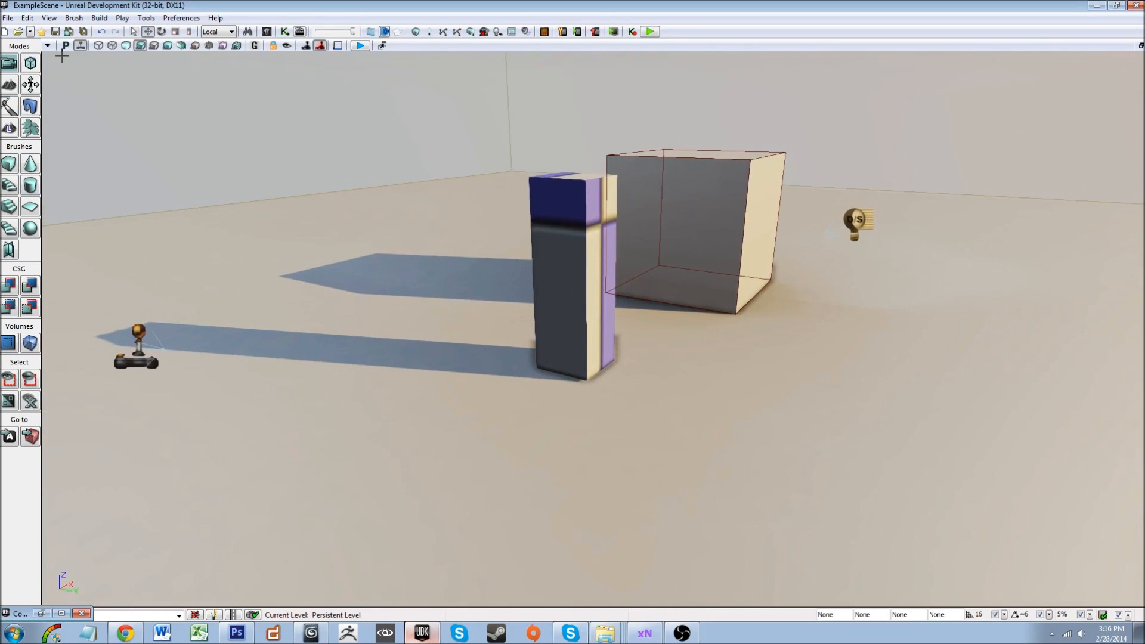
- Save the level and playtest it from the floor near the pillar, walking around the pillar before ending the preview
left_click(55, 32)
right_click_drag(331, 463, 343, 447)
right_click(357, 459)
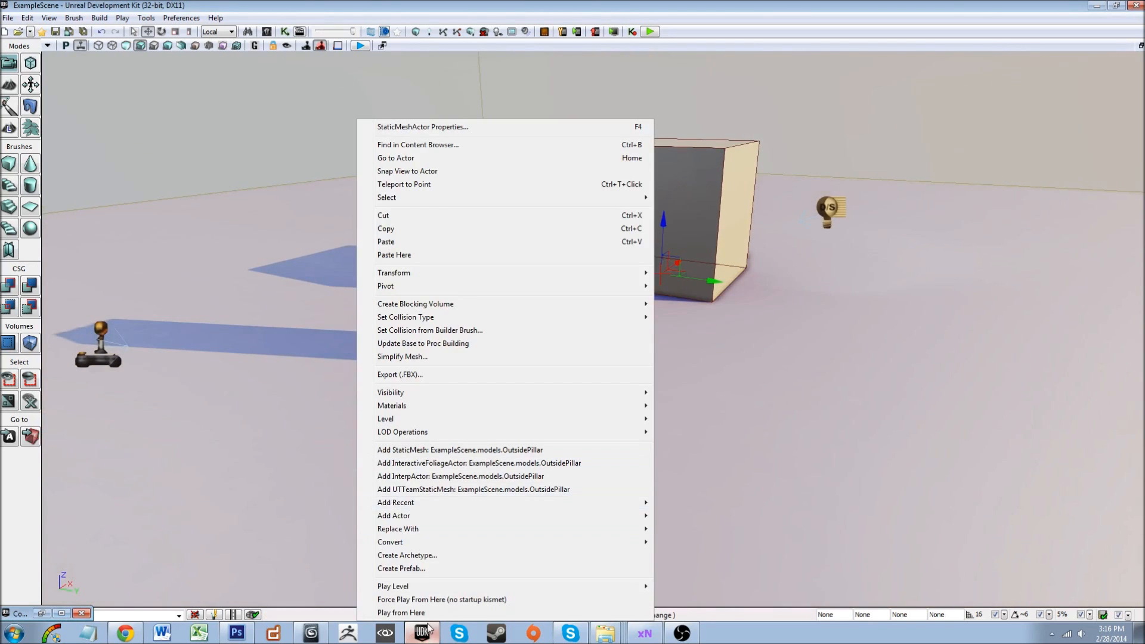
left_click(411, 613)
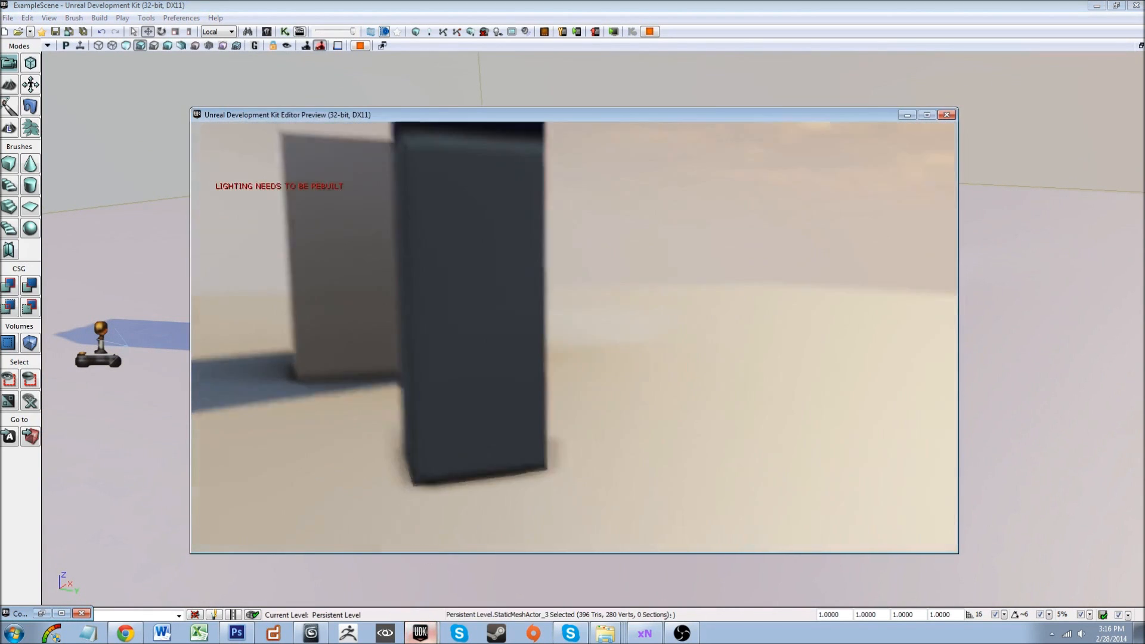
key("d")
key("w")
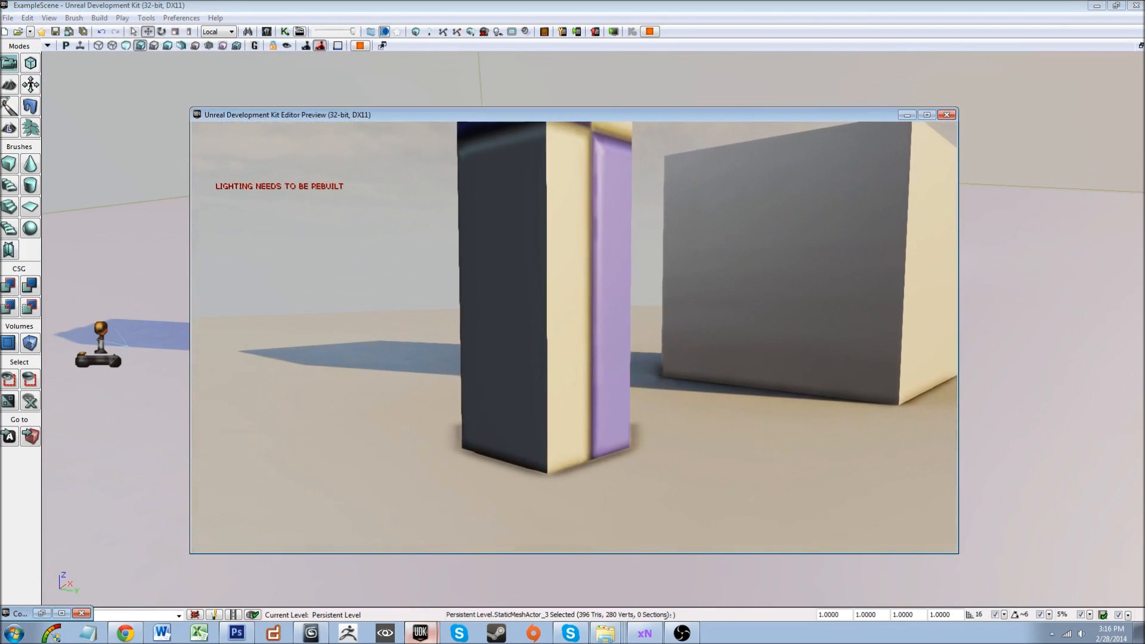
key("Escape")
- Examine the assembled pillar and its fit on the floor from several angles in the level
right_click_drag(379, 299, 398, 289)
right_click_drag(517, 289, 478, 296)
key("w")
key("d")
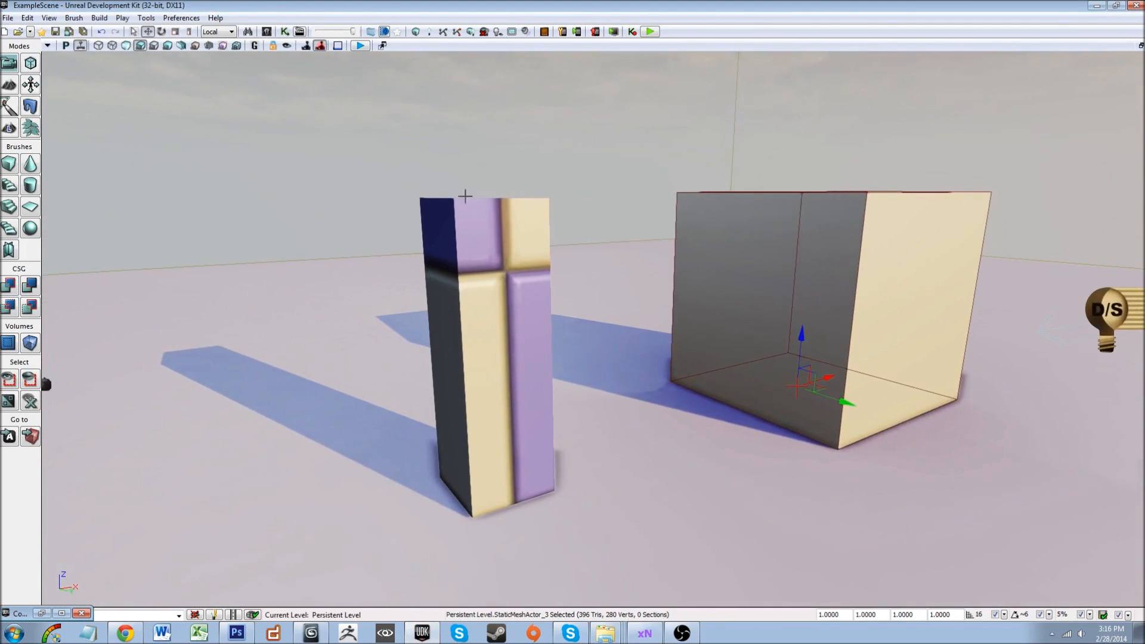
right_click_drag(345, 287, 403, 318)
key("s")
key("a")
key("w")
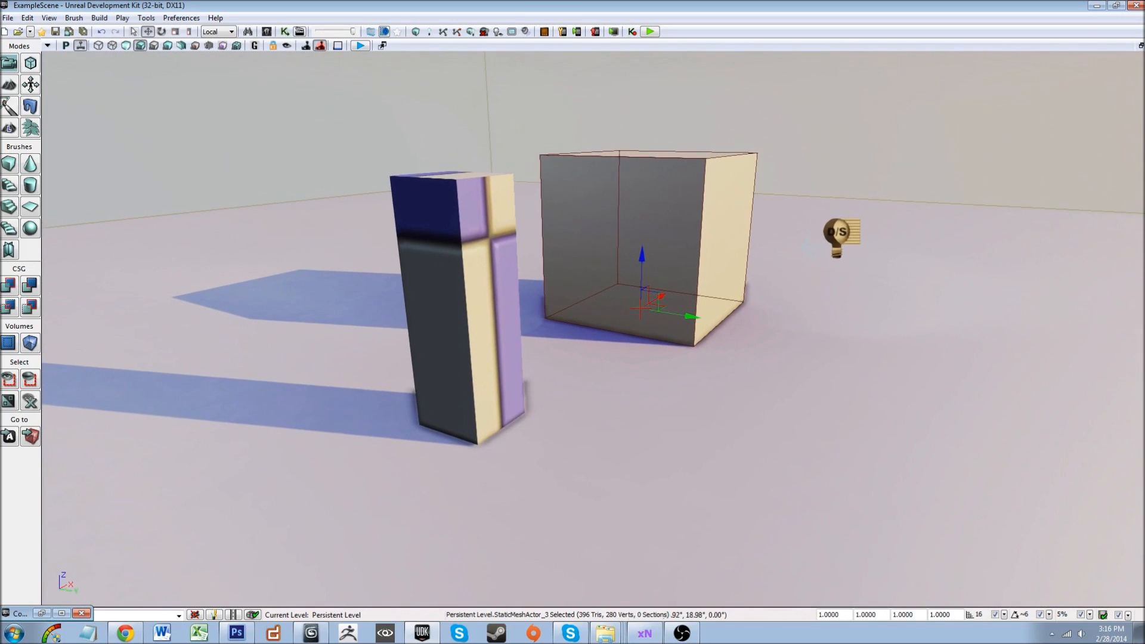
right_click_drag(450, 230, 449, 233)
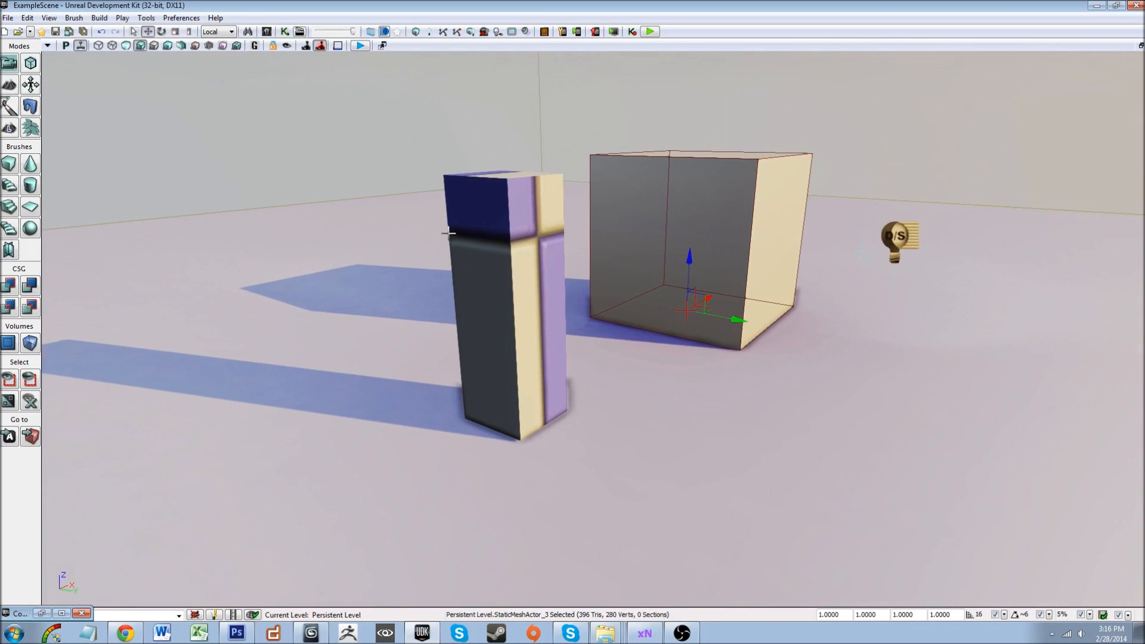
- Select the outside pillar and inspect how it encloses the inside pillar from different sides
left_click(511, 203)
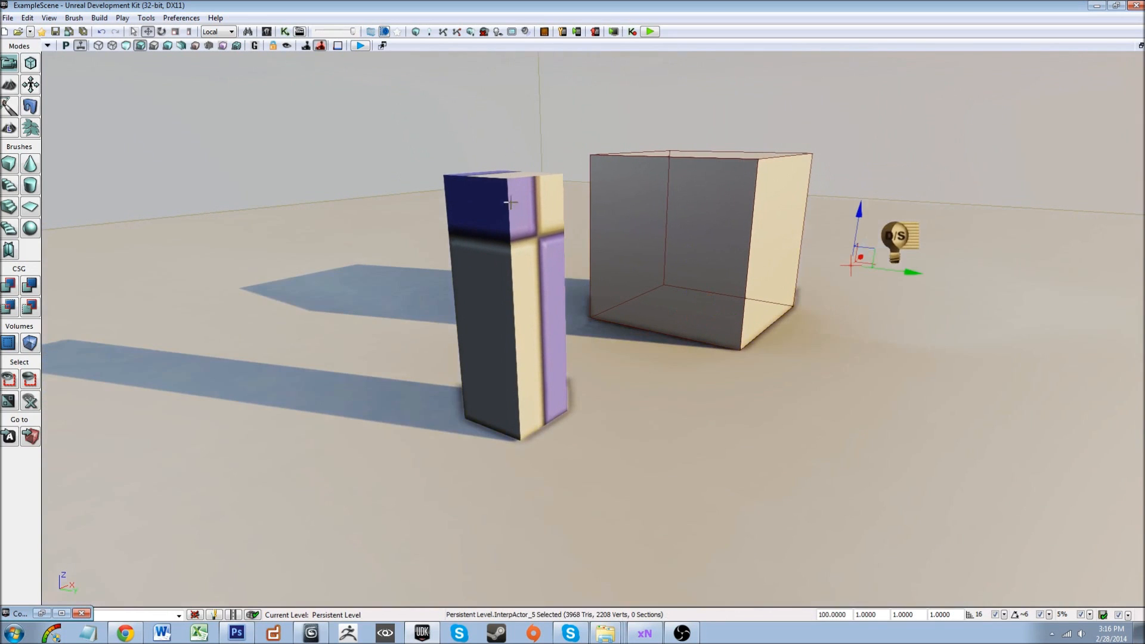
left_click(501, 234)
right_click_drag(502, 234, 447, 233)
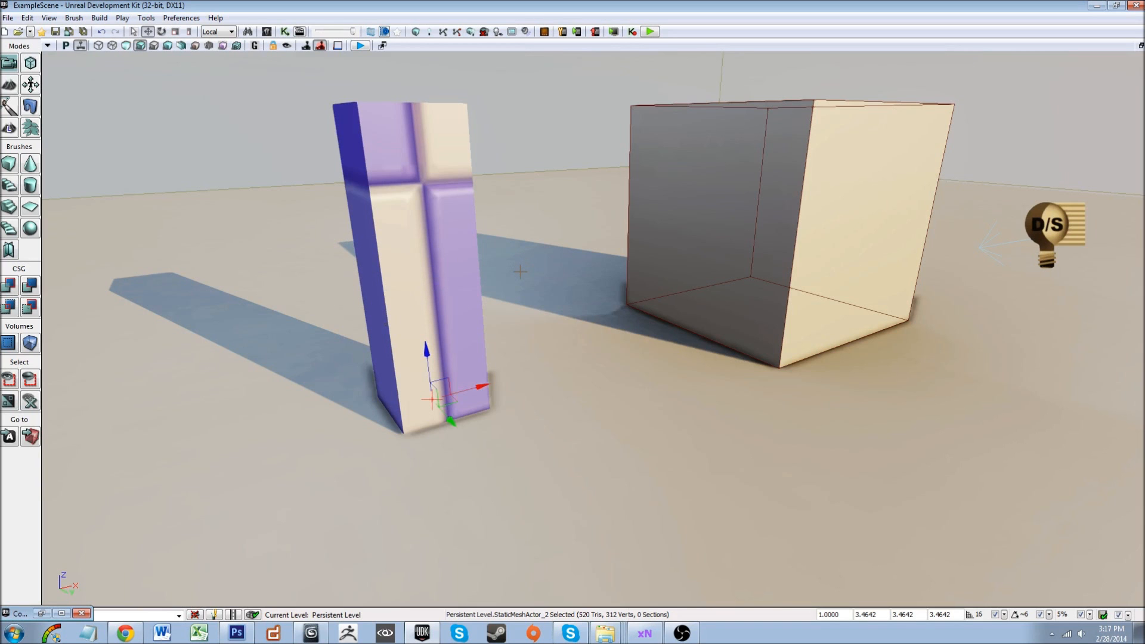
right_click_drag(339, 215, 455, 216)
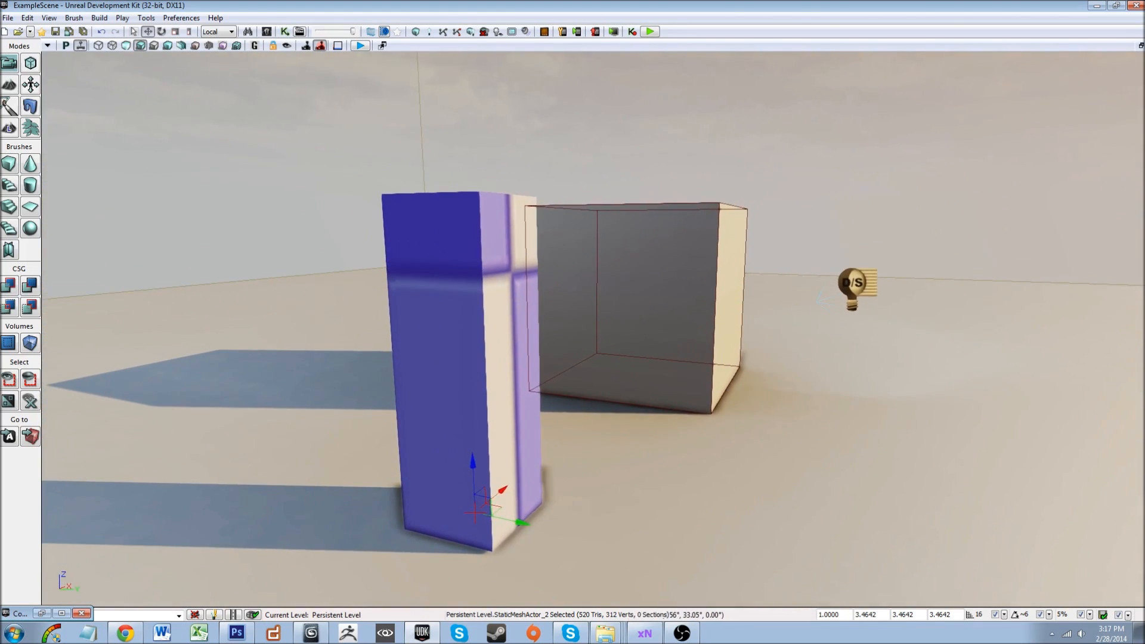
right_click_drag(242, 334, 194, 344)
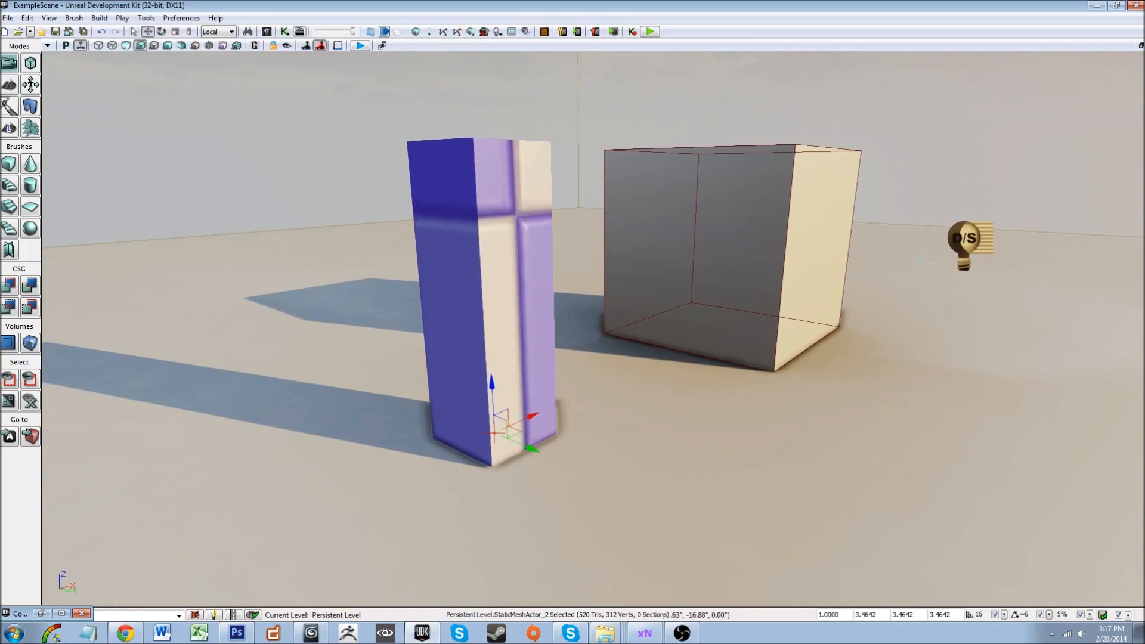
right_click_drag(194, 344, 191, 341)
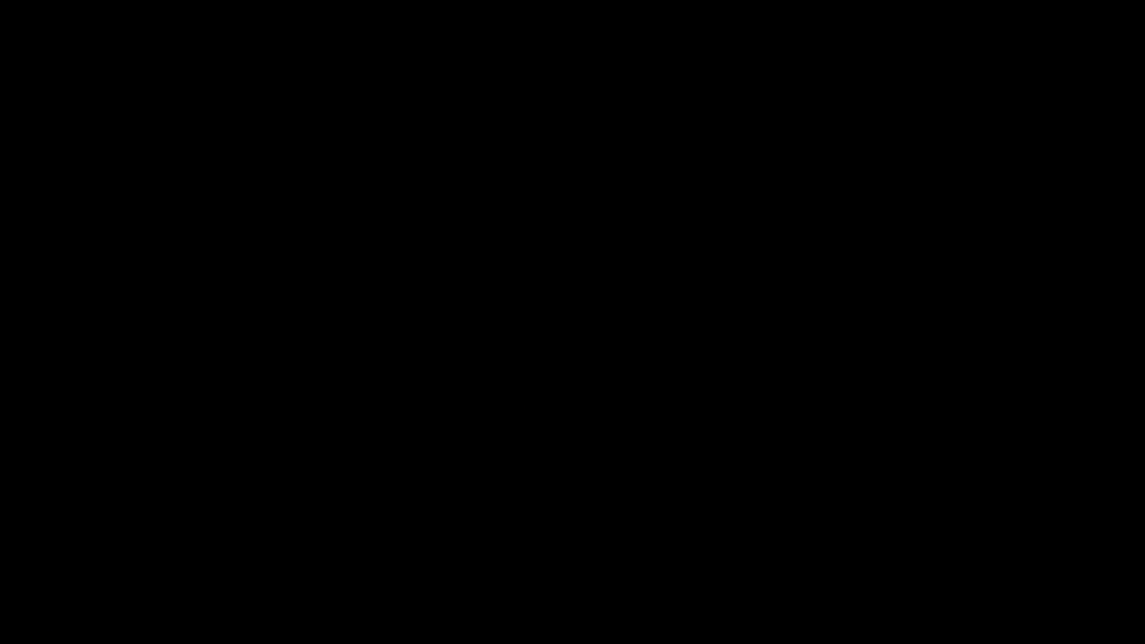